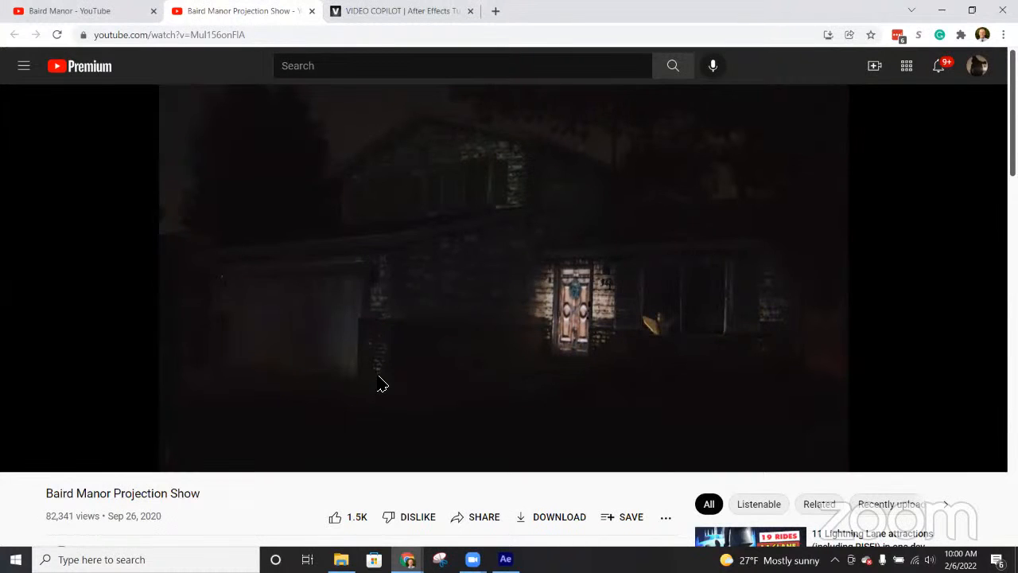
Step: Look over the Baird Manor channel's uploaded videos and resume the Baird Manor Projection Show video briefly before pausing it
mouse_move(515, 289)
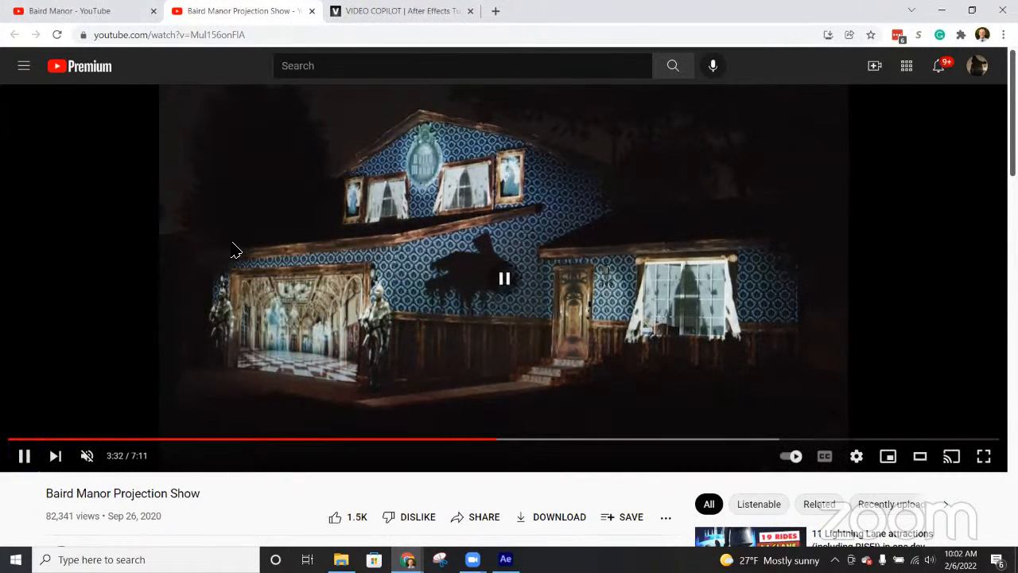
click(82, 9)
scroll(830, 402, down, 4)
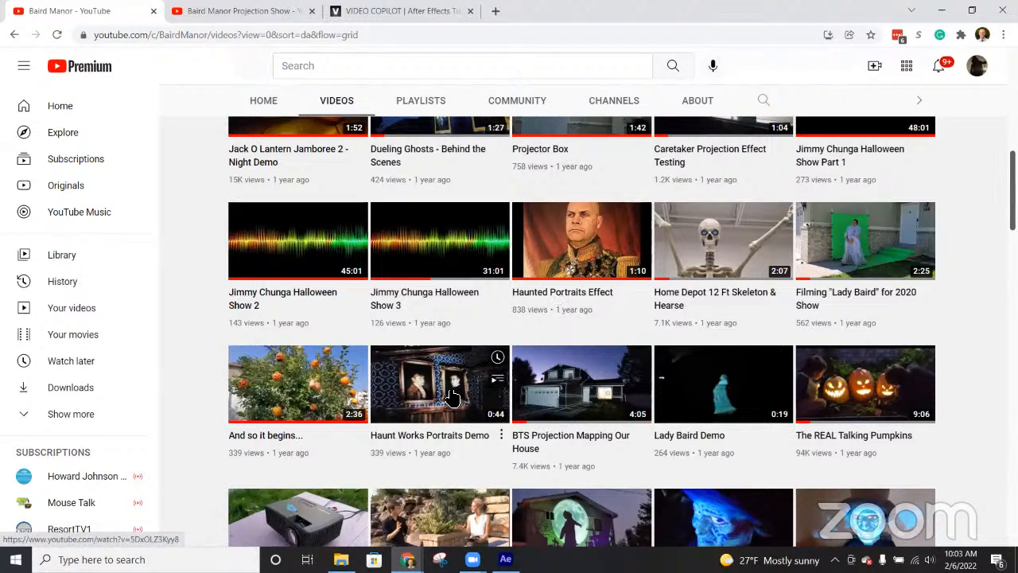
click(225, 13)
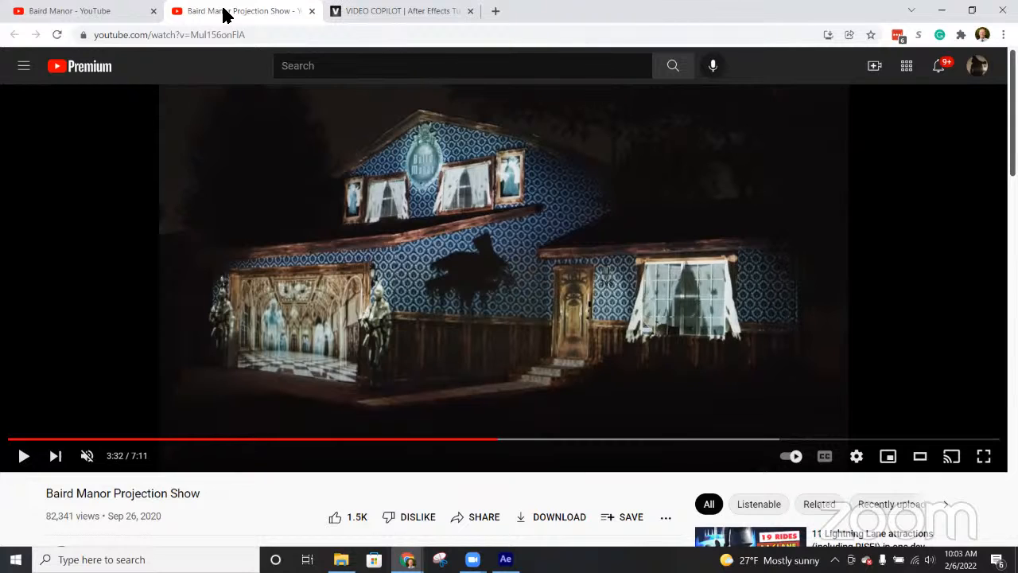
click(320, 166)
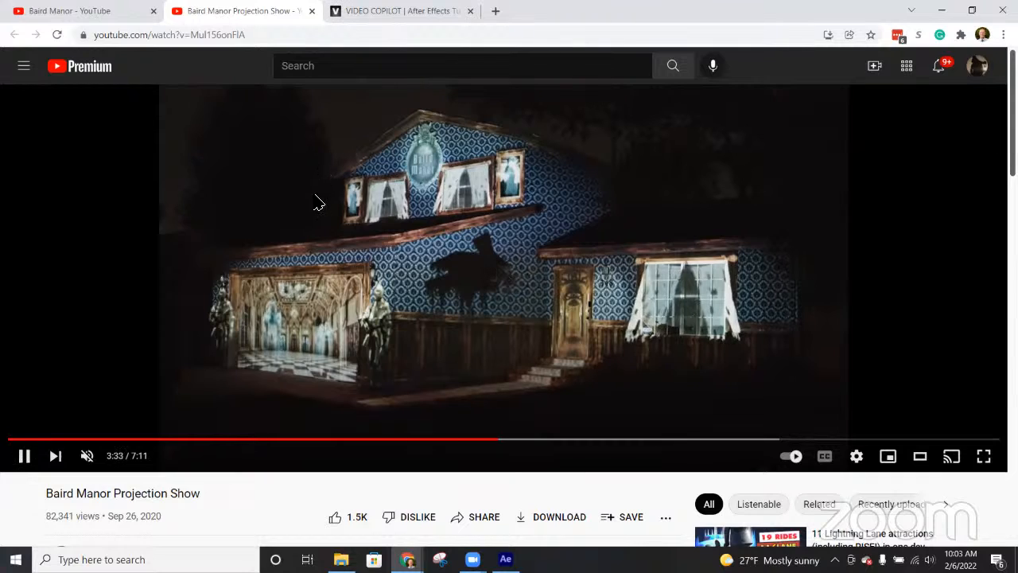
click(487, 326)
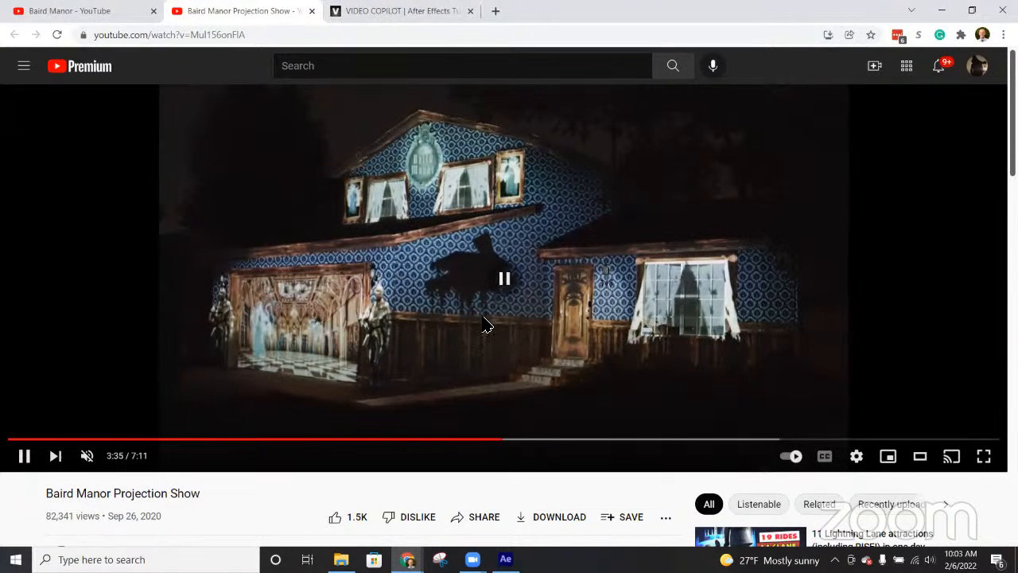
Step: Compare the paused projection show video with the EncantoMaster composition in After Effects, ending in After Effects
click(505, 559)
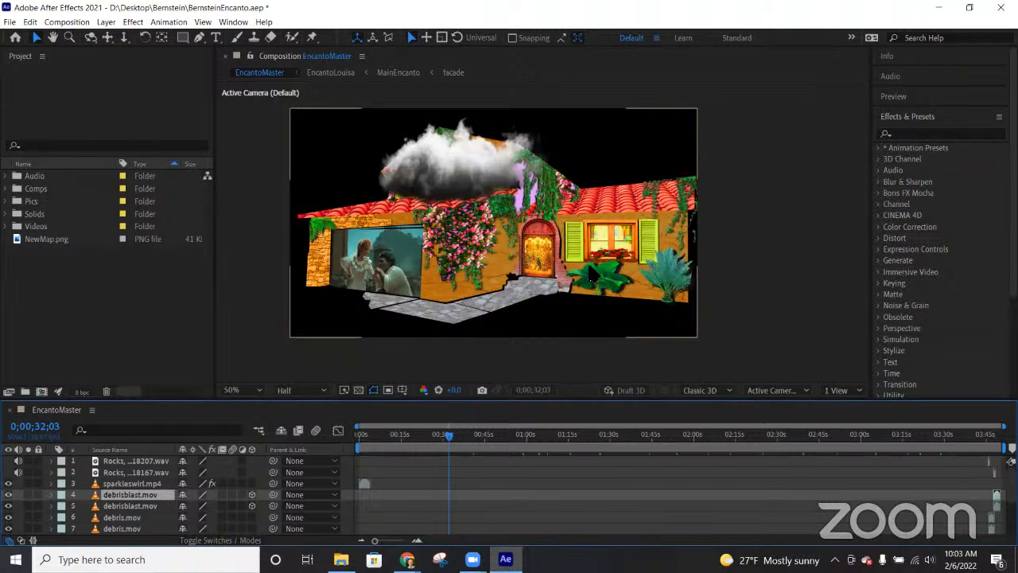
key(alt+Tab)
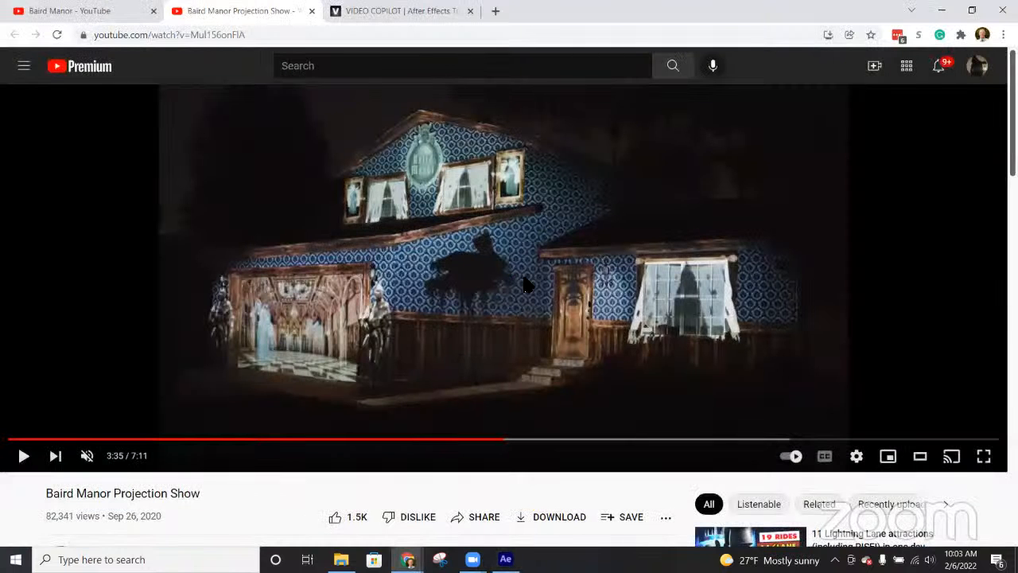
key(alt+Tab)
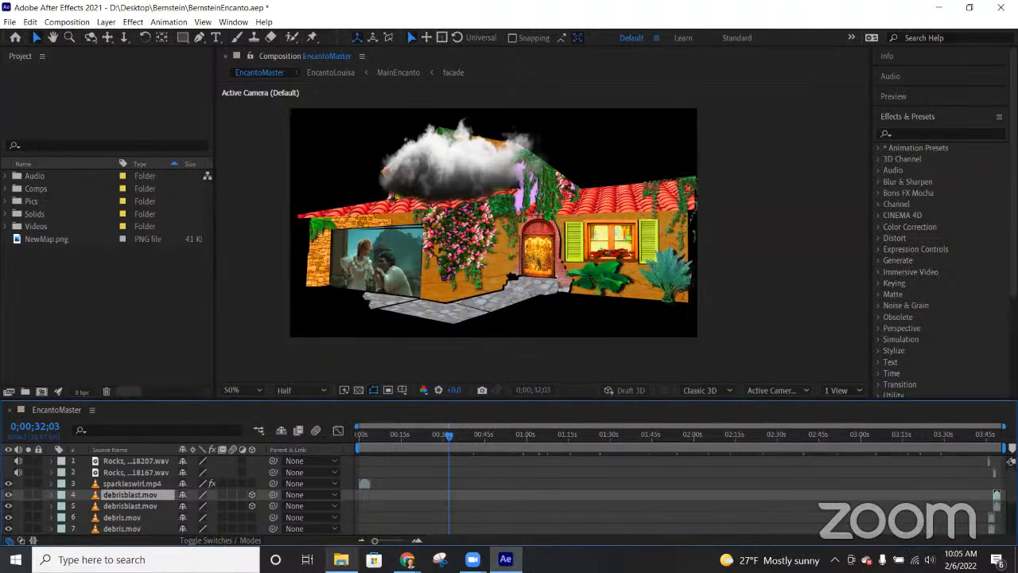
Step: View the NewMap house line drawing from the Desktop folder, close it and return to After Effects
mouse_move(340, 559)
click(339, 508)
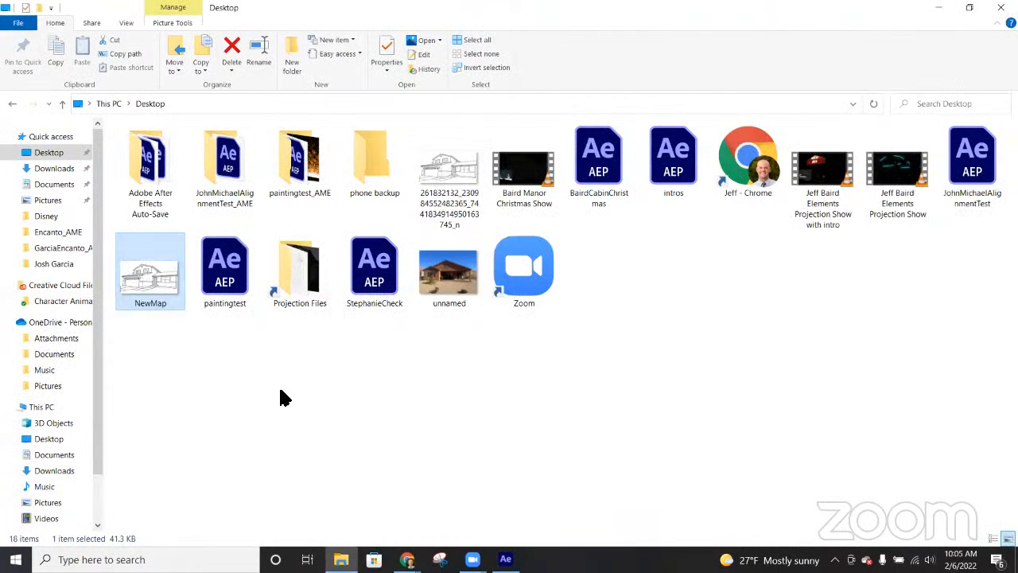
double_click(173, 291)
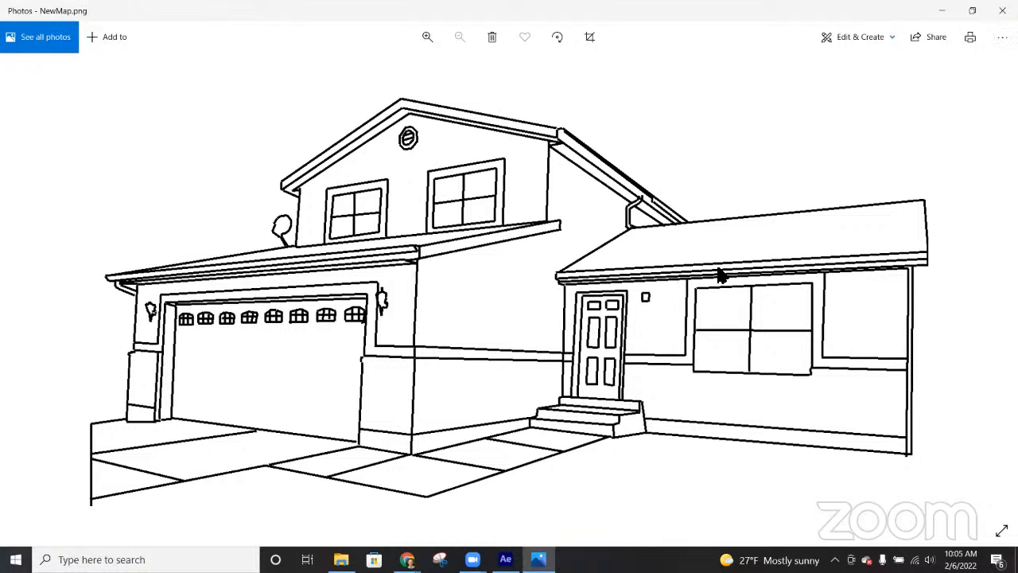
click(1002, 10)
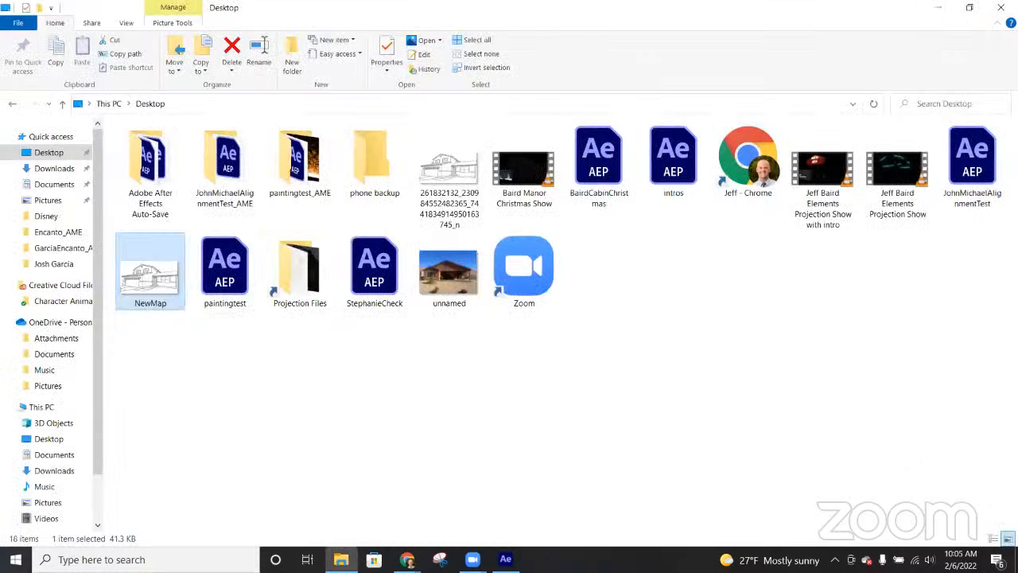
click(505, 559)
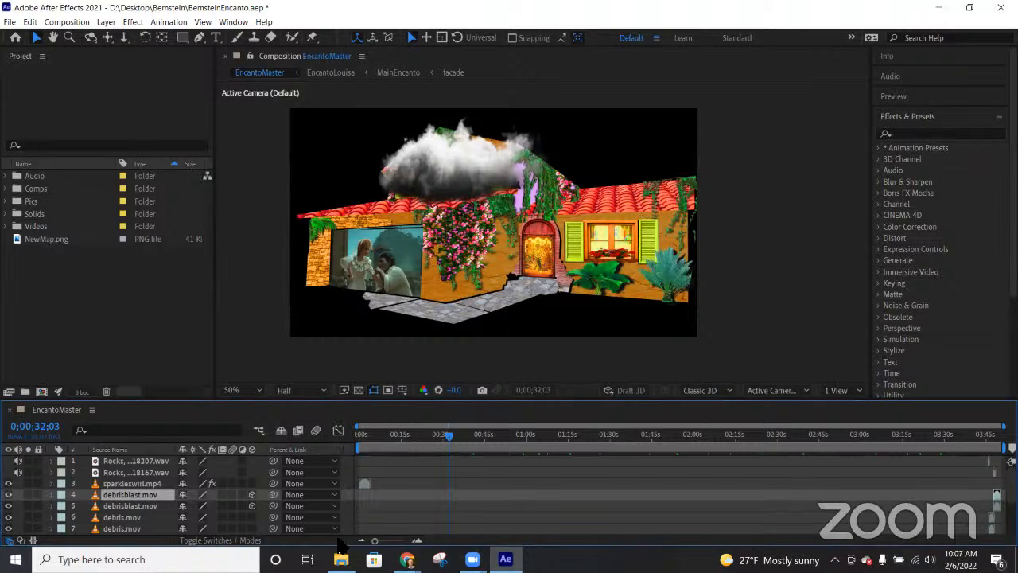
Step: Import the 1920 x 1080 house line-drawing JPG from the Desktop folder into the project and delete it again
mouse_move(342, 558)
click(340, 506)
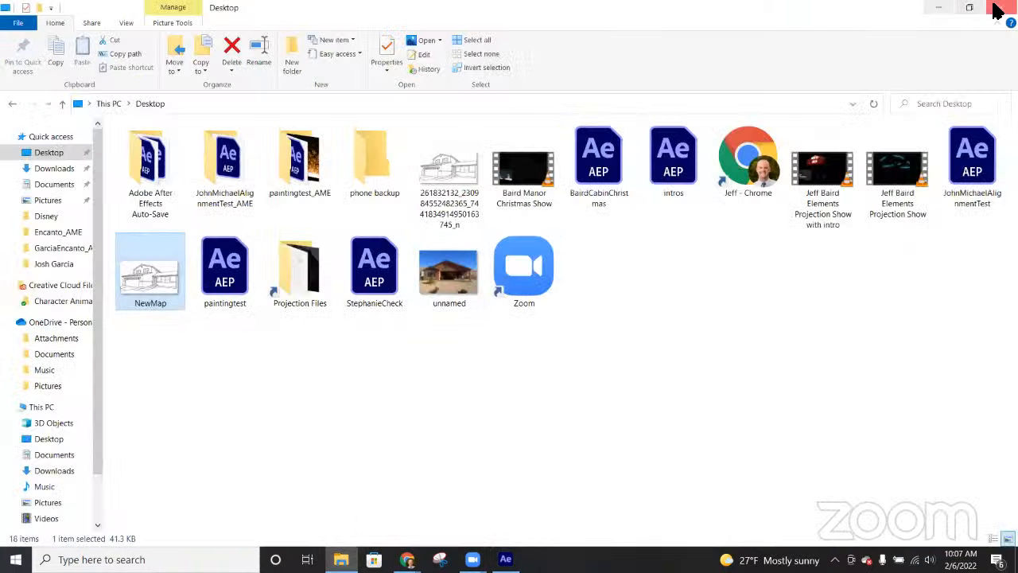
click(969, 8)
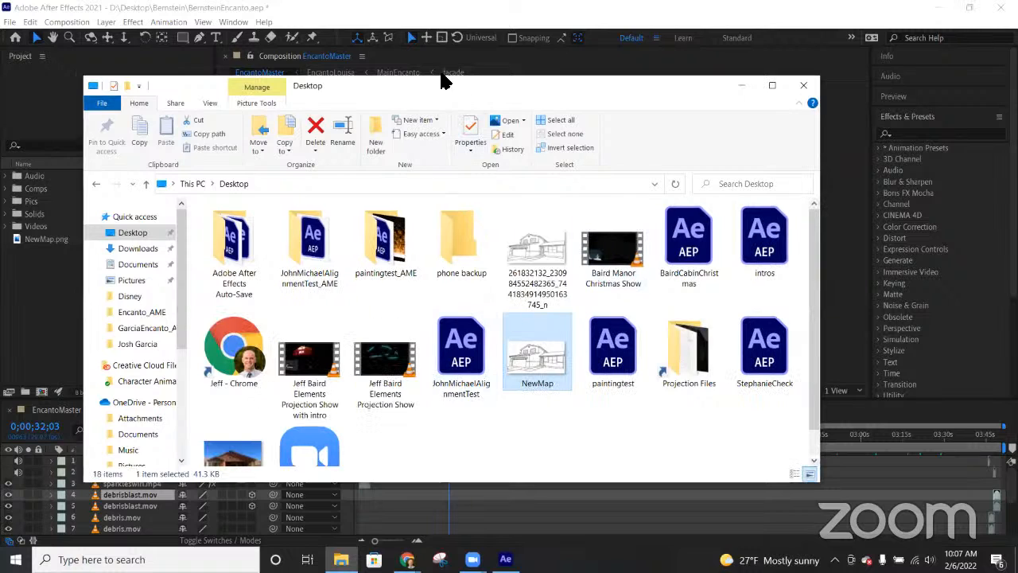
drag(581, 85, 707, 68)
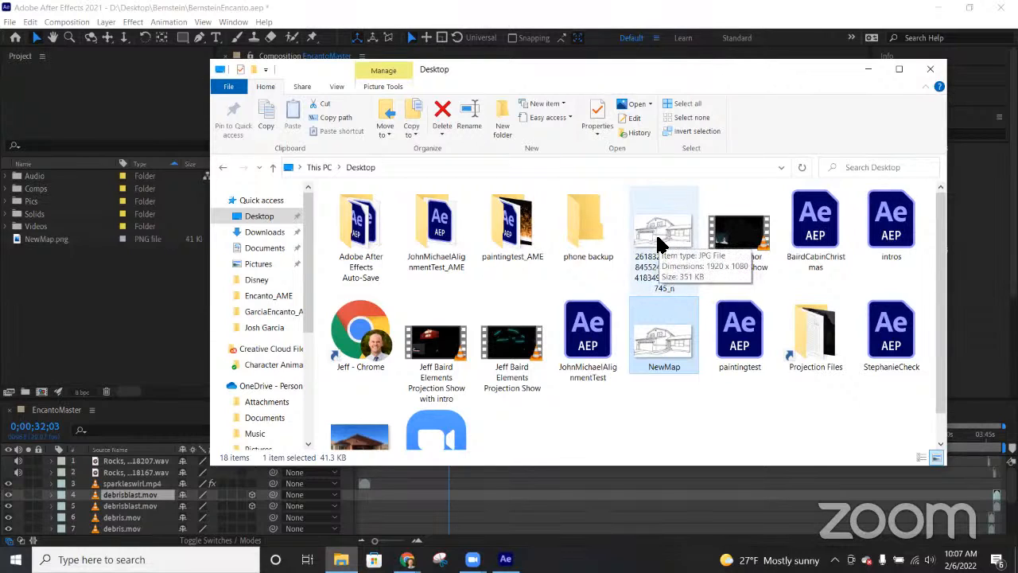
drag(659, 247, 74, 309)
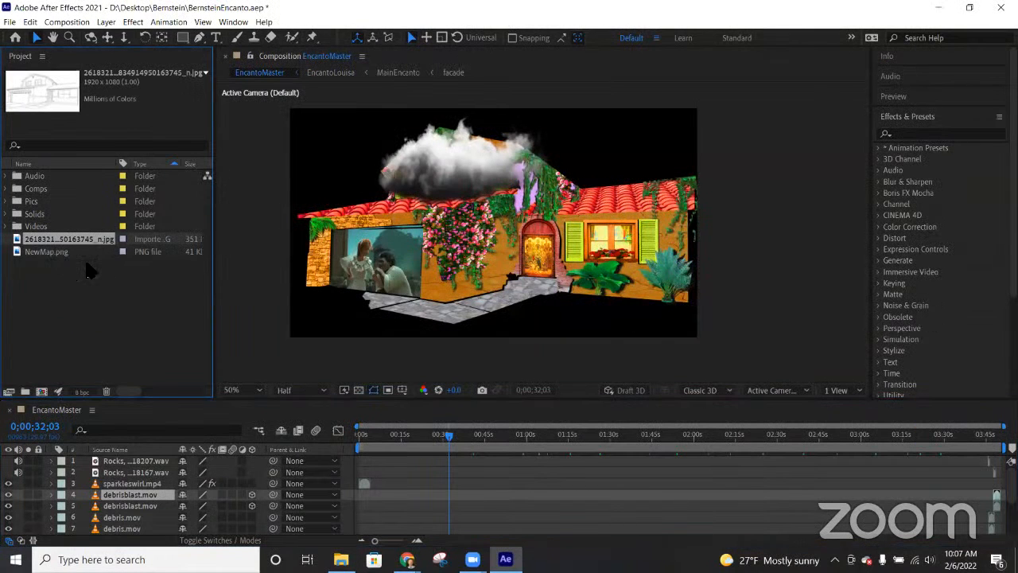
key(Delete)
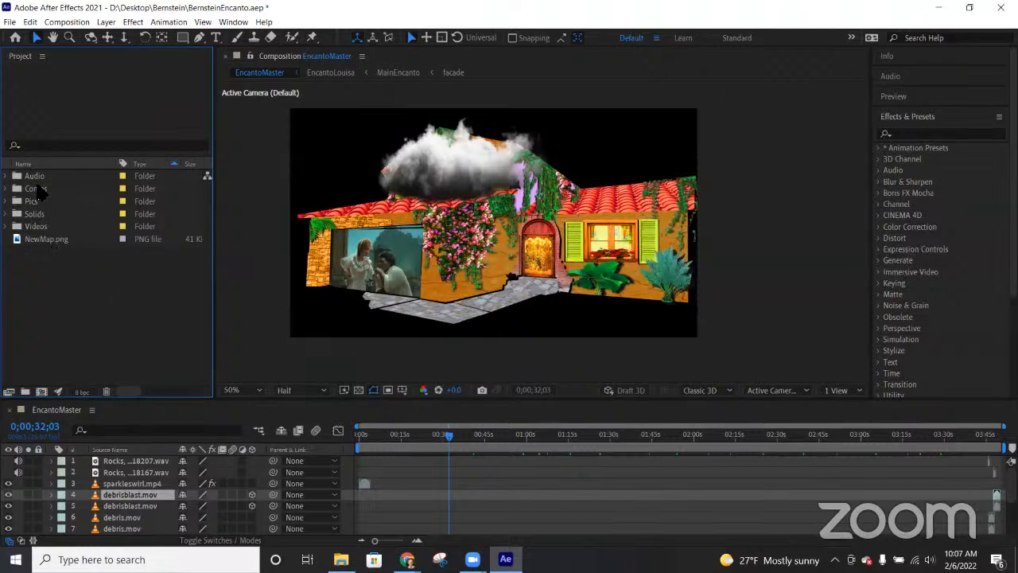
Step: Look through the clips in the project's Videos folder and collapse the folder again
click(5, 226)
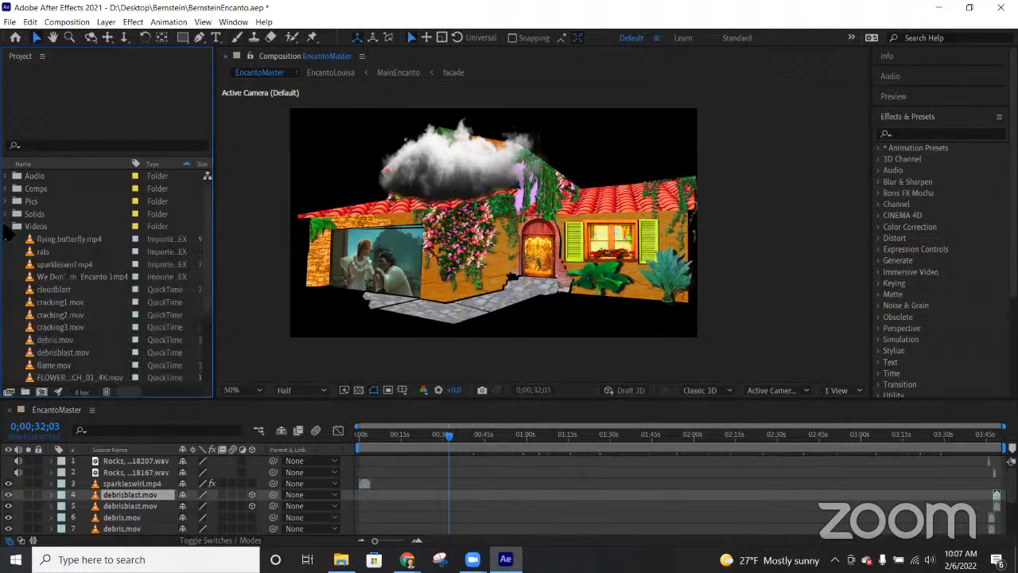
scroll(6, 226, down, 2)
click(6, 176)
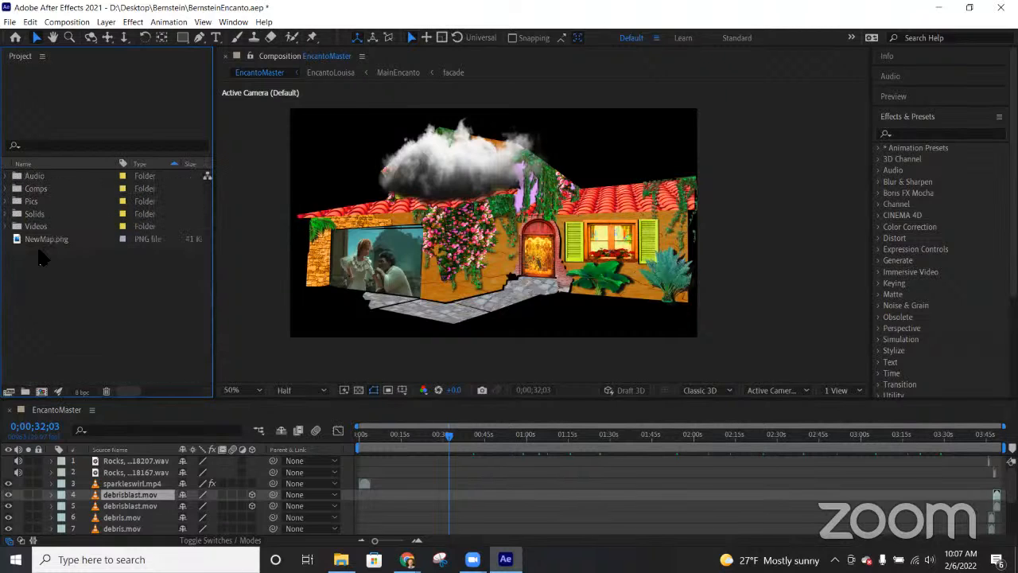
right_click(48, 293)
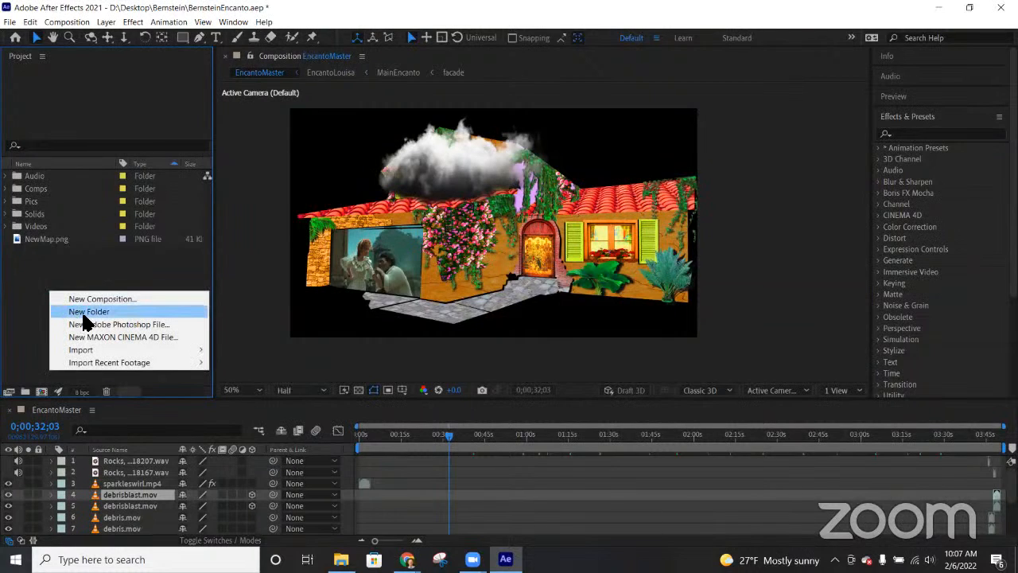
click(30, 300)
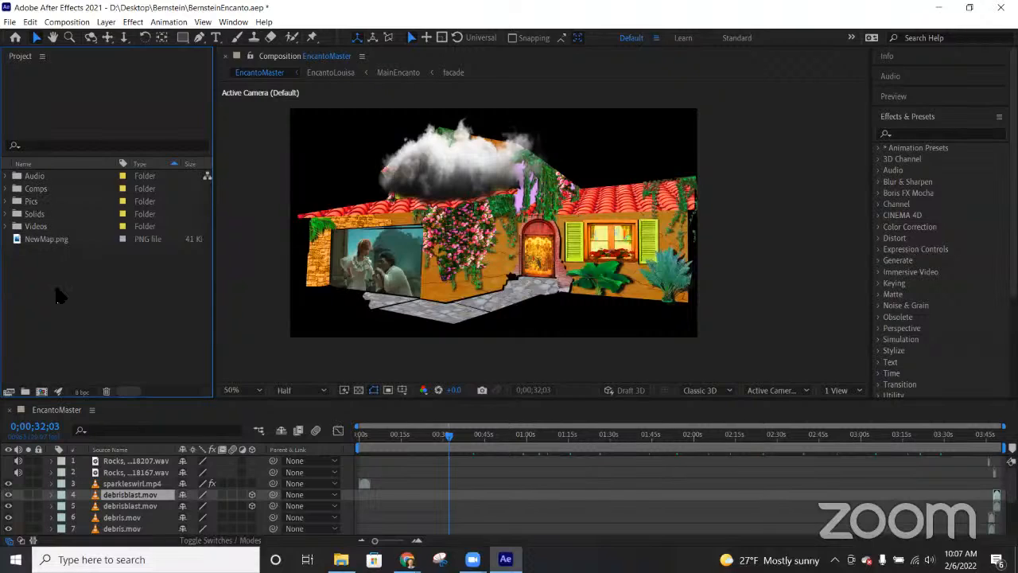
Step: Preview the images in the project's Pics folder one by one from crackedwall.jpg to encanto roof.png, and collapse the folder
click(6, 201)
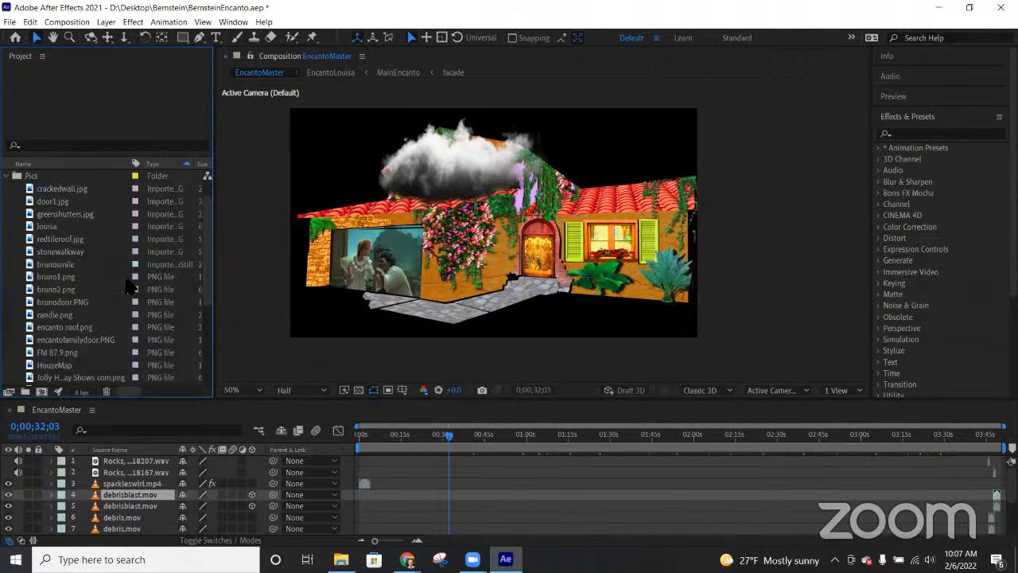
click(44, 189)
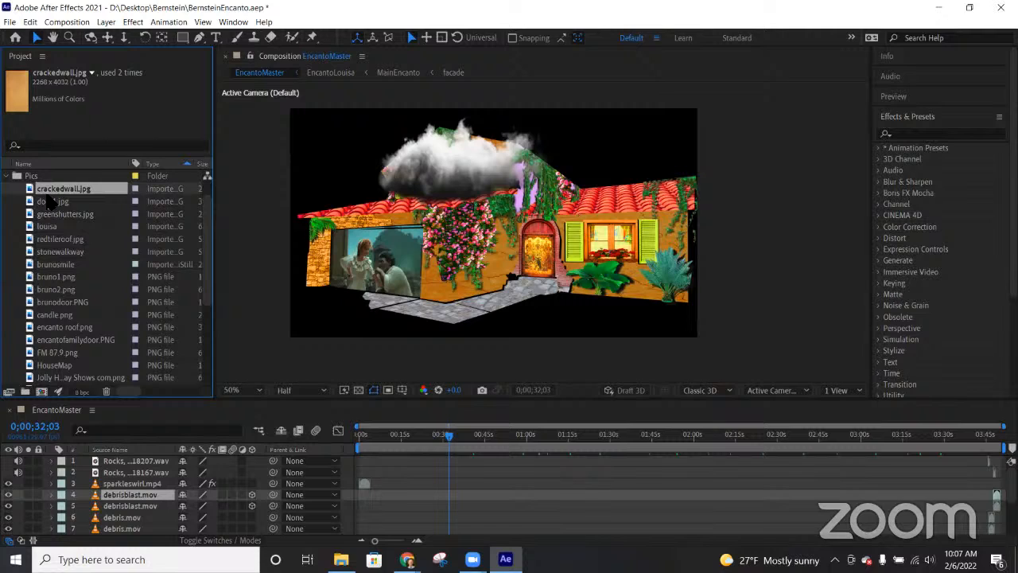
click(45, 204)
key(Down)
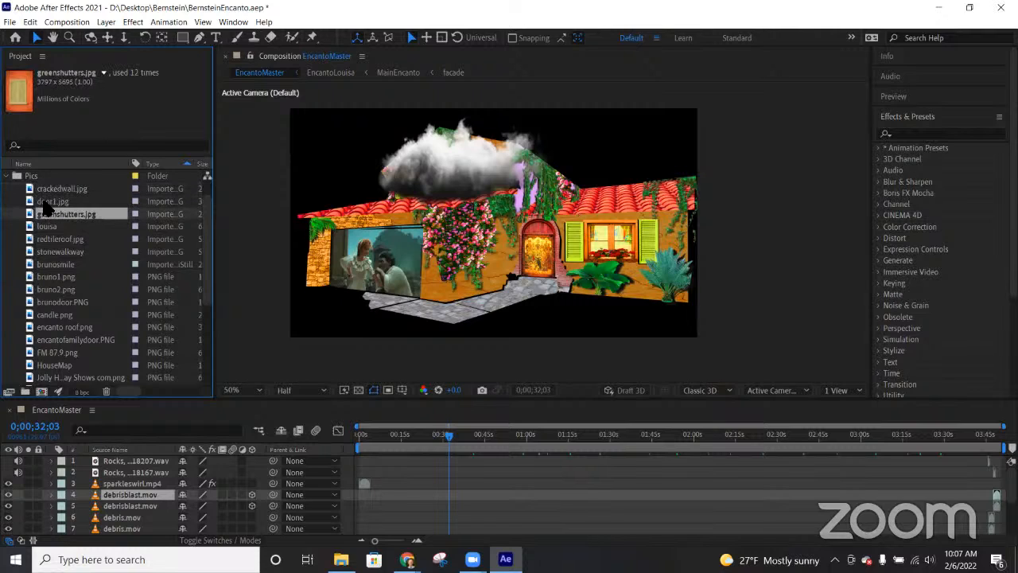
key(Down)
key(Down)
key(Down)
key(Down)
key(Down)
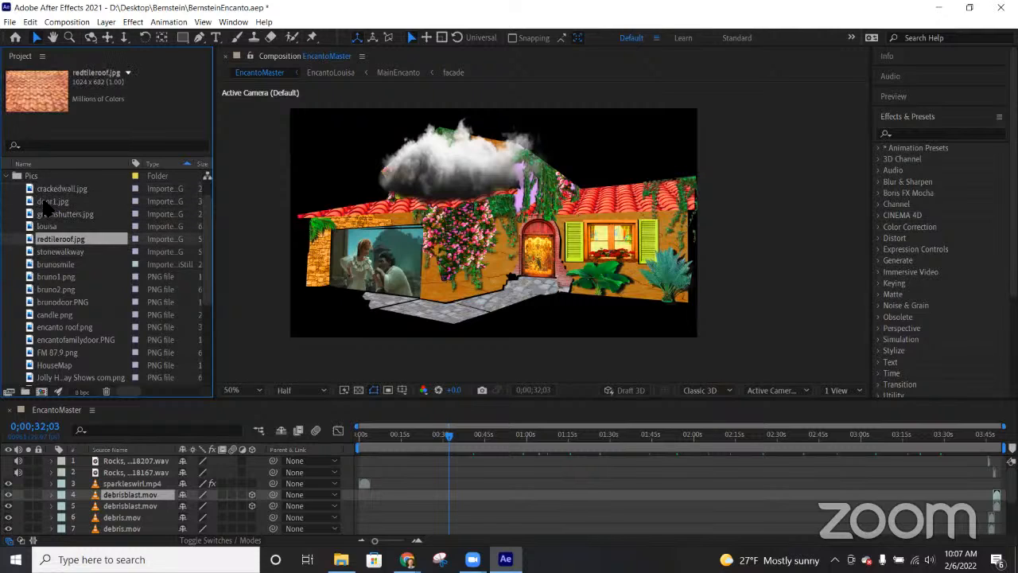
key(Down)
key(Down)
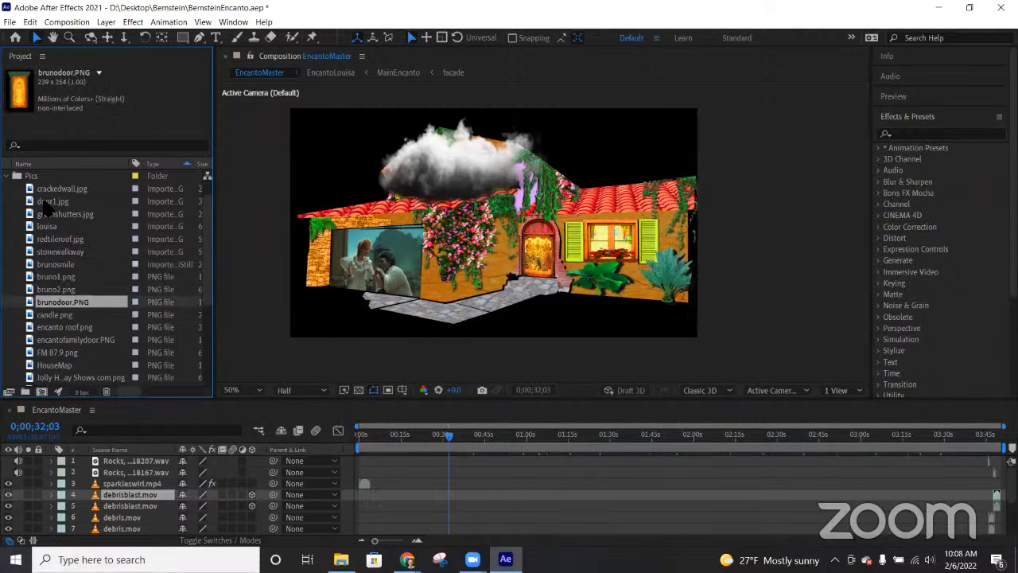
key(Down)
key(Down)
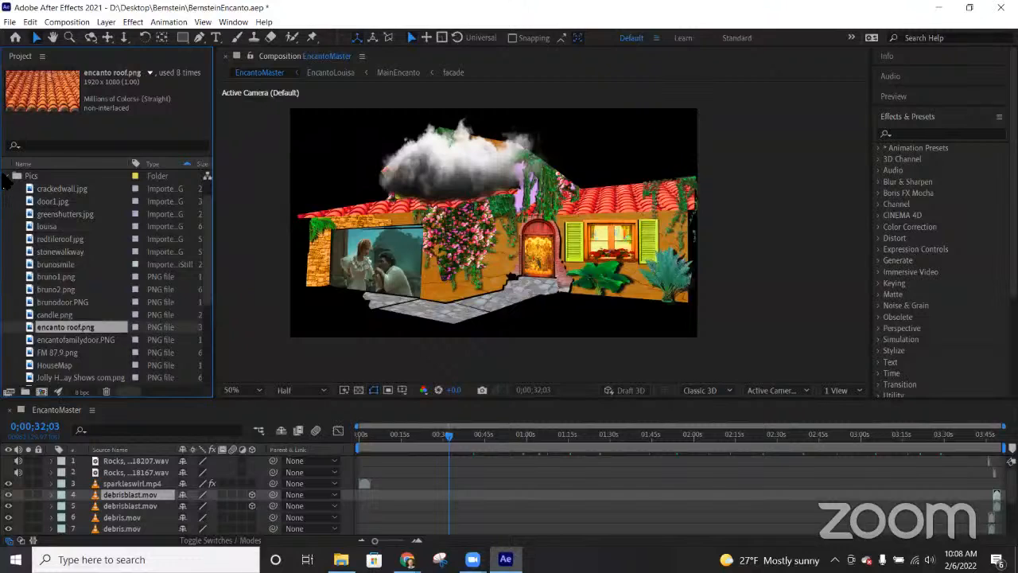
click(6, 176)
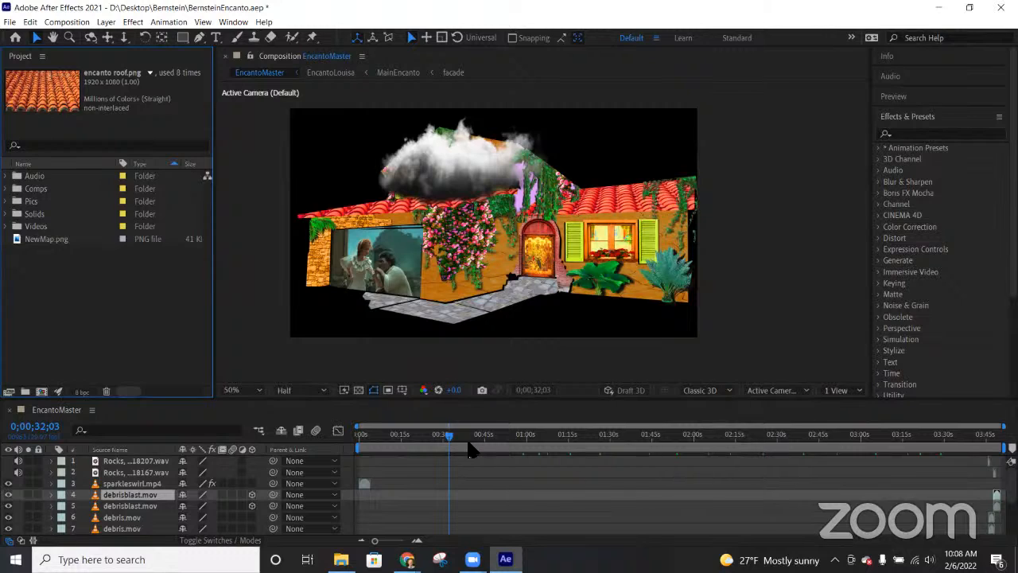
Step: Scrub through the EncantoMaster composition to 0;00;38;08 and look over its layer stack
mouse_move(450, 441)
mouse_down()
mouse_move(481, 446)
mouse_move(441, 440)
mouse_up()
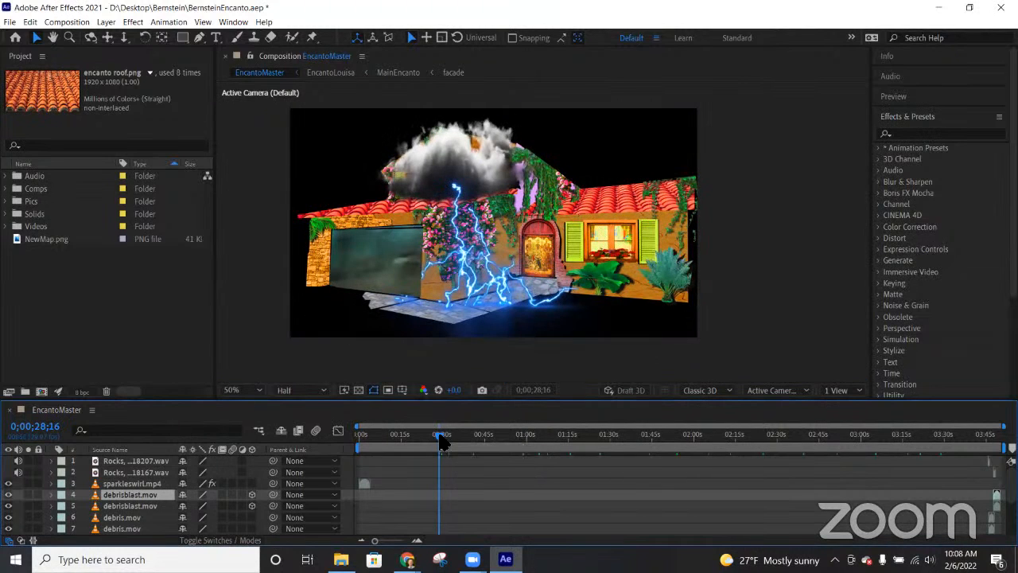
drag(442, 440, 516, 440)
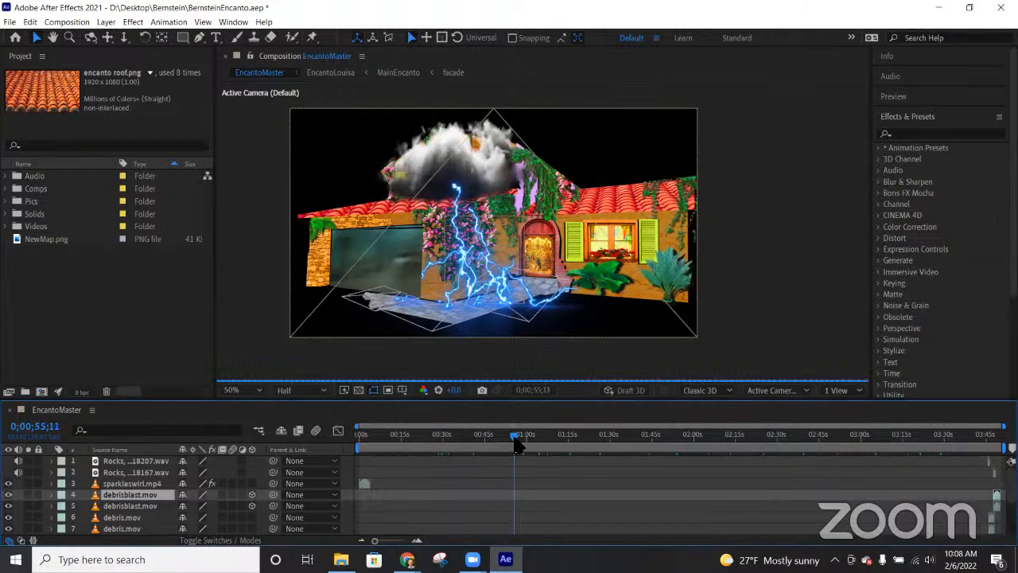
click(469, 437)
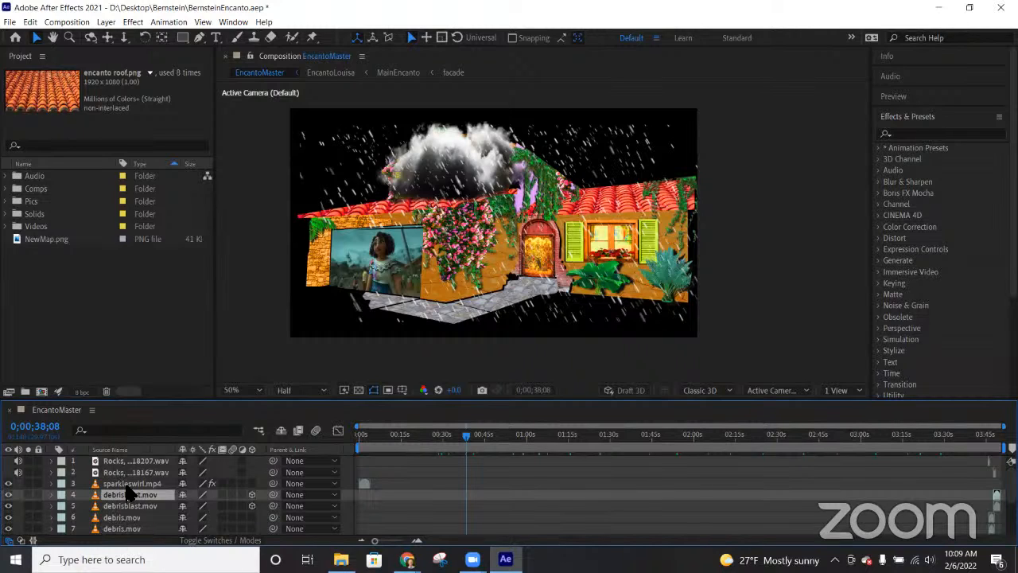
scroll(127, 493, down, 2)
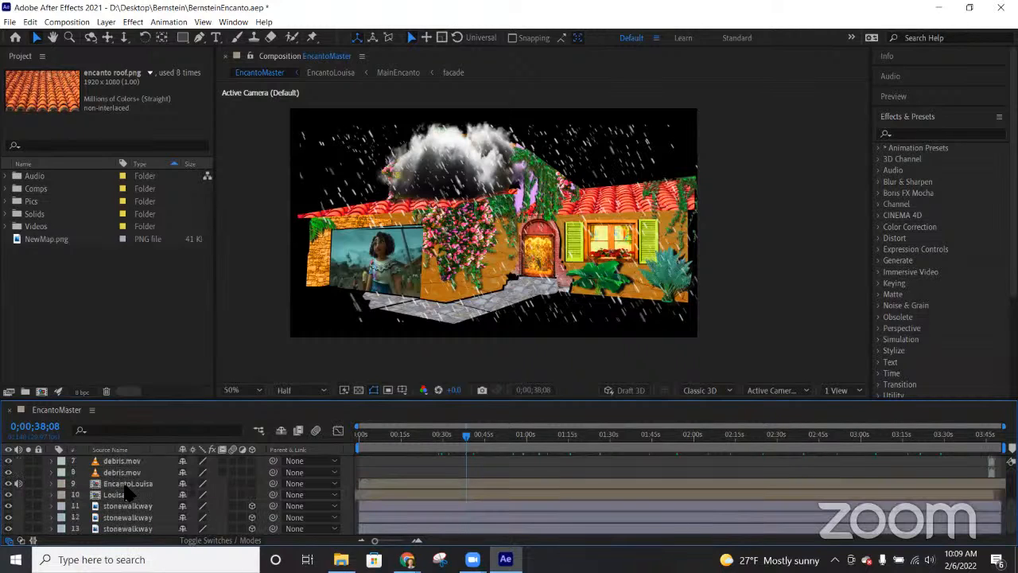
scroll(128, 495, up, 2)
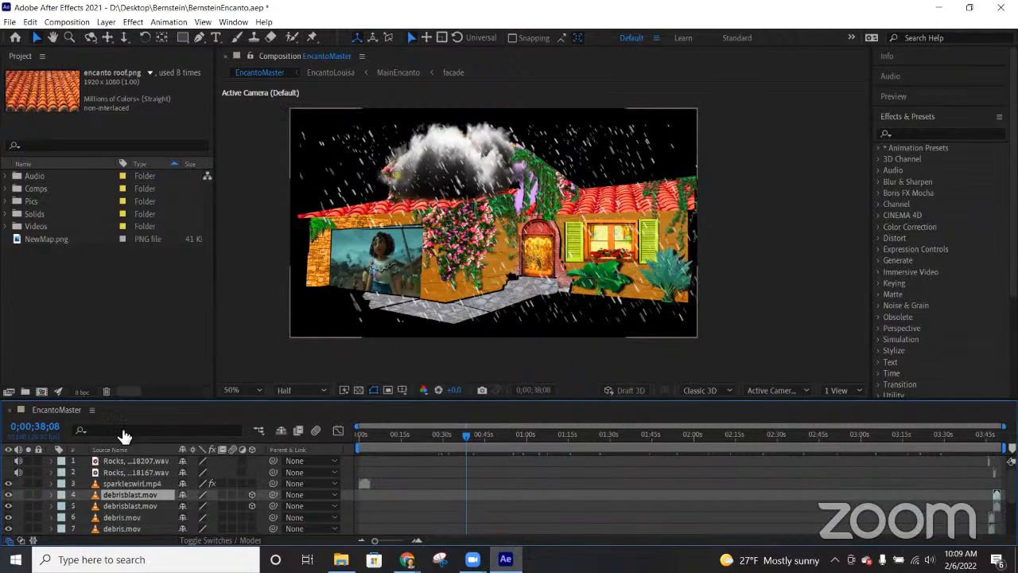
Step: Look at NewMap.png in the project and locate its source file in the Desktop folder, and return to the project
click(104, 296)
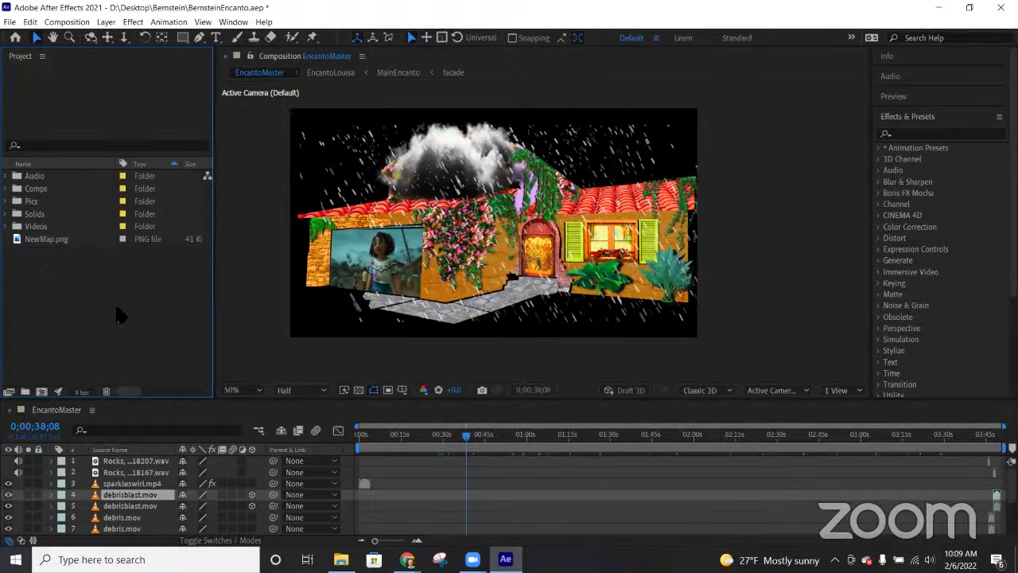
click(45, 243)
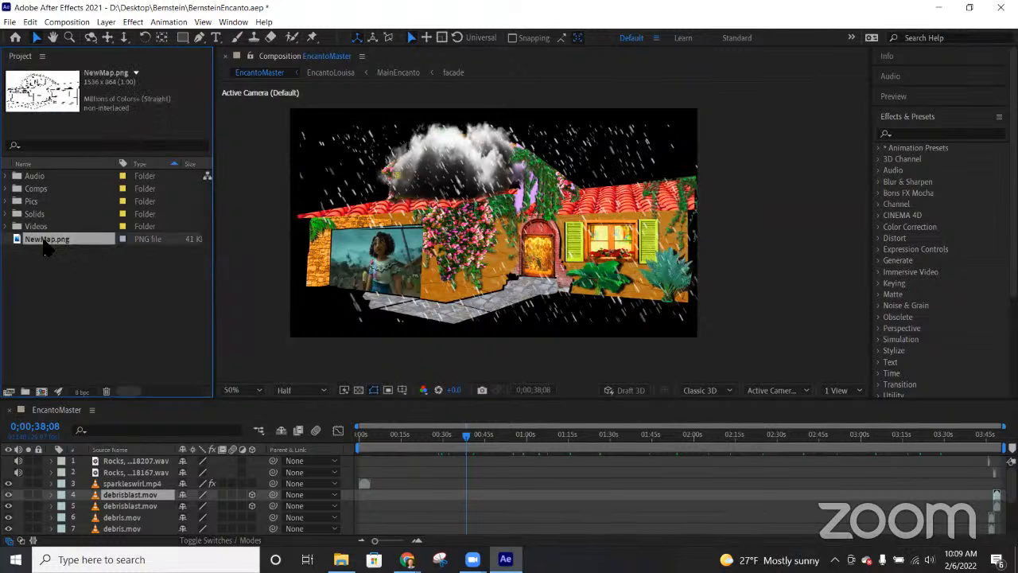
click(340, 559)
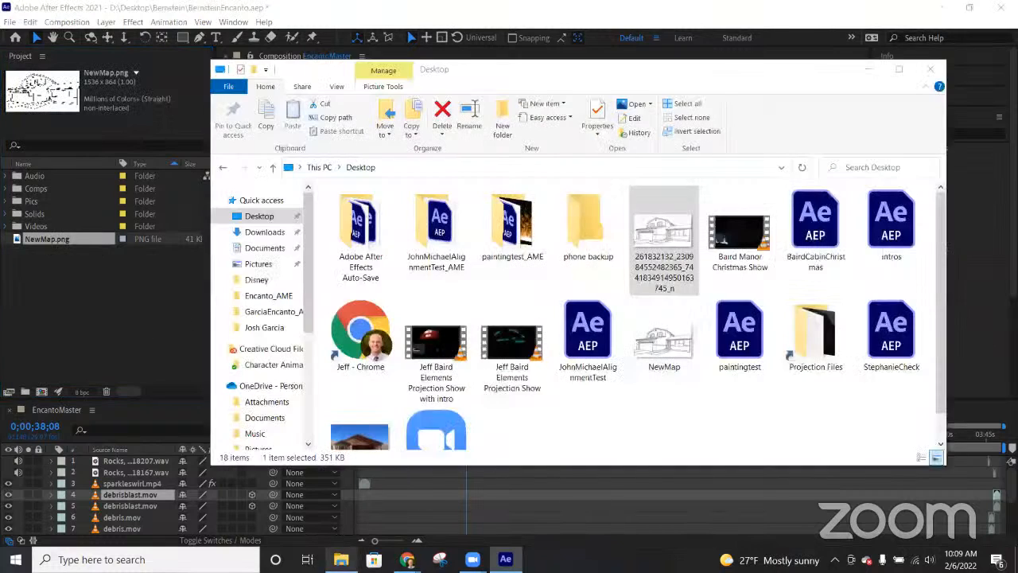
click(660, 338)
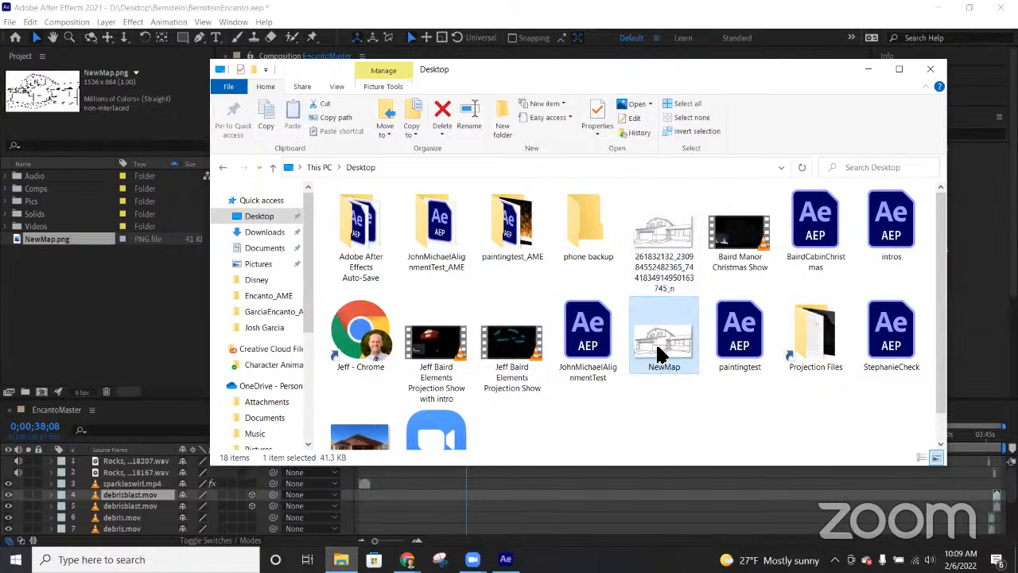
click(89, 313)
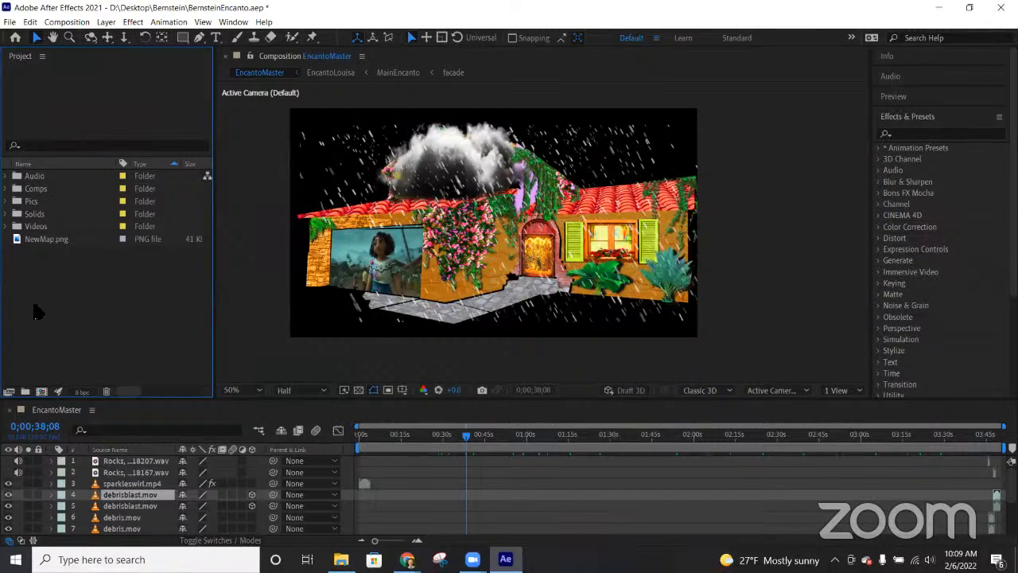
Step: Create a composition from NewMap.png in the project
click(46, 245)
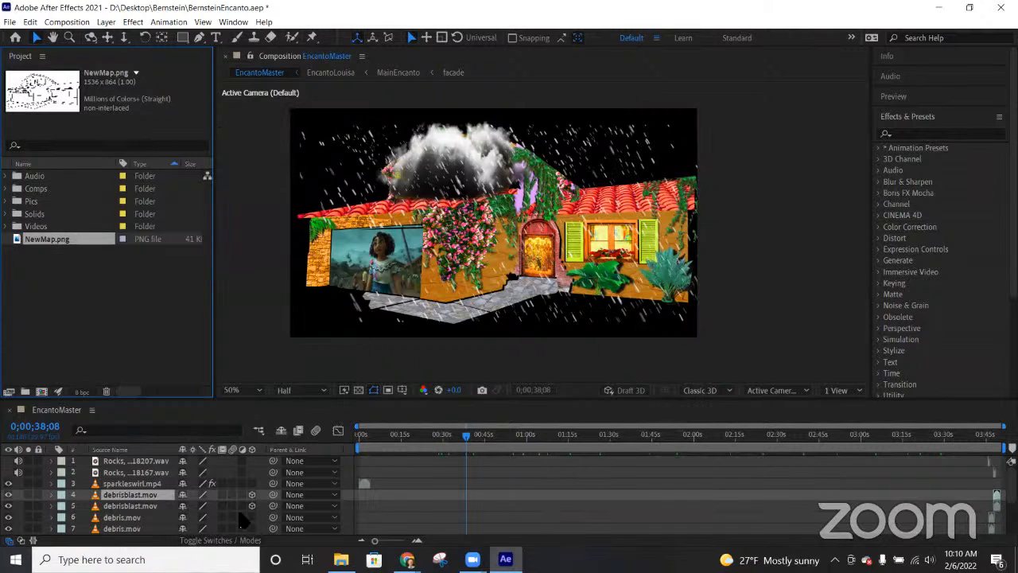
click(40, 290)
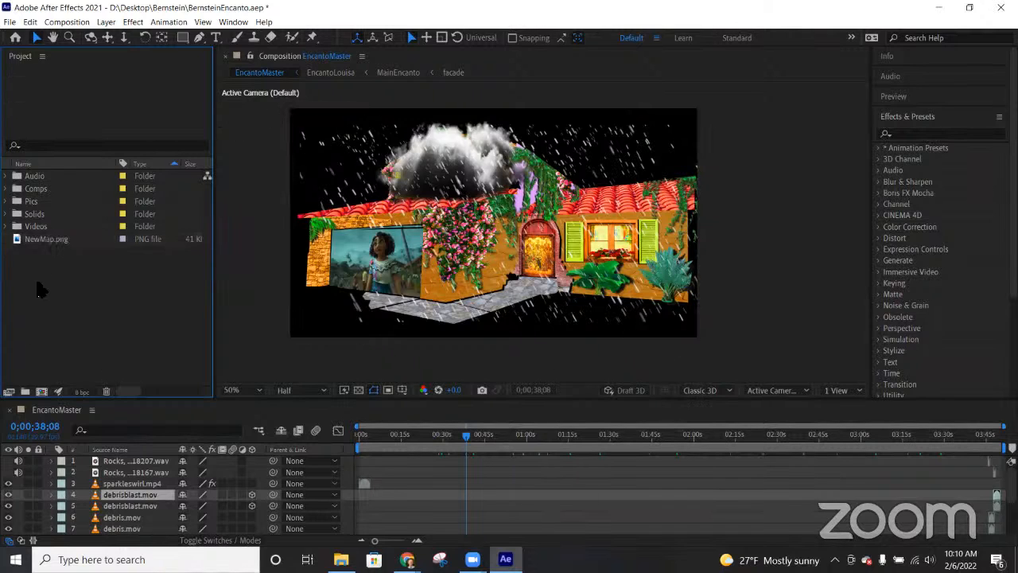
click(44, 240)
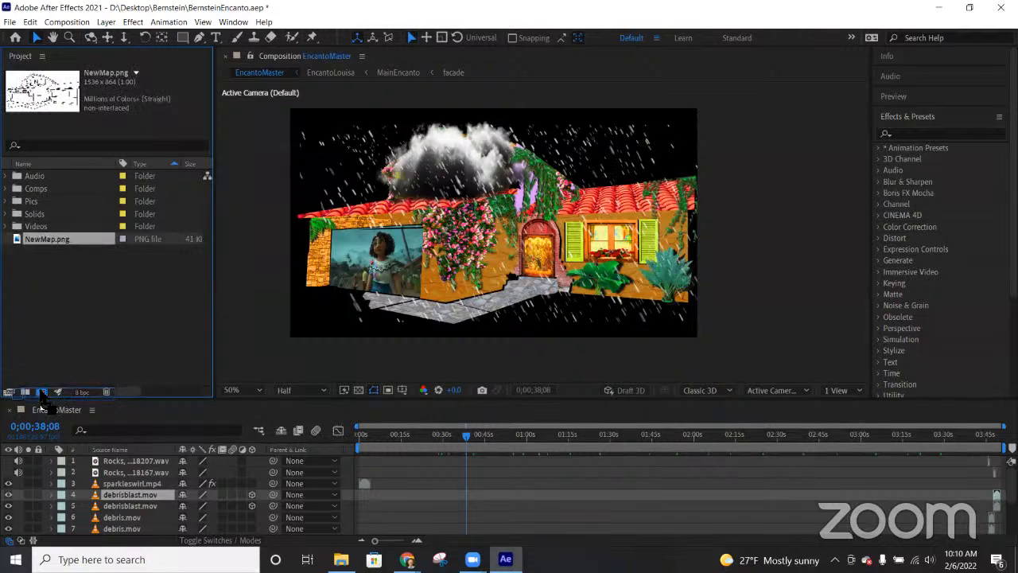
click(41, 392)
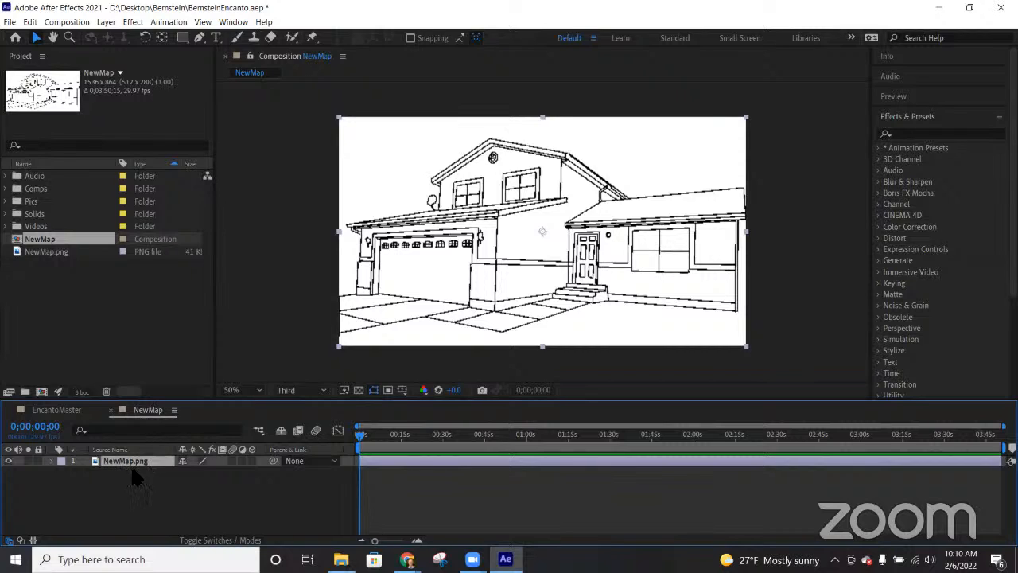
Step: Set the minutes in the NewMap composition's duration to 10 in its composition settings
click(108, 342)
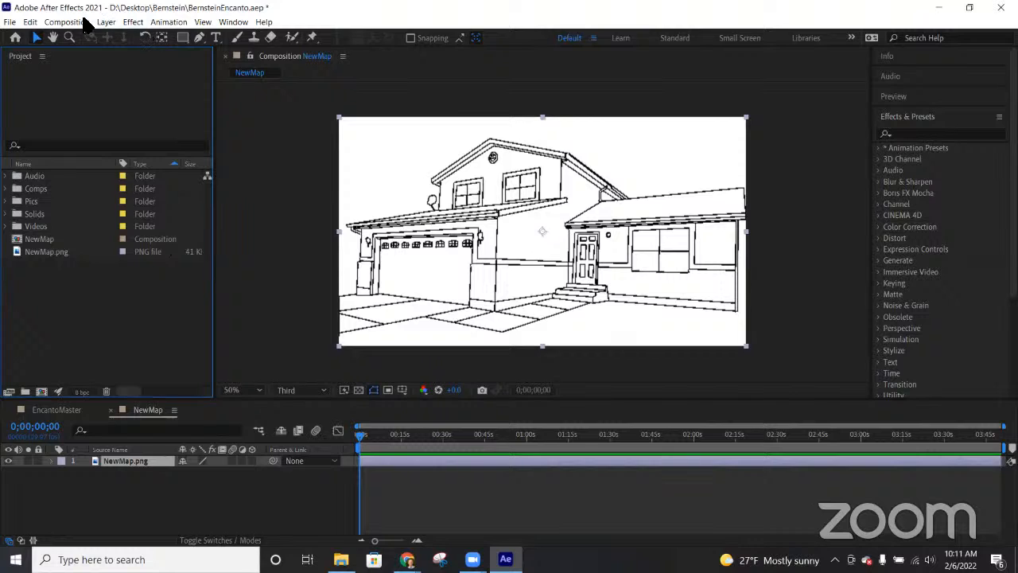
click(60, 24)
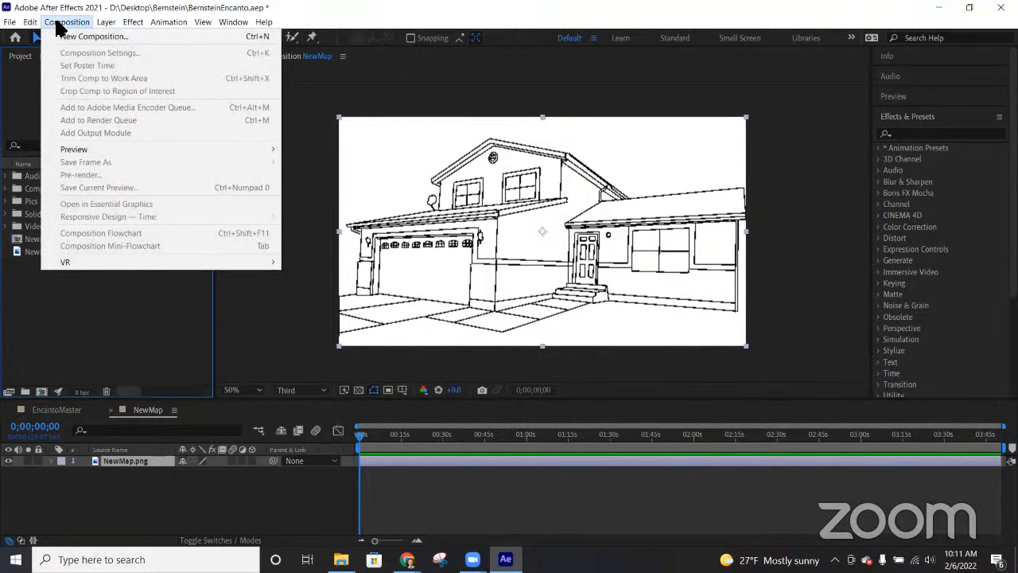
click(153, 330)
click(113, 488)
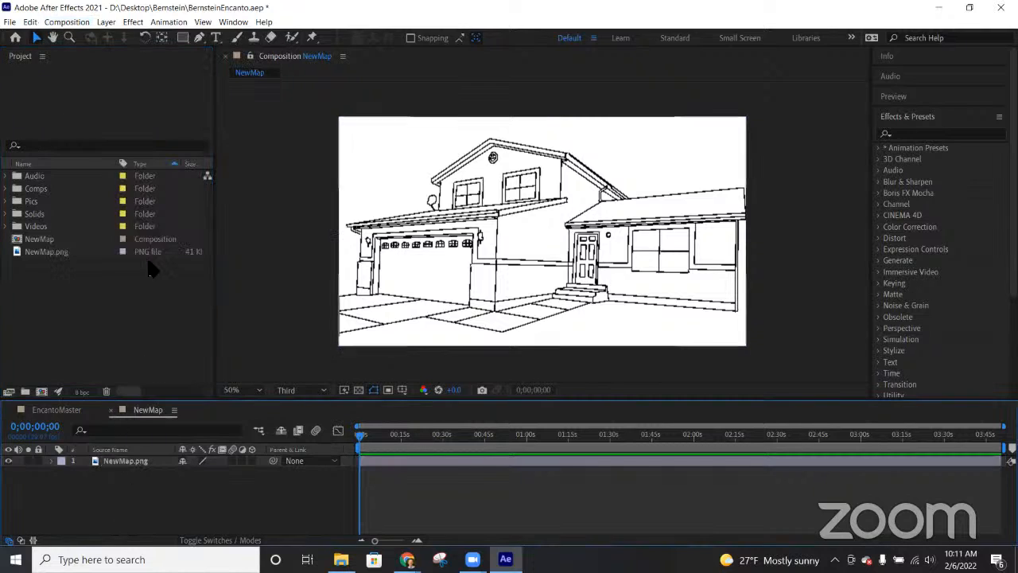
click(65, 24)
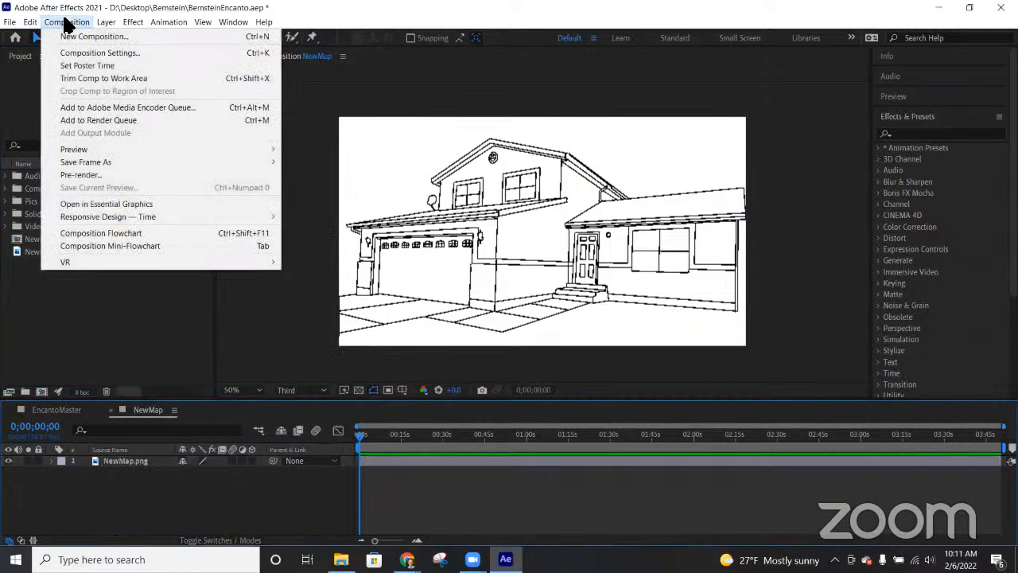
click(87, 52)
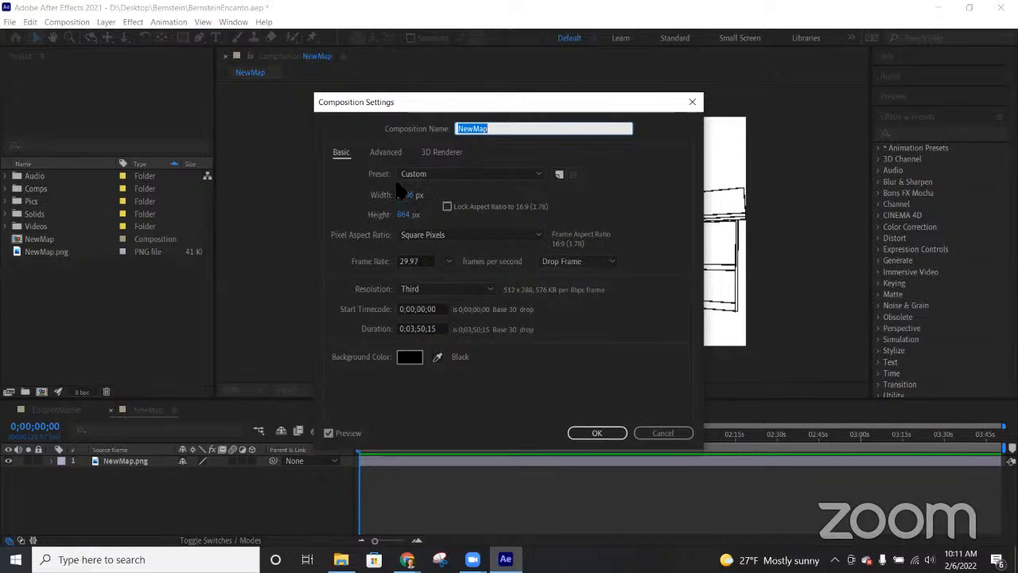
click(412, 330)
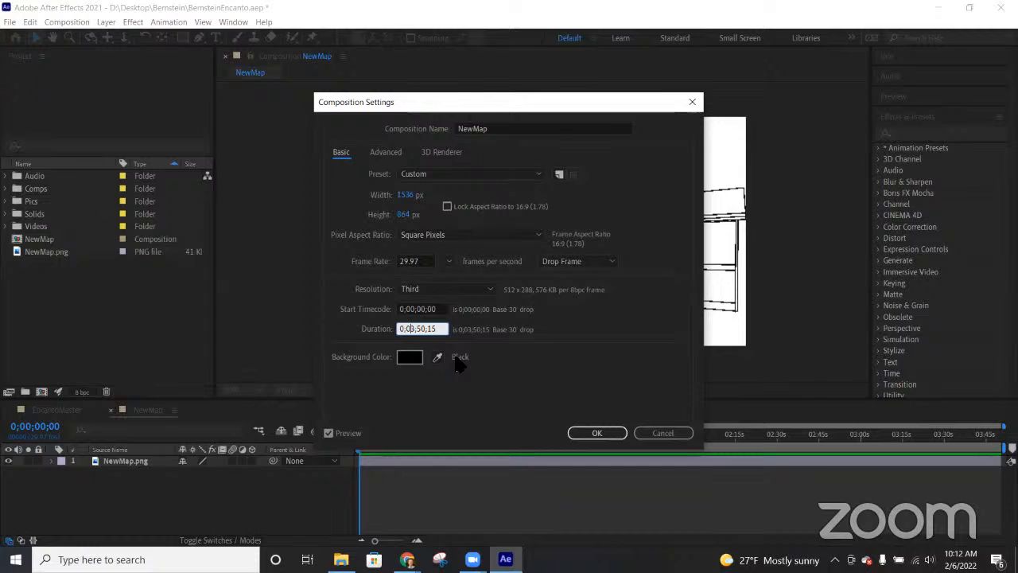
text(10)
click(593, 434)
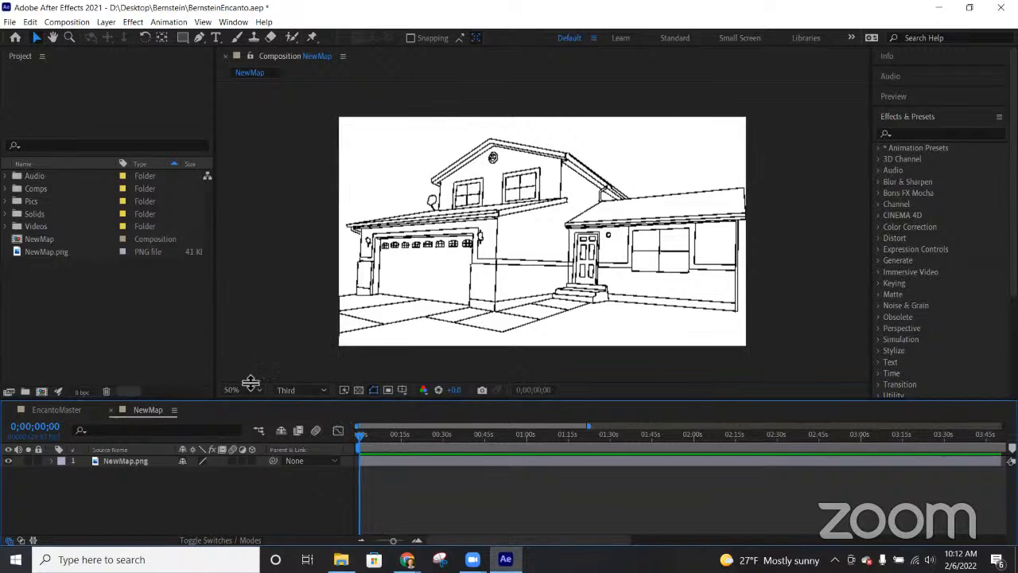
Step: Extend the NewMap.png layer to the end of the lengthened composition
click(111, 462)
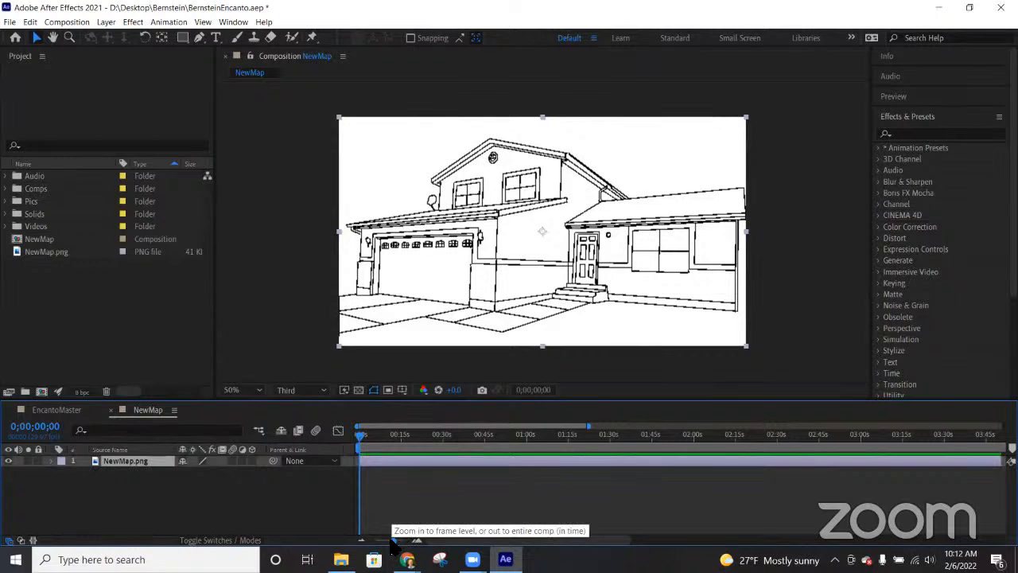
drag(392, 541, 372, 543)
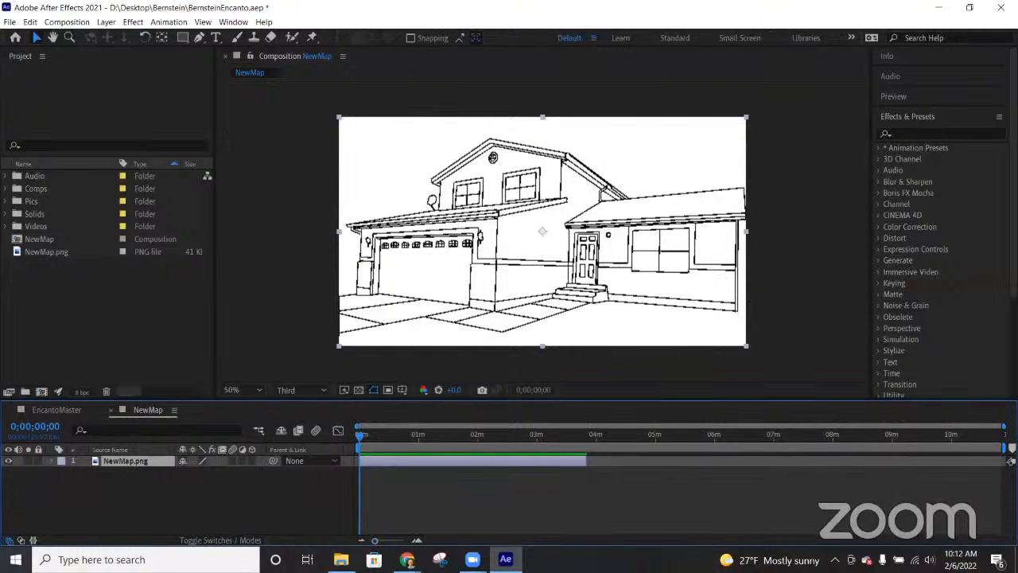
mouse_move(375, 541)
mouse_down()
mouse_move(395, 542)
mouse_move(374, 541)
mouse_up()
drag(586, 462, 1004, 462)
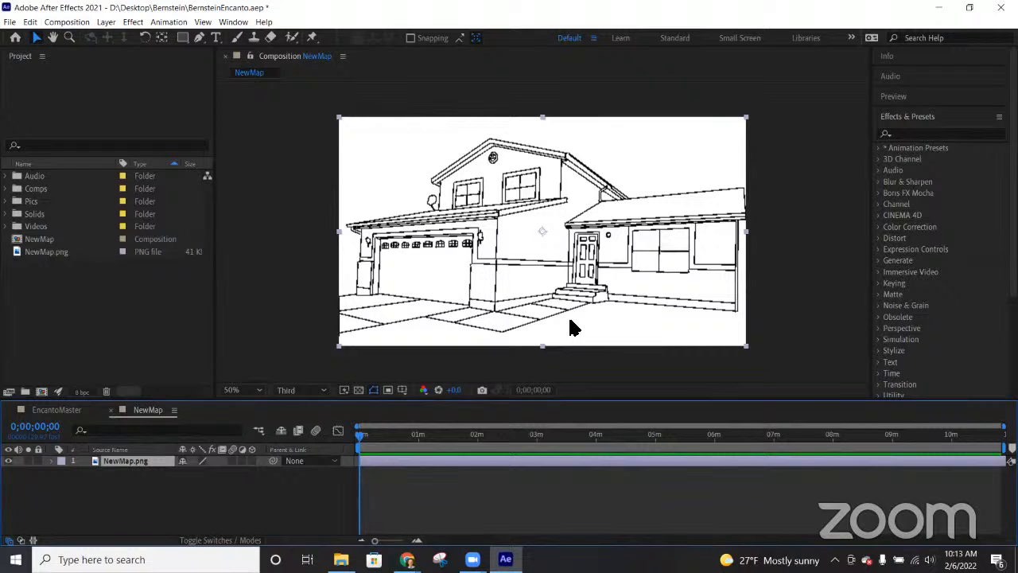
Step: Play back the NewMap composition from its start and stop the playback at 0;00;50;00
click(77, 326)
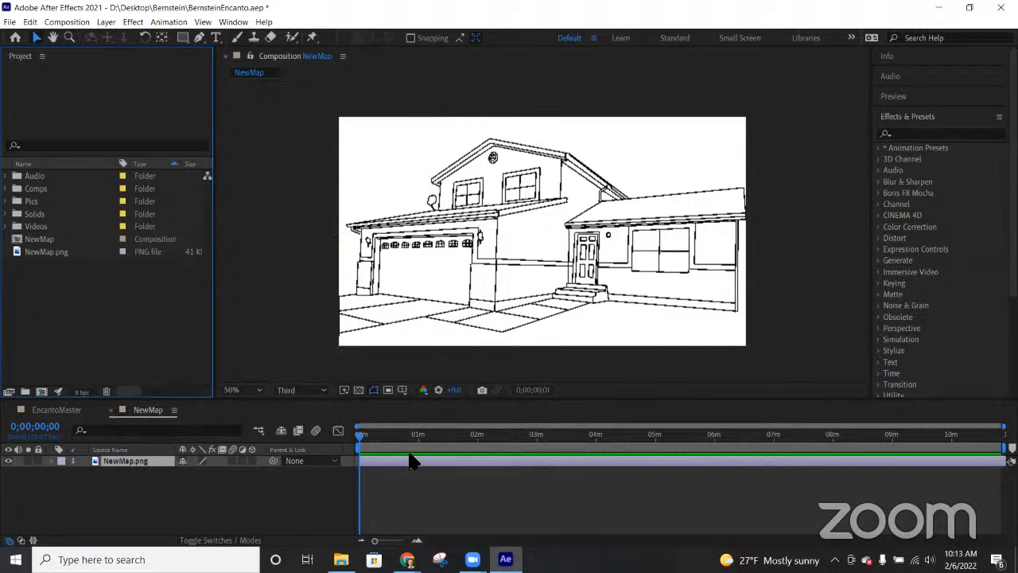
click(363, 437)
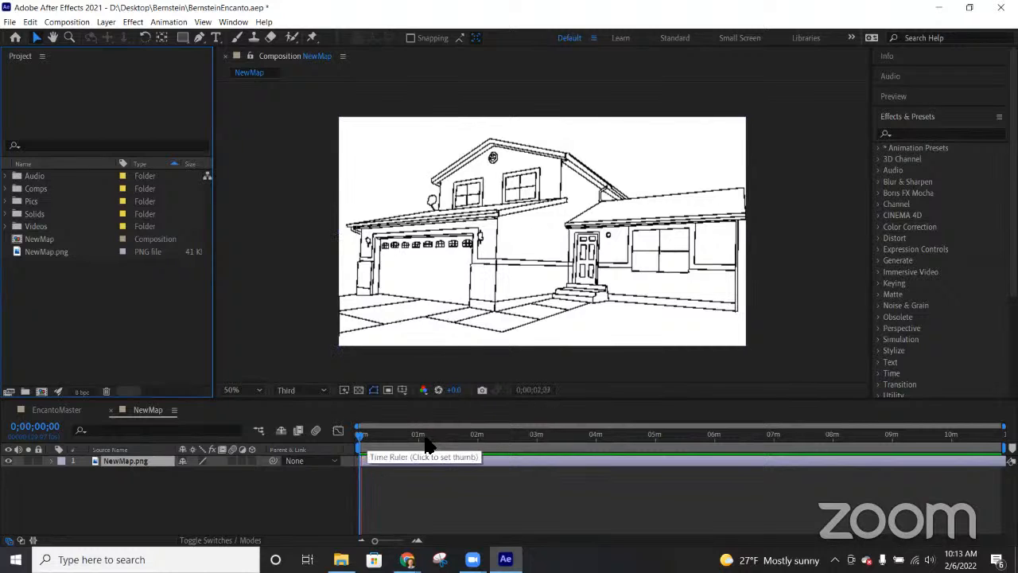
click(195, 494)
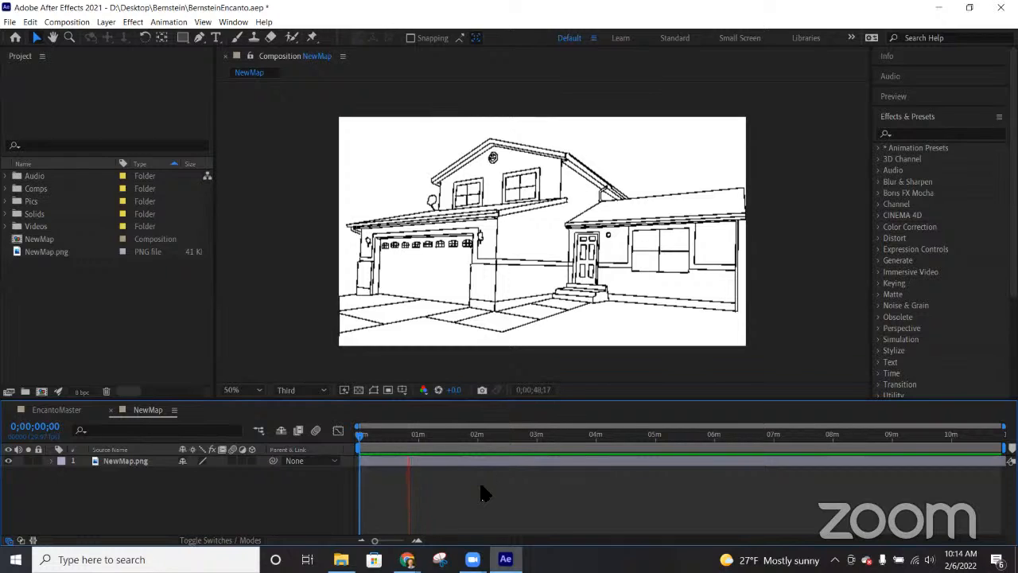
key(space)
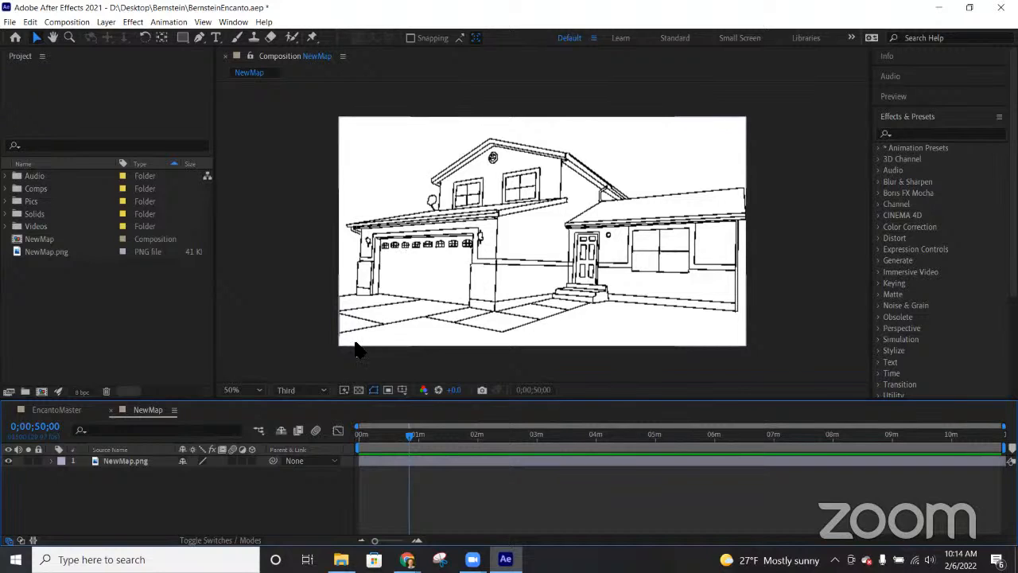
Step: Set the NewMap preview resolution to Full and inspect the house's line drawing up close
click(321, 390)
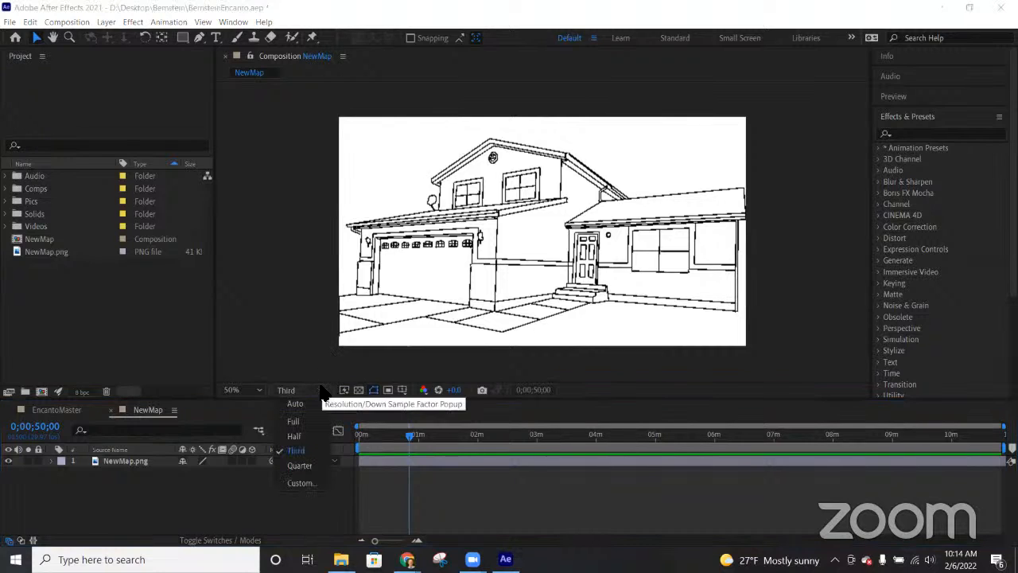
click(293, 421)
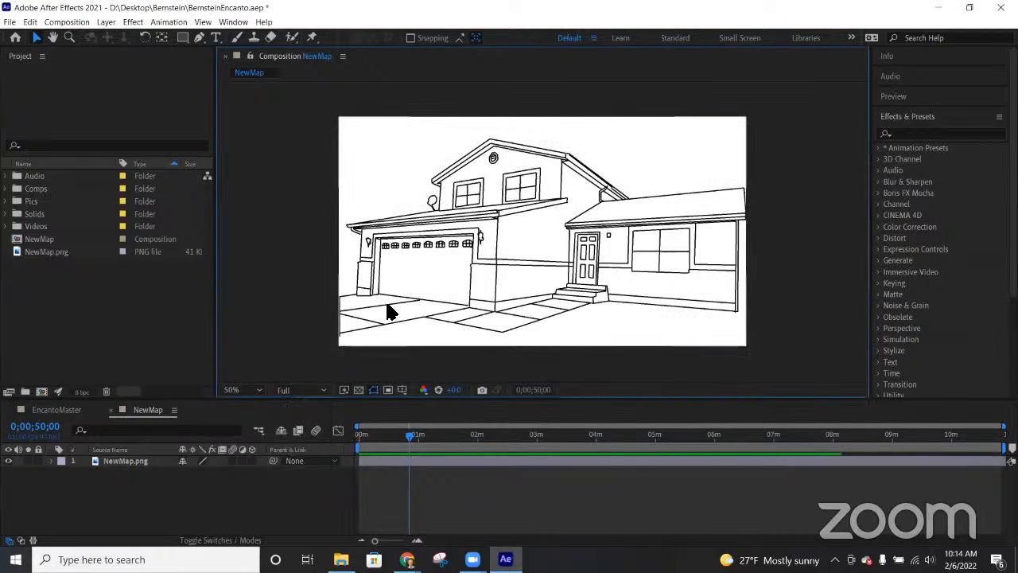
scroll(501, 247, up, 1)
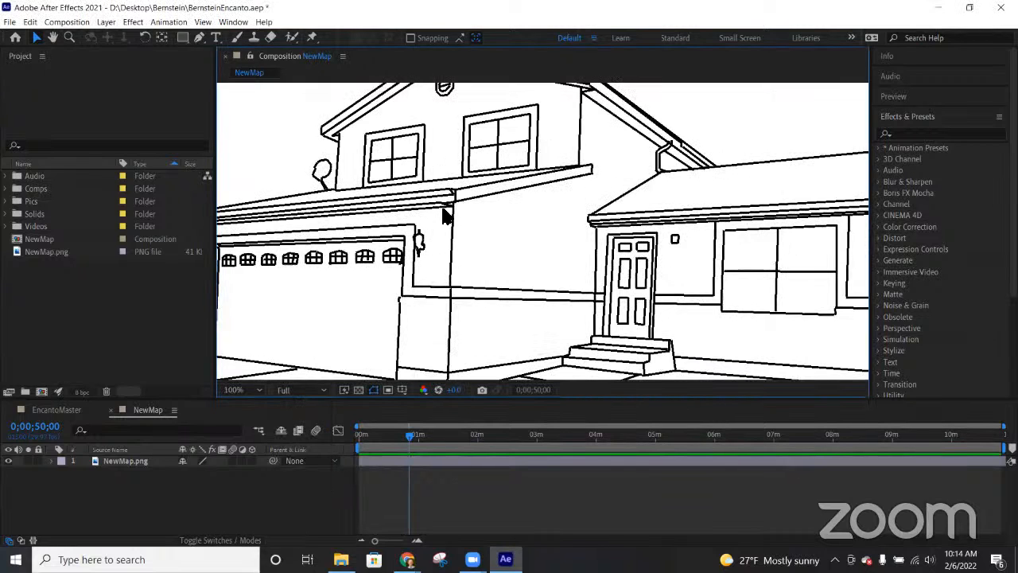
scroll(454, 258, up, 1)
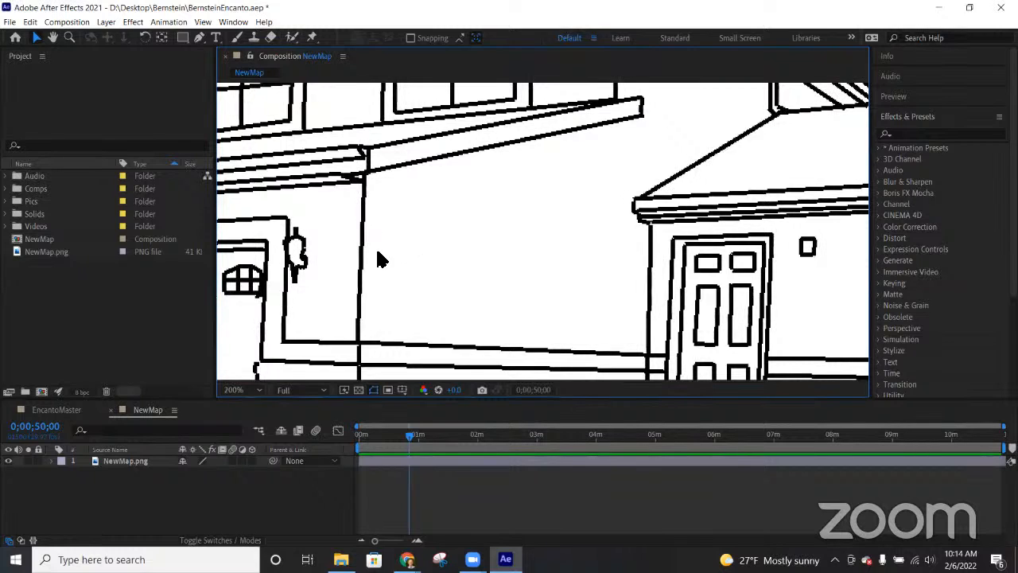
scroll(380, 262, down, 2)
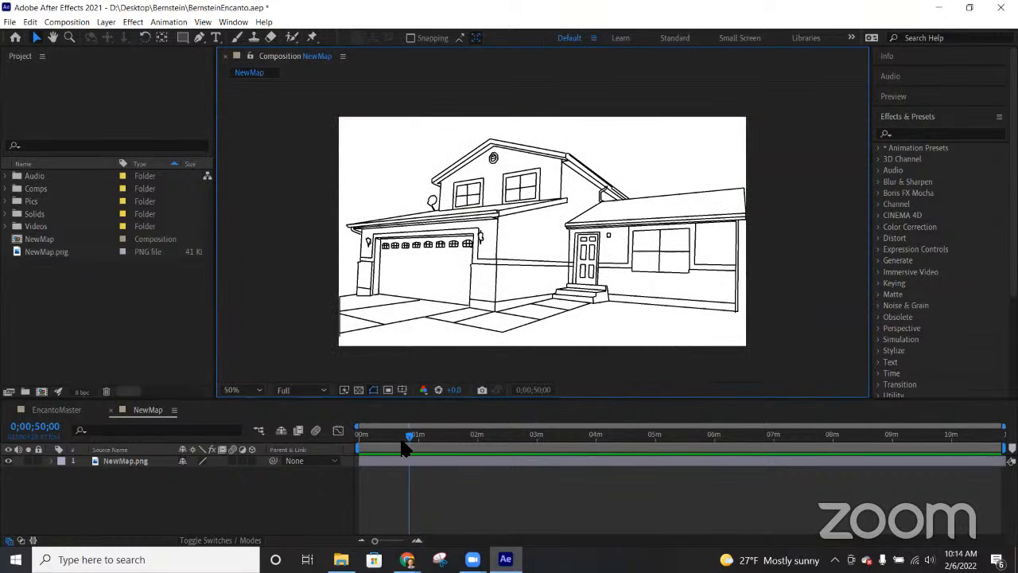
Step: Move the current time to 0;00;45;18 and set the NewMap preview resolution to Third
mouse_move(411, 444)
mouse_down()
mouse_move(428, 445)
mouse_move(405, 443)
mouse_up()
click(322, 391)
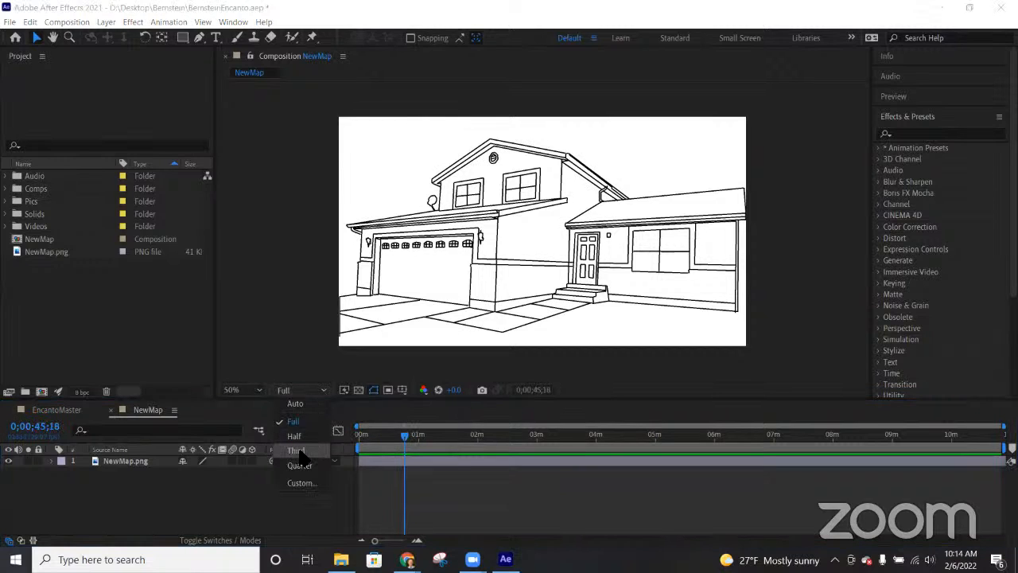
click(298, 451)
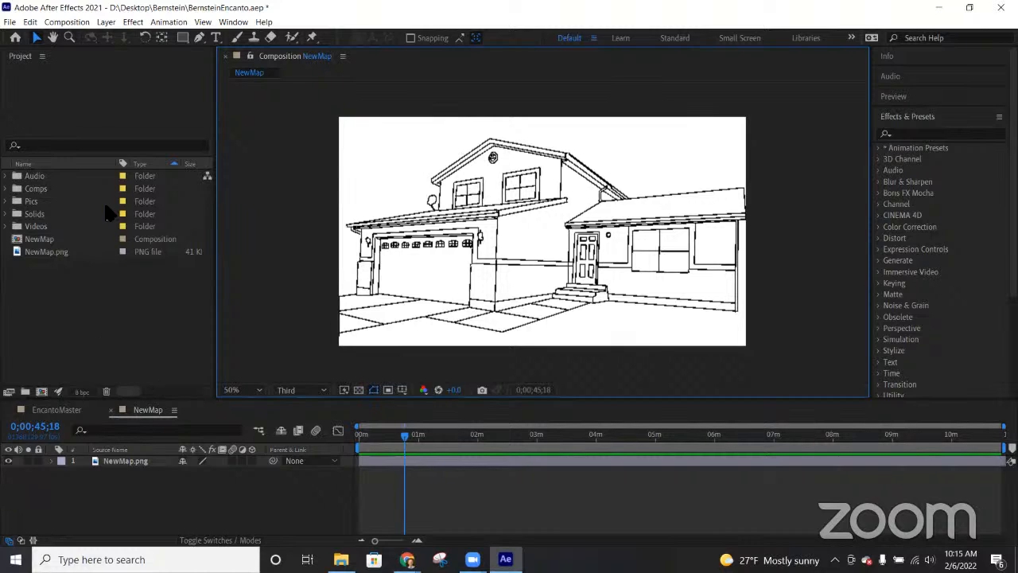
Step: Look into the project's Pics, Audio and Videos folders and collapse them again
click(6, 202)
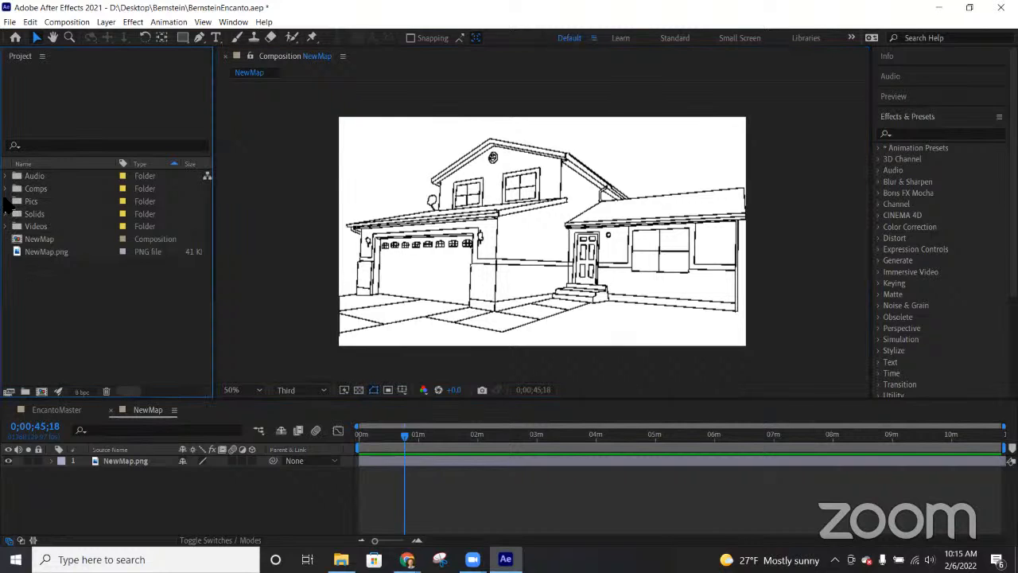
click(5, 176)
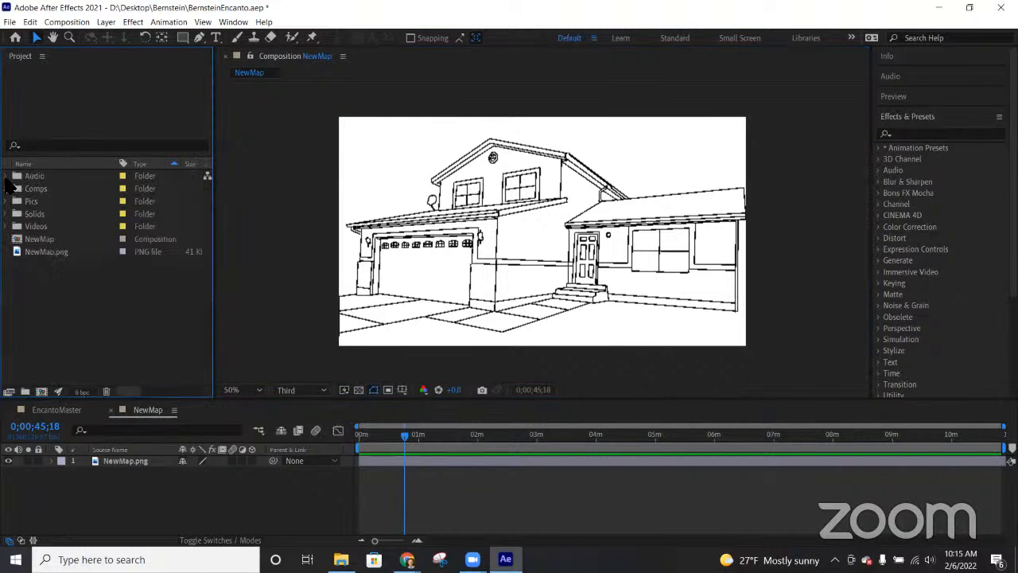
click(6, 227)
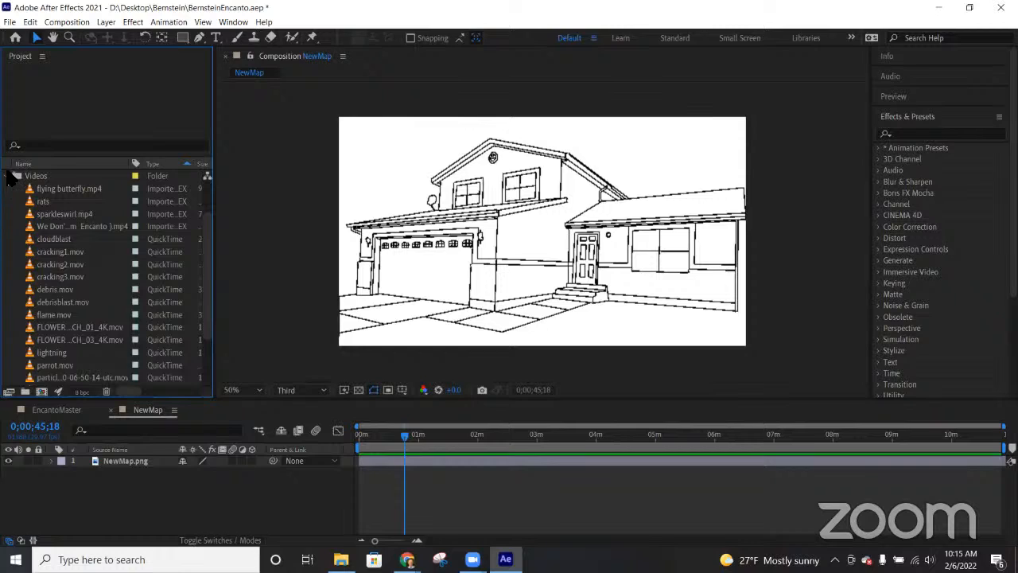
click(7, 177)
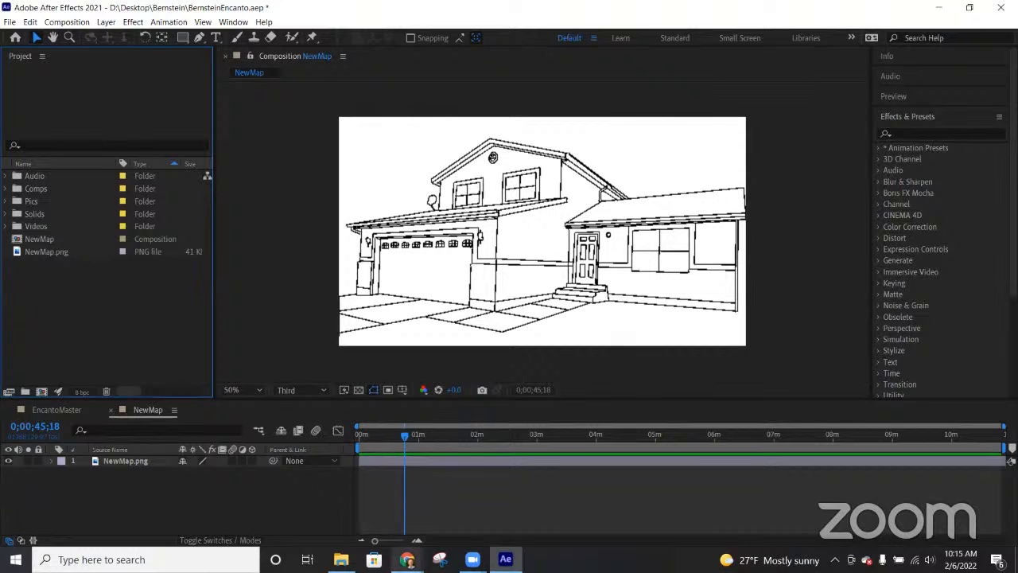
Step: Switch to the browser, view Video Copilot's FX Console Plugin tutorial page, and return to After Effects
click(407, 559)
click(342, 517)
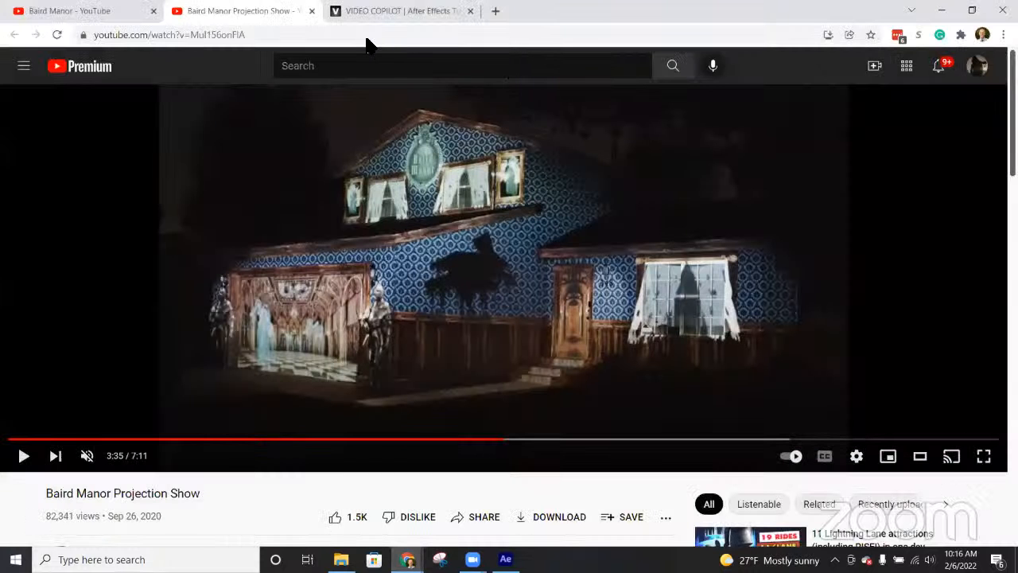
click(374, 10)
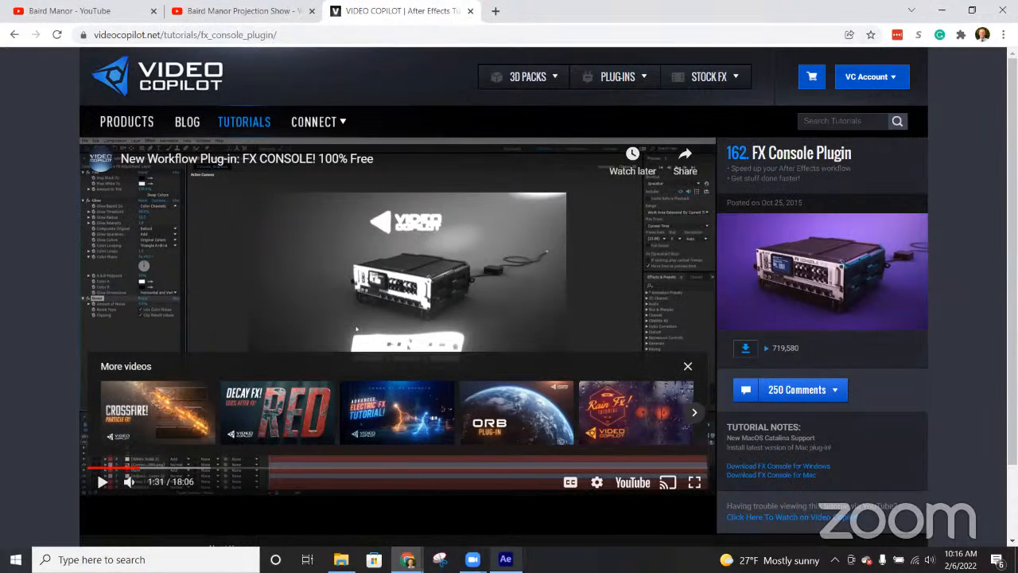
click(505, 559)
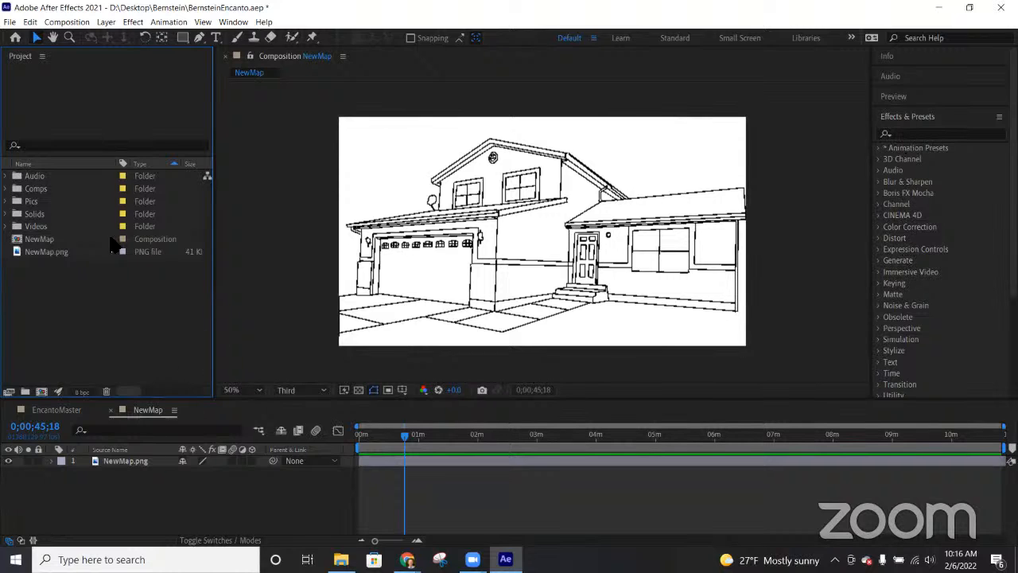
click(132, 22)
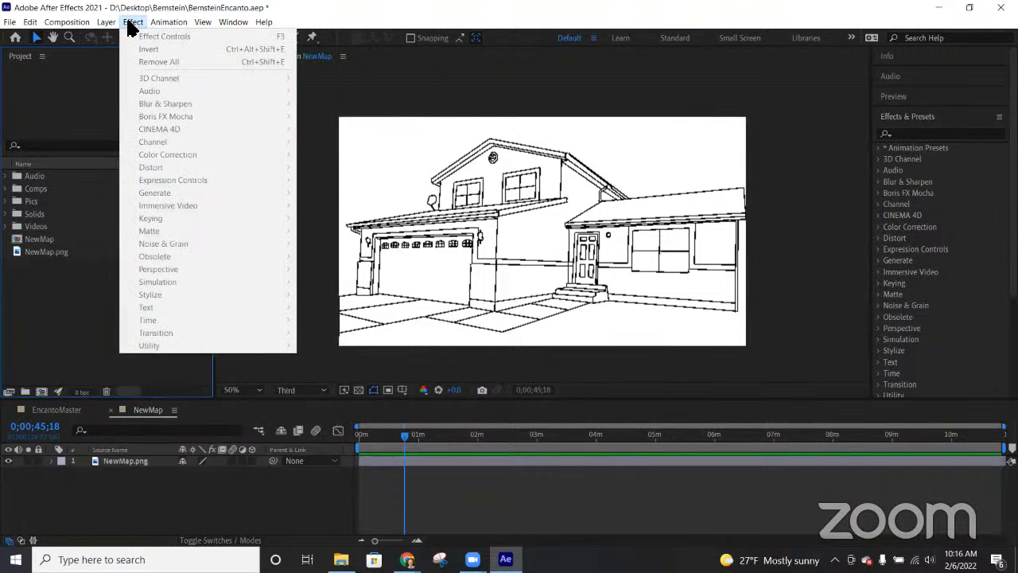
click(319, 238)
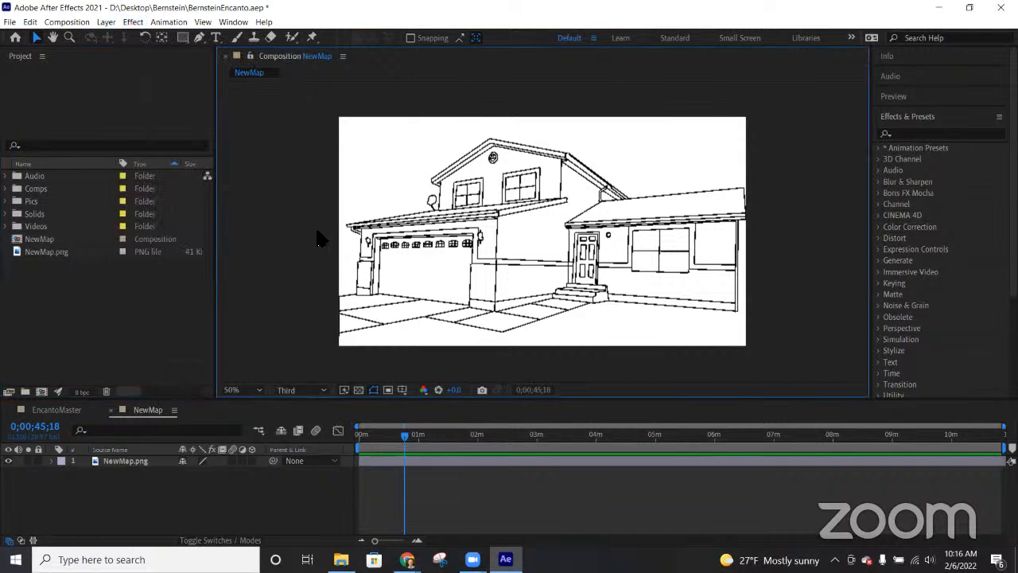
click(118, 468)
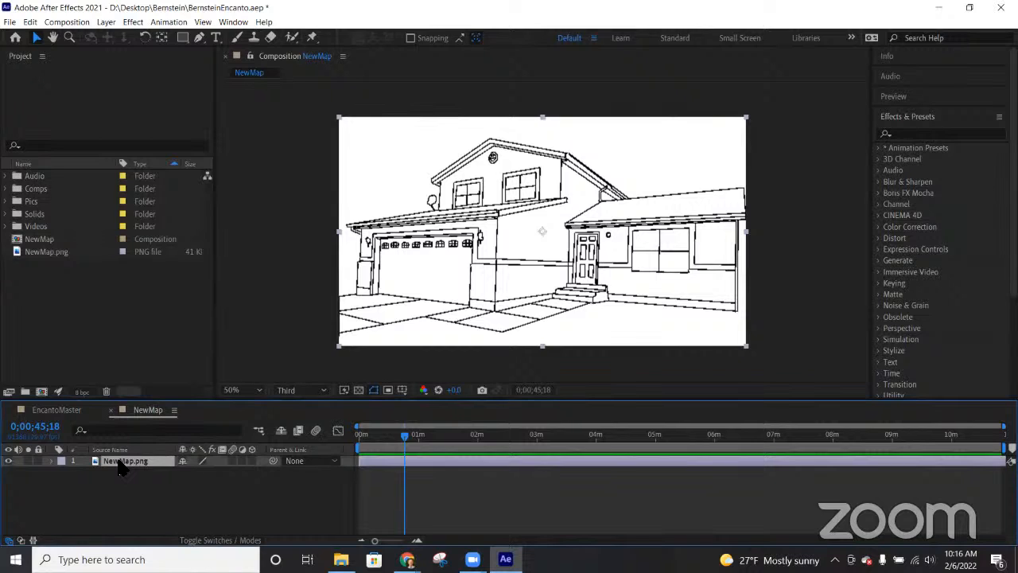
key(ctrl+space)
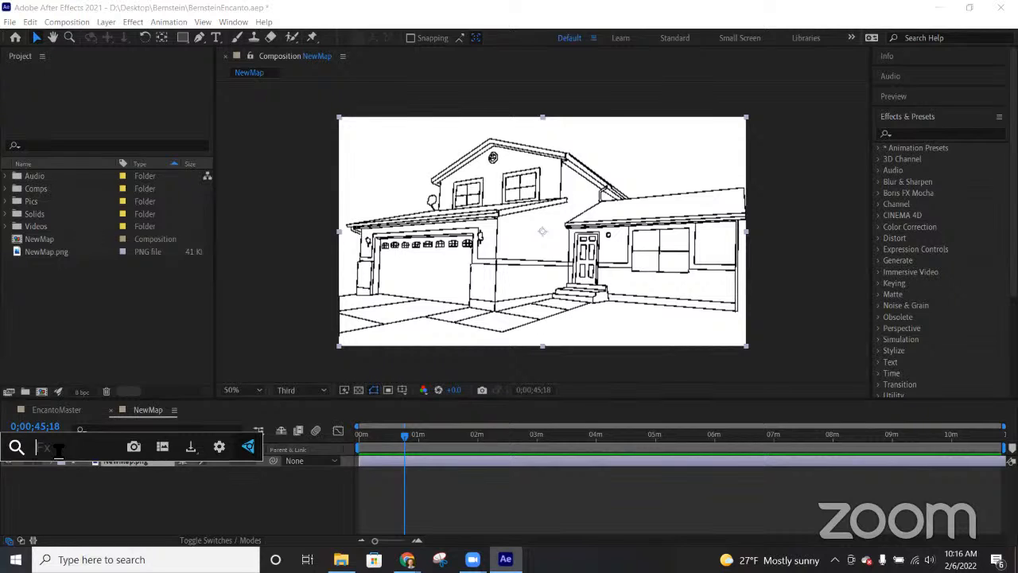
click(159, 317)
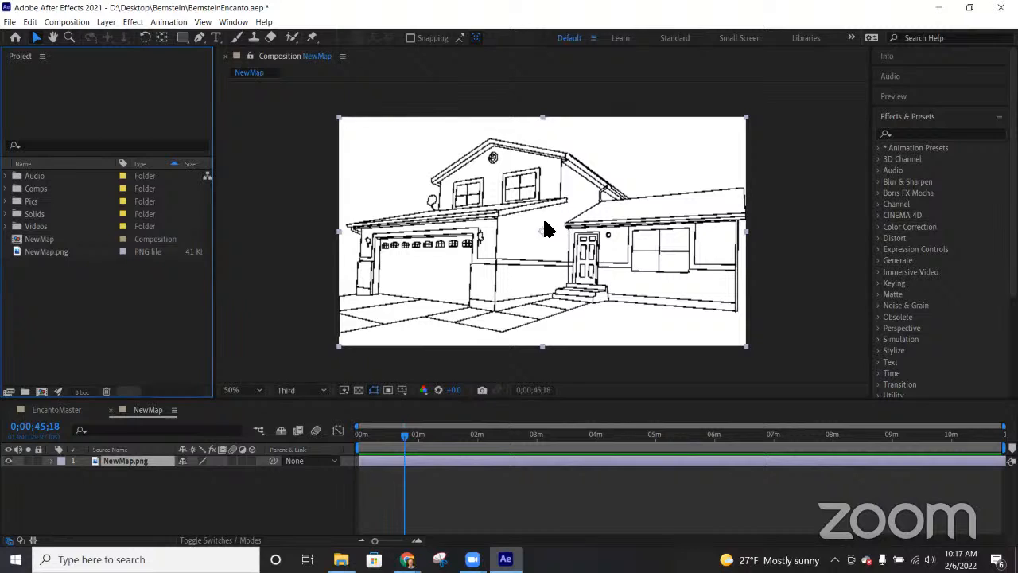
Step: Apply the Invert effect to the NewMap.png layer through an FX Console search for "invert"
click(116, 461)
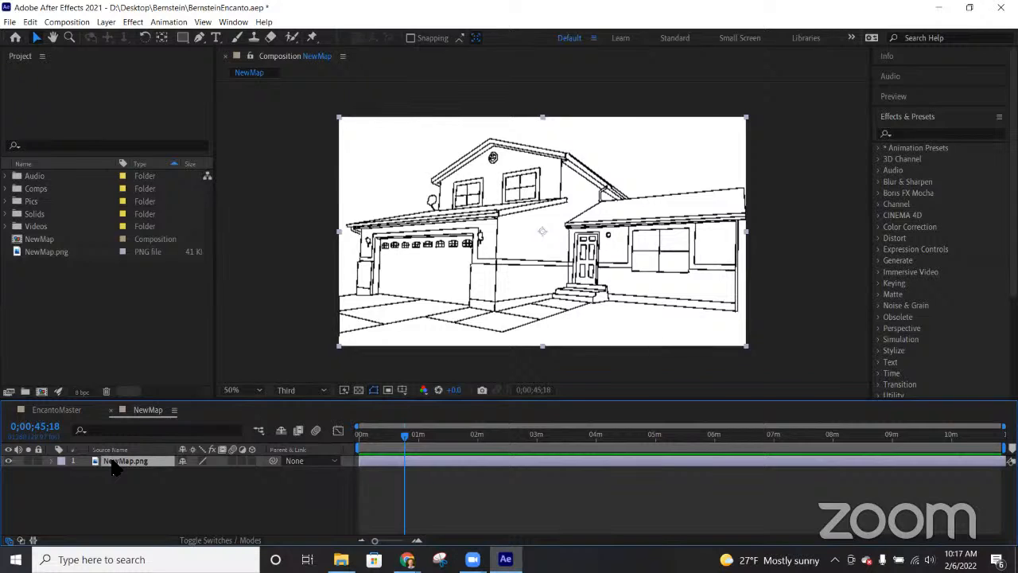
key(ctrl+space)
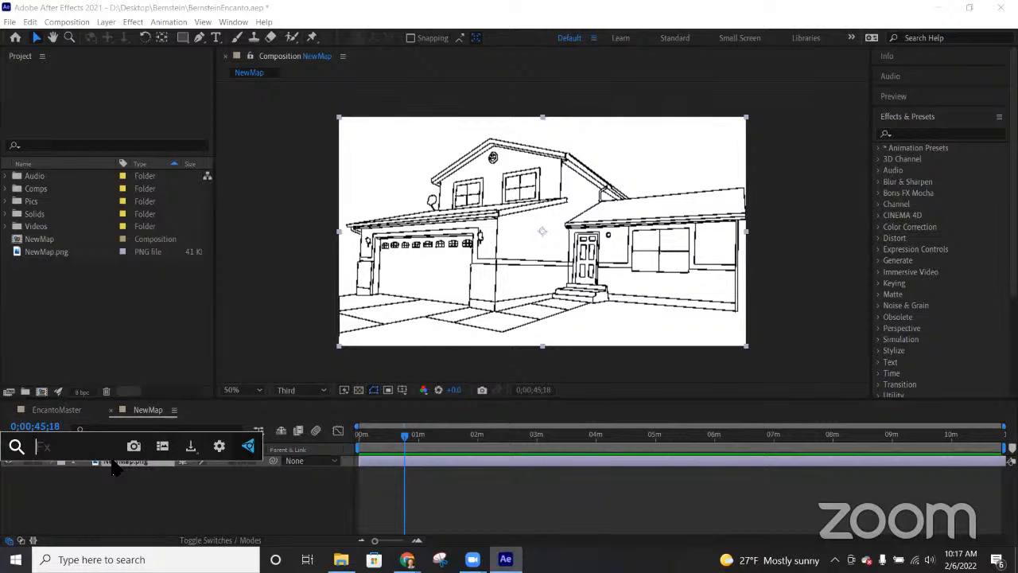
text(inv)
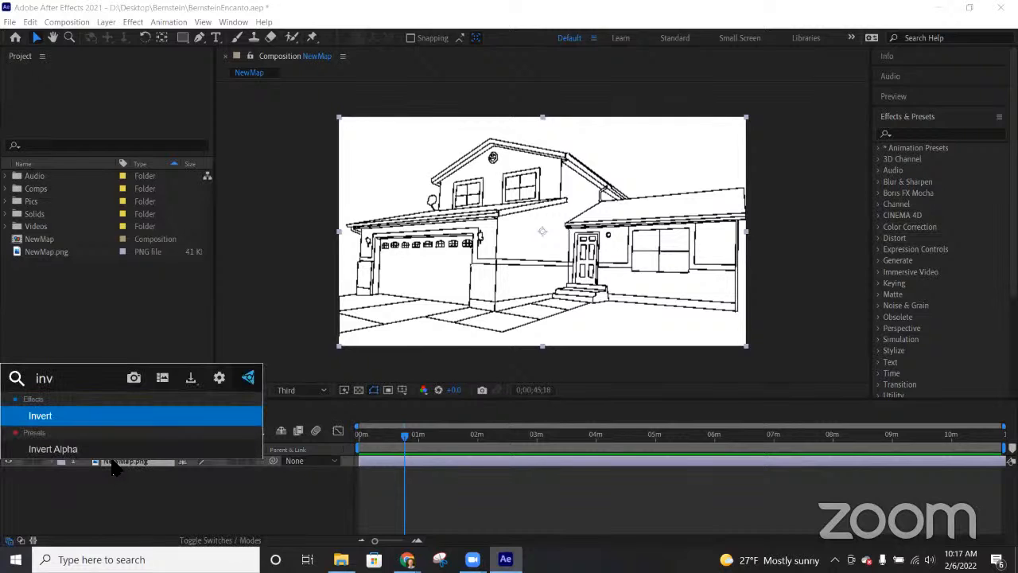
text(ert)
key(Return)
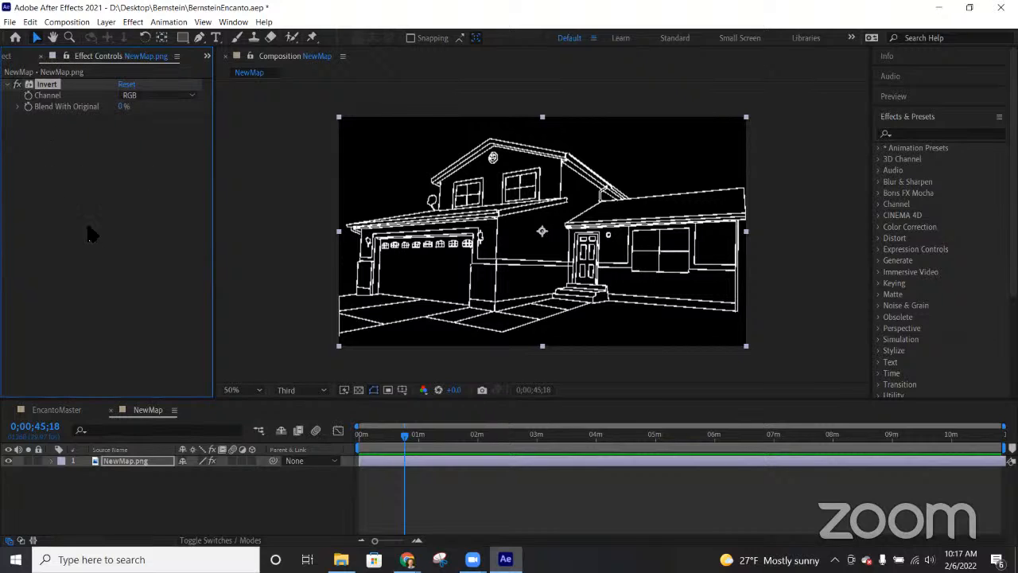
Step: Look at the Invert effect under the NewMap.png layer's properties, show its effect controls, and return to the project's file list
click(42, 58)
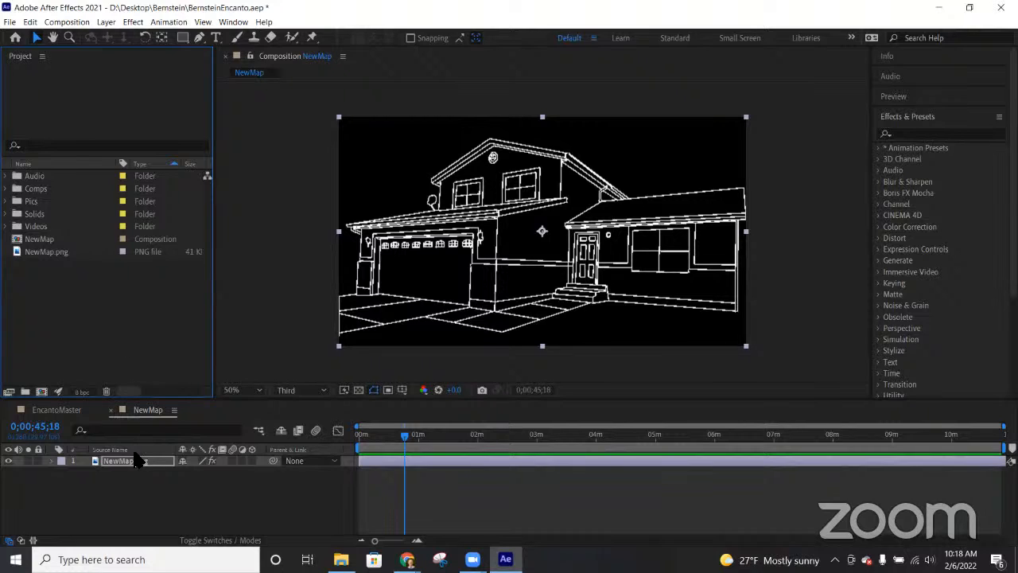
click(50, 463)
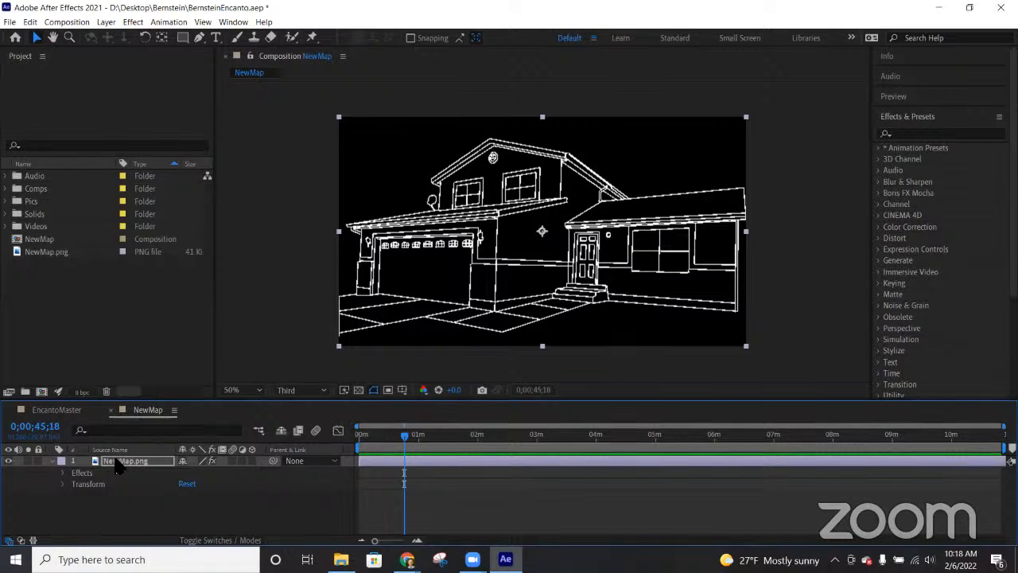
click(64, 474)
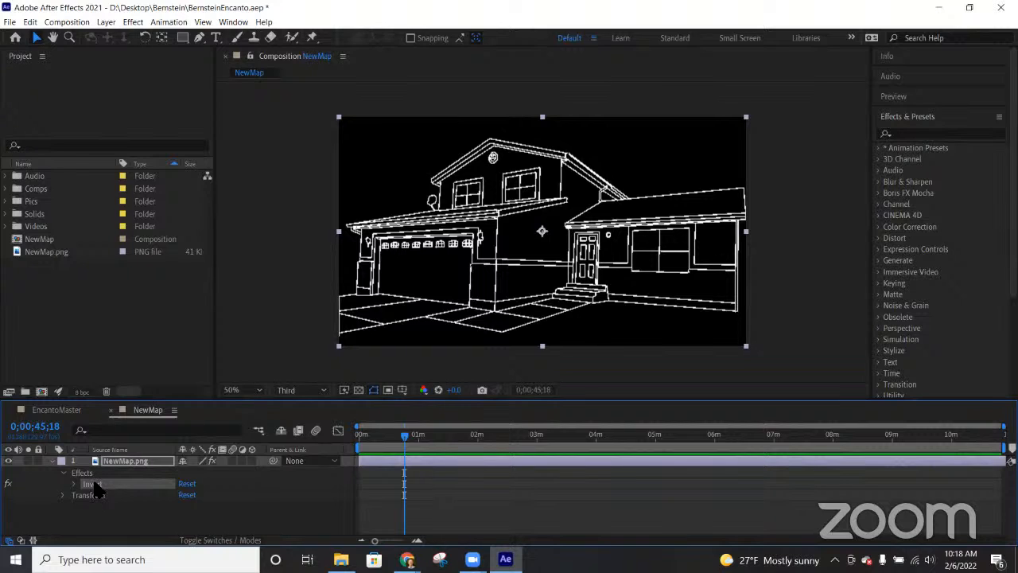
double_click(92, 484)
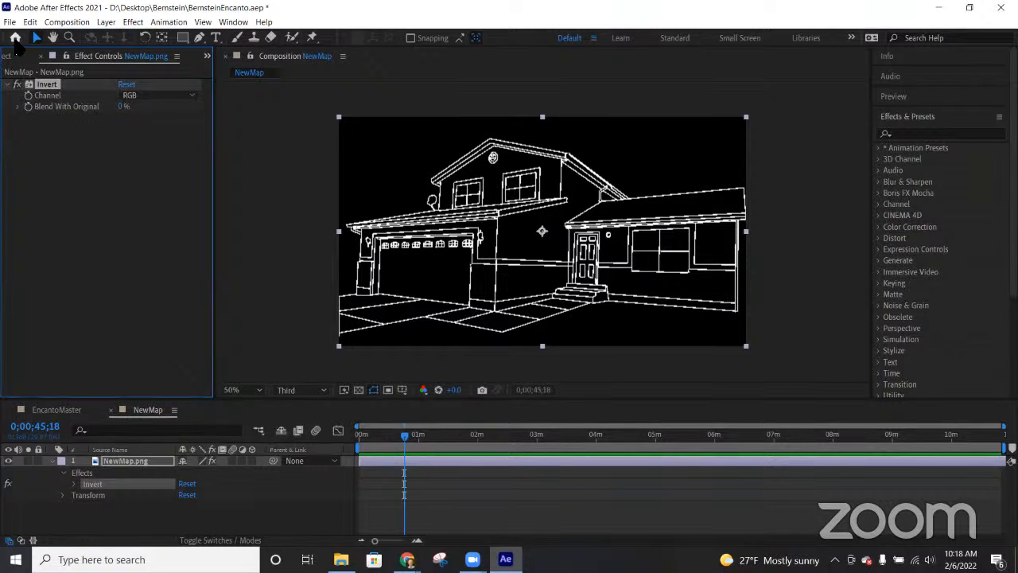
click(41, 56)
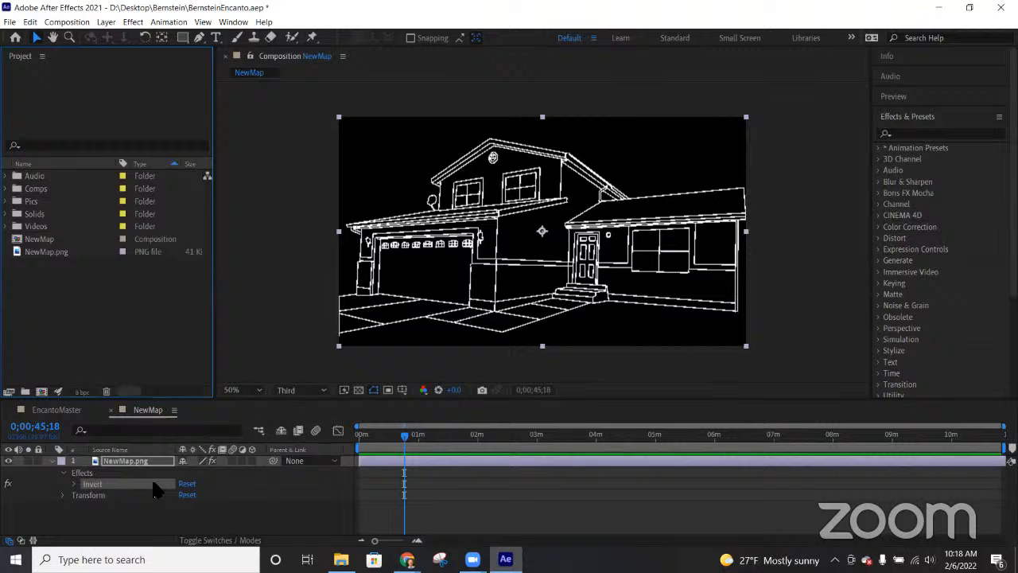
click(63, 474)
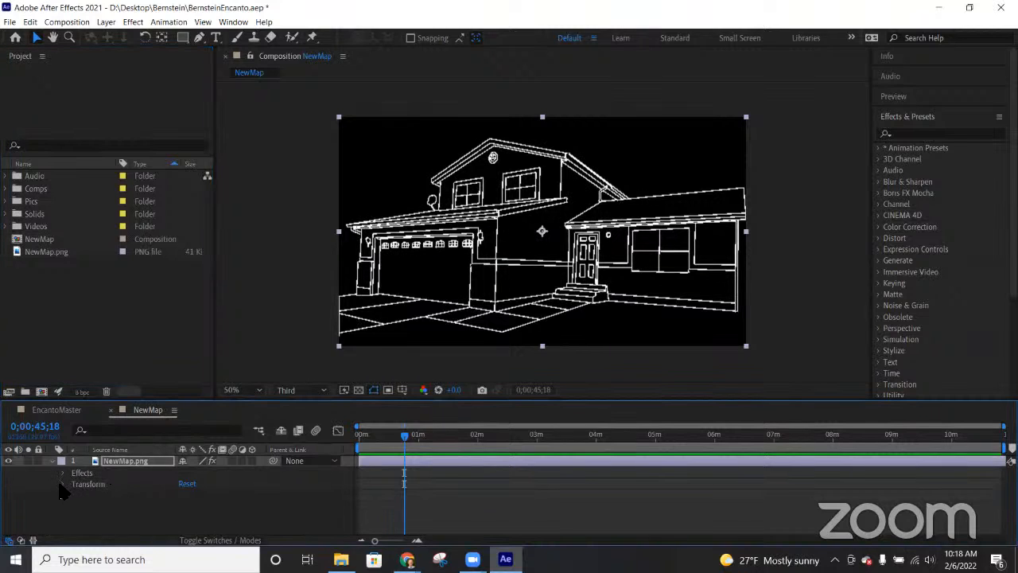
Step: Expand the NewMap.png layer's Transform properties, try changing its opacity and rotating it by 1°, and undo the rotation
click(62, 485)
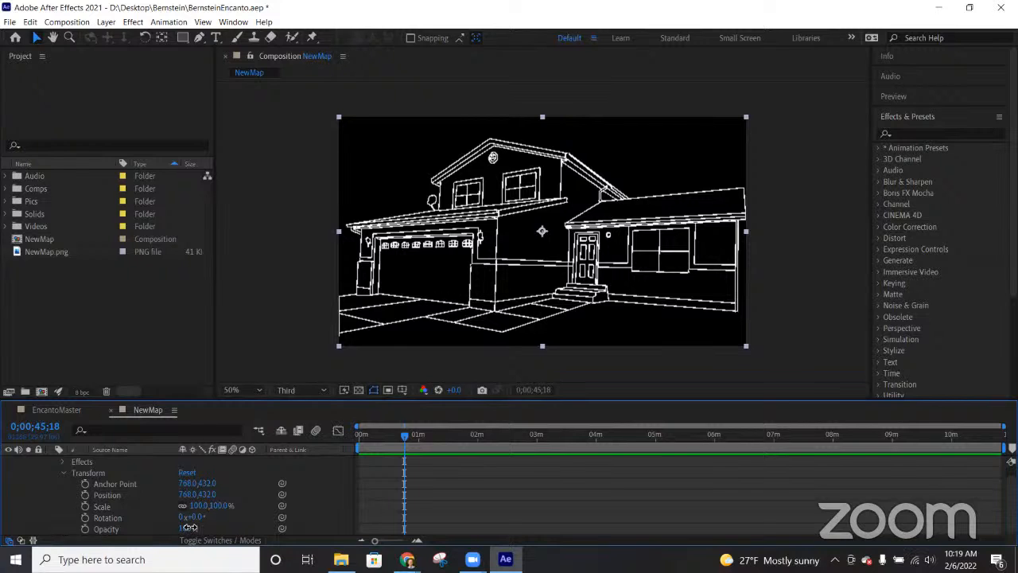
drag(190, 527, 249, 533)
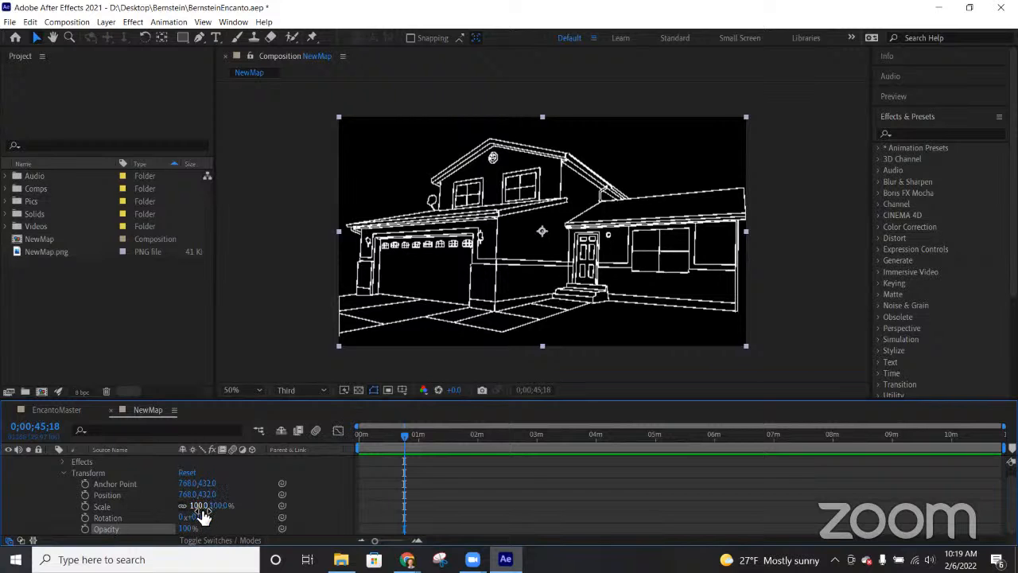
drag(201, 521, 208, 518)
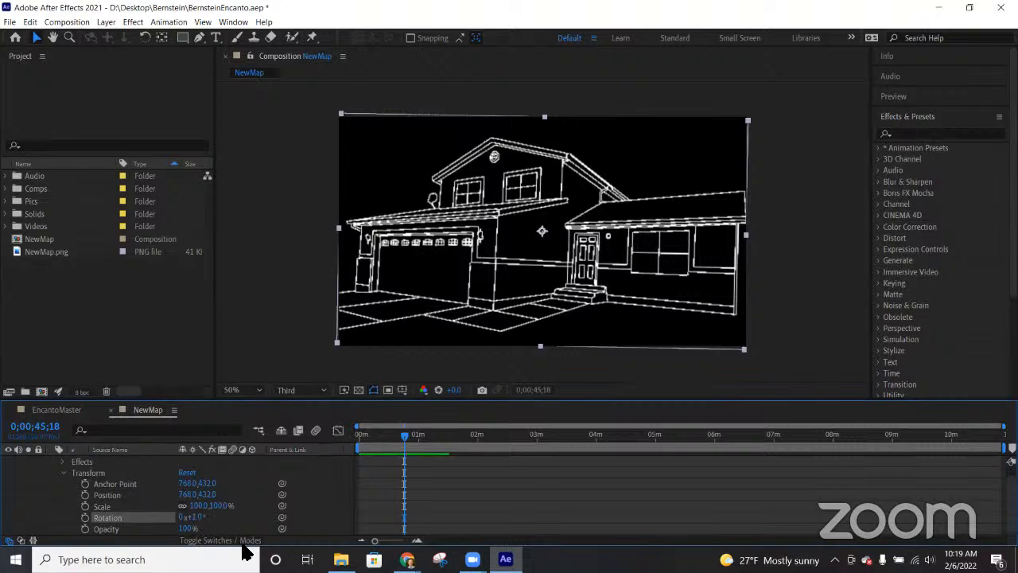
key(ctrl+z)
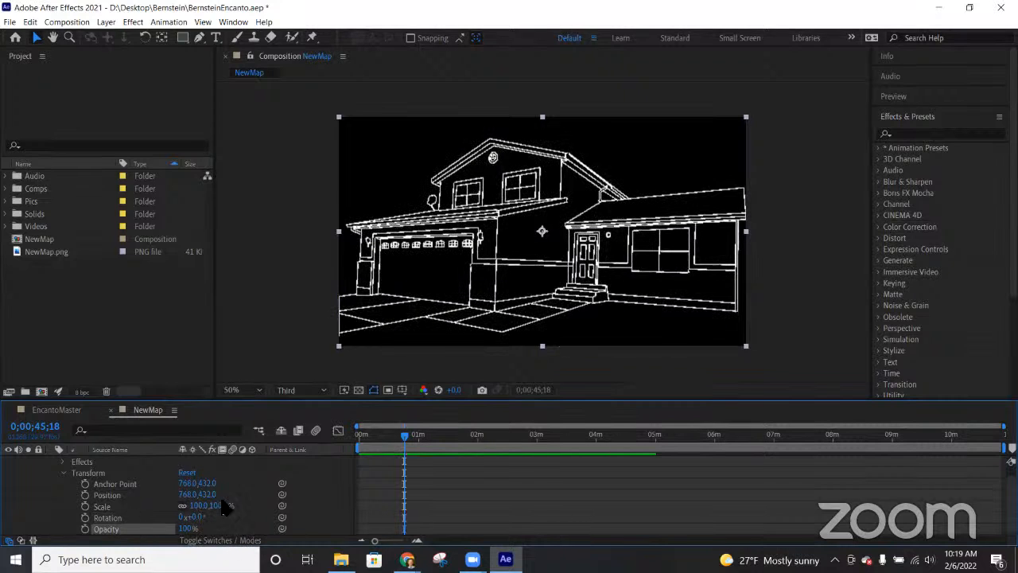
Step: Try shifting the NewMap.png layer horizontally and vertically through its Position values, and undo the shifts
mouse_move(222, 509)
mouse_down()
mouse_move(259, 506)
mouse_move(197, 498)
mouse_move(222, 494)
mouse_up()
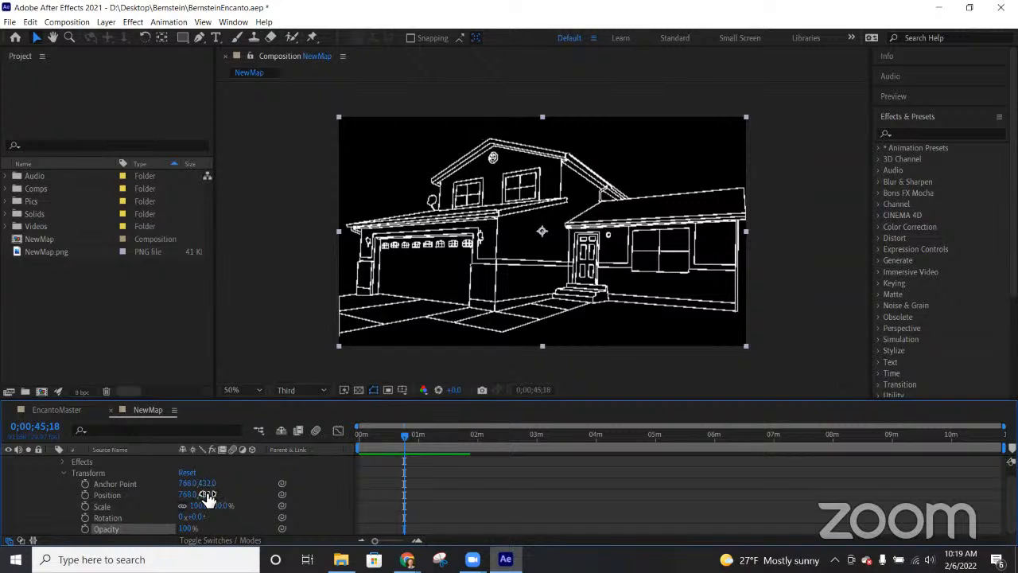
click(215, 494)
drag(215, 494, 135, 509)
key(ctrl+z)
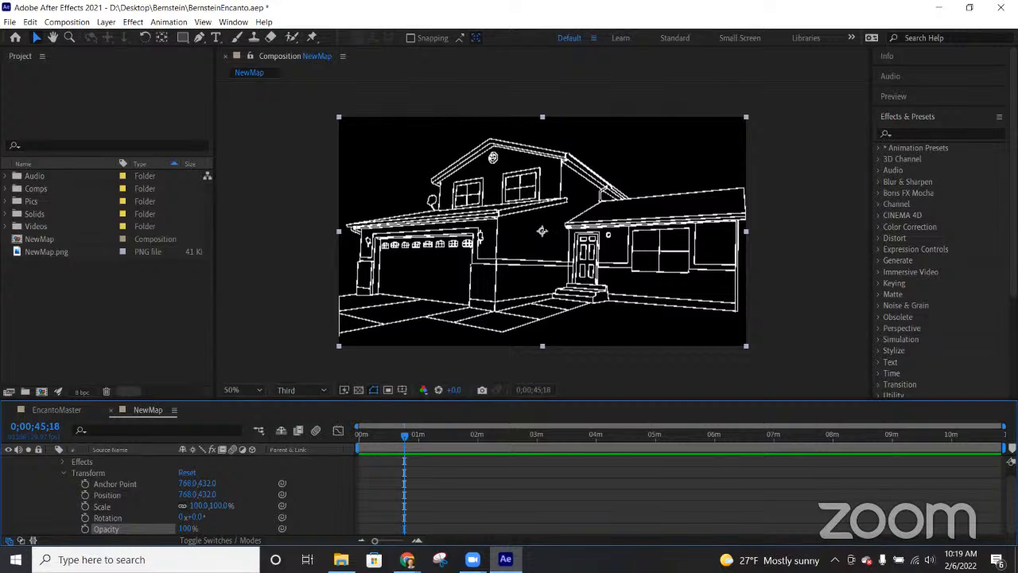
Step: Try changing the vertical Anchor Point value of the NewMap.png layer and undo the change
scroll(542, 231, up, 2)
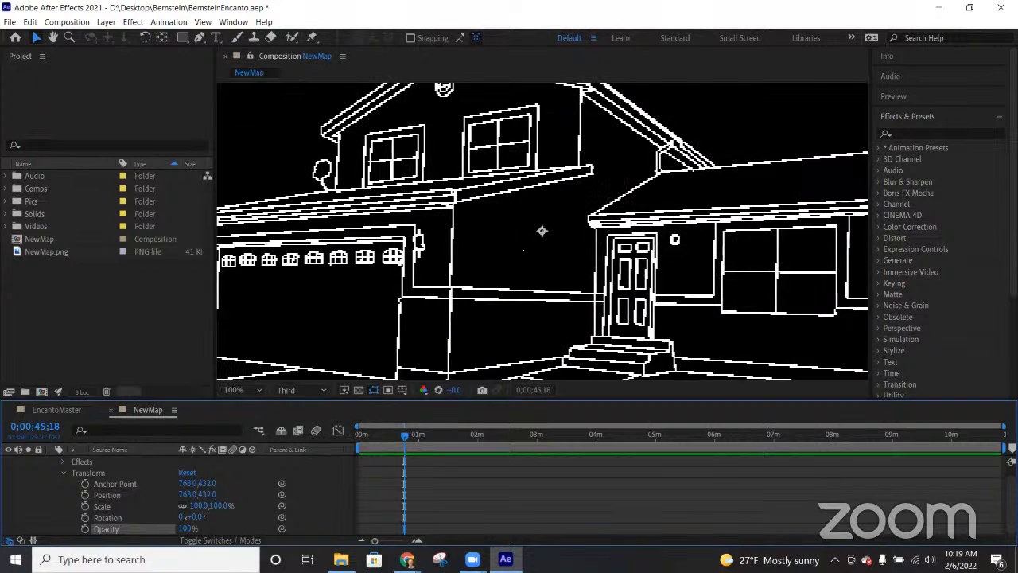
drag(207, 483, 128, 478)
key(ctrl+z)
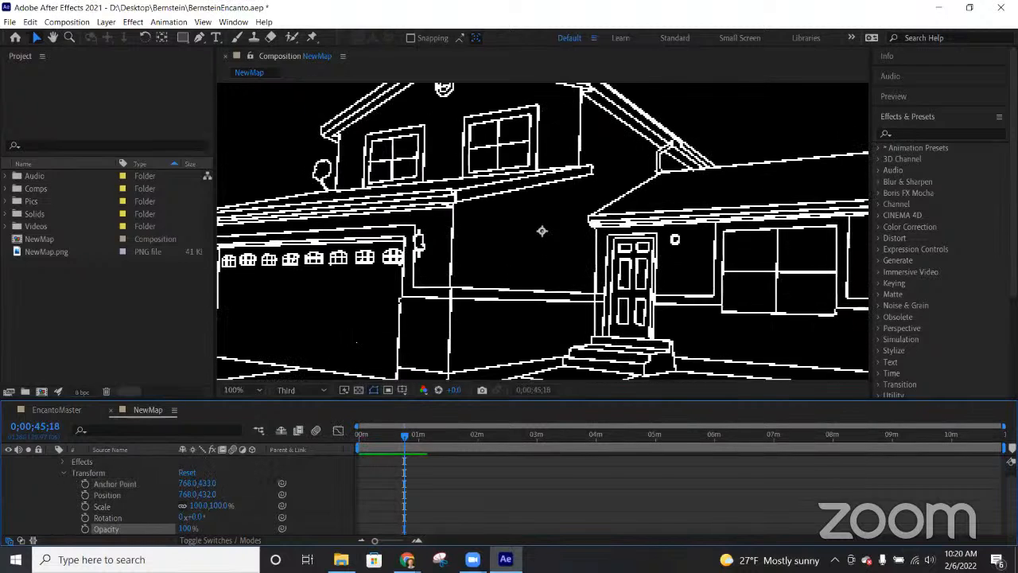
key(comma)
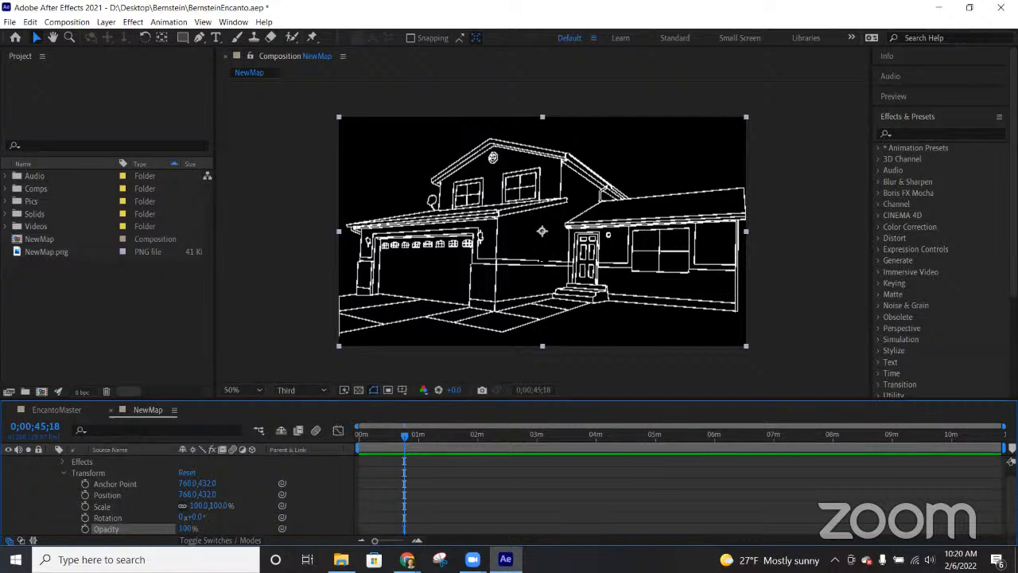
Step: Examine the inverted house drawing by zooming and using the Hand tool, switch back to the Selection tool, and undo a slight layer move
scroll(542, 232, up, 1)
scroll(541, 233, down, 1)
scroll(542, 230, up, 1)
scroll(541, 228, down, 1)
key(h)
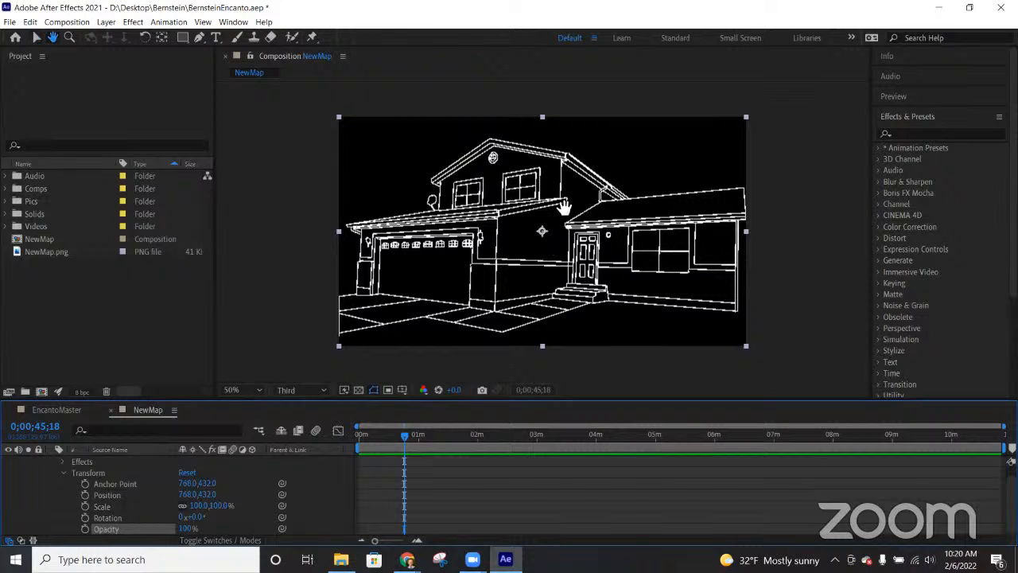
mouse_move(546, 237)
mouse_down()
mouse_move(689, 234)
mouse_move(529, 212)
mouse_move(425, 293)
mouse_move(541, 238)
mouse_move(636, 271)
mouse_move(494, 218)
mouse_move(539, 228)
mouse_move(541, 246)
mouse_up()
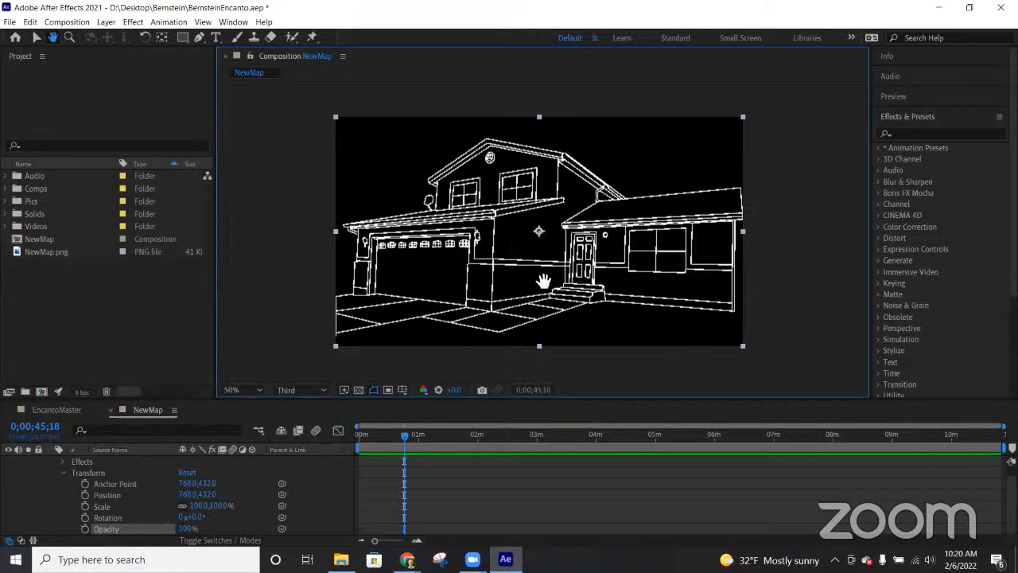
key(v)
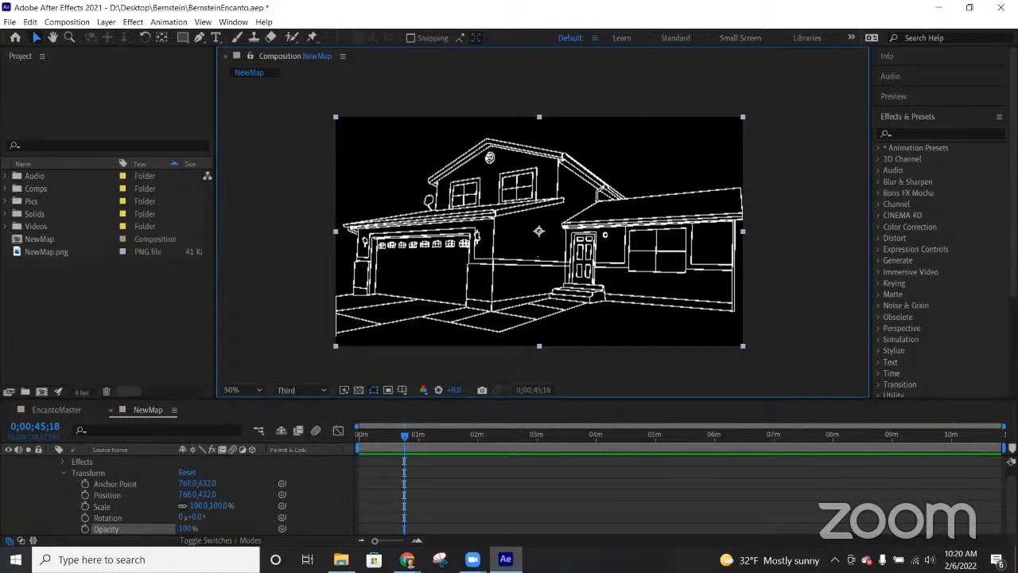
mouse_move(538, 230)
mouse_down()
mouse_move(560, 237)
mouse_move(537, 231)
mouse_up()
key(ctrl+z)
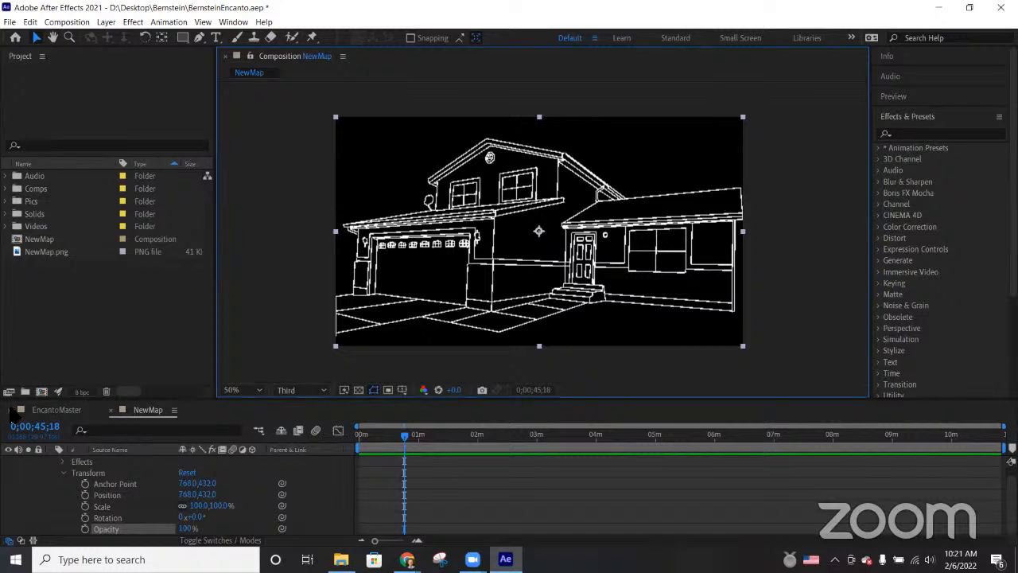
Step: View the finished house design in EncantoMaster up close at 0;00;23;09, and return to the NewMap composition
click(73, 409)
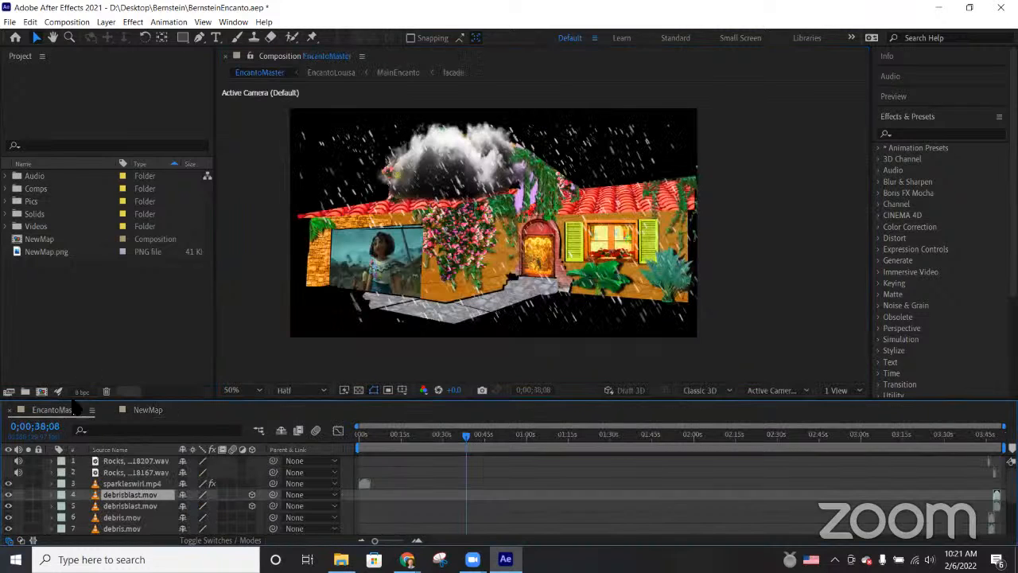
click(424, 434)
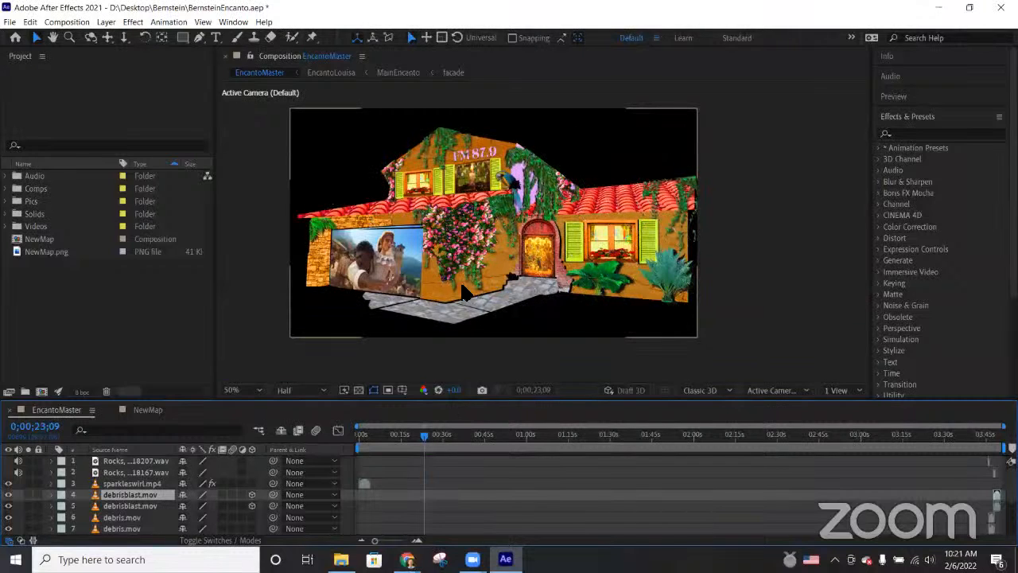
scroll(497, 269, up, 2)
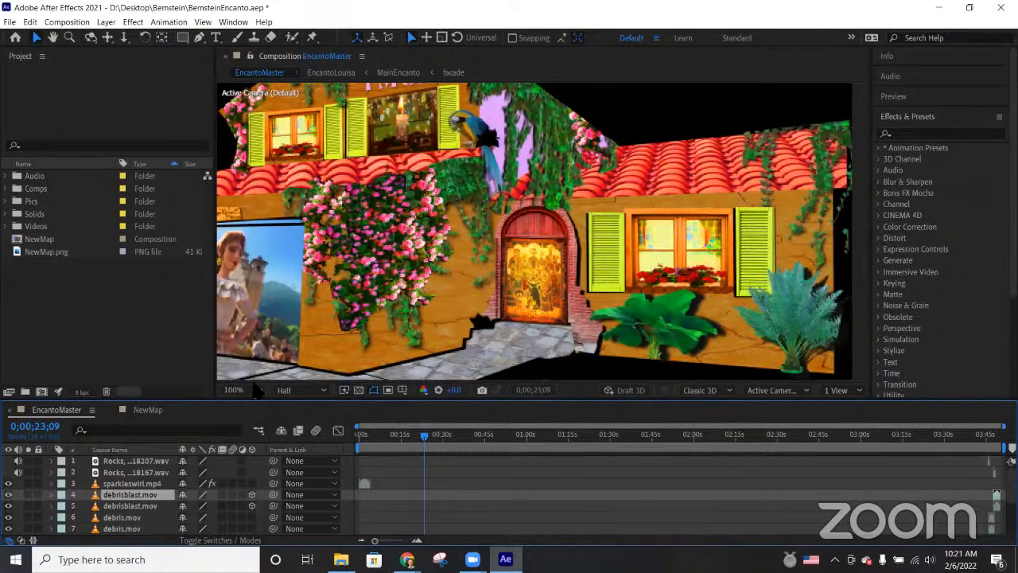
click(144, 411)
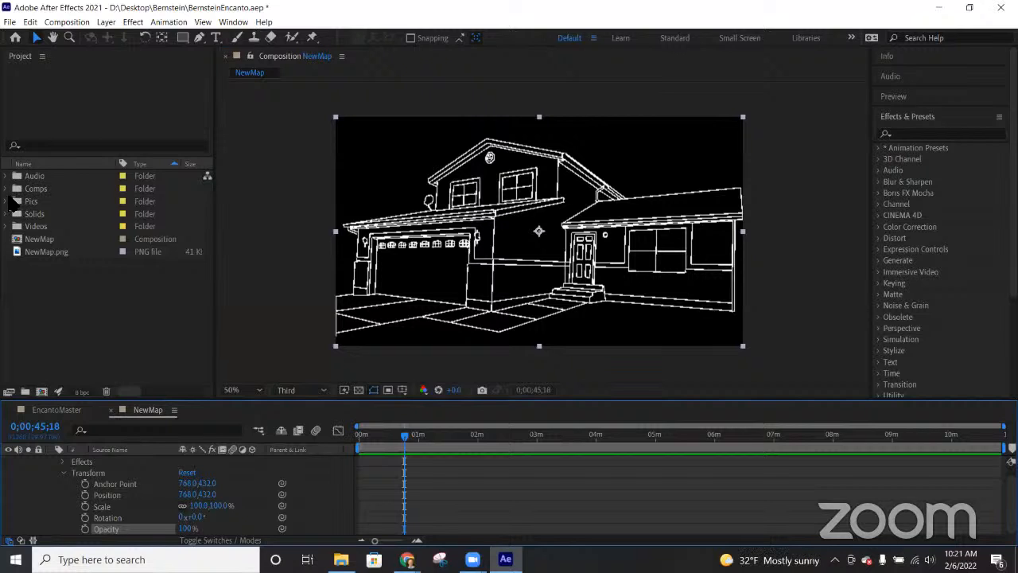
Step: Add crackedwall.jpg from the Pics folder to the NewMap composition and place it beneath the NewMap.png layer
click(6, 208)
click(5, 201)
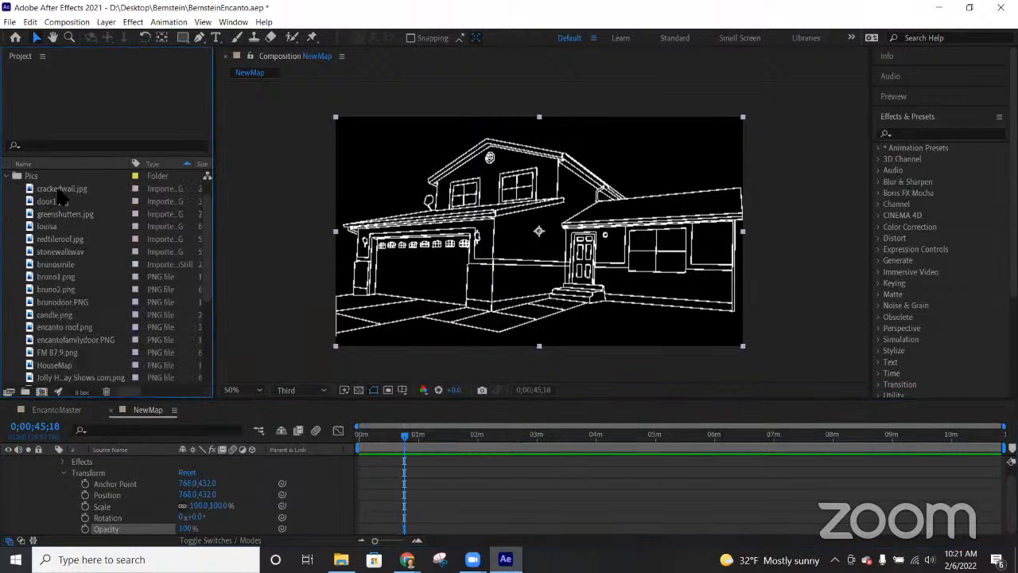
click(58, 190)
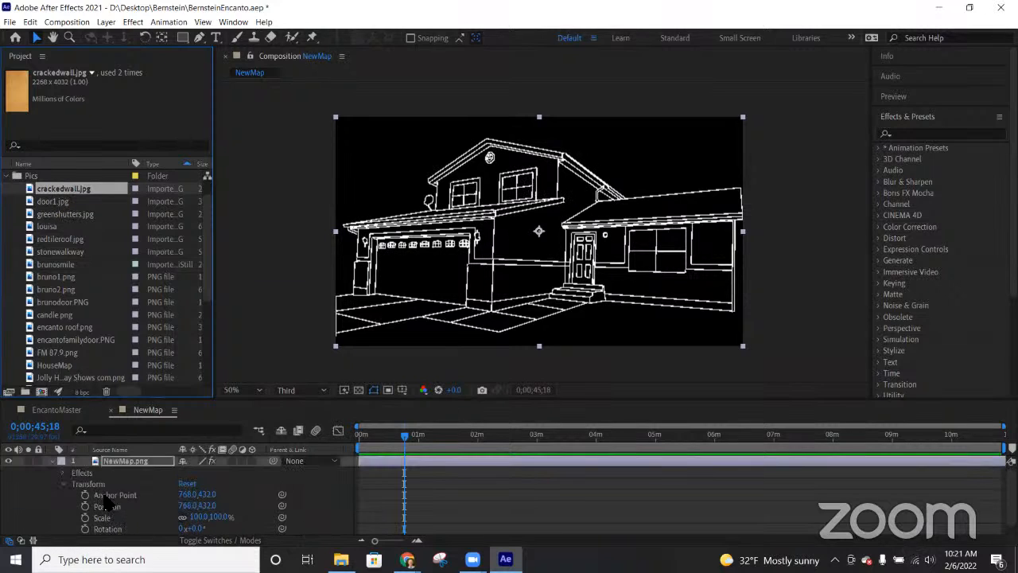
click(52, 461)
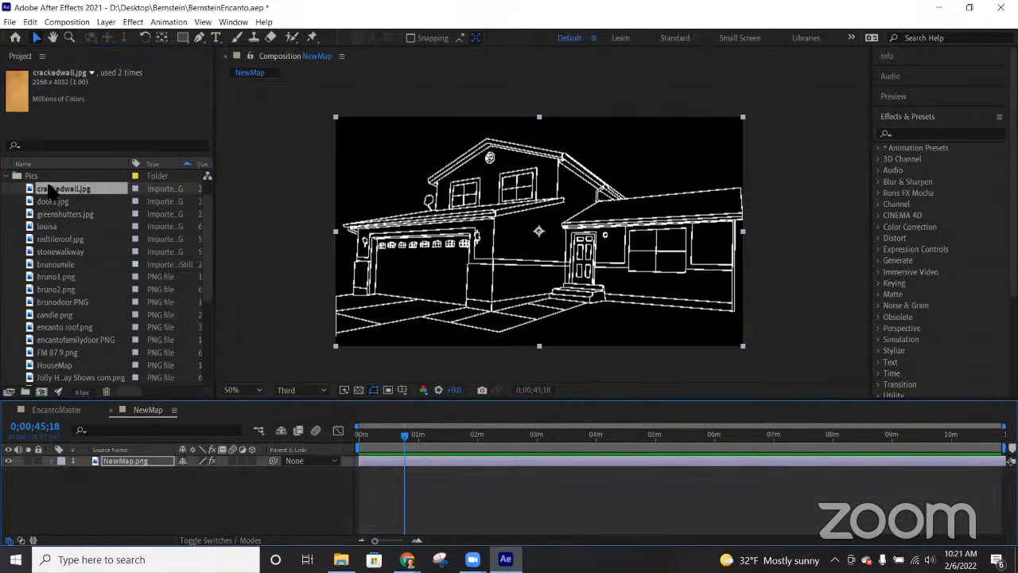
drag(50, 191, 94, 463)
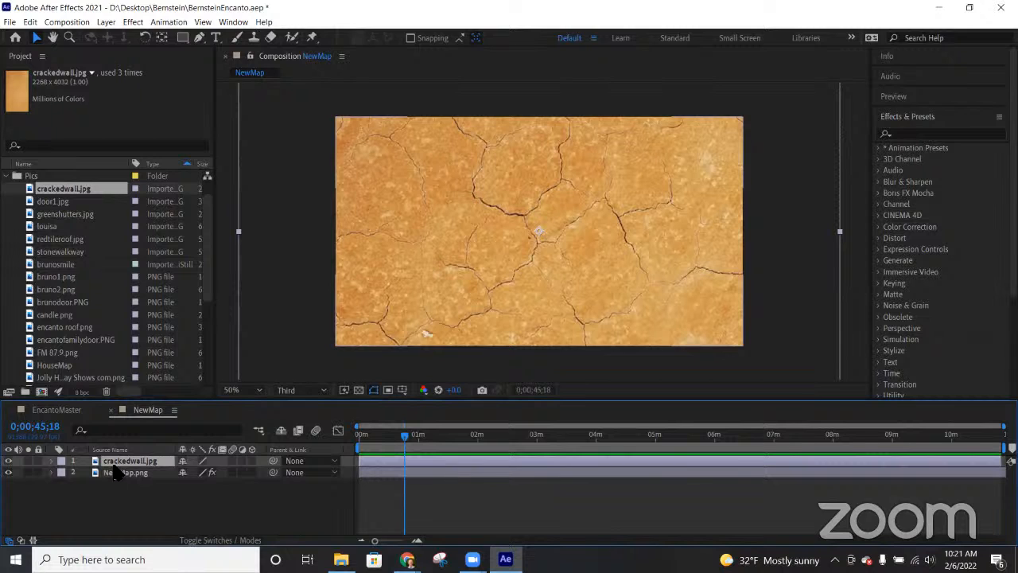
drag(114, 465, 108, 481)
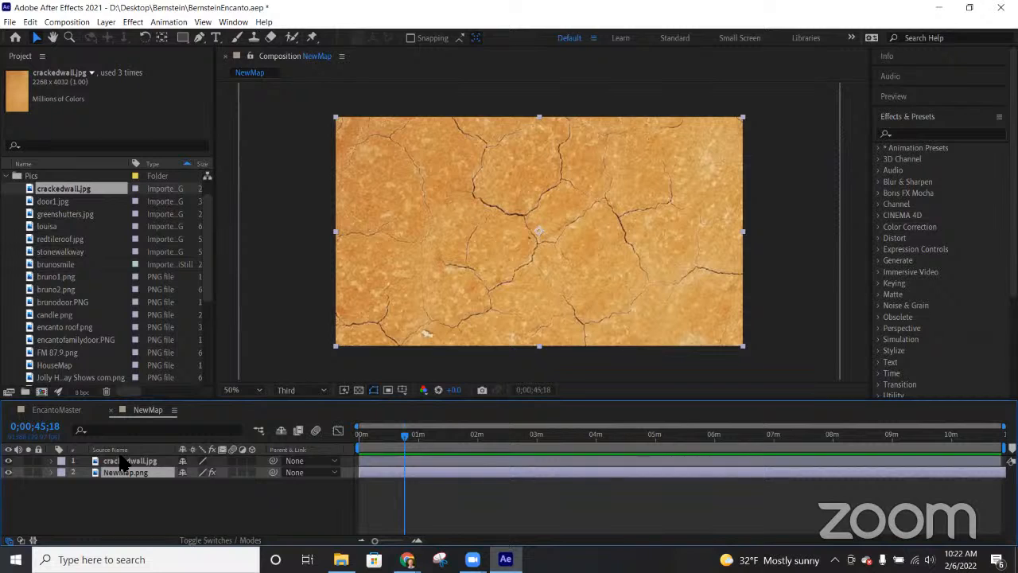
drag(123, 463, 121, 482)
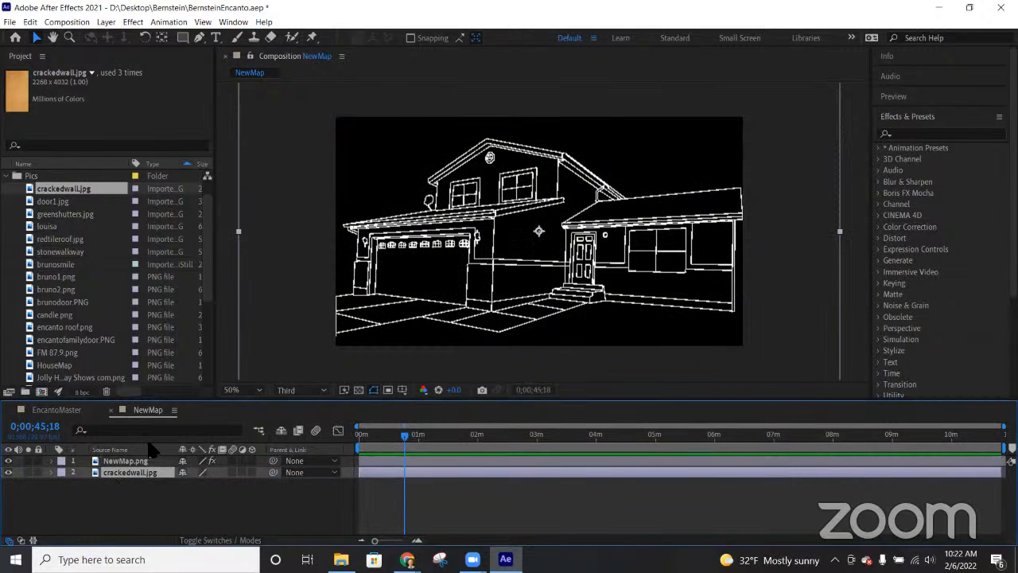
Step: Set the opacity of the NewMap.png layer to 34% so the cracked wall texture shows through
click(112, 462)
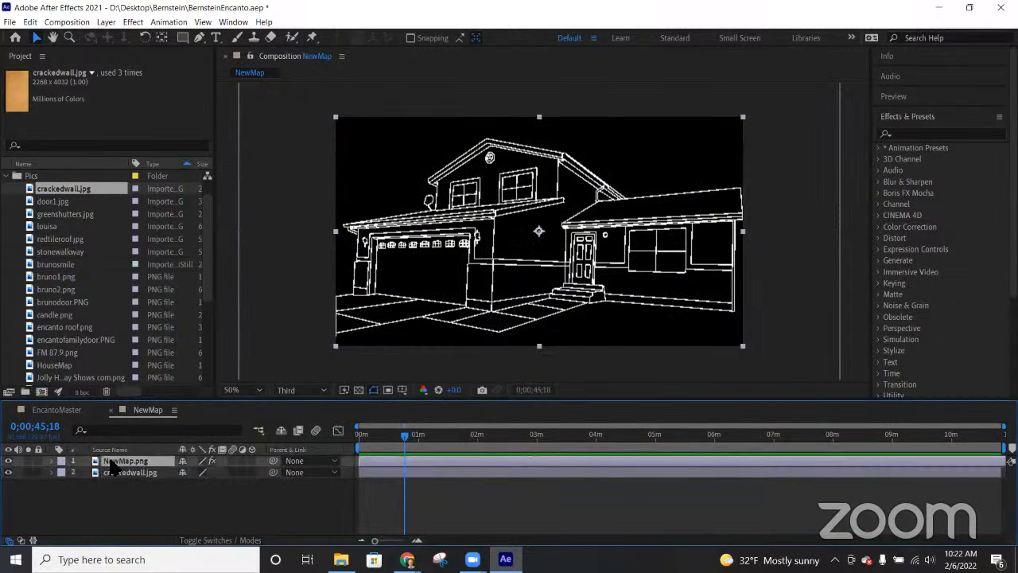
click(49, 464)
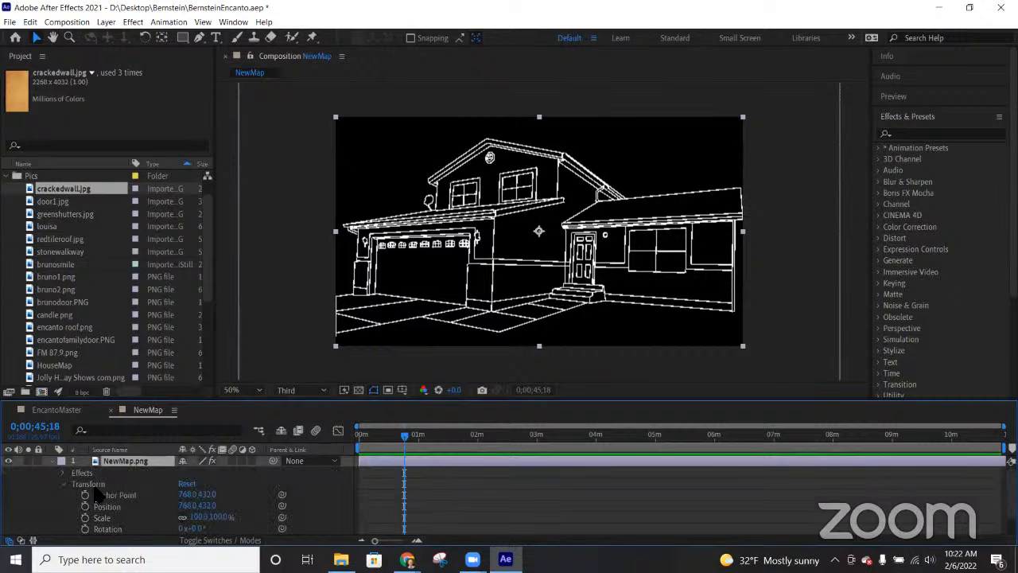
scroll(153, 521, down, 1)
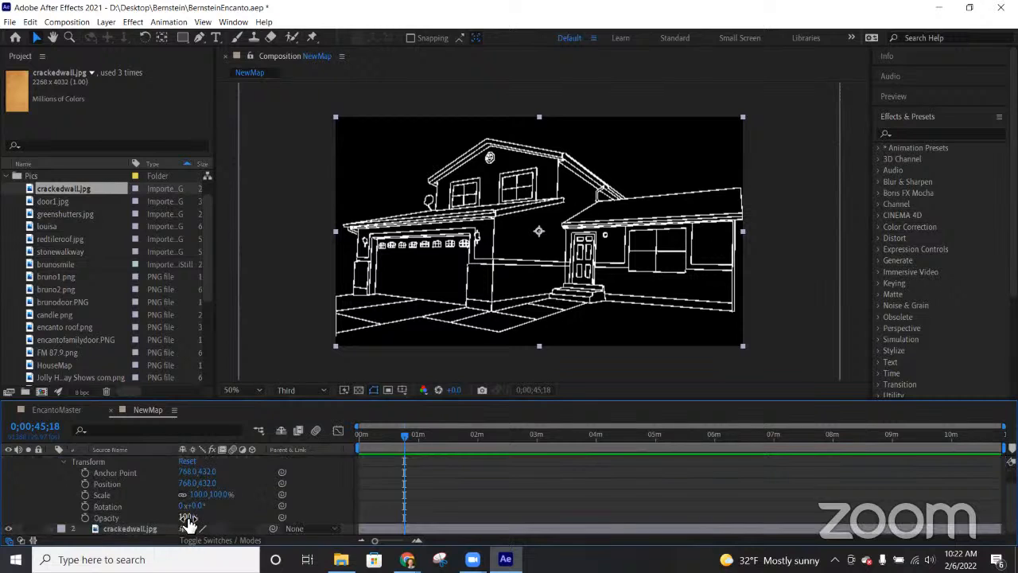
drag(191, 519, 147, 517)
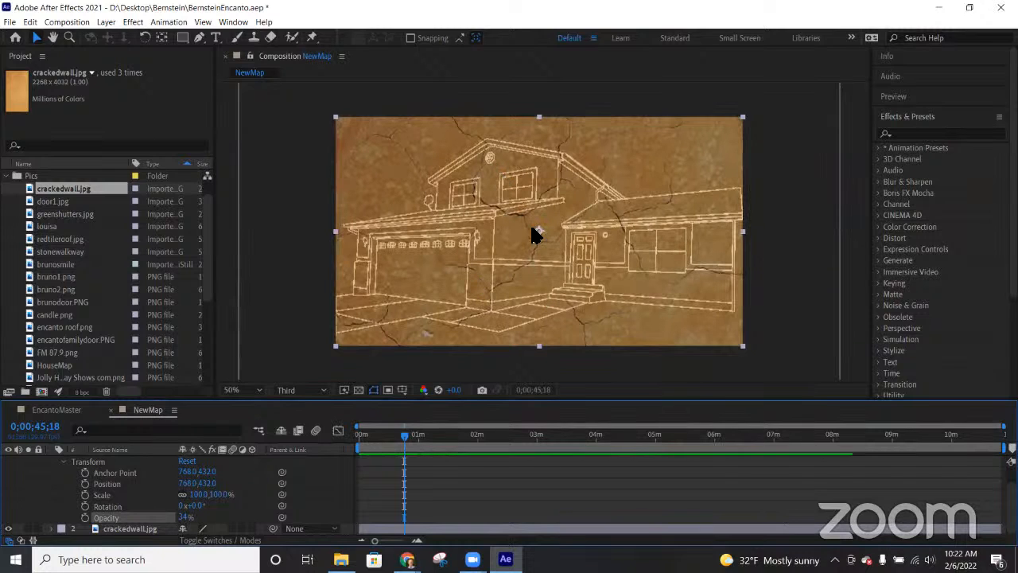
Step: Reposition the crackedwall.jpg layer and shrink its height until the texture extends only slightly past the composition frame
click(141, 528)
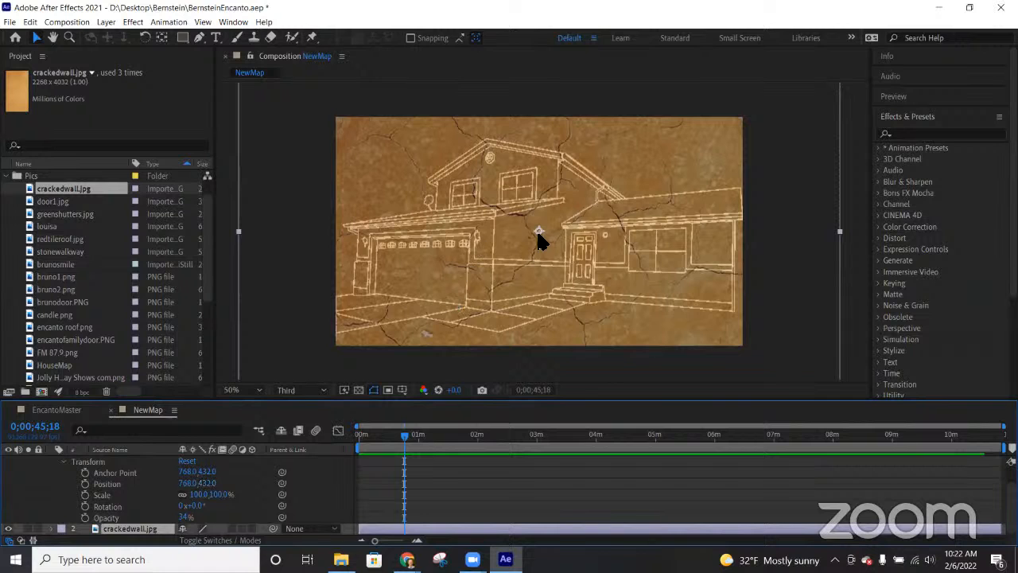
mouse_move(538, 232)
mouse_down()
mouse_move(558, 246)
mouse_move(523, 261)
mouse_move(520, 237)
mouse_up()
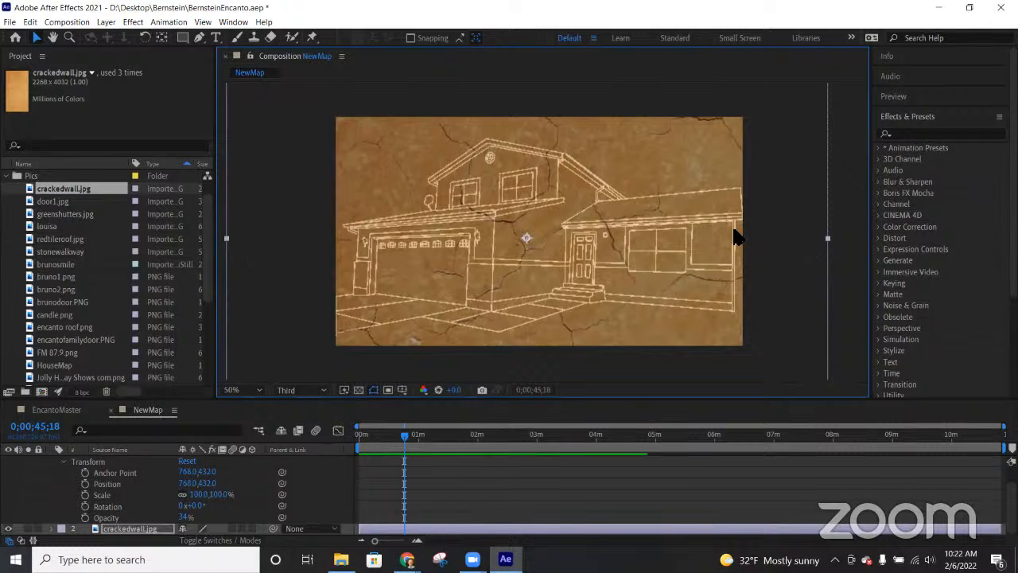
scroll(428, 233, down, 3)
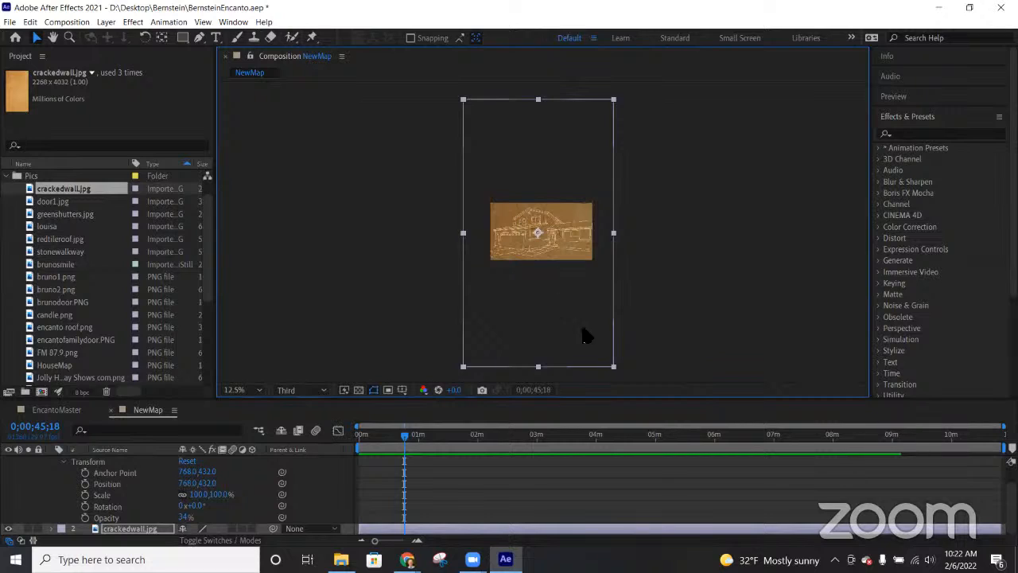
drag(611, 369, 595, 266)
key(period)
key(period)
key(period)
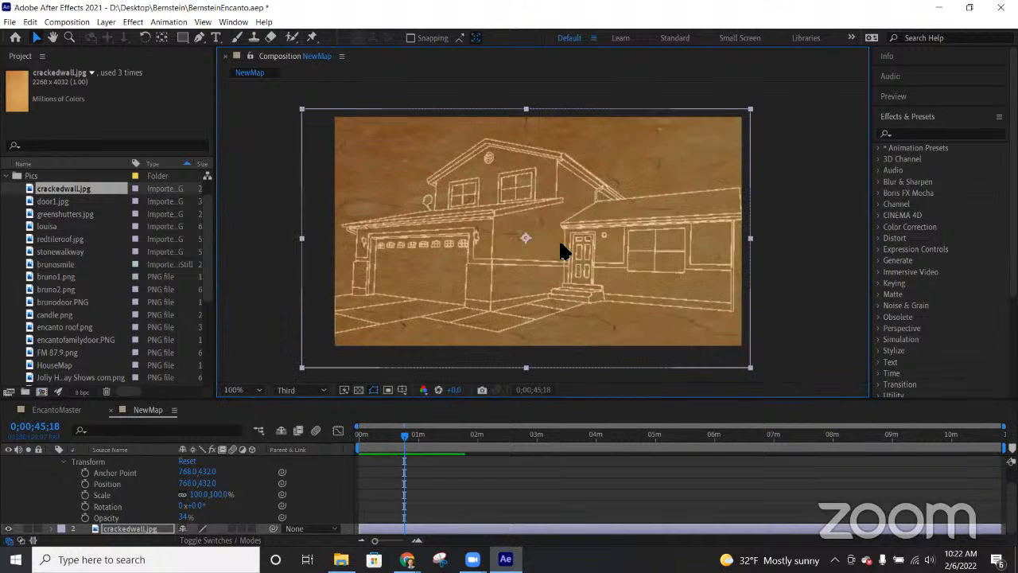
key(comma)
key(comma)
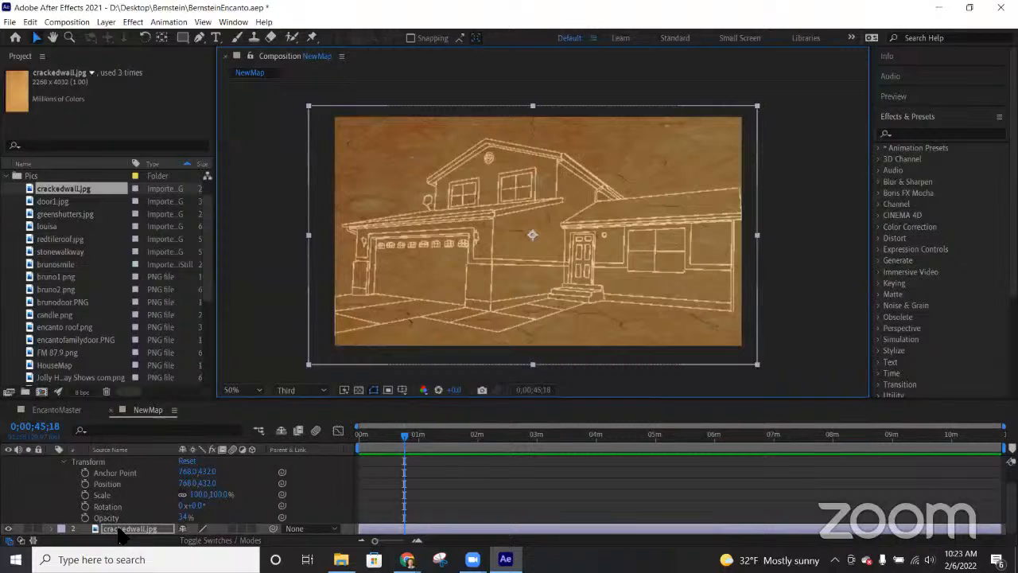
Step: Collapse the NewMap.png layer's properties and draw a closed Pen tool mask on crackedwall.jpg around the garage's front wall
click(114, 528)
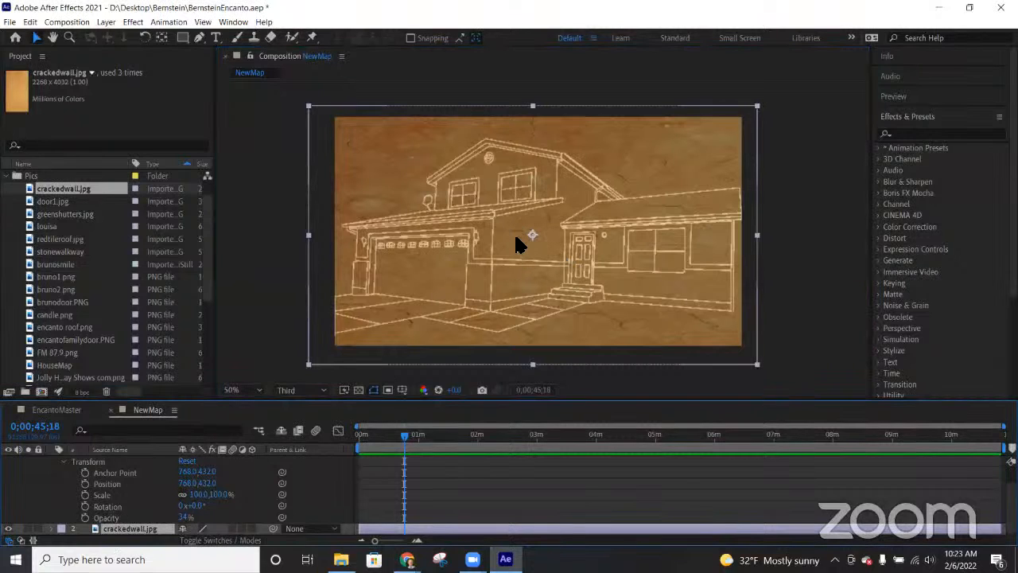
scroll(155, 497, up, 2)
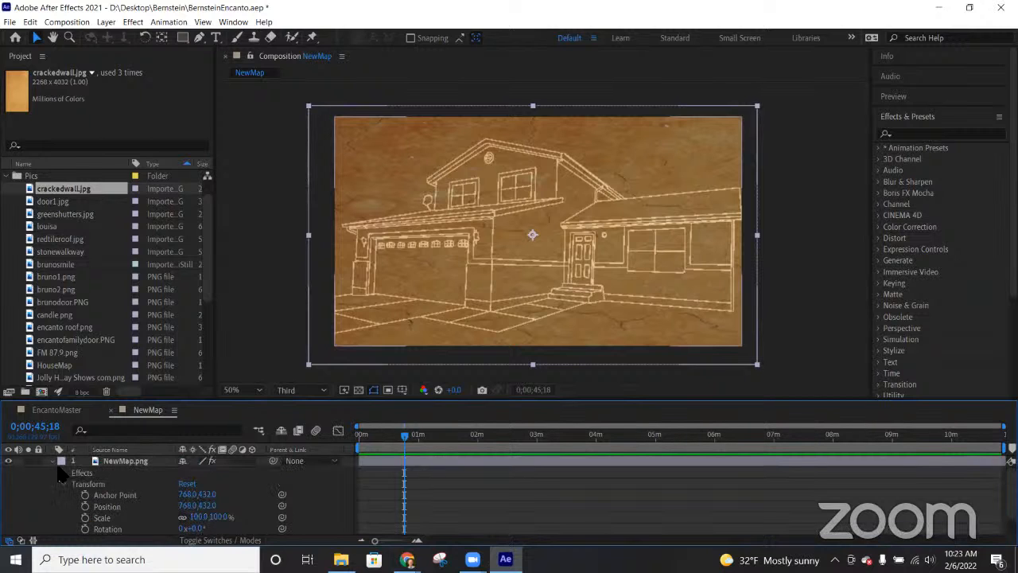
click(52, 462)
click(112, 462)
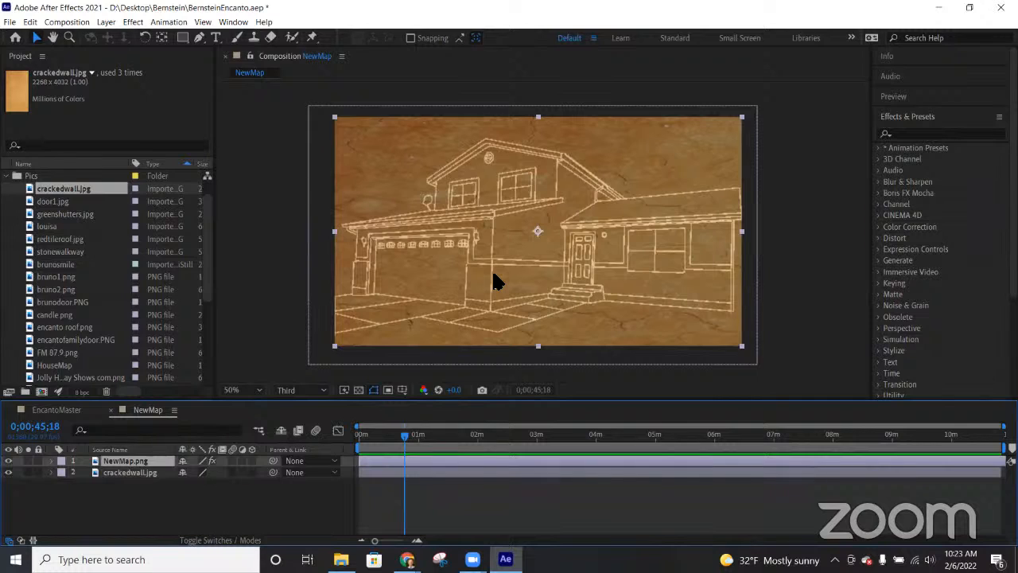
click(140, 475)
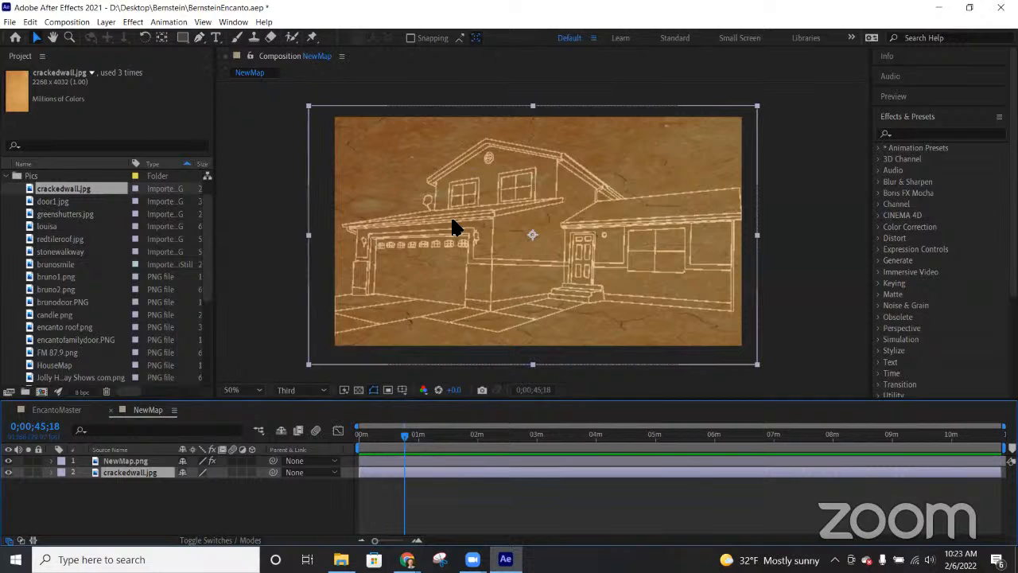
key(g)
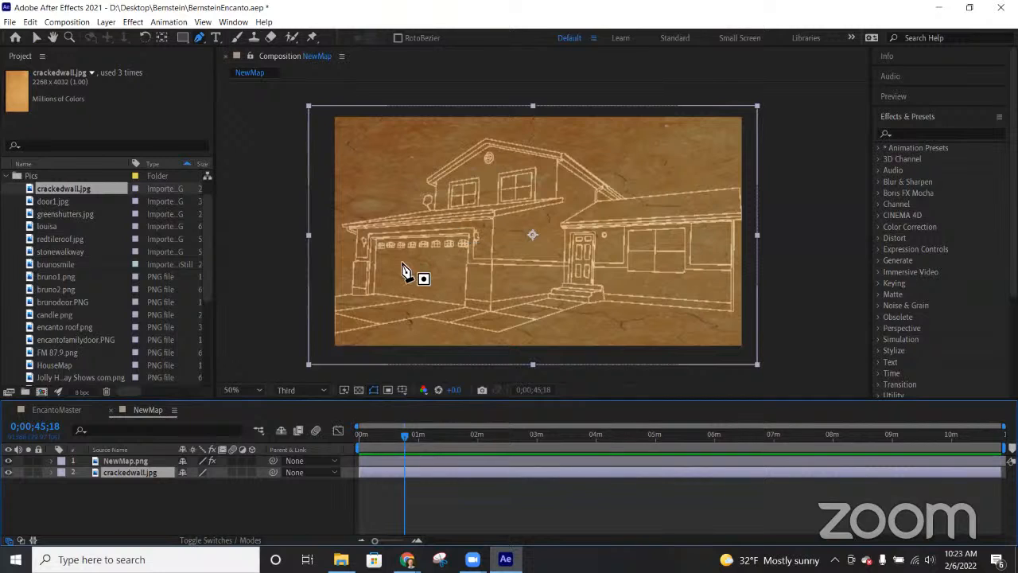
click(352, 295)
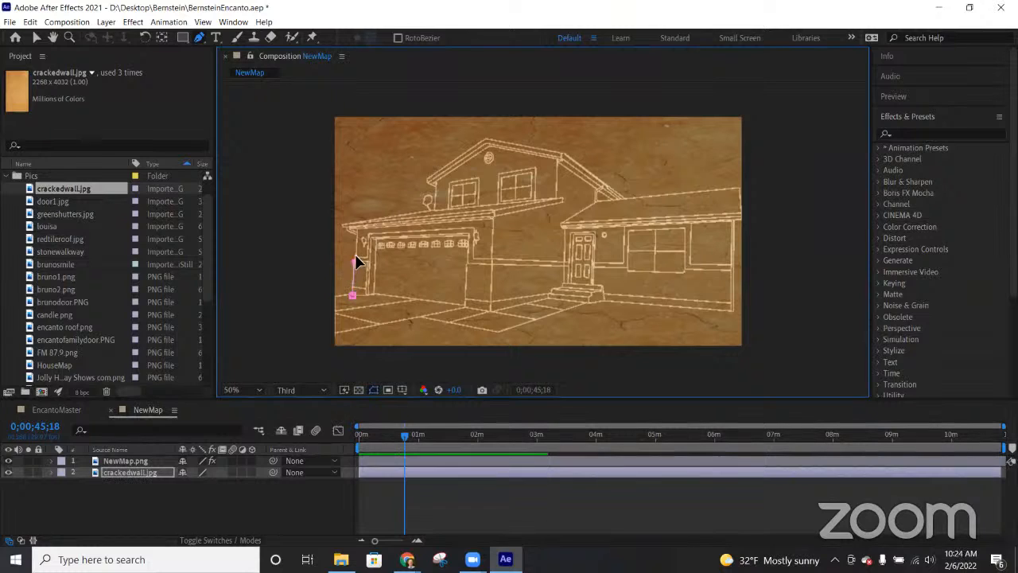
click(354, 261)
click(358, 231)
click(492, 220)
click(365, 295)
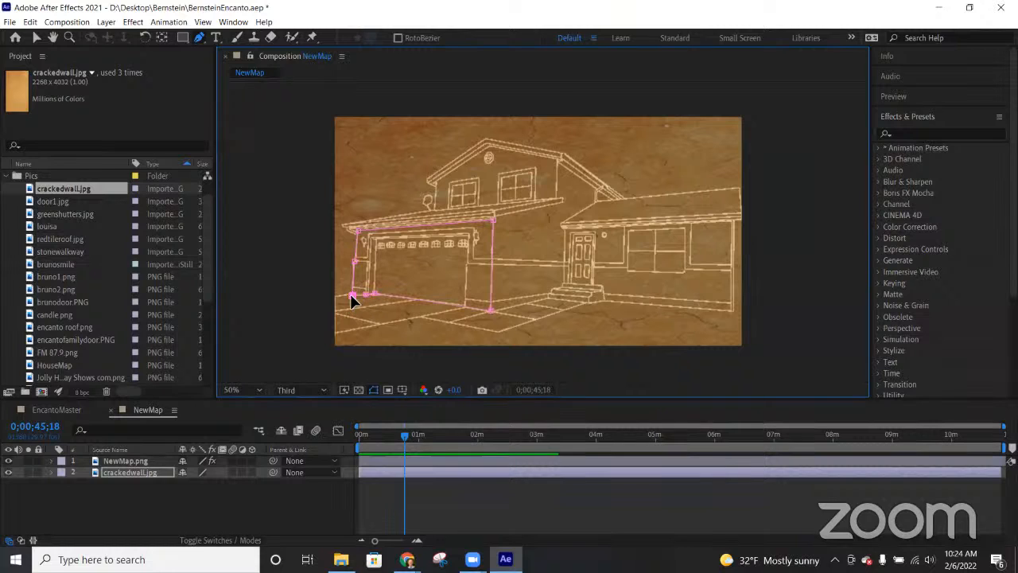
click(353, 296)
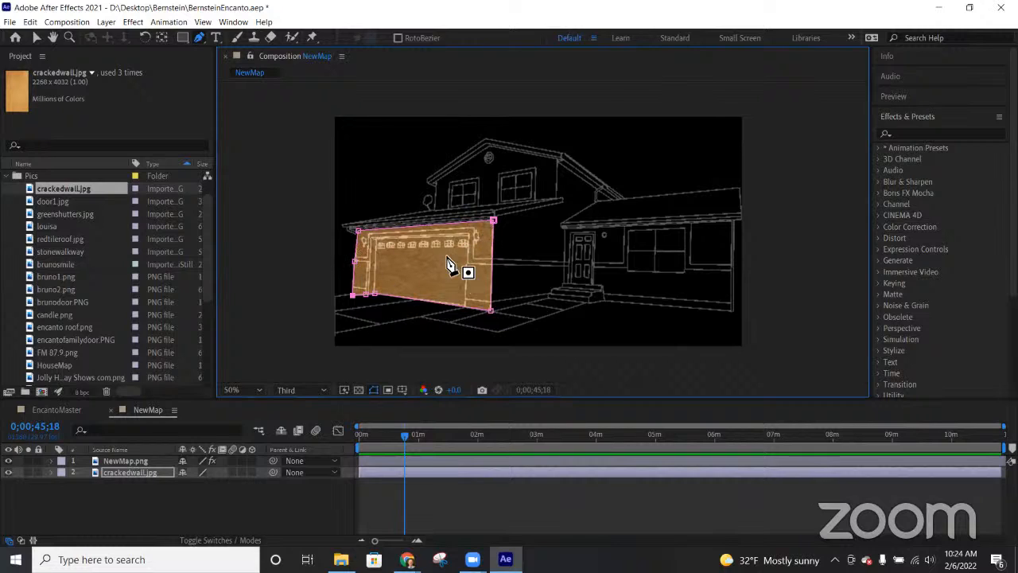
Step: Try the Subtract mode on the garage mask of crackedwall.jpg and set the mode back to Add
click(50, 473)
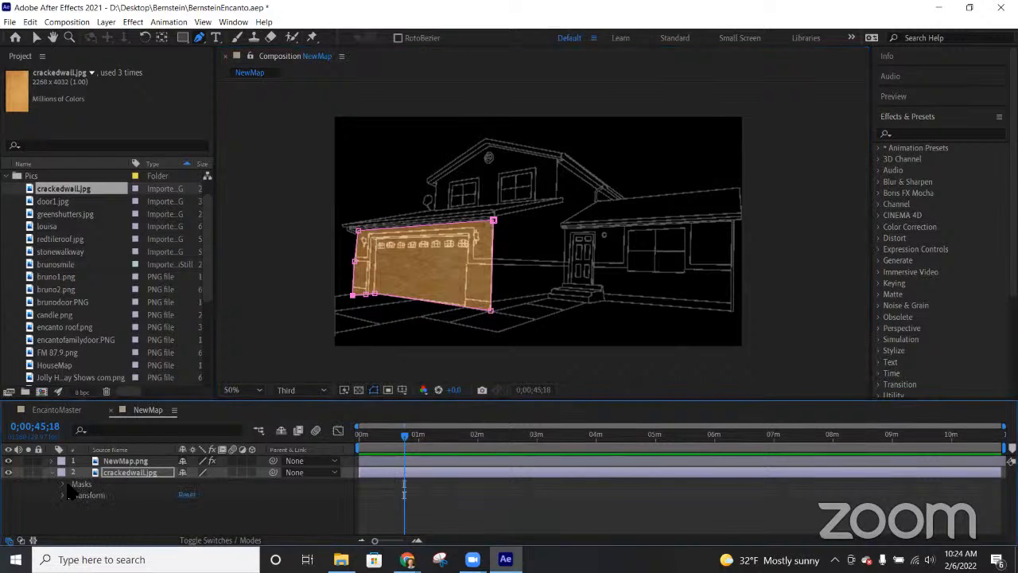
click(62, 484)
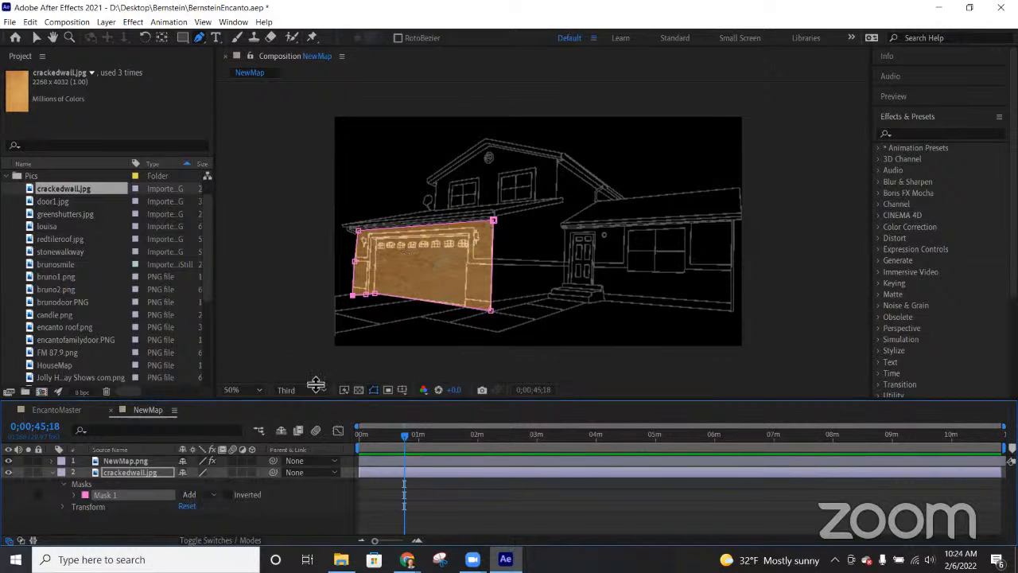
click(213, 495)
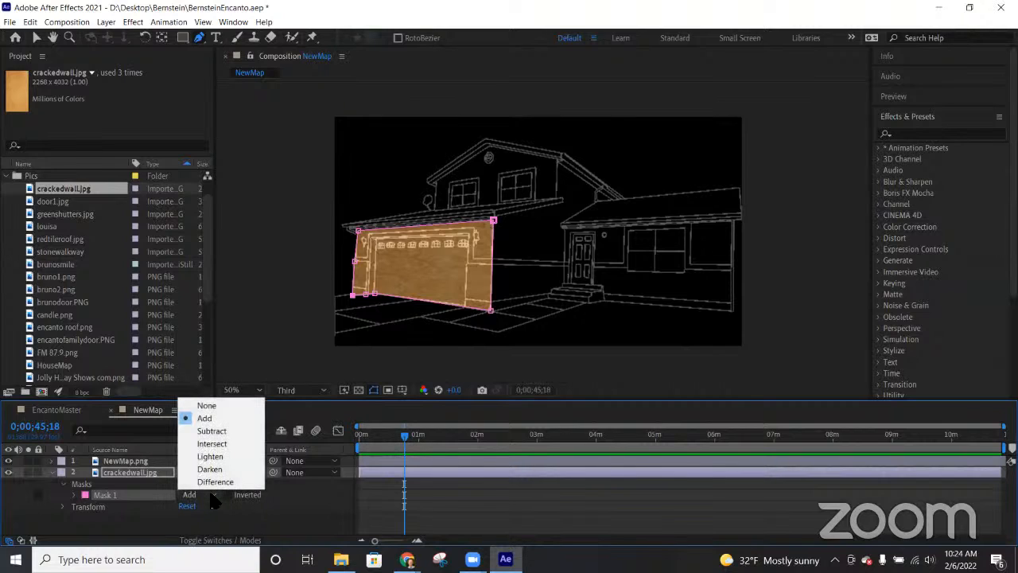
click(210, 431)
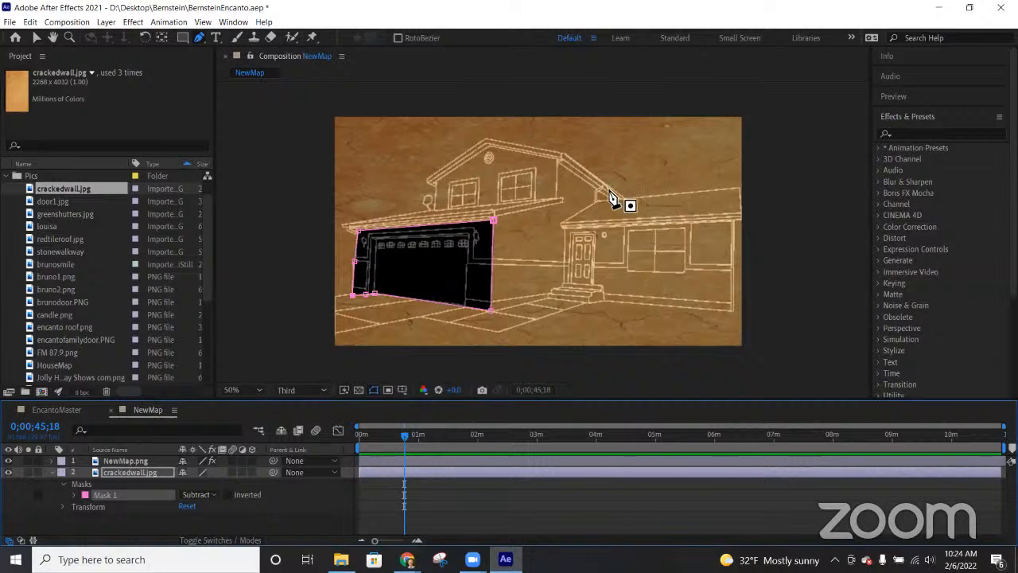
click(199, 495)
click(204, 418)
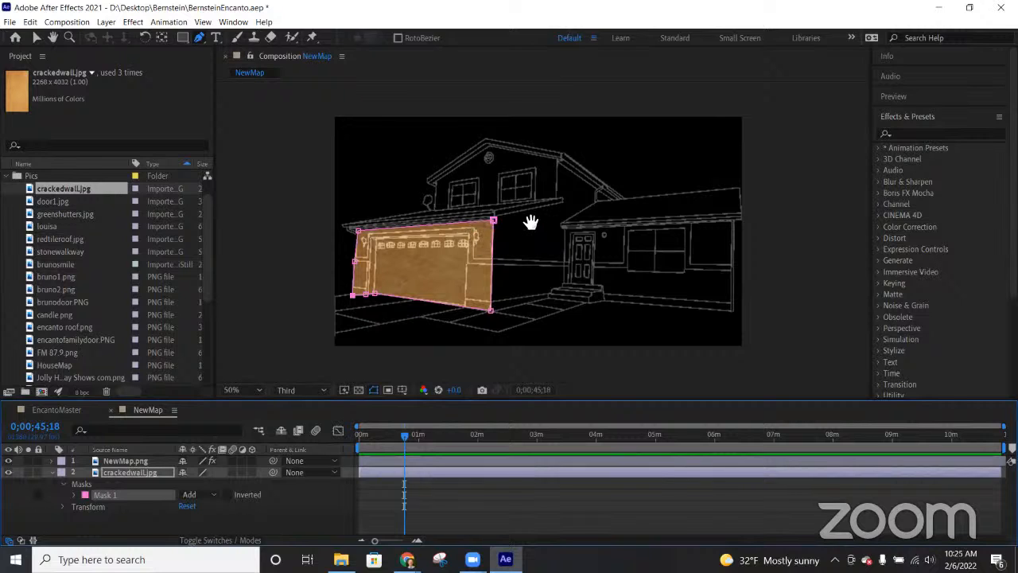
Step: Draw a closed Pen tool mask on crackedwall.jpg around the upper-storey gable wall and the side wall between the garage and front door
key(h)
drag(530, 221, 544, 259)
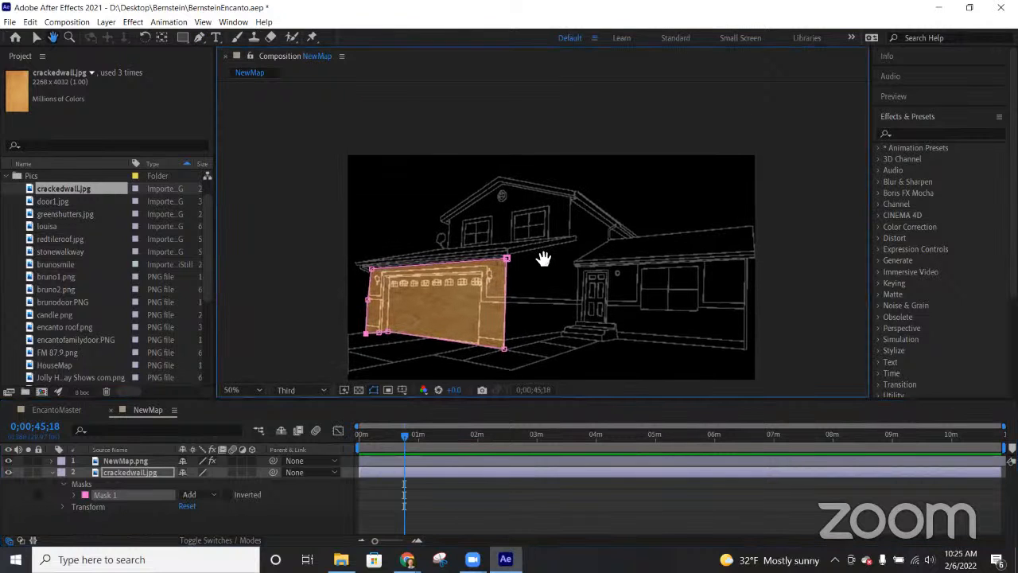
key(g)
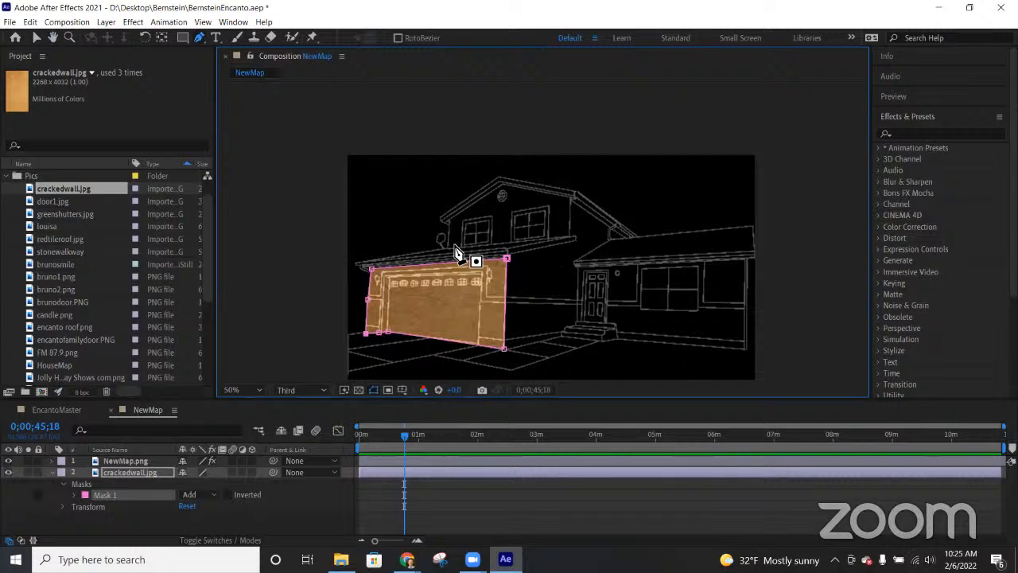
drag(448, 248, 448, 225)
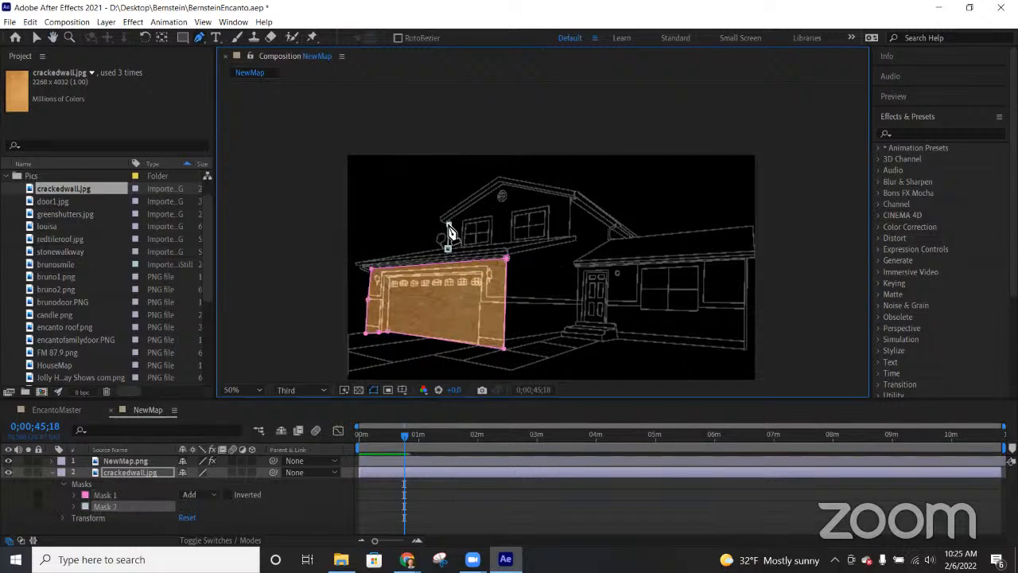
click(503, 188)
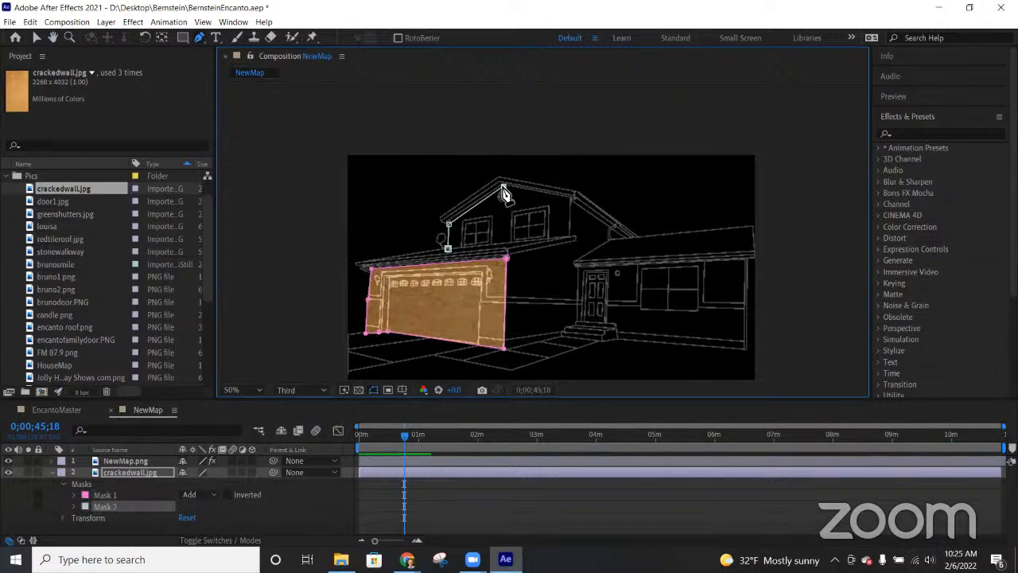
click(569, 202)
drag(626, 239, 641, 240)
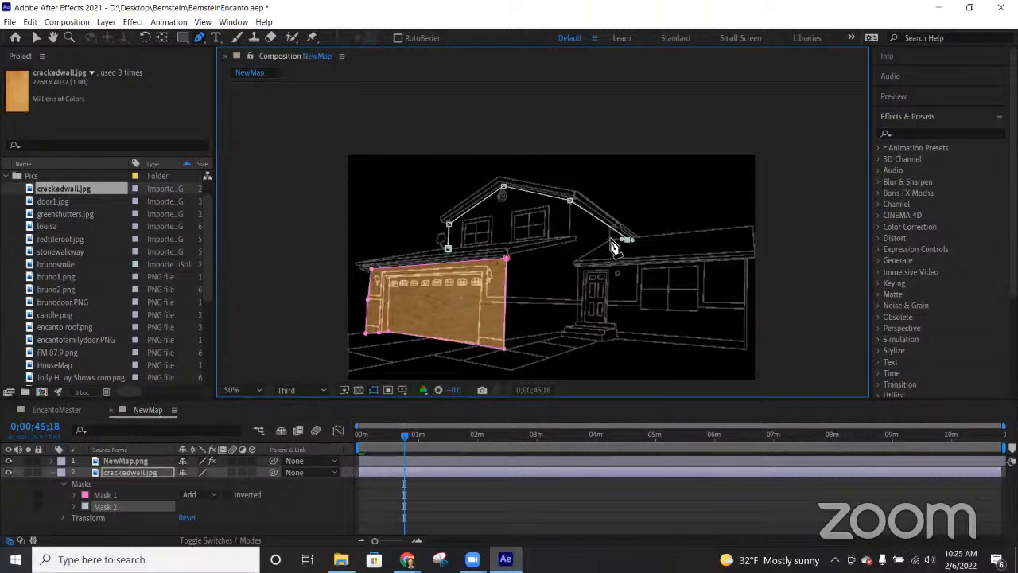
click(573, 263)
click(576, 323)
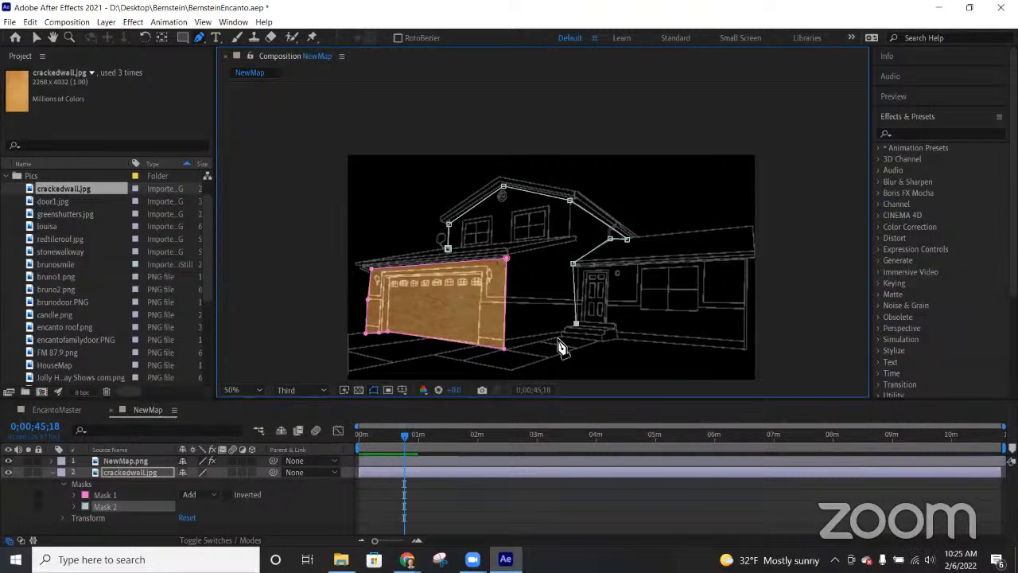
click(559, 340)
click(509, 351)
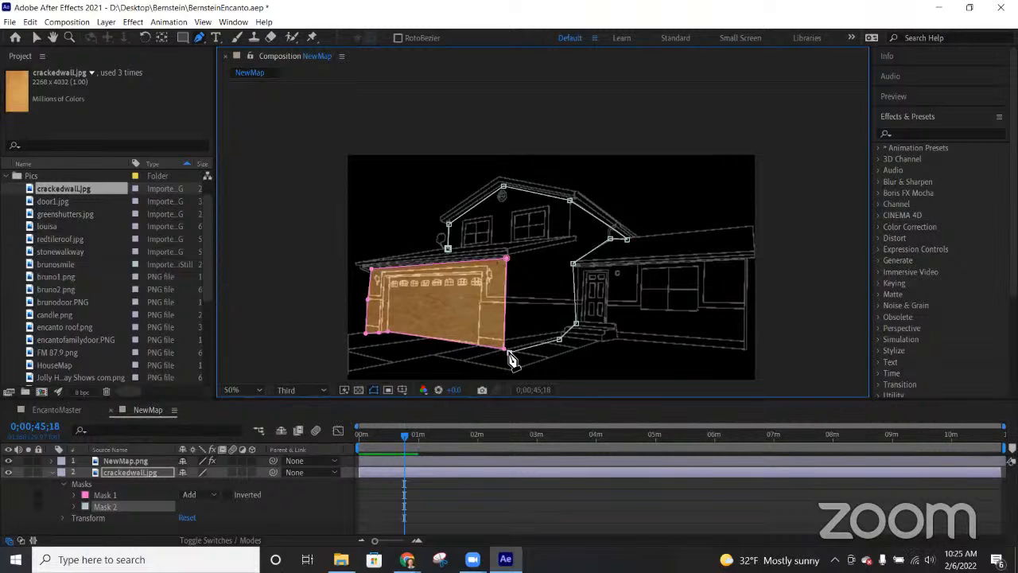
click(509, 257)
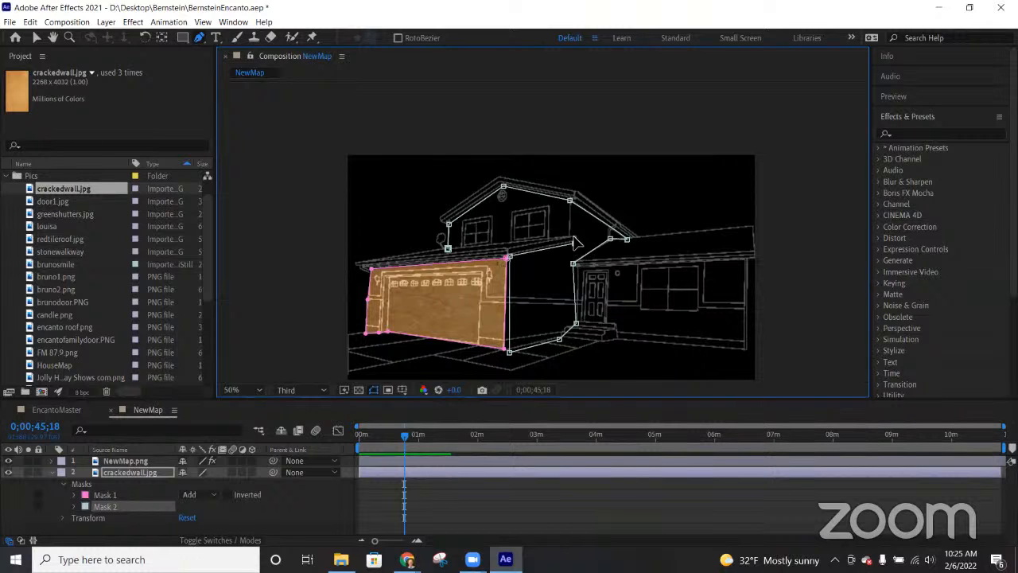
click(567, 236)
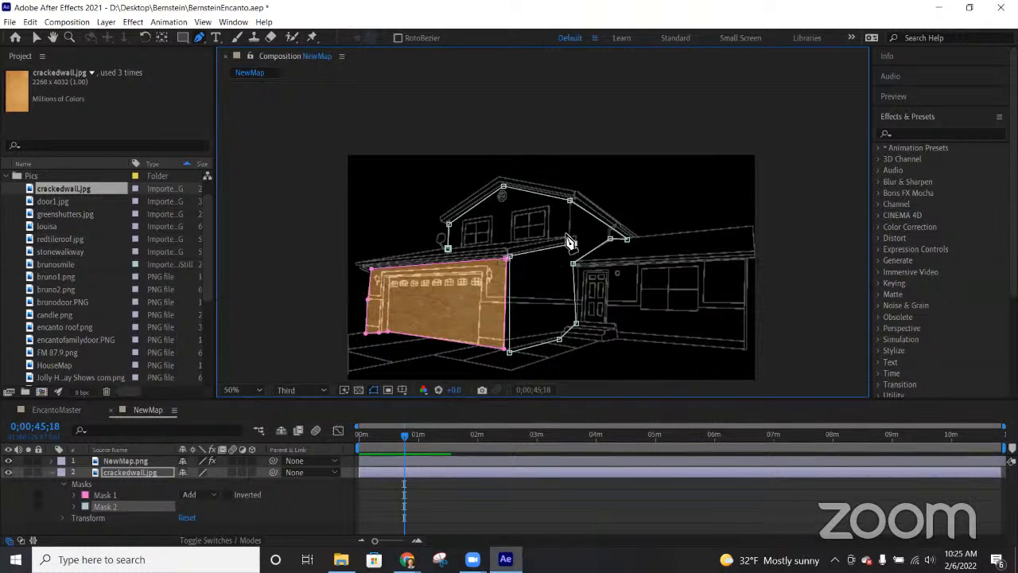
click(449, 249)
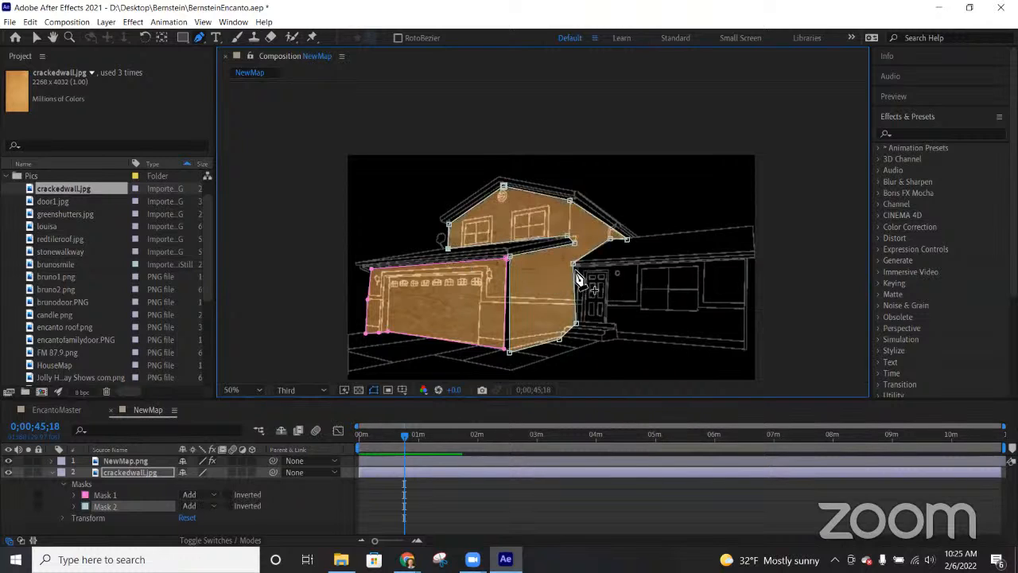
Step: Draw a closed four-point Pen tool mask on crackedwall.jpg around the single-storey wall with the front door and large window
click(745, 263)
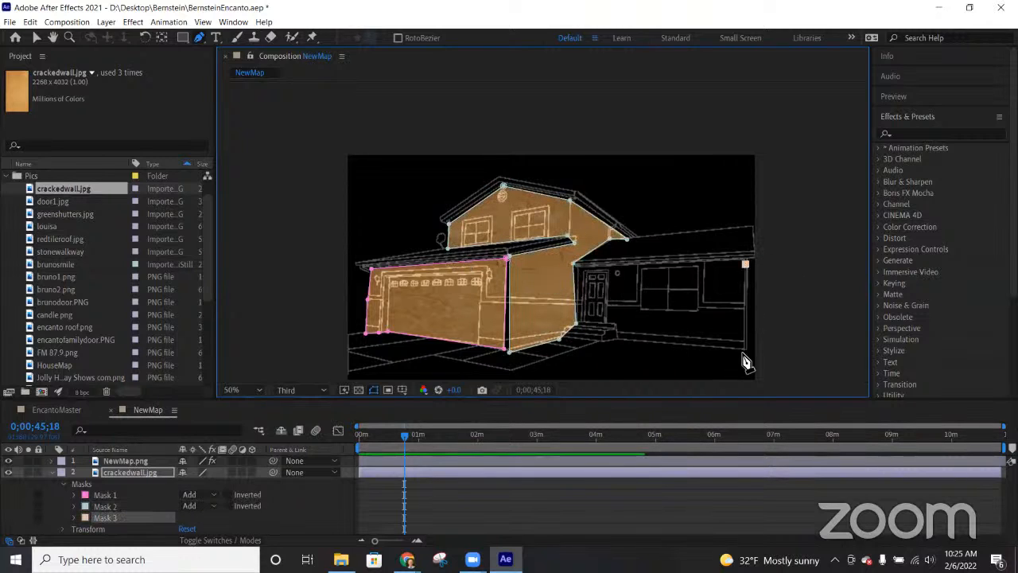
click(745, 348)
click(580, 323)
click(575, 271)
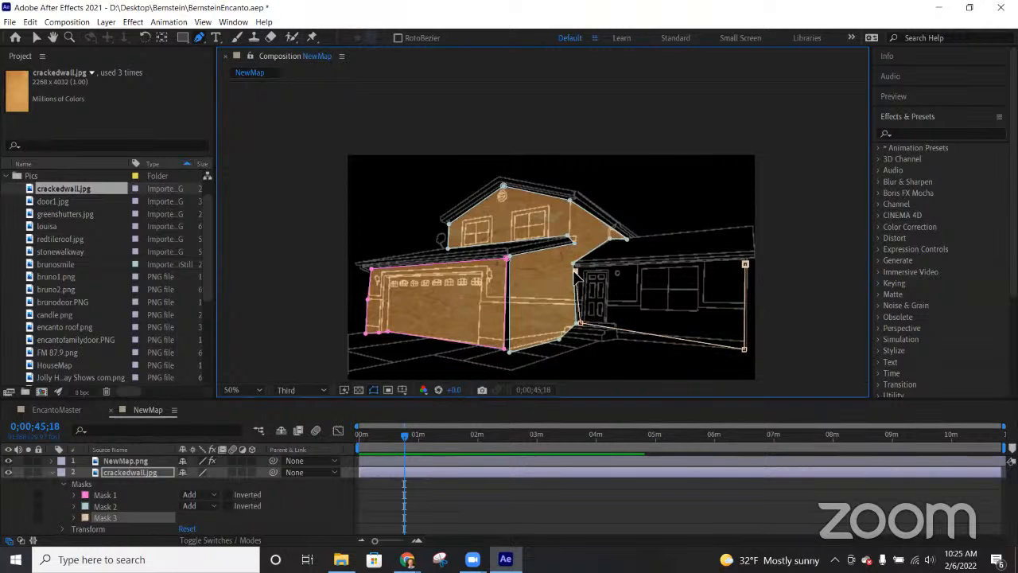
click(753, 271)
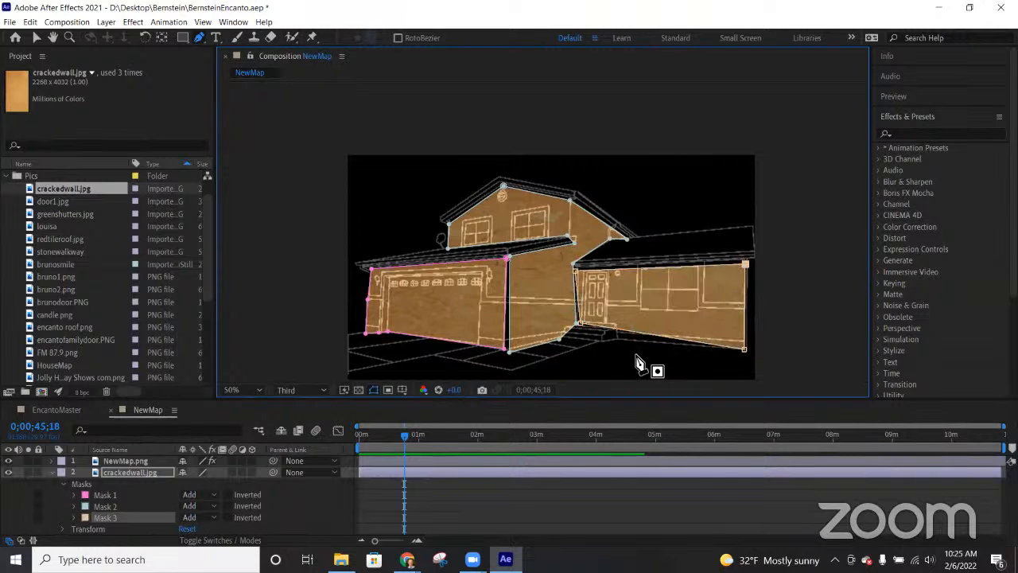
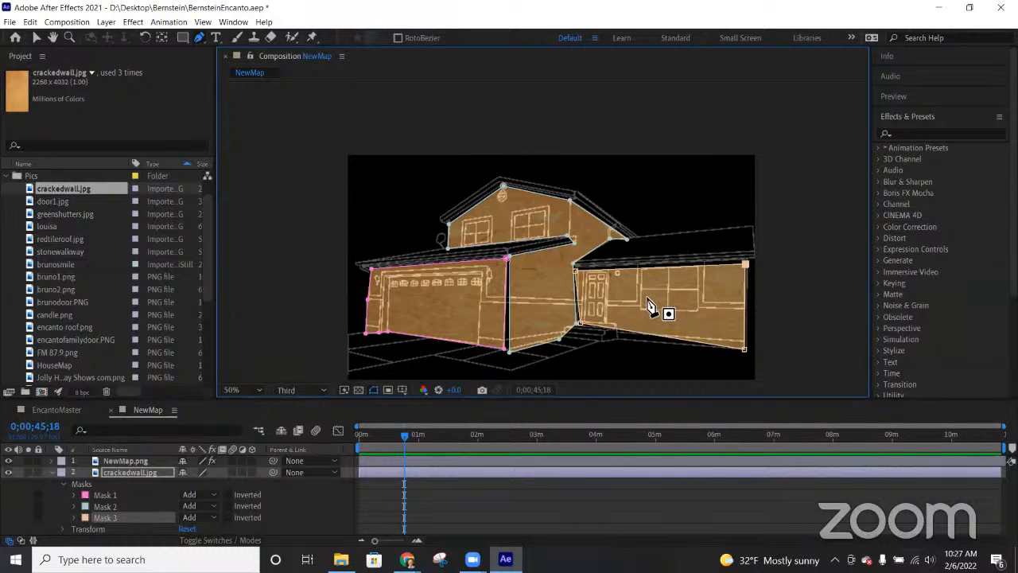
Step: Undo all the masks drawn on crackedwall.jpg, including the garage mask, back to the unmasked texture
key(ctrl+z)
key(ctrl+z)
key(ctrl+z)
key(ctrl+z)
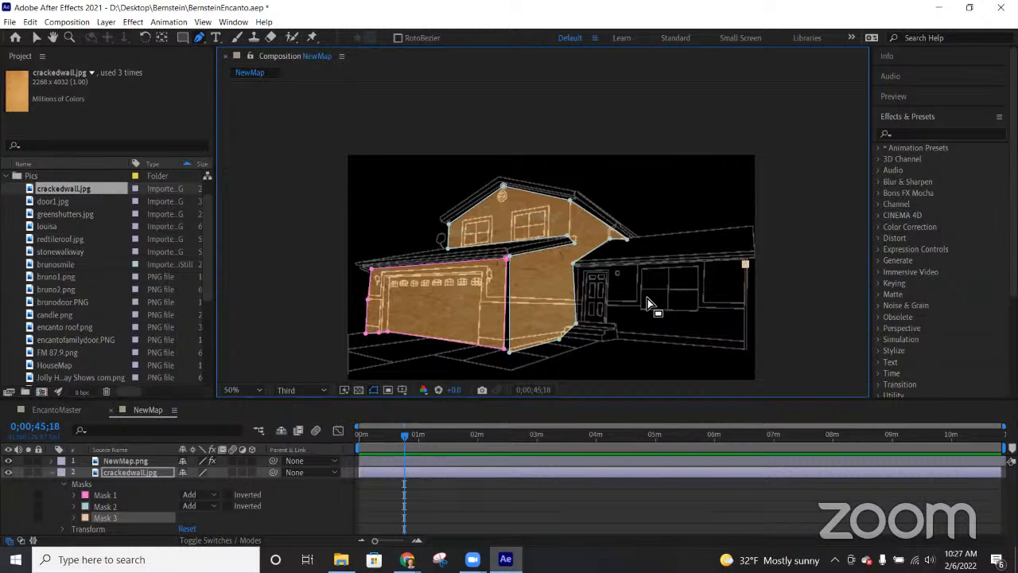
key(ctrl+z)
key(ctrl+z)
key(ctrl+z)
key(ctrl+z)
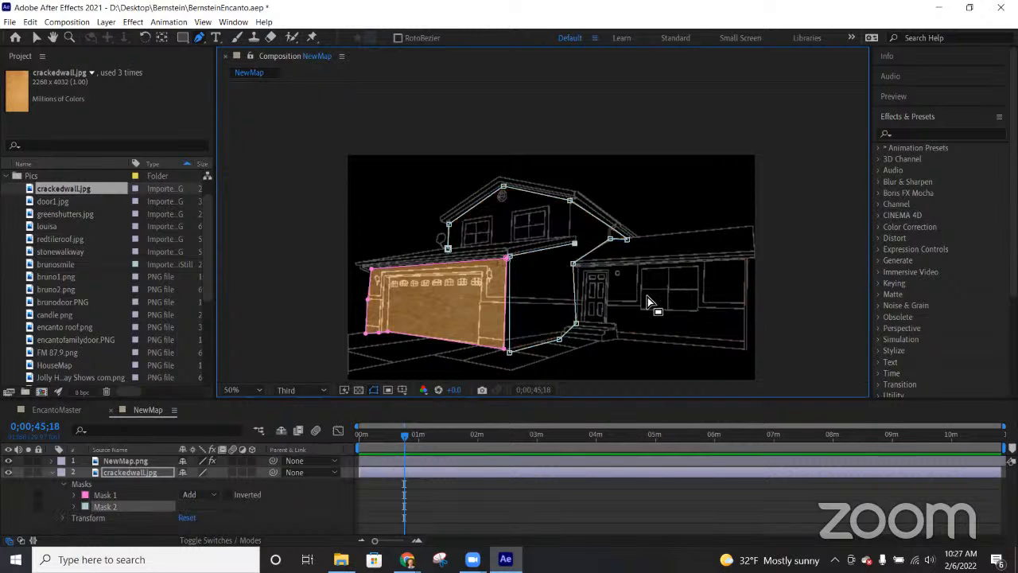
key(ctrl+z)
key(ctrl+z)
key(ctrl+z)
key(ctrl+z)
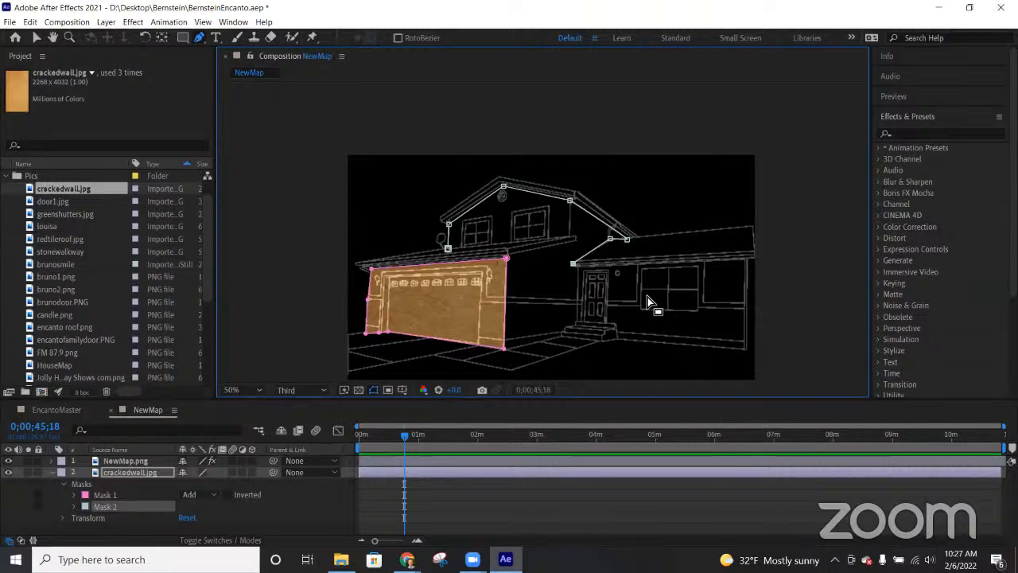
key(ctrl+z)
key(ctrl+z)
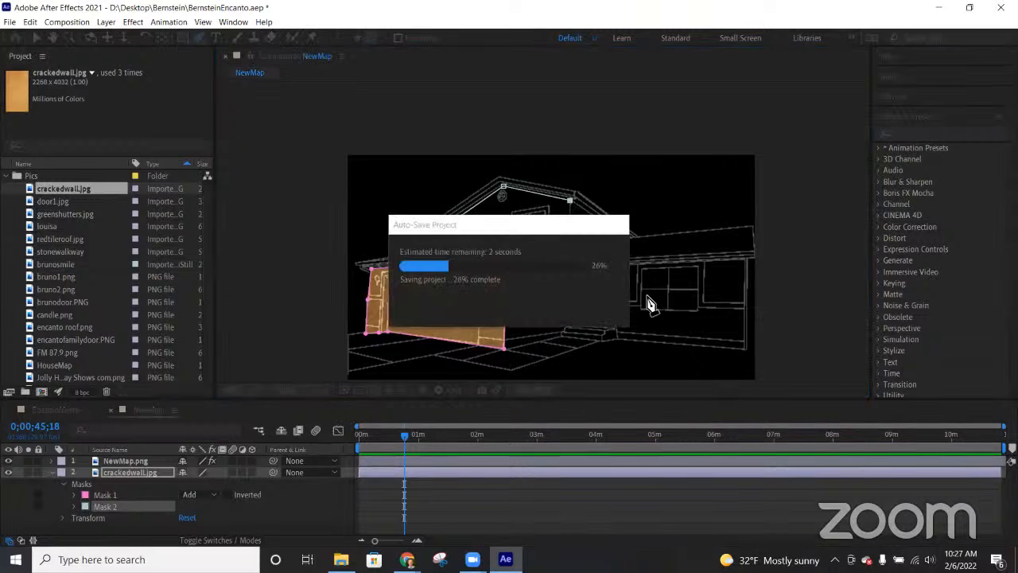
key(ctrl+z)
key(ctrl+z)
key(ctrl+z)
key(ctrl+z)
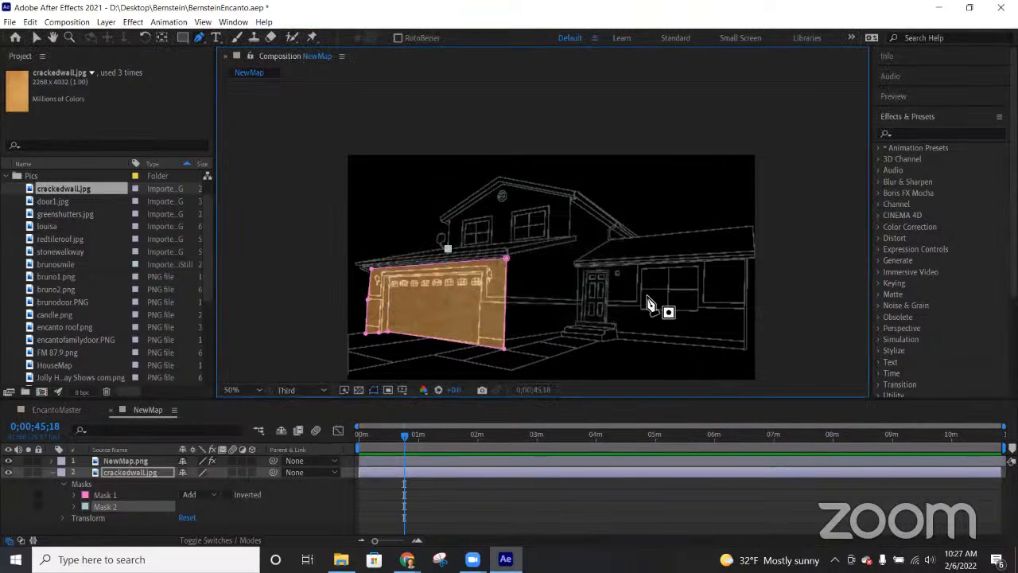
key(ctrl+z)
key(ctrl+z)
key(ctrl+z)
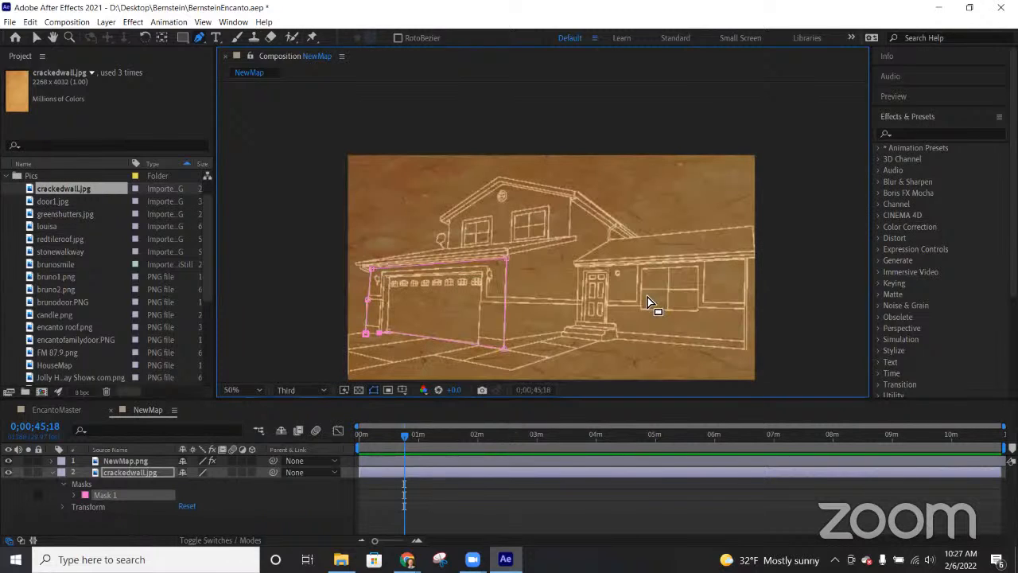
key(ctrl+z)
key(ctrl+z)
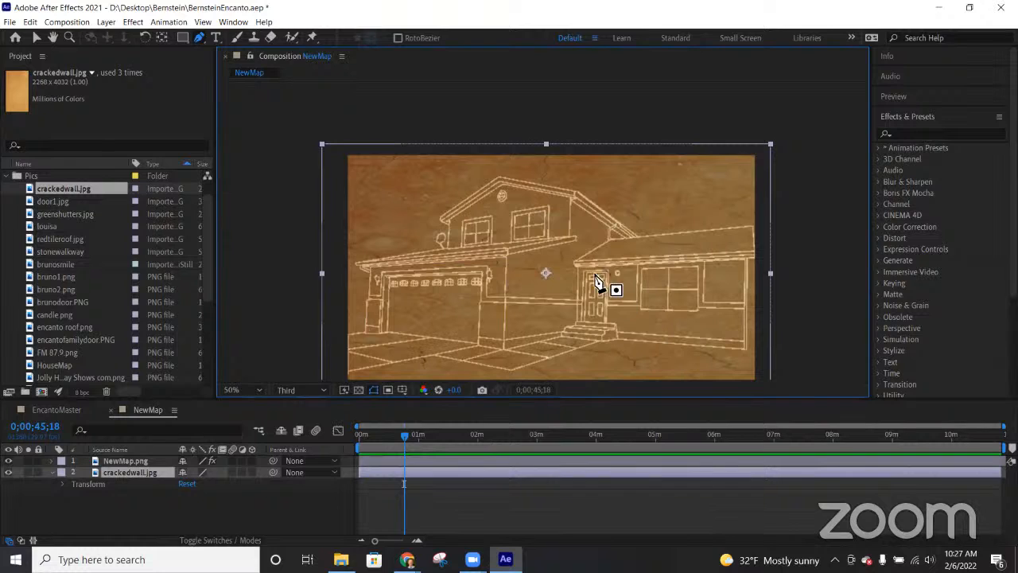
Step: Scale crackedwall.jpg down to roughly half its size and position it over the garage's front wall
key(v)
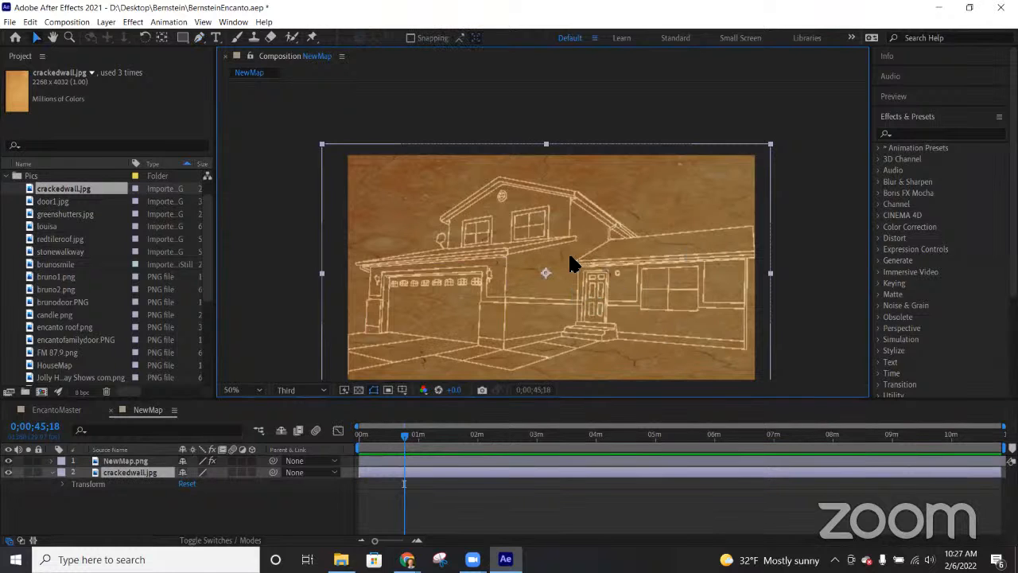
drag(561, 305, 555, 263)
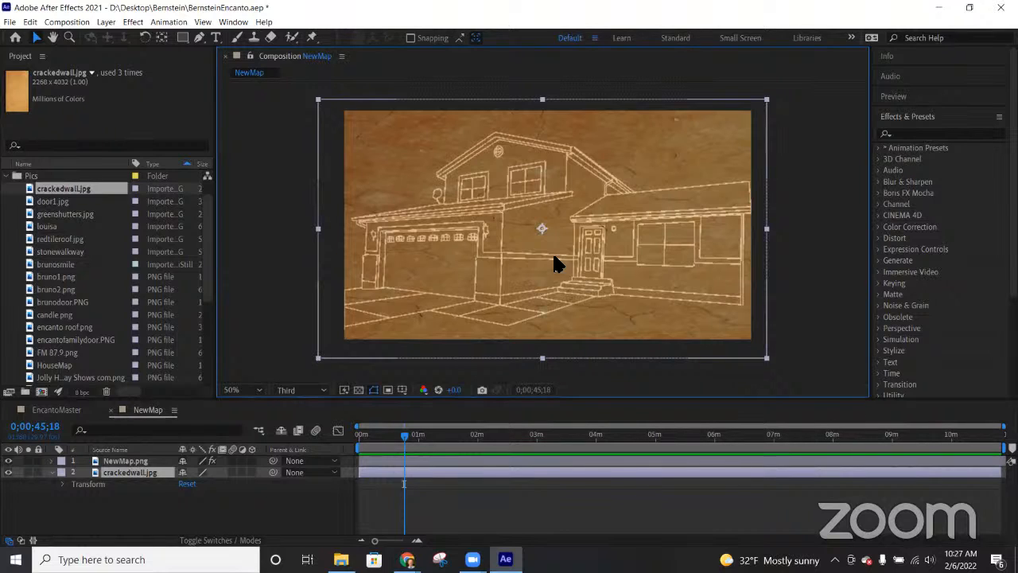
drag(767, 358, 672, 296)
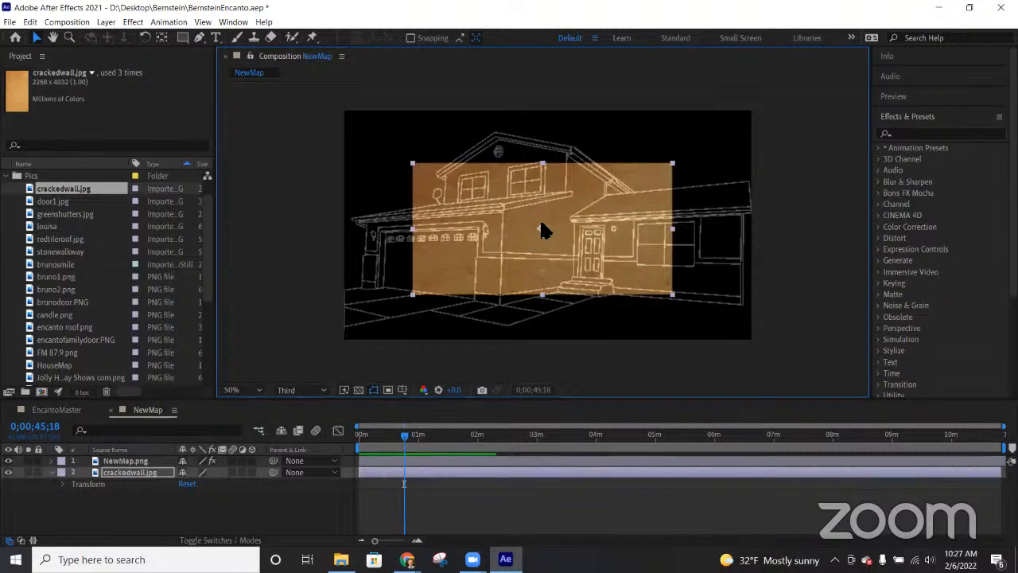
drag(540, 223, 467, 237)
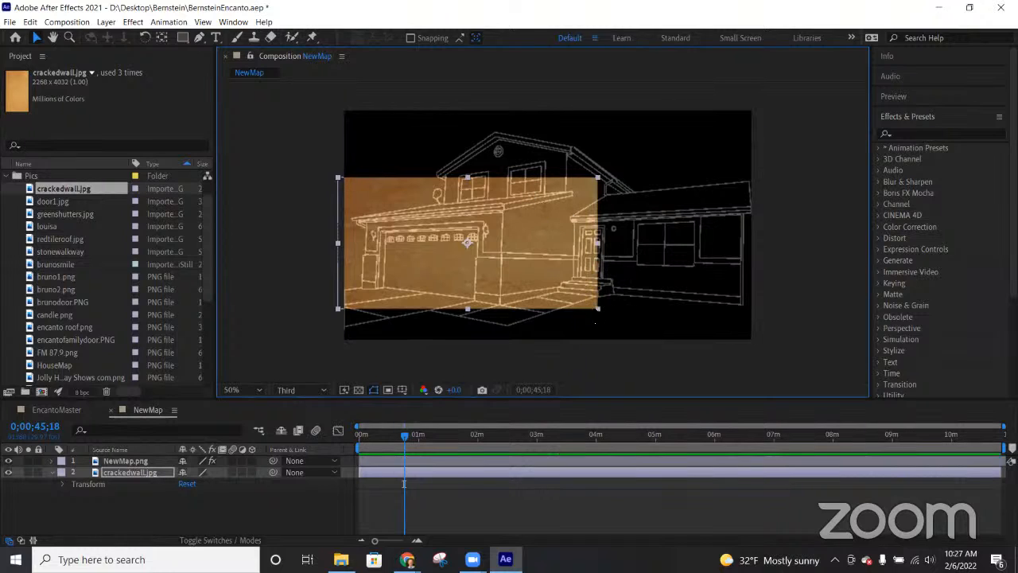
drag(597, 310, 572, 299)
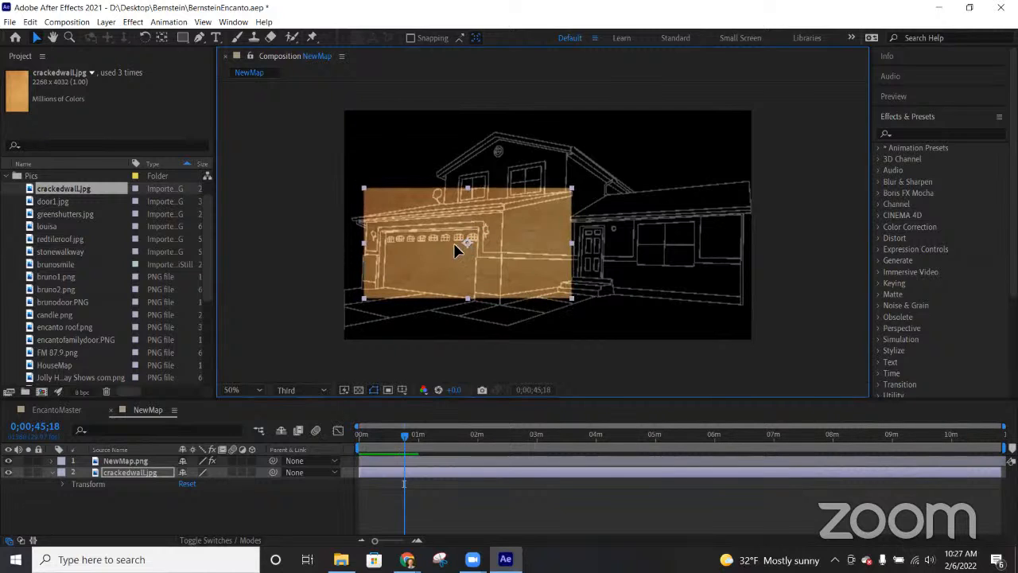
drag(455, 250, 427, 254)
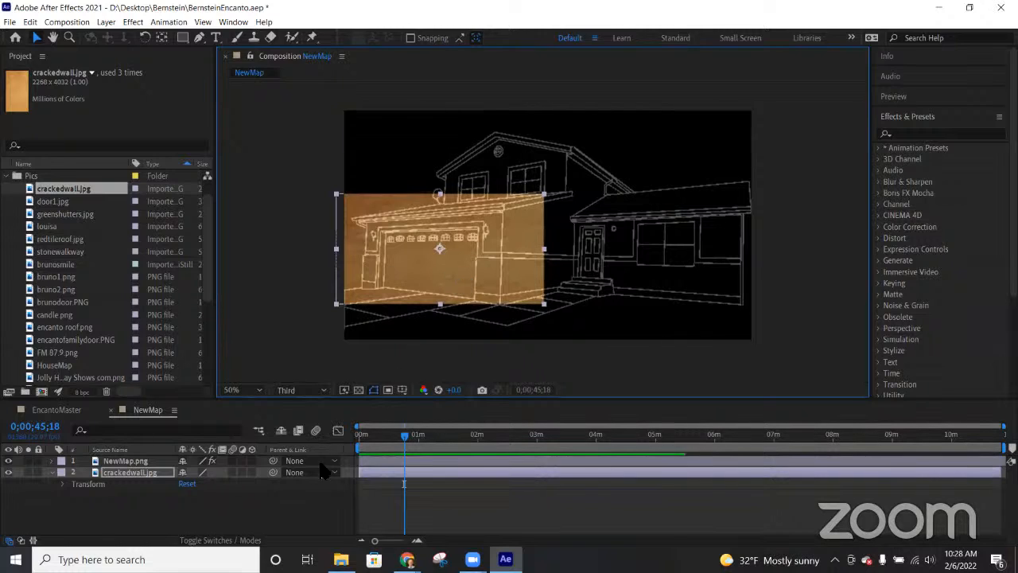
Step: Make crackedwall.jpg a 3D layer and toggle the timeline columns between layer switches and modes
click(252, 472)
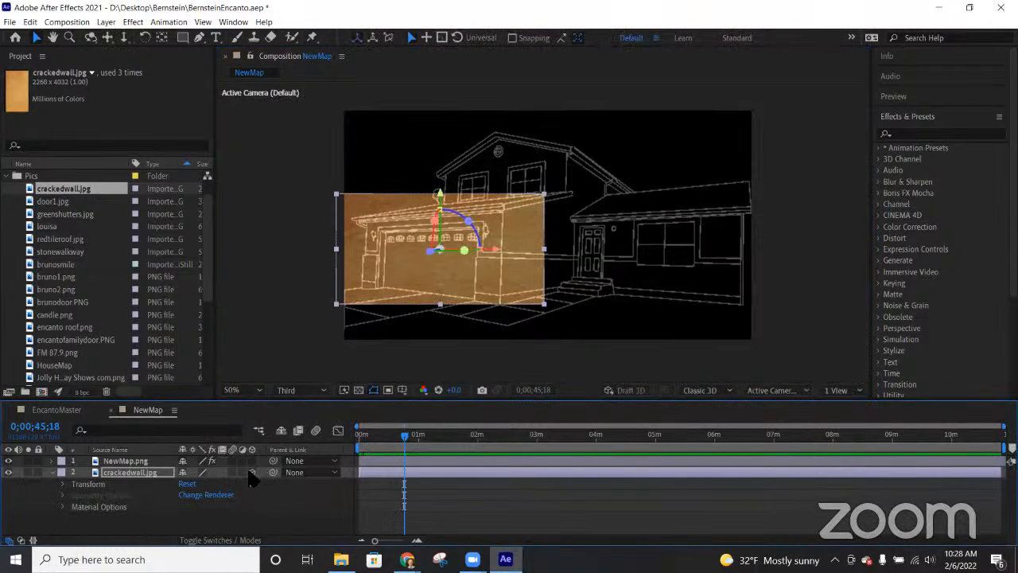
click(251, 472)
drag(449, 244, 470, 256)
click(252, 473)
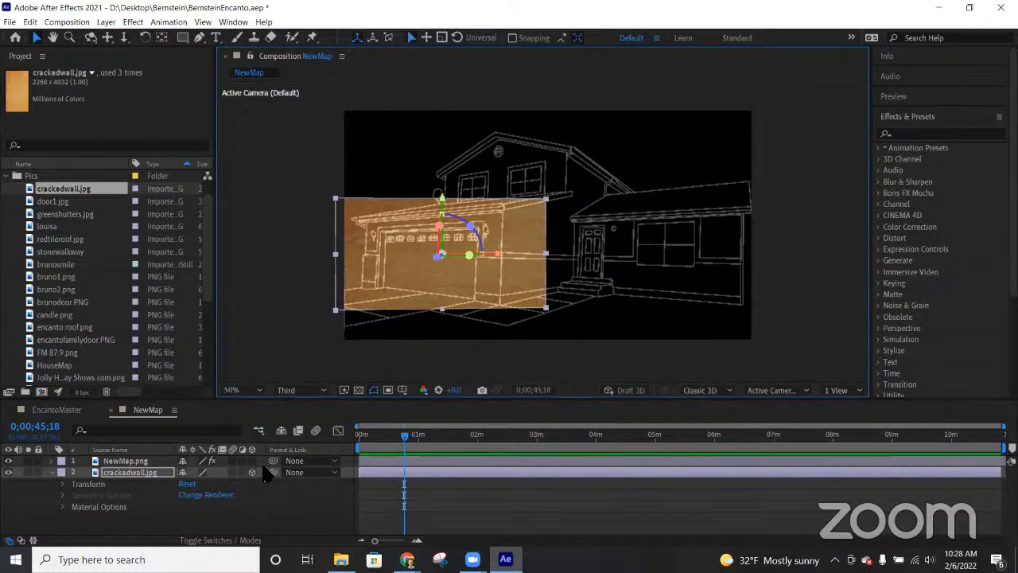
click(249, 545)
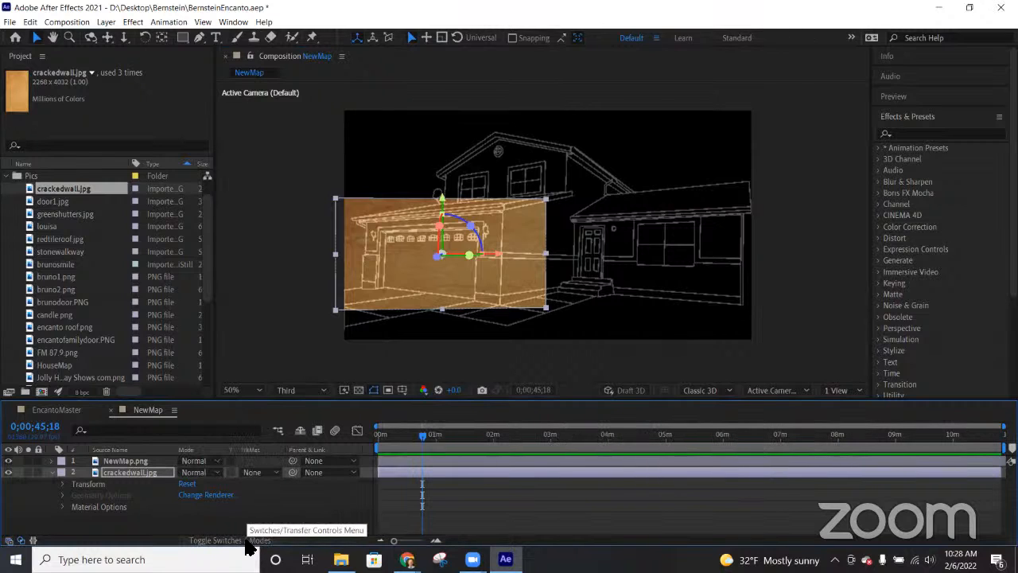
click(247, 543)
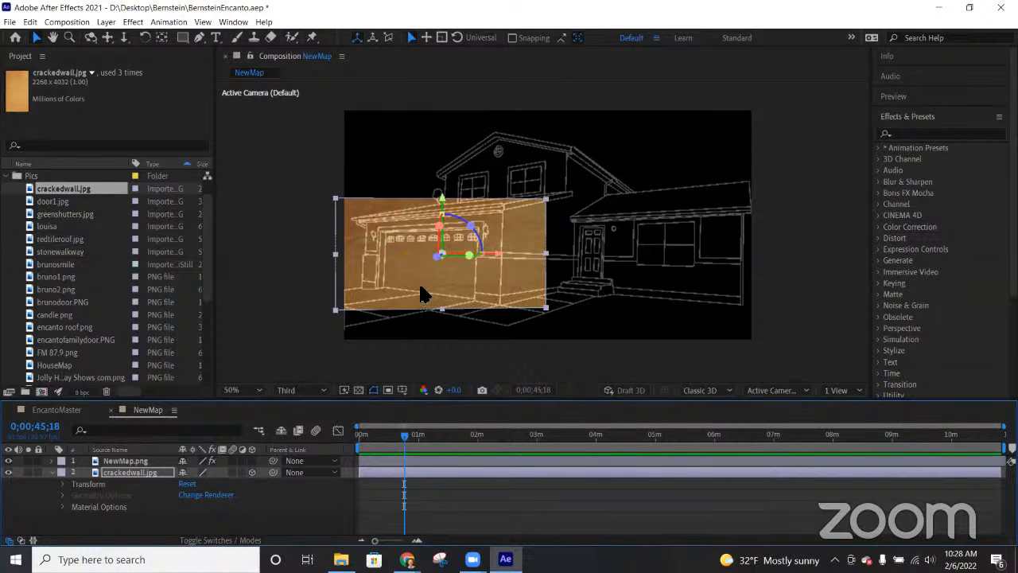
Step: Rotate crackedwall.jpg around its Y axis to follow the garage front's perspective, and tilt it slightly around its X axis
scroll(420, 291, up, 5)
scroll(421, 291, up, 2)
key(h)
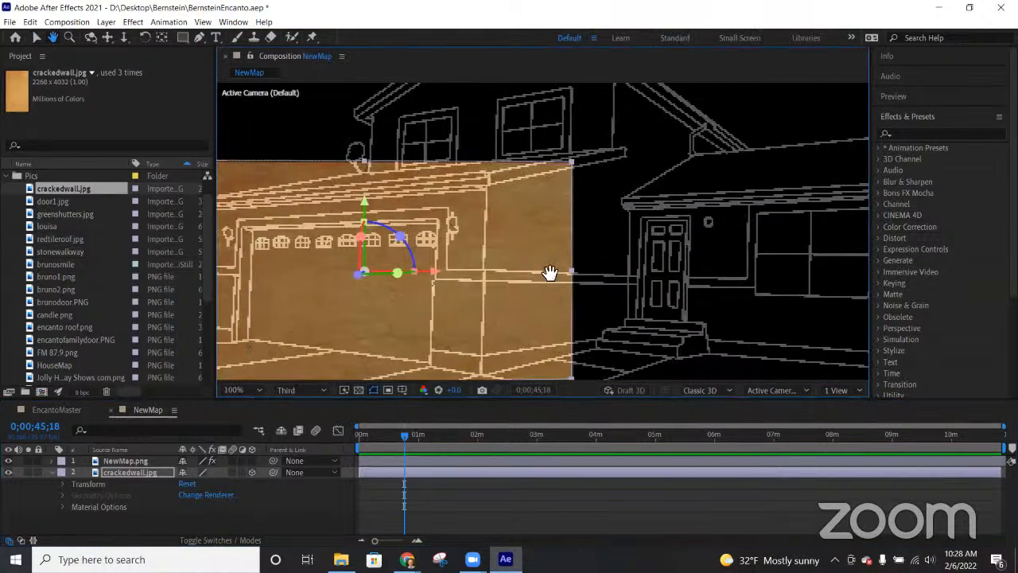
drag(387, 310, 603, 266)
key(v)
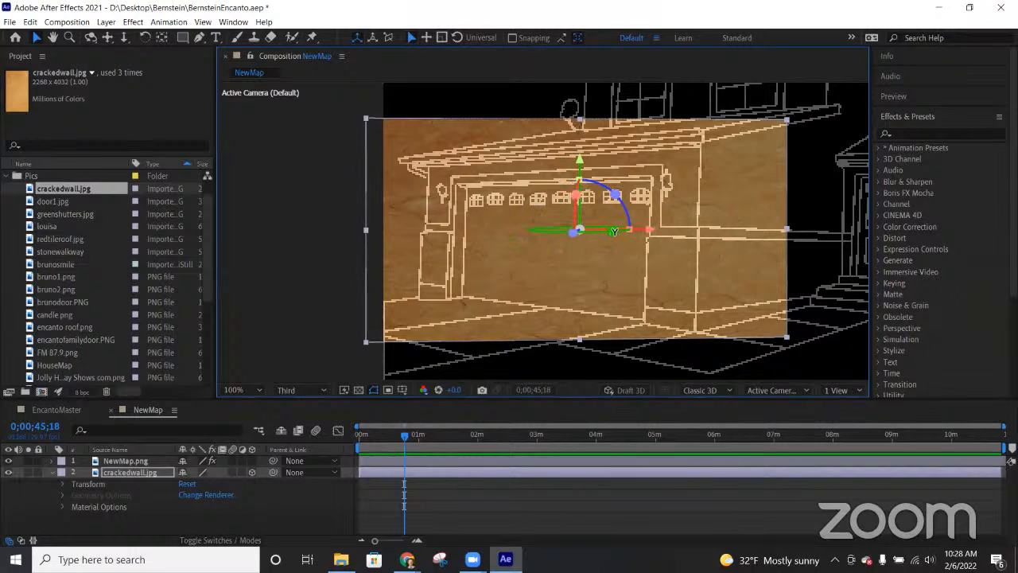
drag(612, 230, 598, 237)
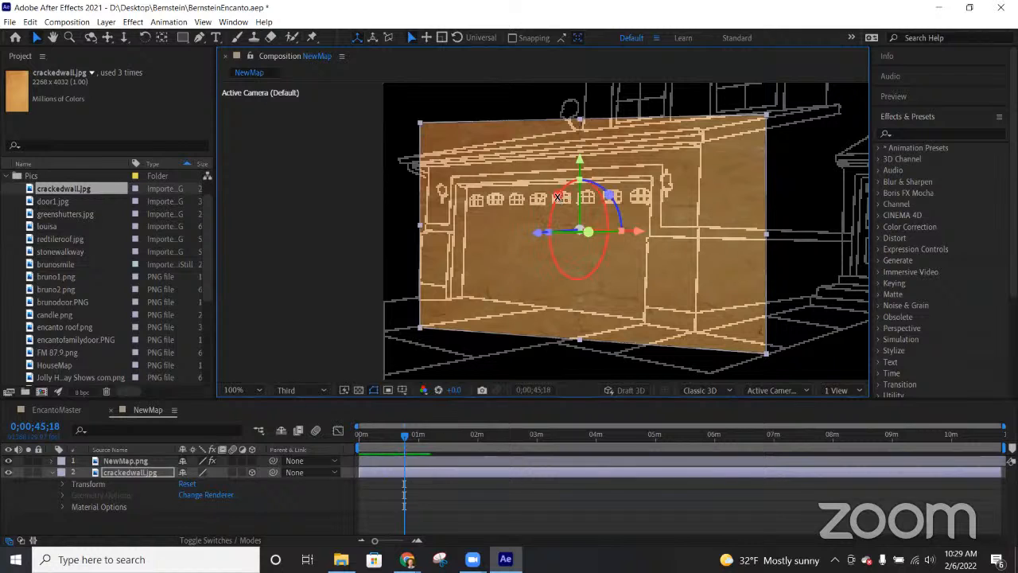
drag(557, 196, 609, 193)
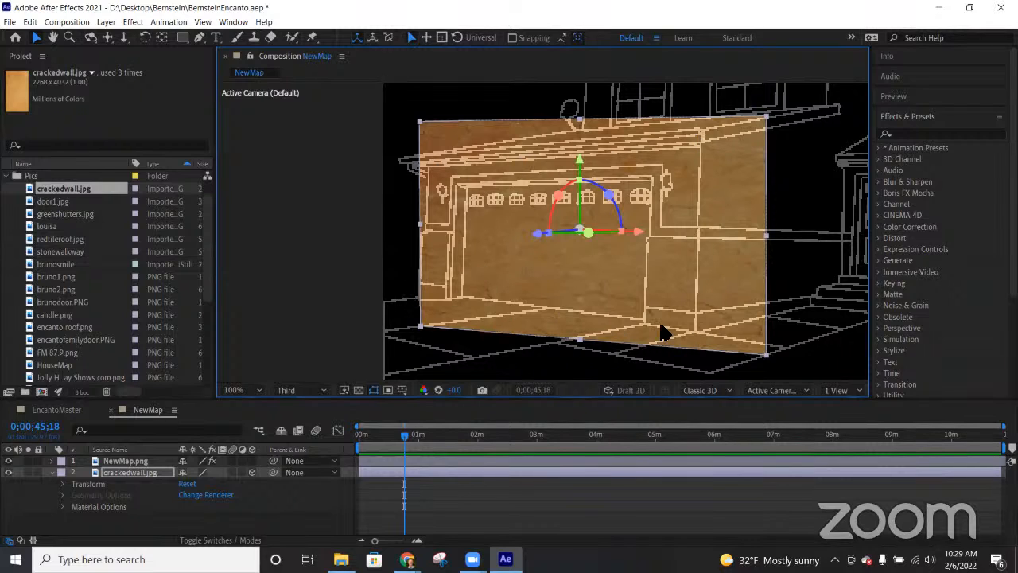
Step: Reposition crackedwall.jpg over the garage's front wall and fine-tune its 3D rotation to match the wall's perspective
drag(589, 232, 581, 233)
drag(590, 278, 552, 271)
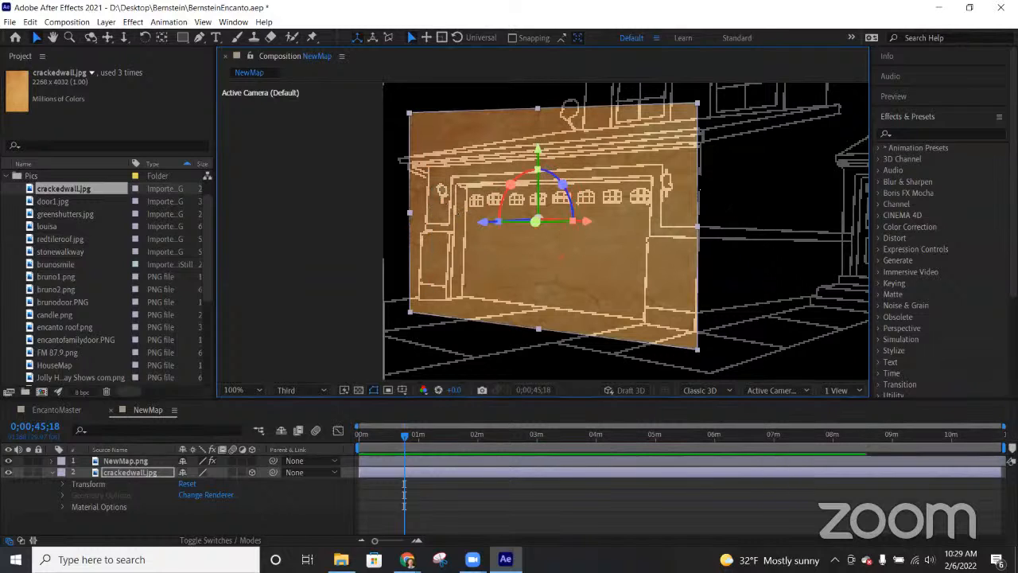
drag(512, 183, 510, 186)
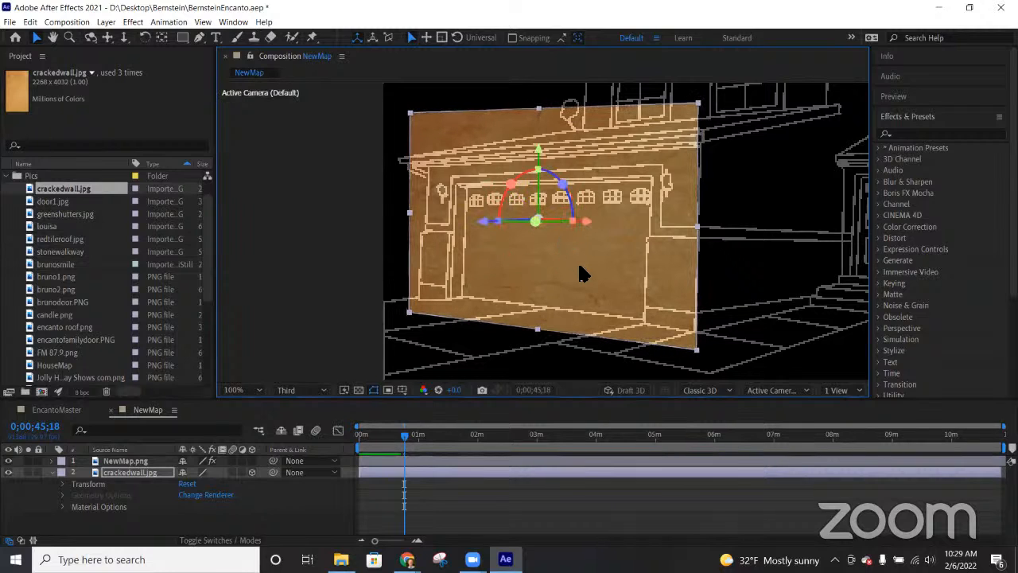
drag(578, 260, 585, 271)
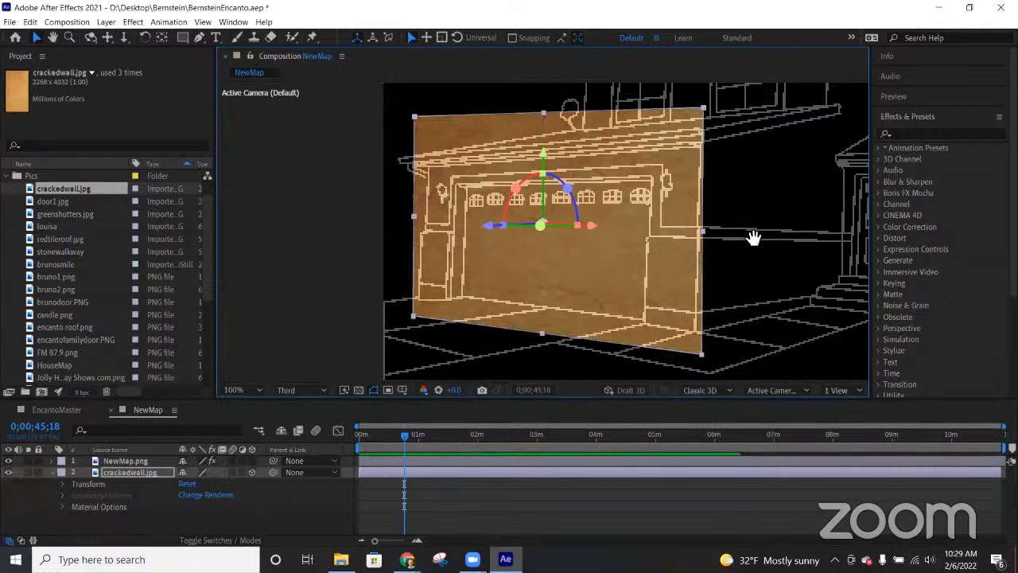
Step: Duplicate the rotated crackedwall.jpg layer twice and collapse the original layer's properties
key(h)
drag(753, 234, 569, 274)
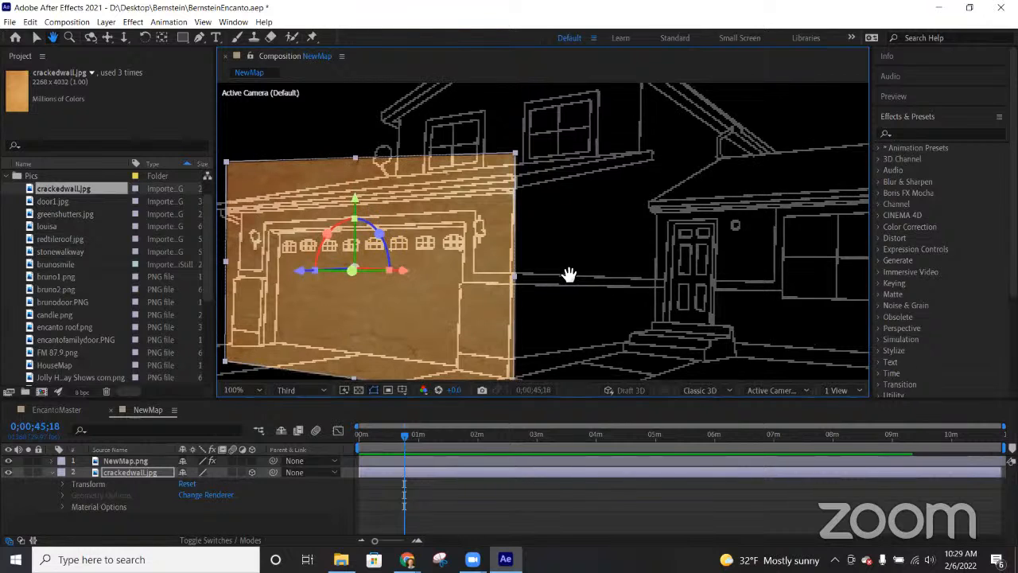
key(v)
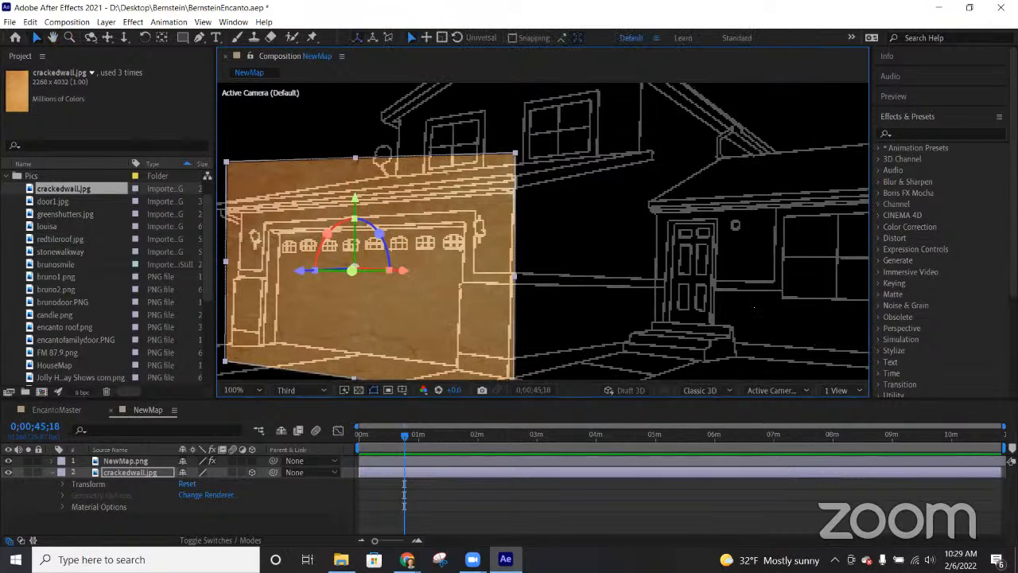
key(h)
drag(554, 297, 662, 284)
key(v)
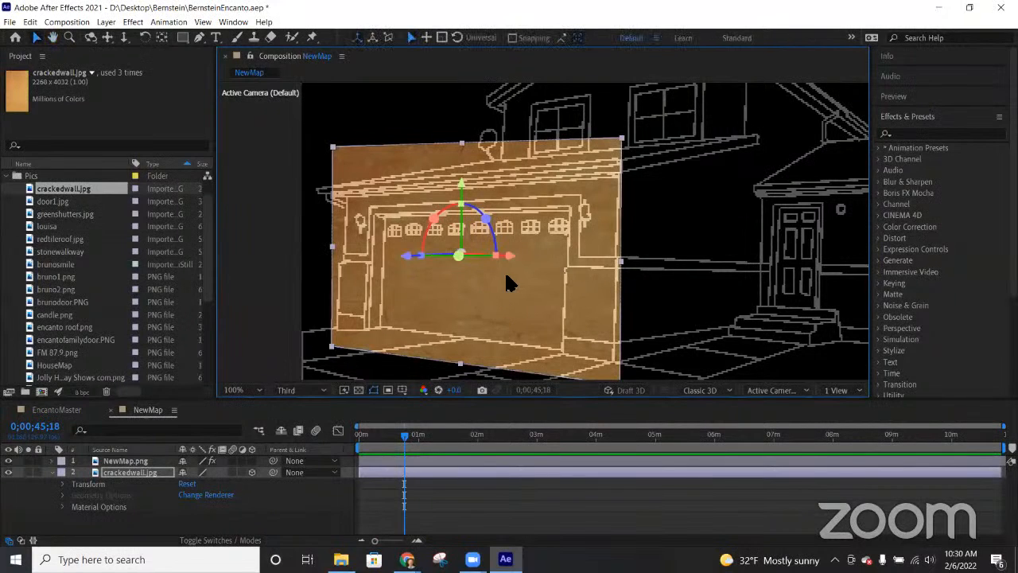
click(114, 476)
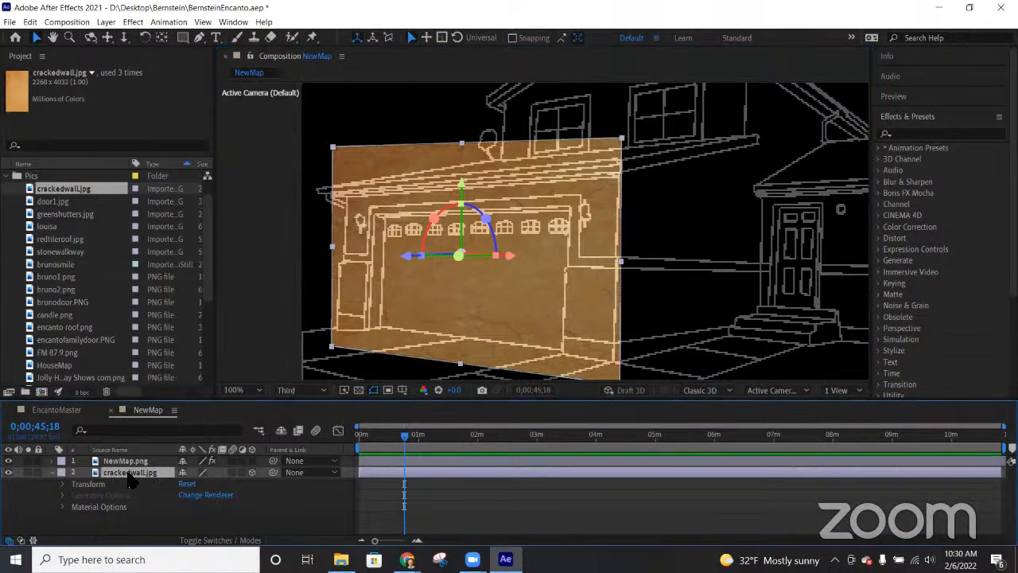
key(ctrl+d)
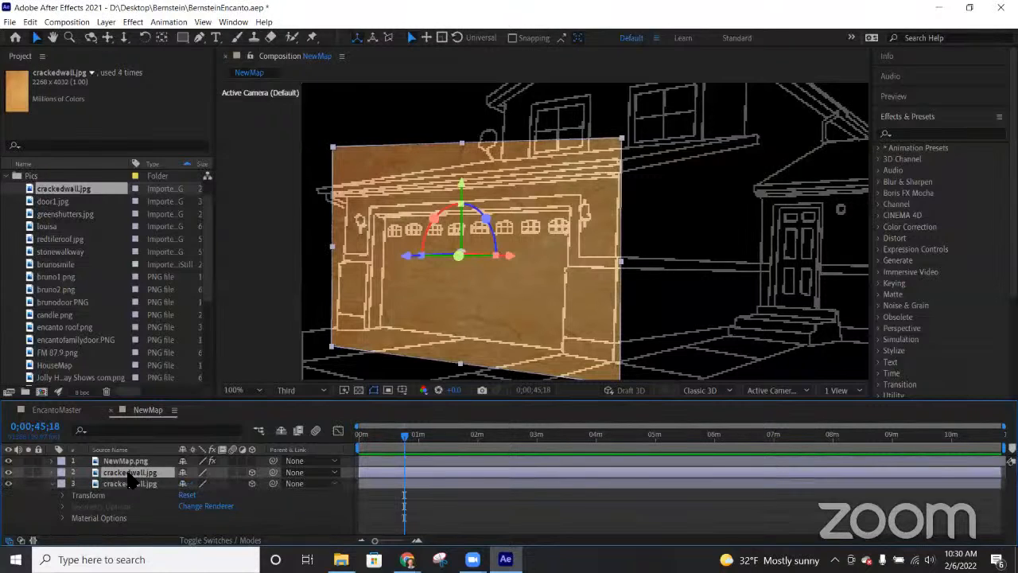
key(ctrl+d)
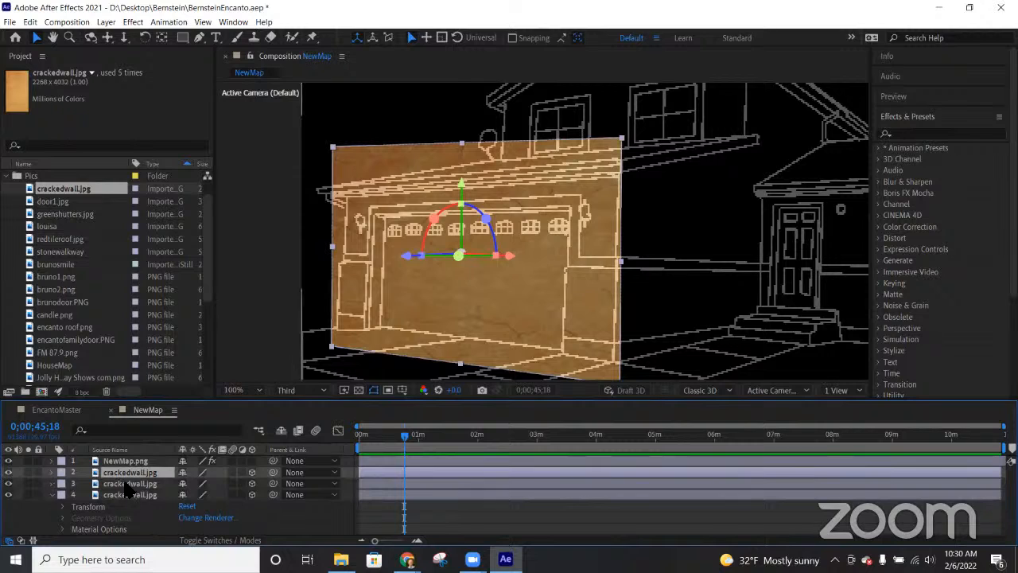
click(51, 494)
click(112, 495)
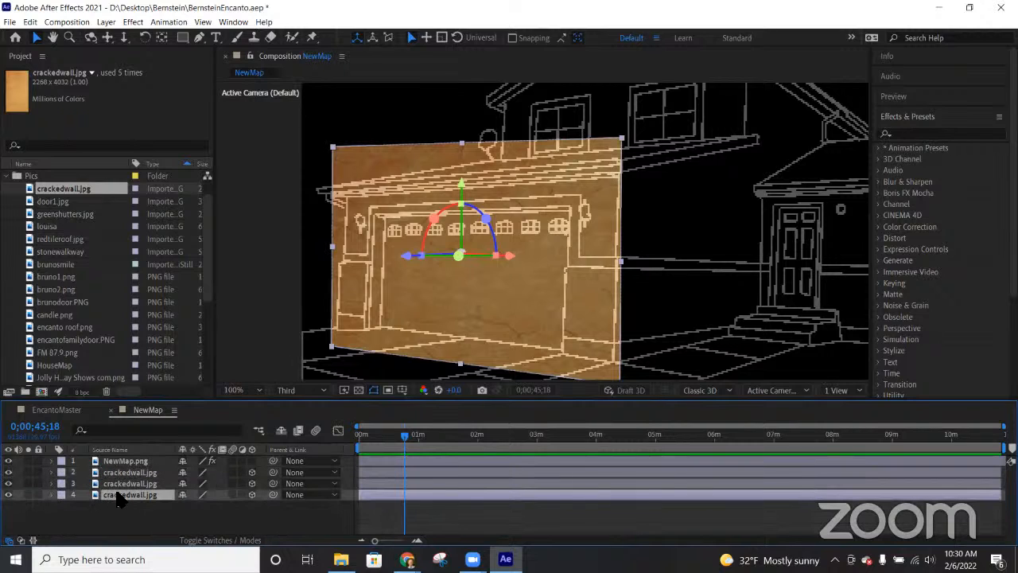
click(51, 495)
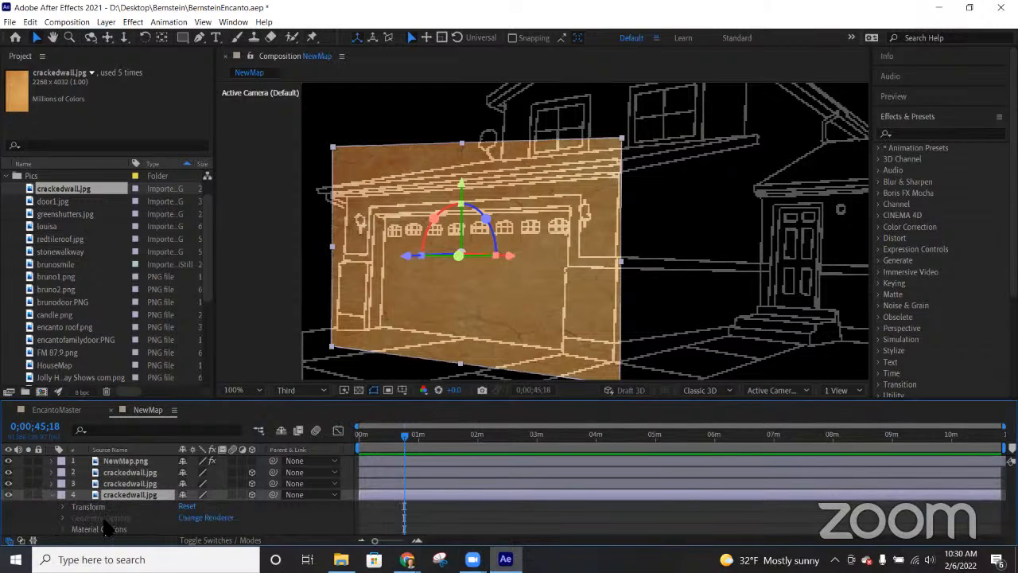
click(51, 494)
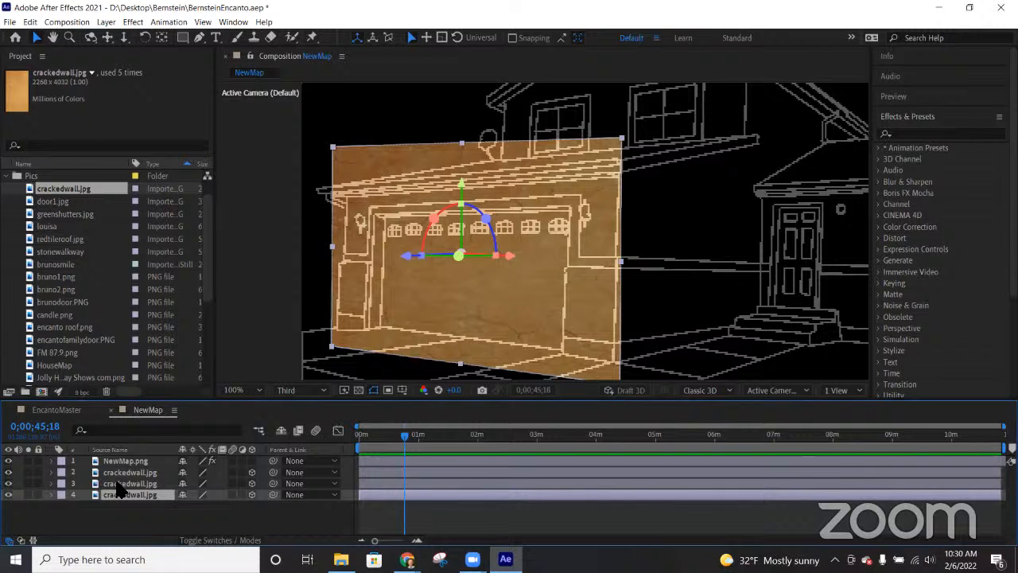
Step: Move one crackedwall.jpg copy over the upper storey's gable wall and the other over the front-door wing's wall
click(119, 483)
drag(568, 273, 568, 165)
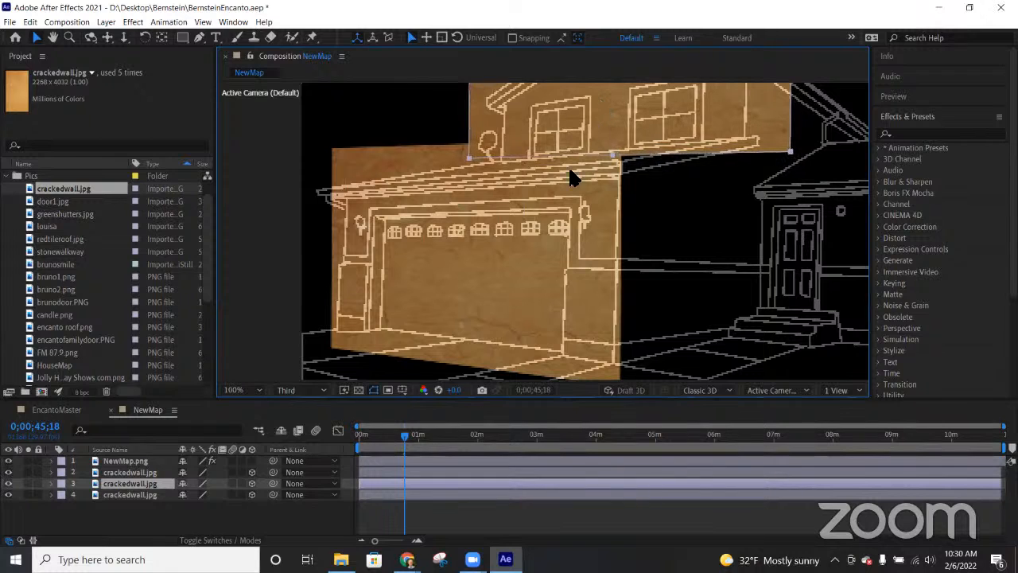
click(130, 472)
drag(466, 306, 832, 315)
key(Return)
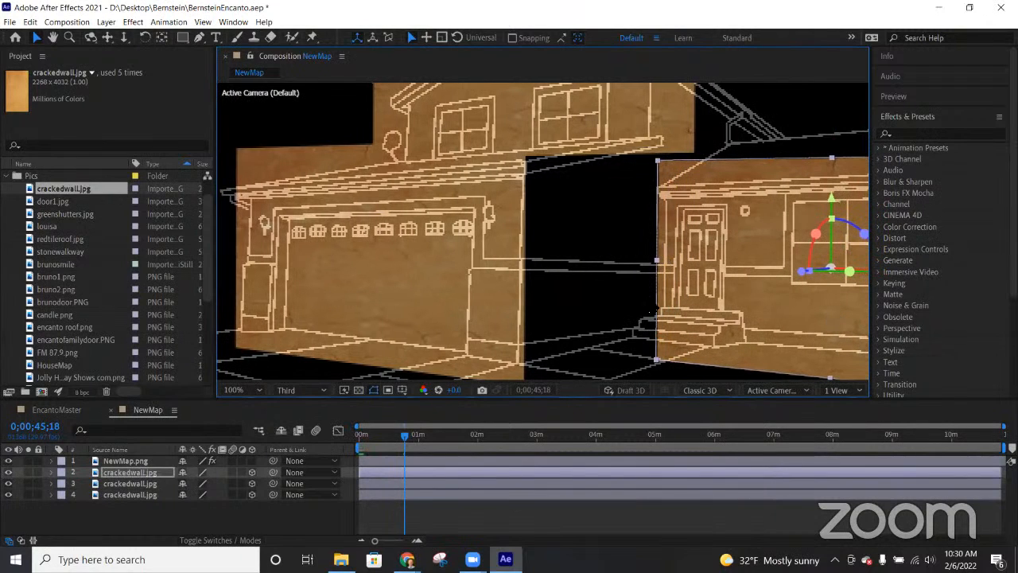
scroll(585, 296, down, 2)
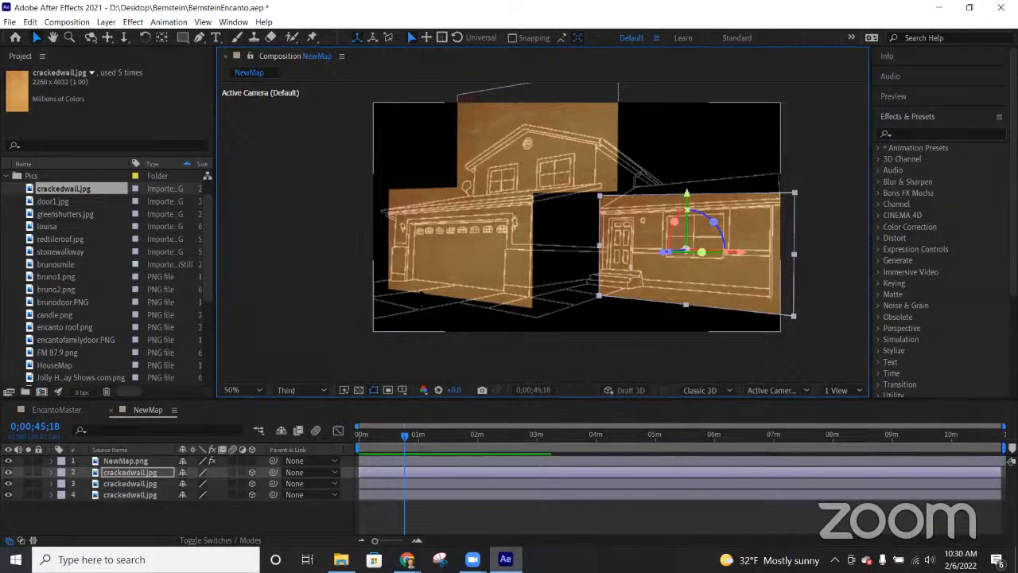
Step: Draw a four-point Pen mask on the garage's crackedwall.jpg layer along the outline of the garage front
click(142, 495)
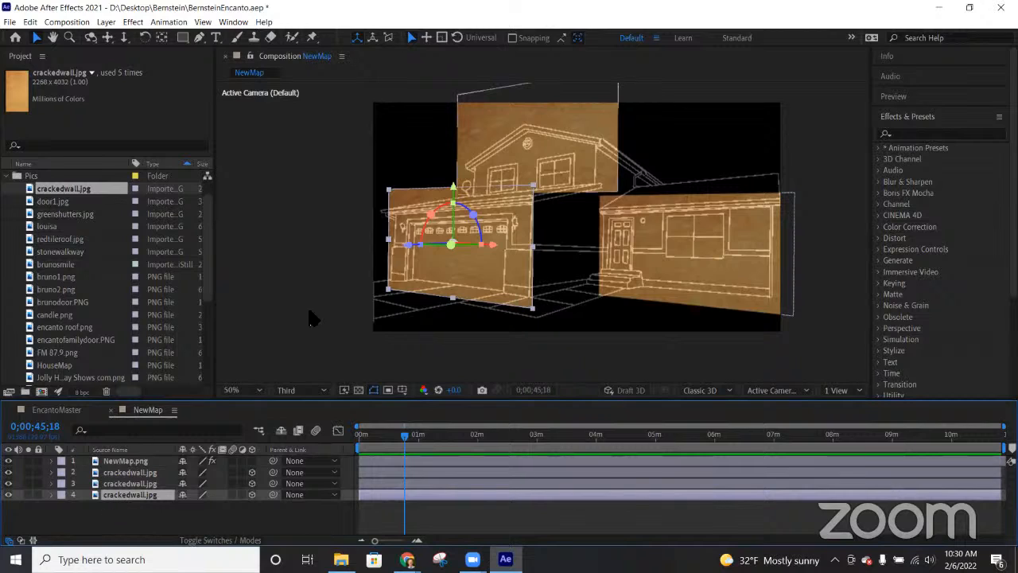
key(g)
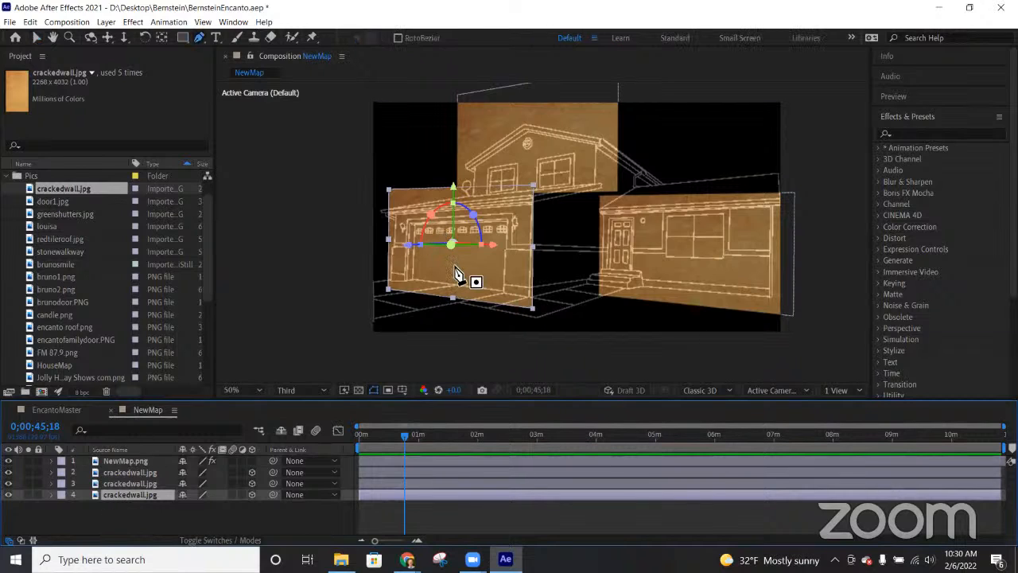
click(390, 281)
click(396, 215)
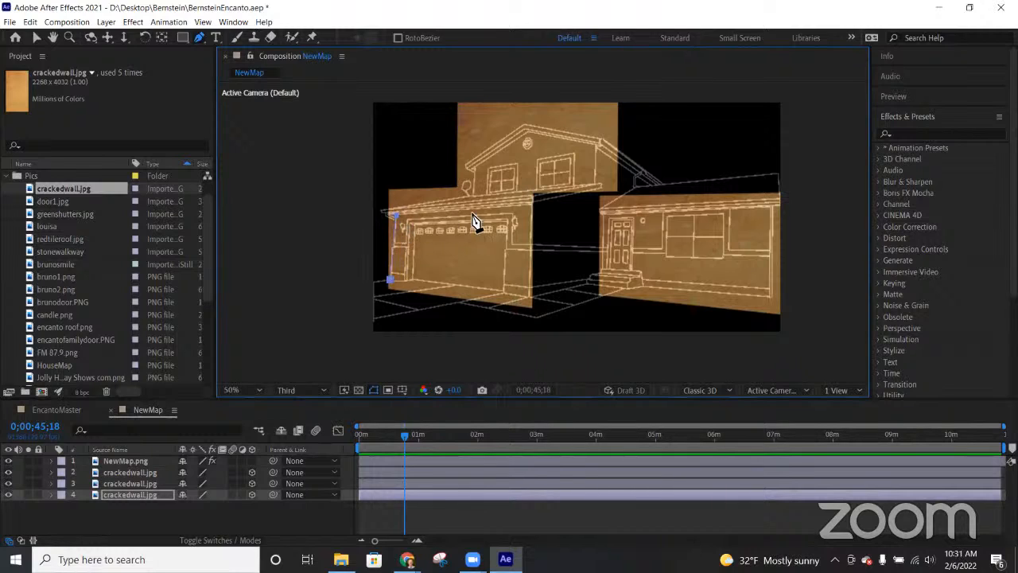
click(532, 207)
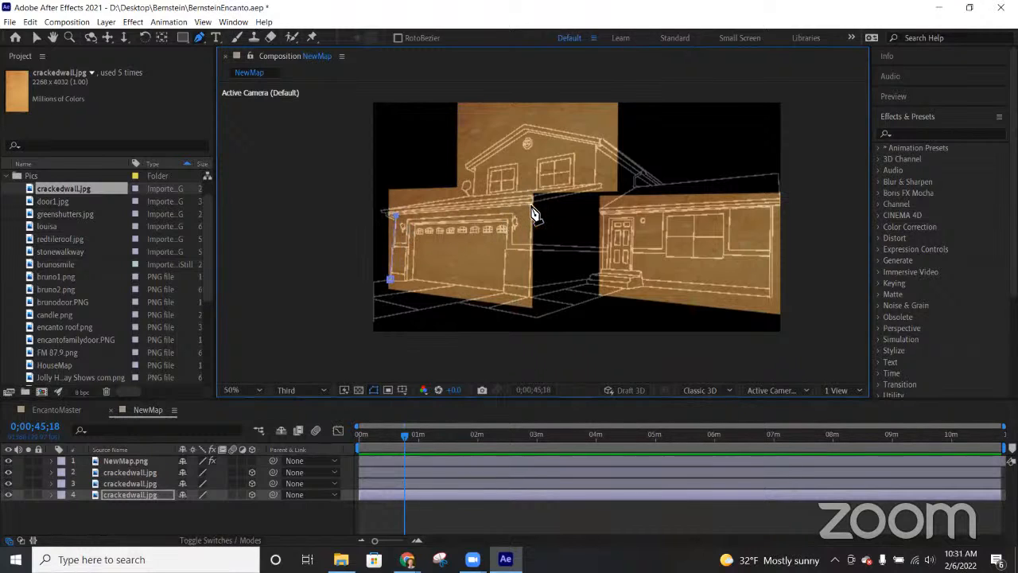
click(528, 295)
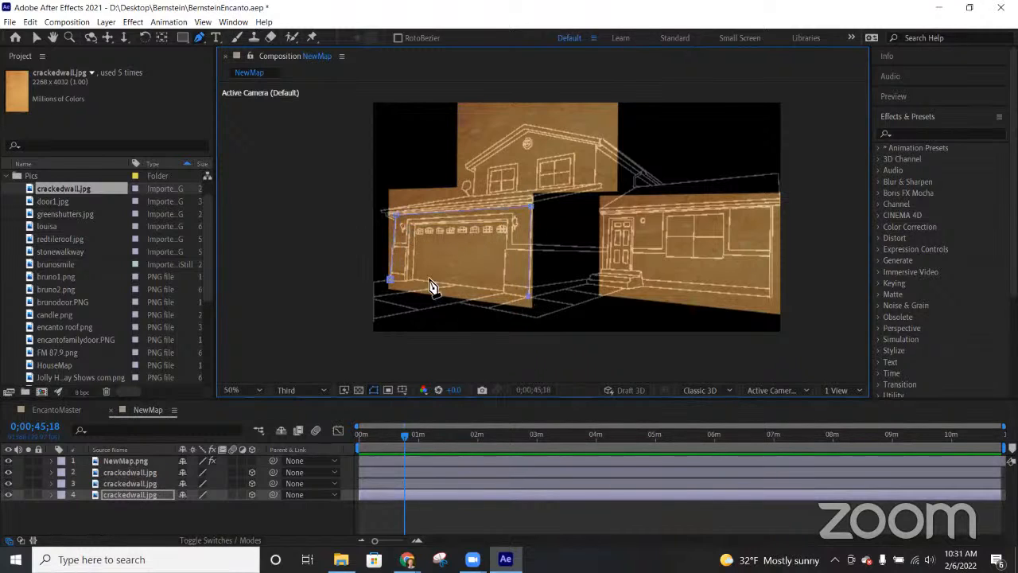
click(389, 281)
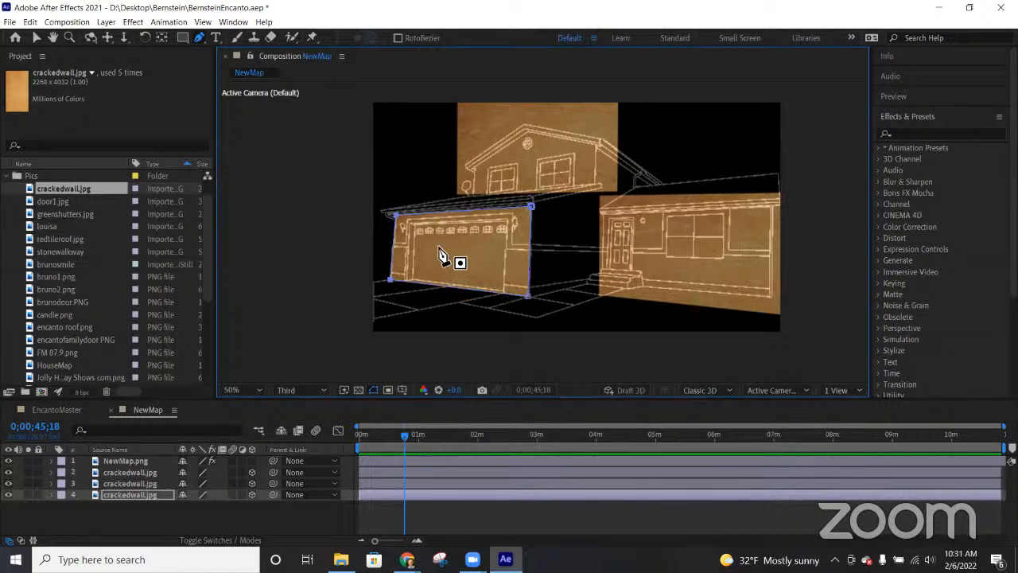
click(474, 193)
click(474, 169)
click(528, 134)
click(597, 145)
click(597, 182)
click(474, 193)
key(ctrl+z)
Step: Mask the upper storey's crackedwall.jpg copy with a five-point Pen path tracing the gable wall under the roof
click(119, 483)
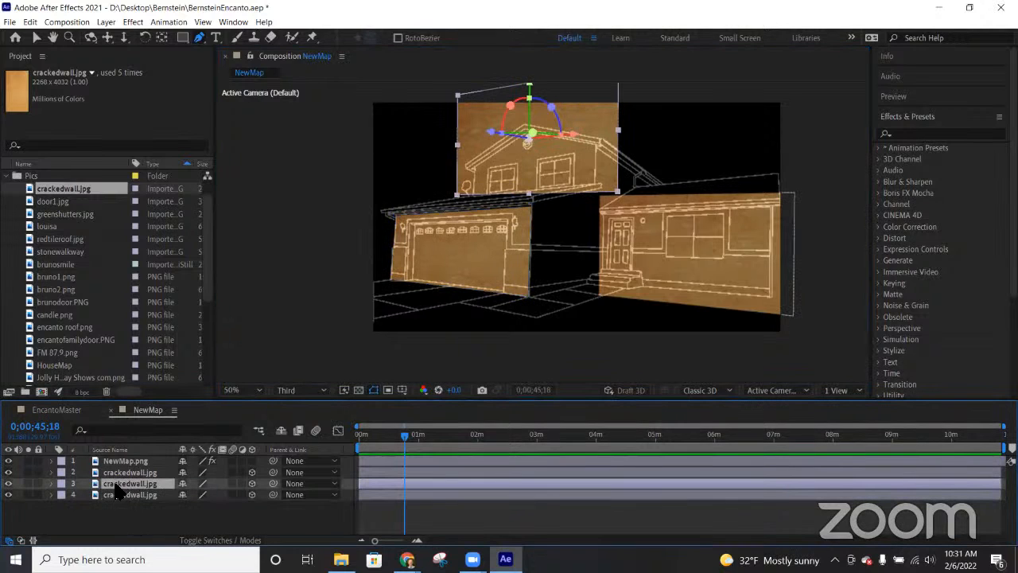
click(475, 191)
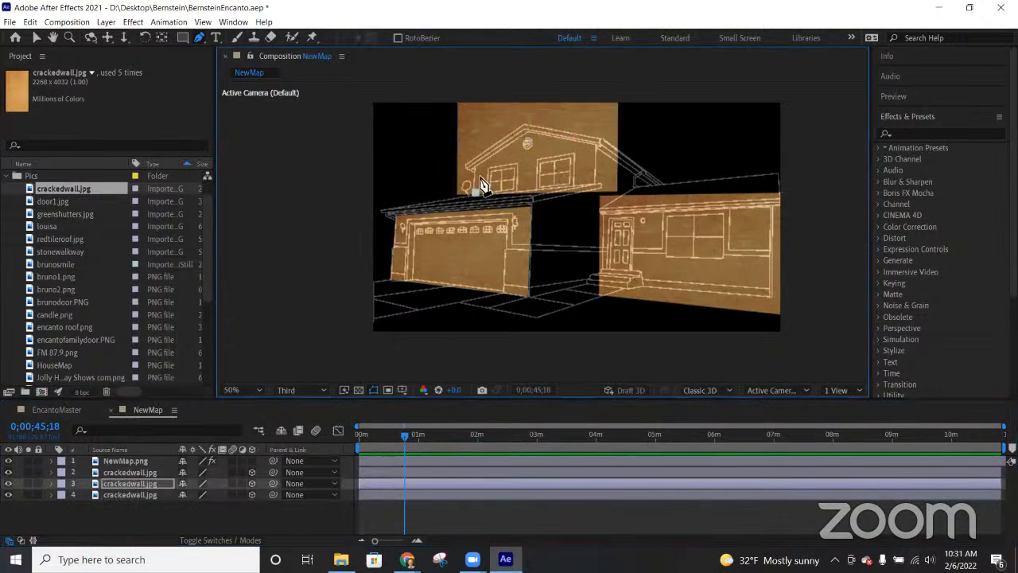
click(475, 168)
click(527, 130)
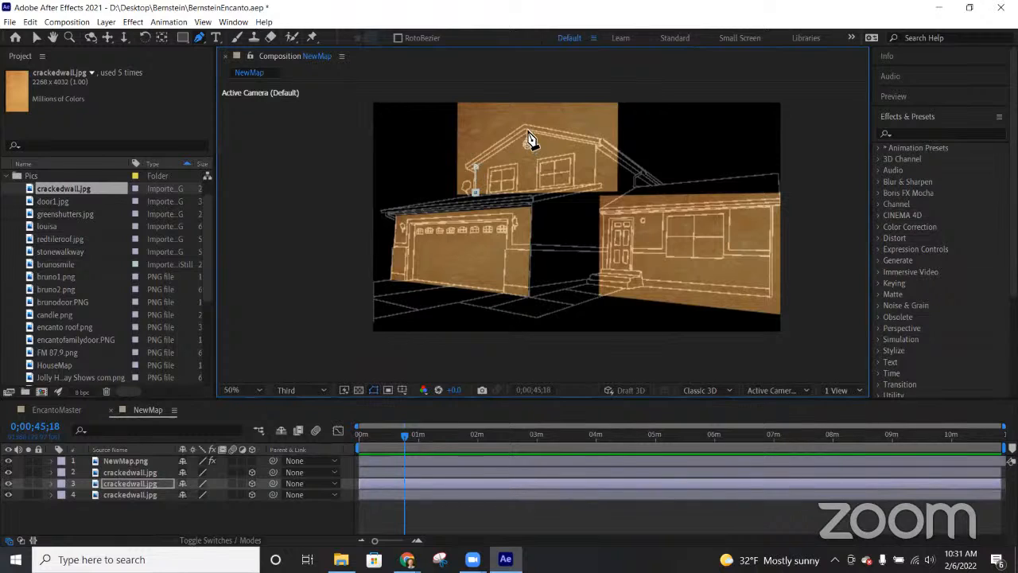
click(597, 147)
click(595, 183)
click(475, 192)
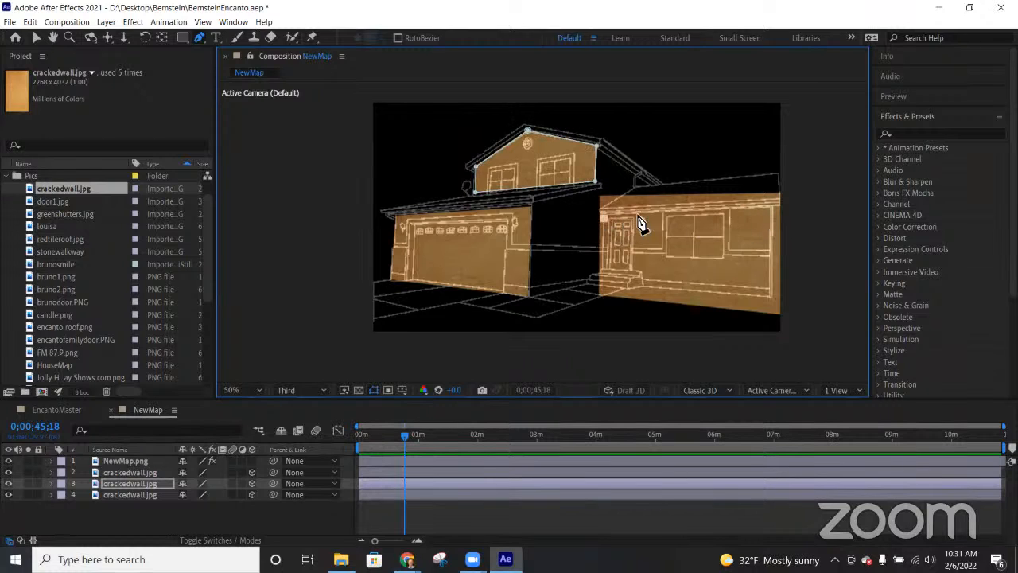
Step: Mask the front-door wing's crackedwall.jpg copy with a Pen path along the wall outline, cutting around the entry steps
click(145, 473)
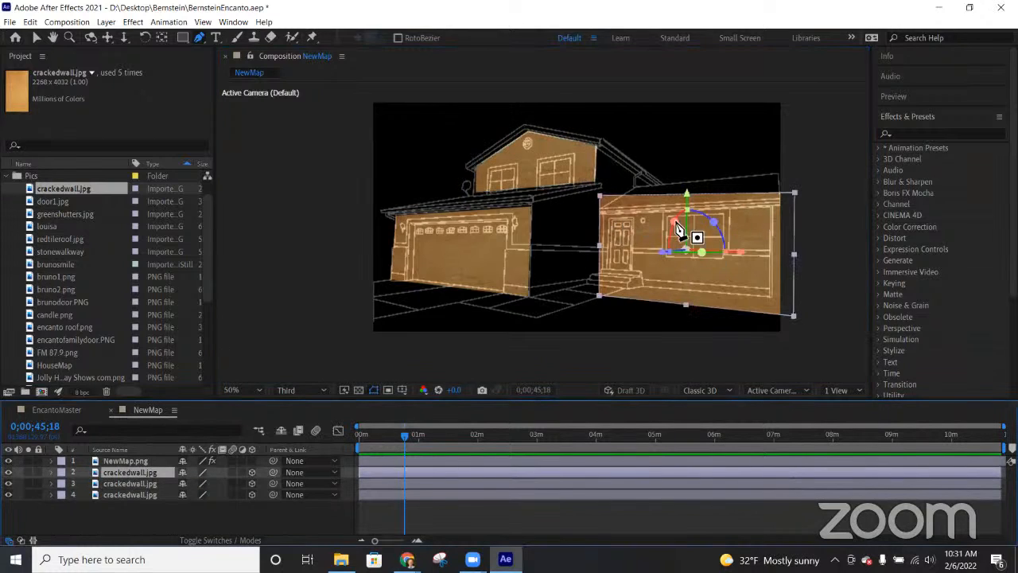
click(605, 216)
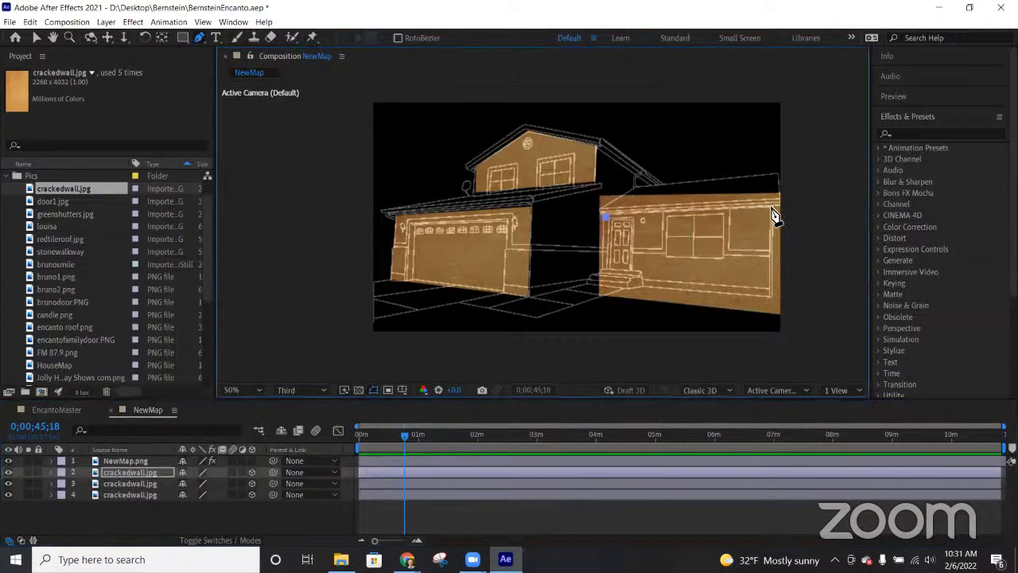
click(772, 209)
click(771, 297)
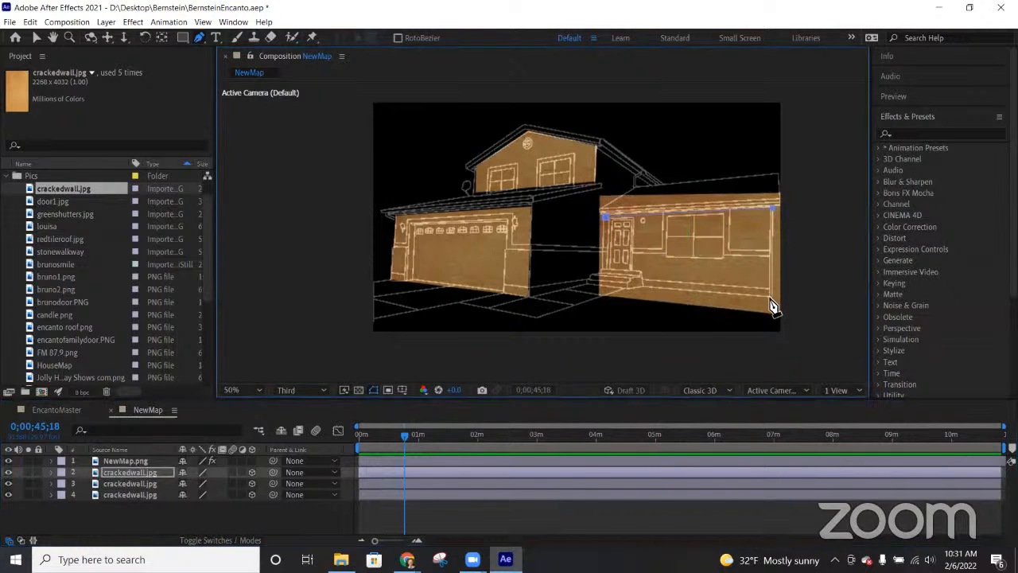
click(643, 286)
click(641, 269)
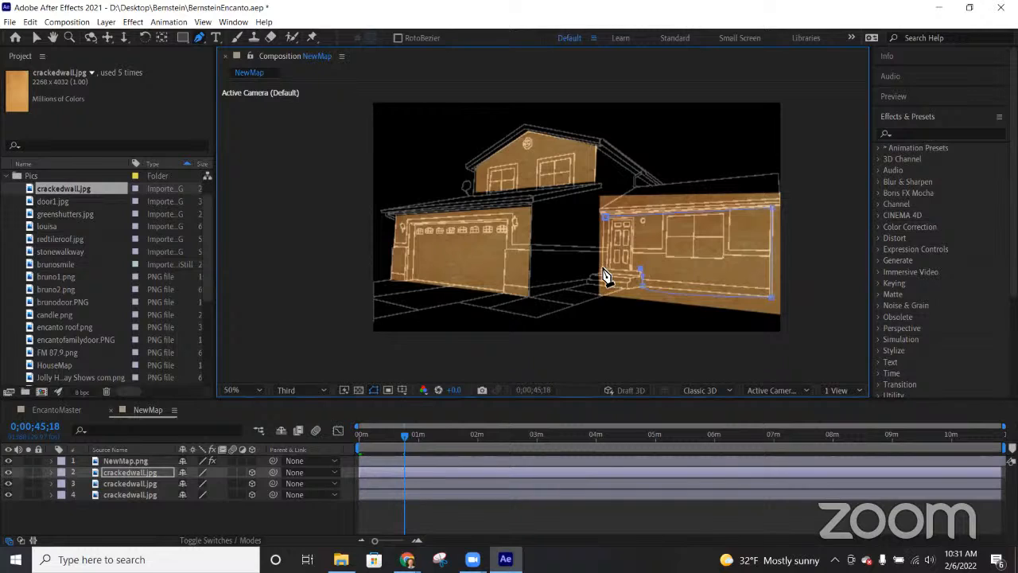
click(602, 266)
click(605, 216)
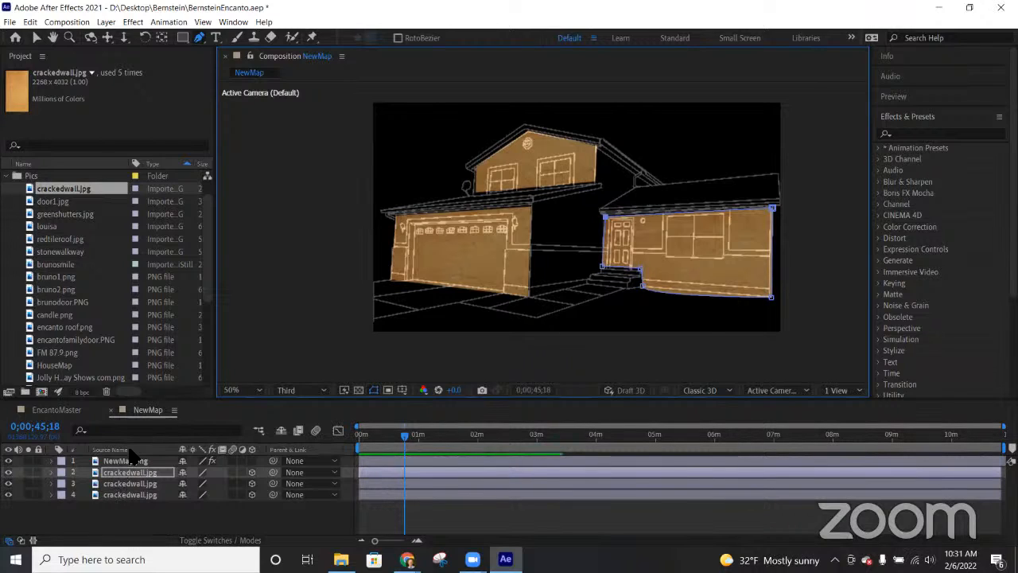
Step: Hide and show the NewMap.png line drawing to check the masked wall textures on their own
click(8, 461)
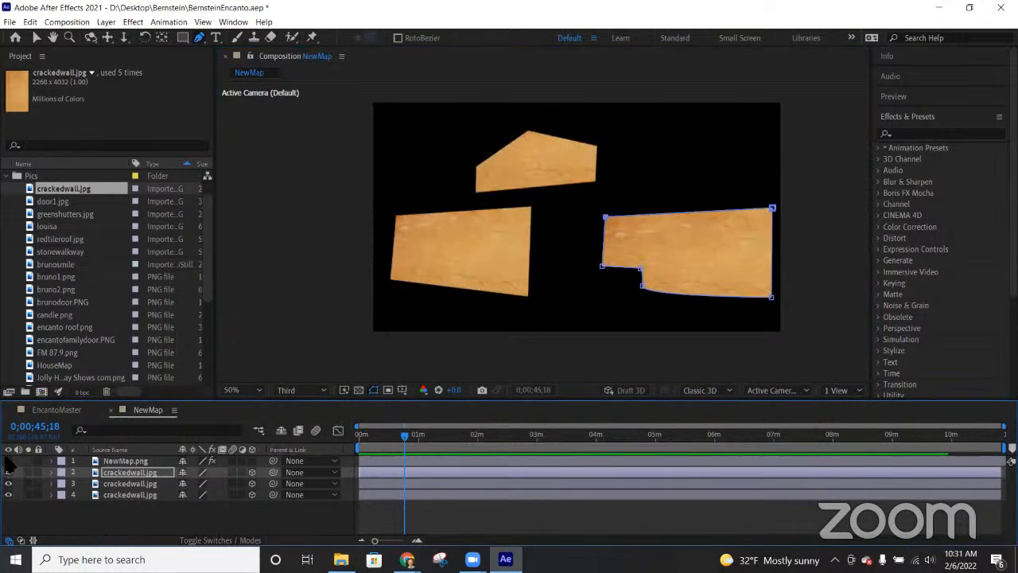
click(8, 460)
click(8, 461)
click(7, 460)
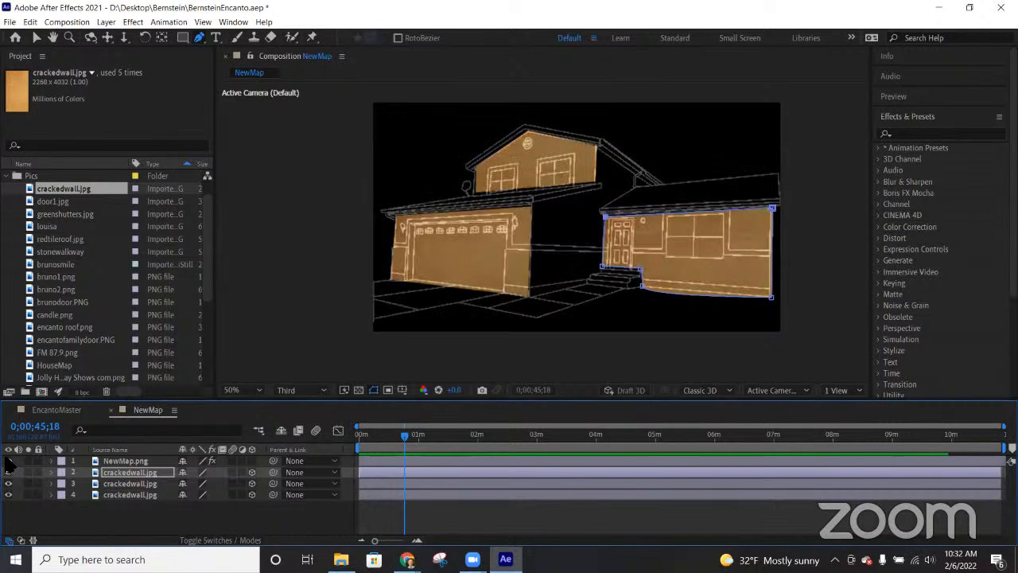
Step: Shift the NewMap.png line drawing sideways so it is offset from the masked wall textures
click(113, 462)
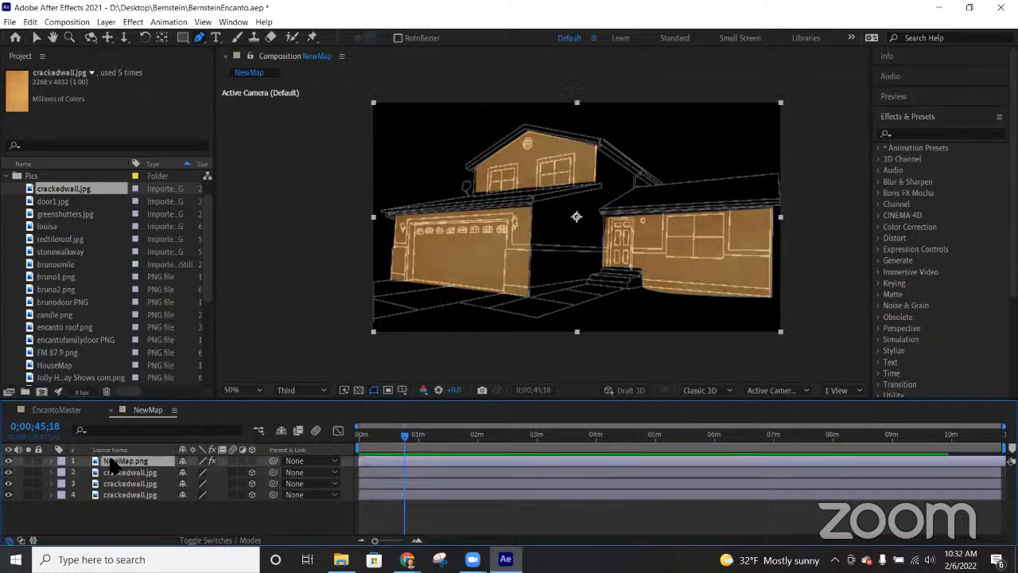
key(v)
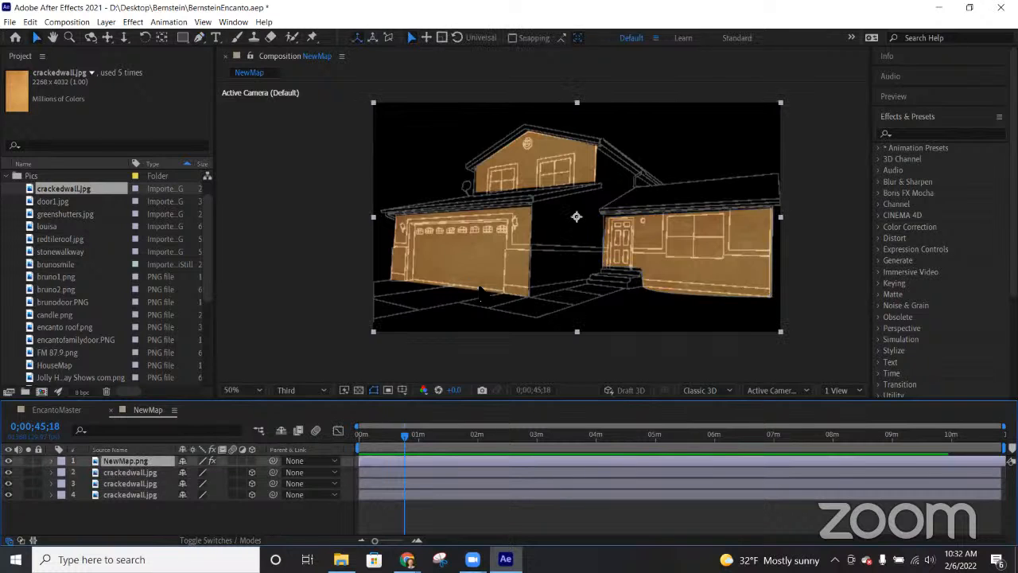
drag(458, 266, 528, 265)
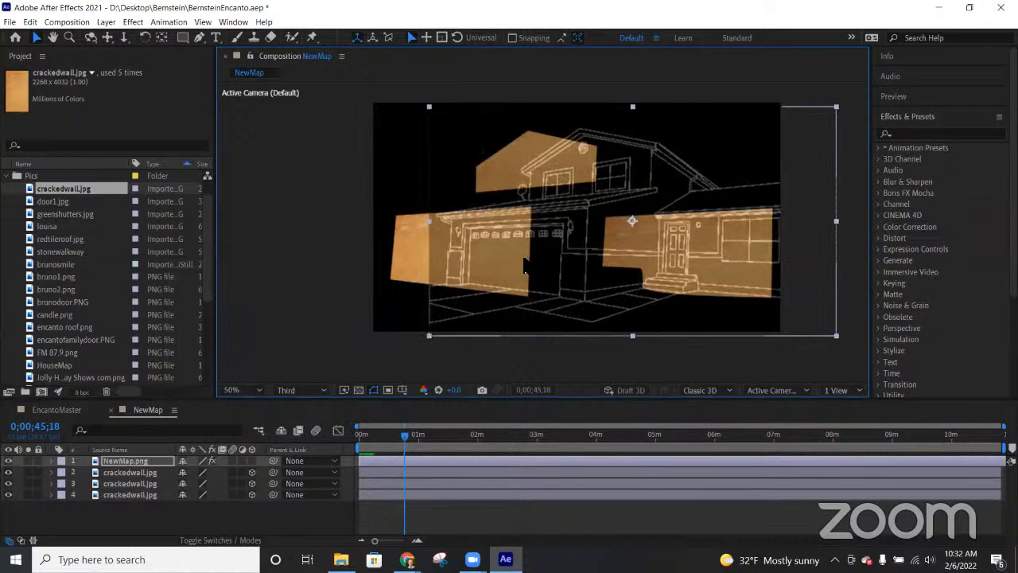
Step: Undo the sideways shift of the NewMap.png line drawing and lock its layer
key(ctrl+z)
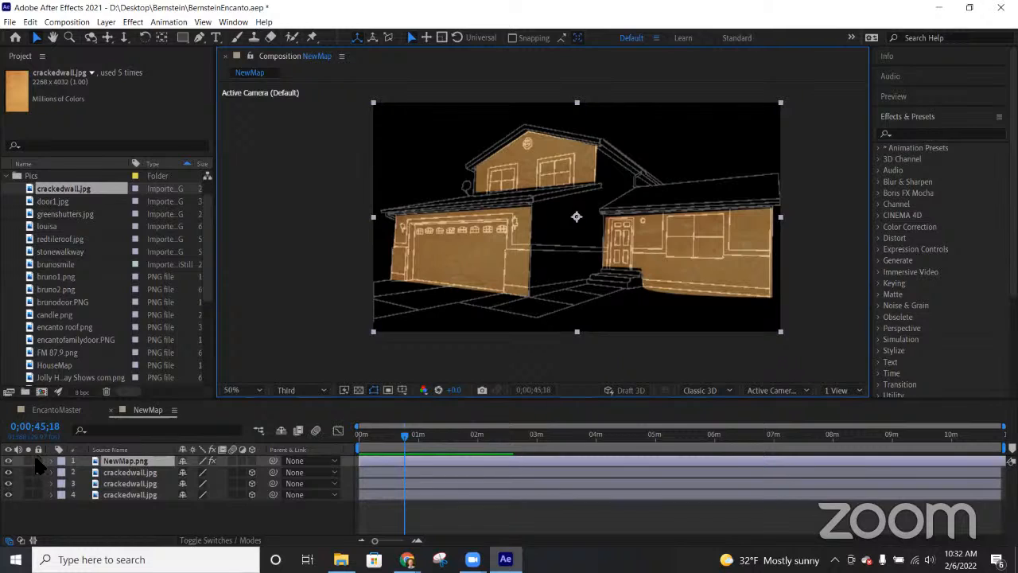
click(36, 459)
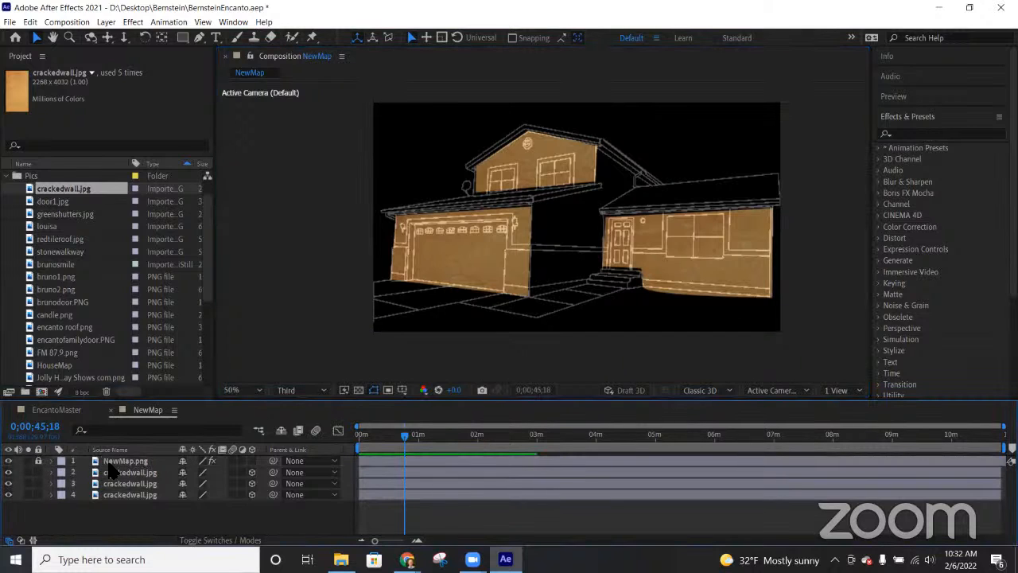
click(579, 209)
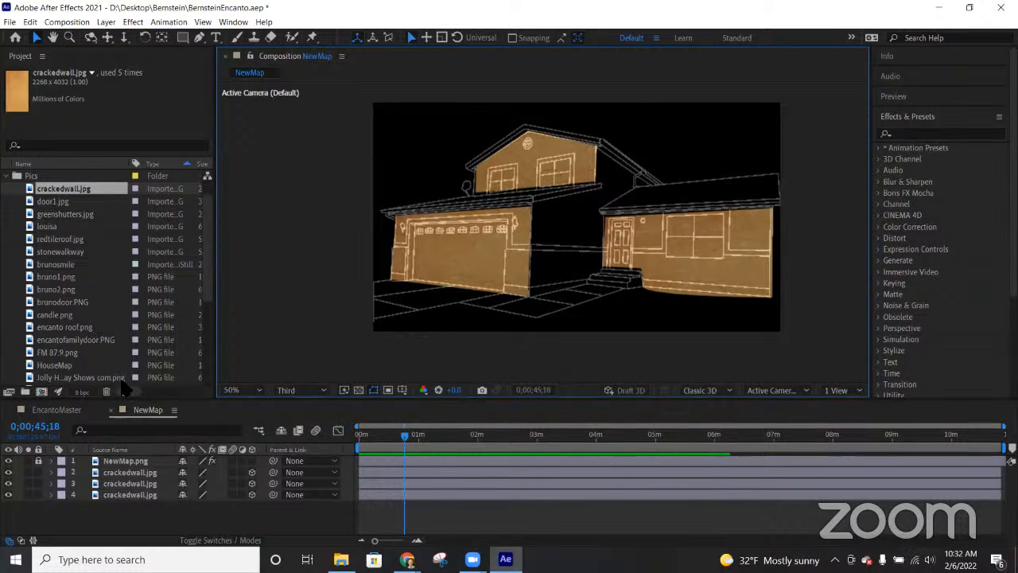
Step: Add another crackedwall.jpg copy directly beneath the NewMap.png layer and scale it down to cover the middle of the house
click(49, 191)
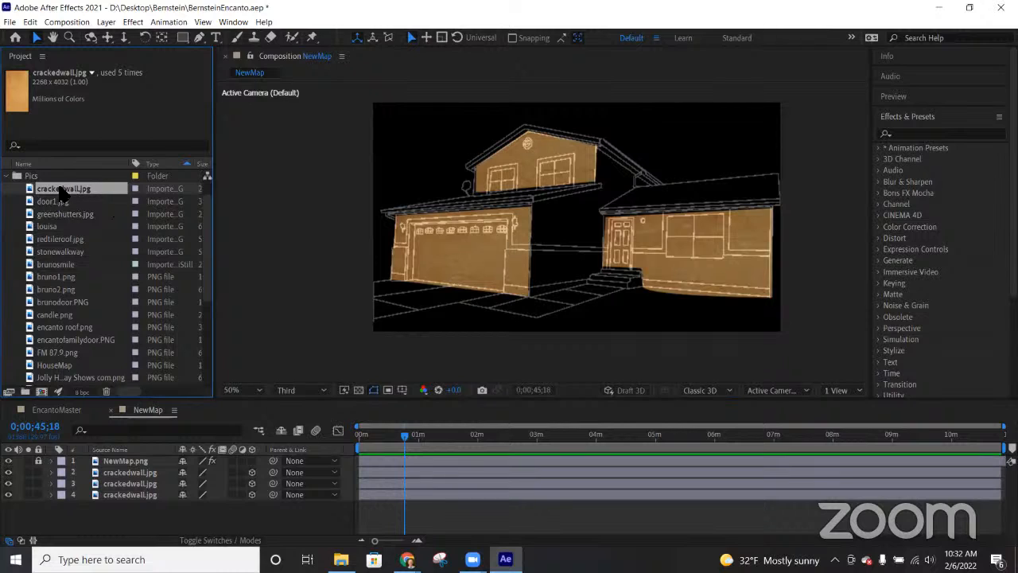
drag(60, 188, 108, 475)
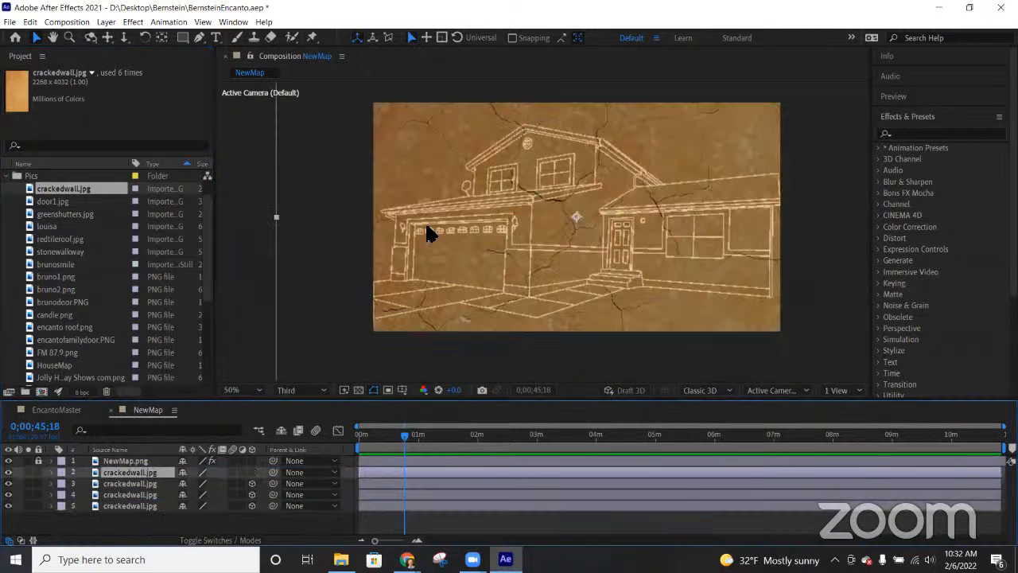
scroll(543, 227, down, 4)
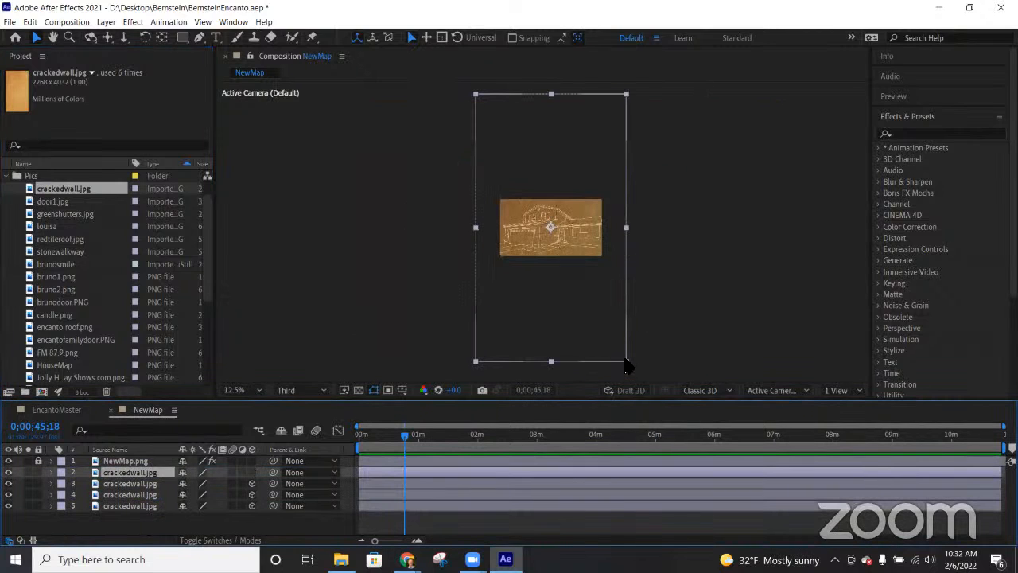
drag(615, 338, 581, 265)
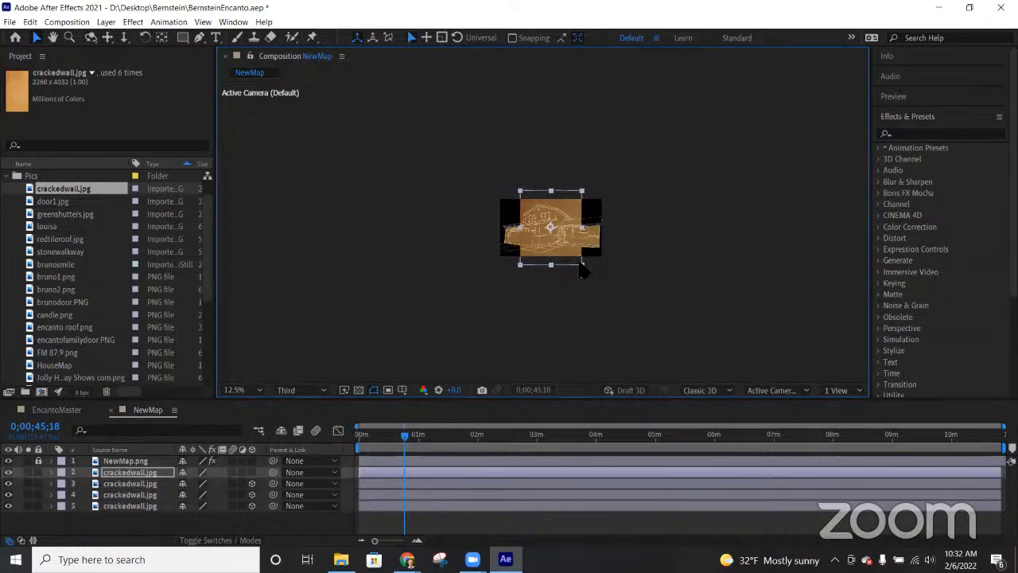
scroll(558, 270, up, 4)
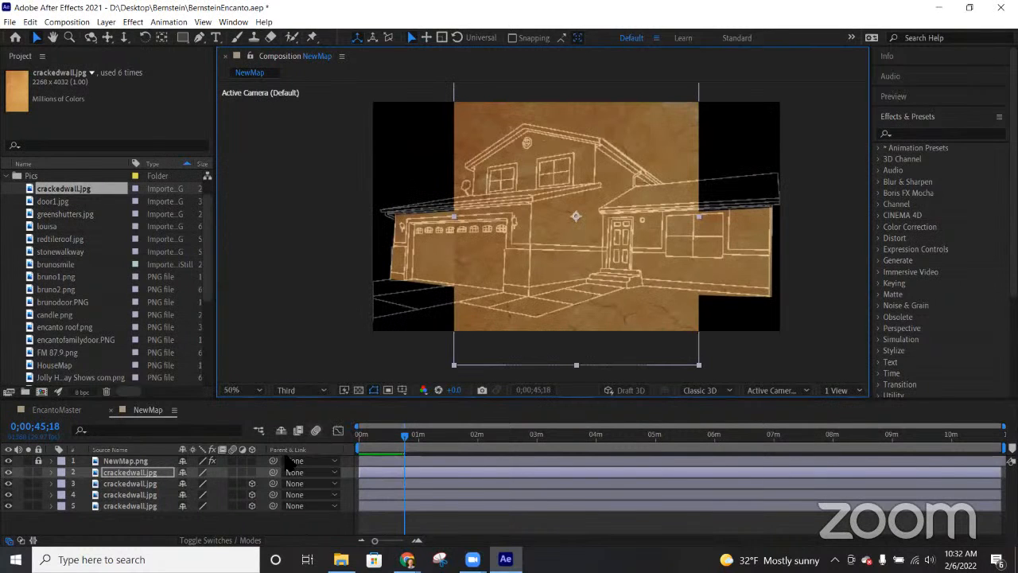
Step: Make the new crackedwall.jpg layer 3D, then rotate and position it to match the perspective of the side wall between garage and front door
click(252, 472)
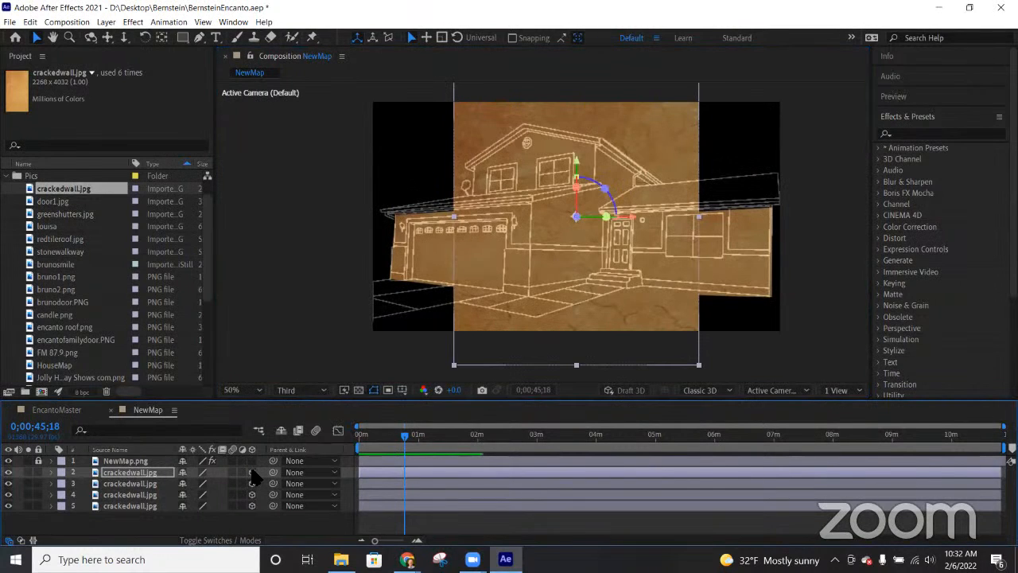
drag(606, 216, 637, 221)
drag(559, 247, 584, 239)
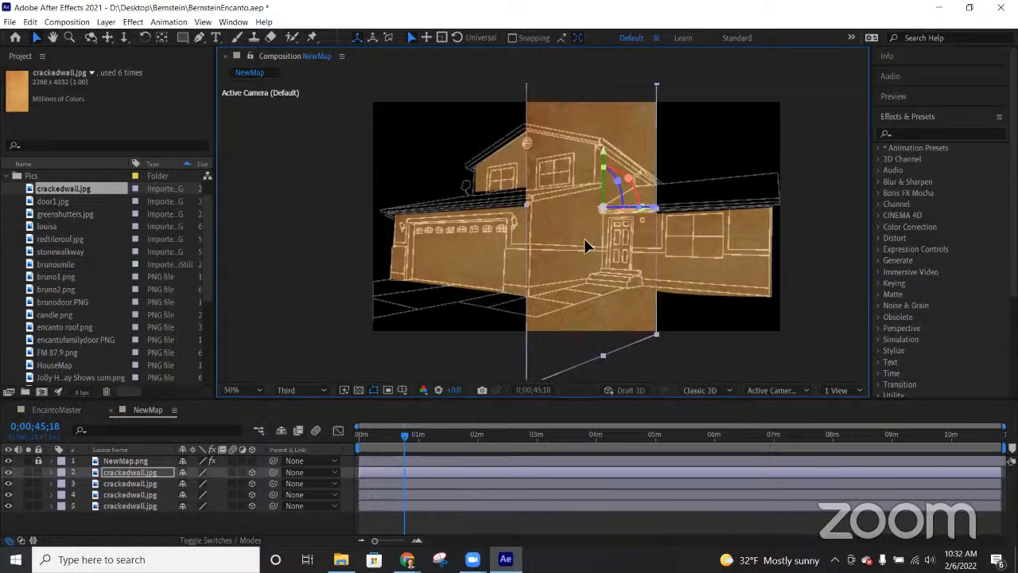
drag(625, 181, 629, 179)
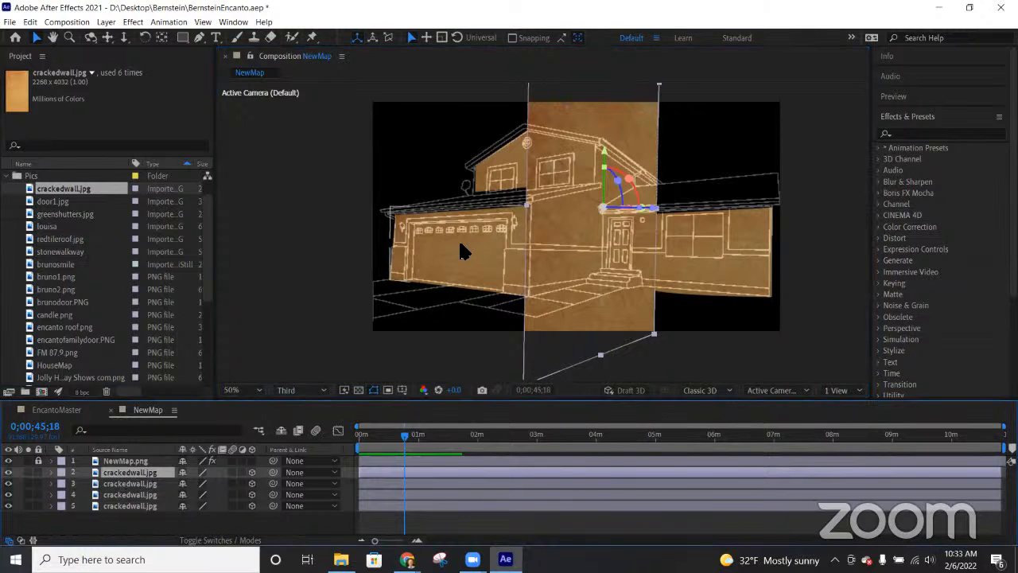
Step: Mask the new crackedwall.jpg copy with a closed Pen path tracing the side wall from the garage corner along the rooflines to the entry steps
key(g)
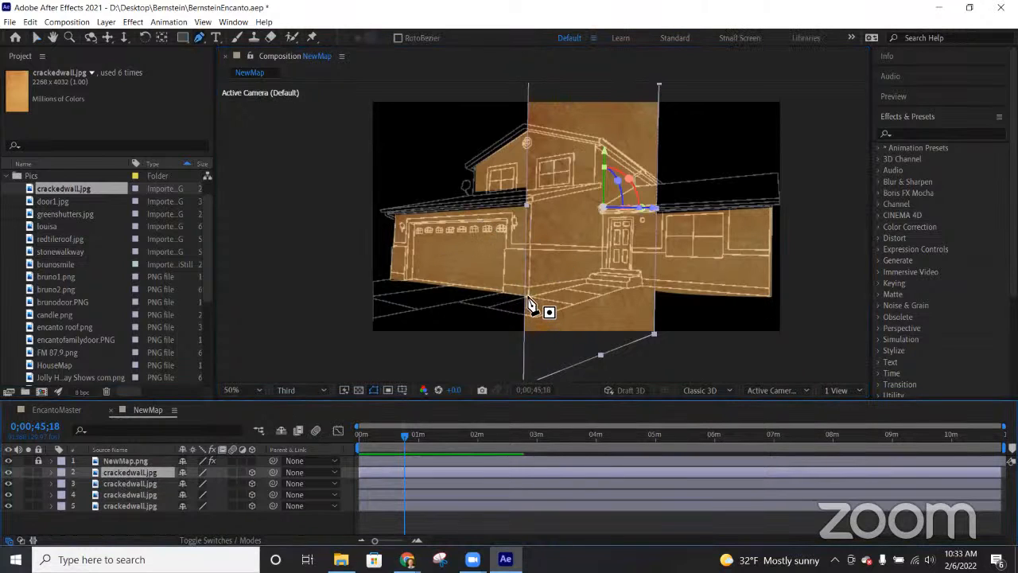
click(528, 294)
click(531, 203)
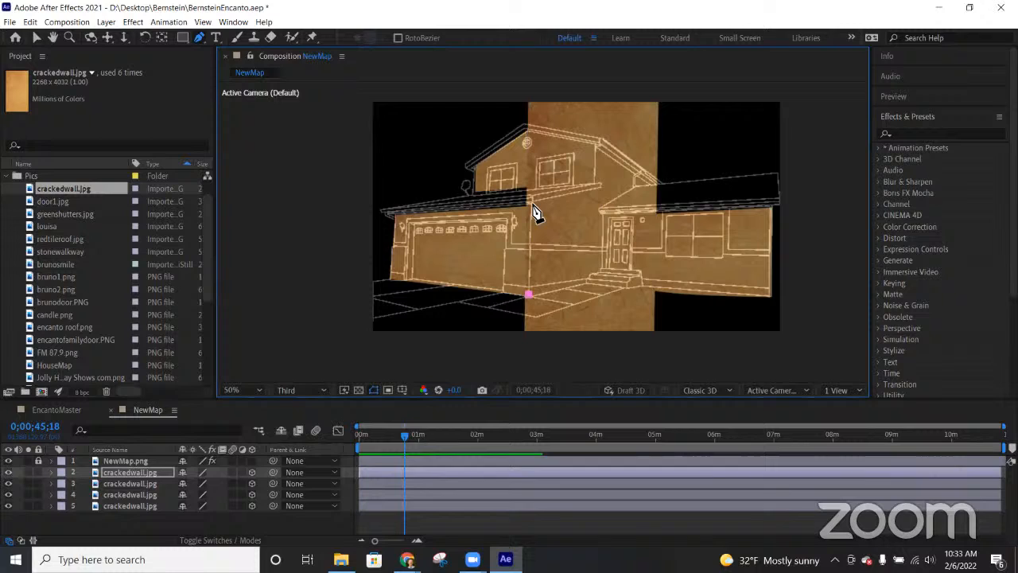
click(595, 189)
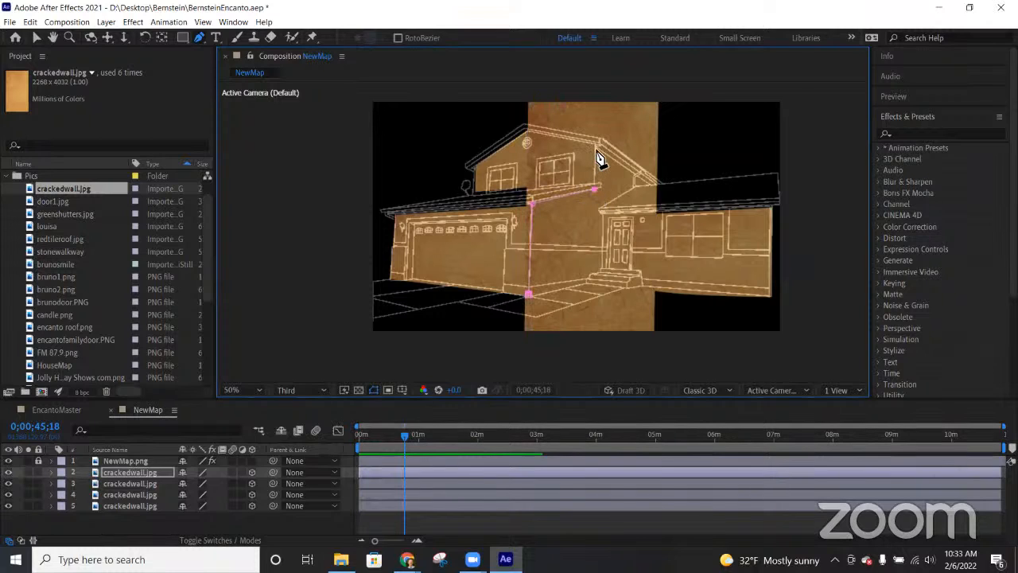
click(596, 148)
click(649, 186)
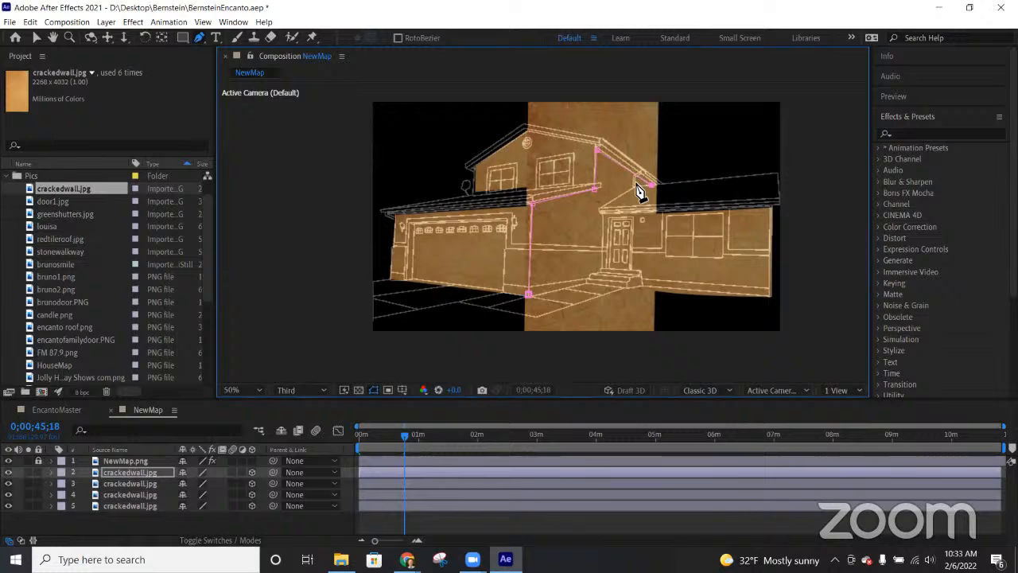
click(599, 214)
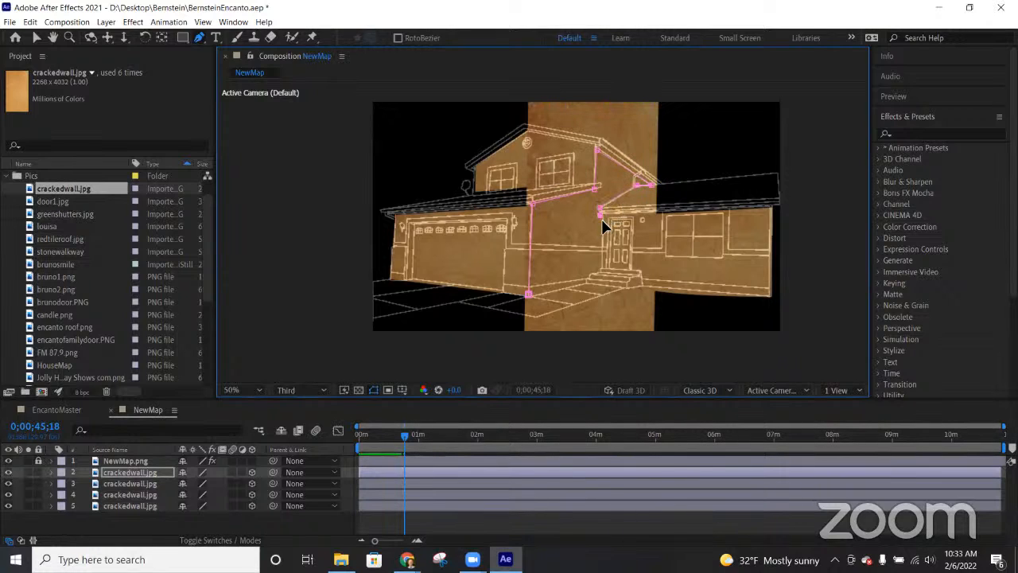
click(585, 283)
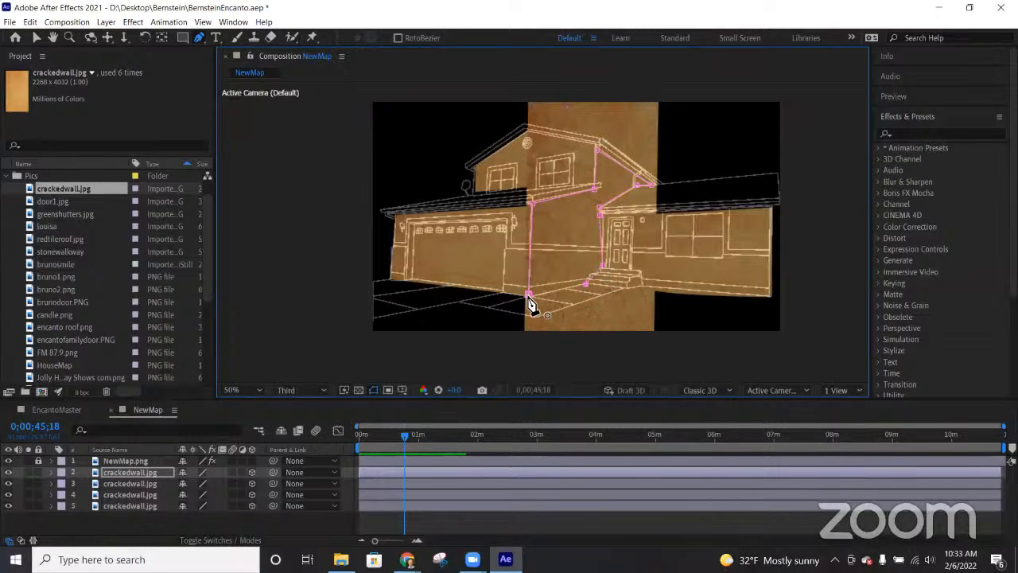
click(528, 295)
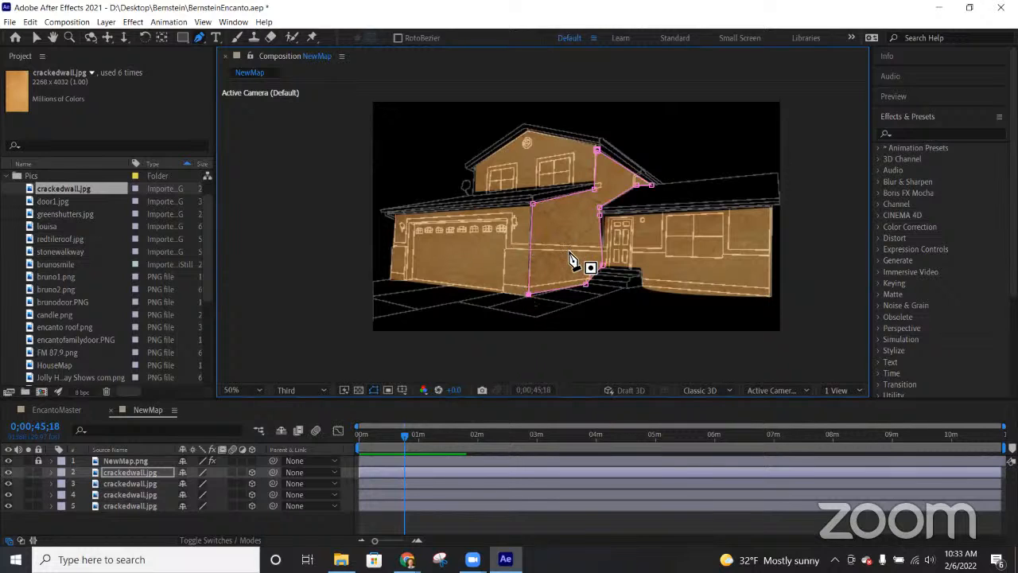
key(v)
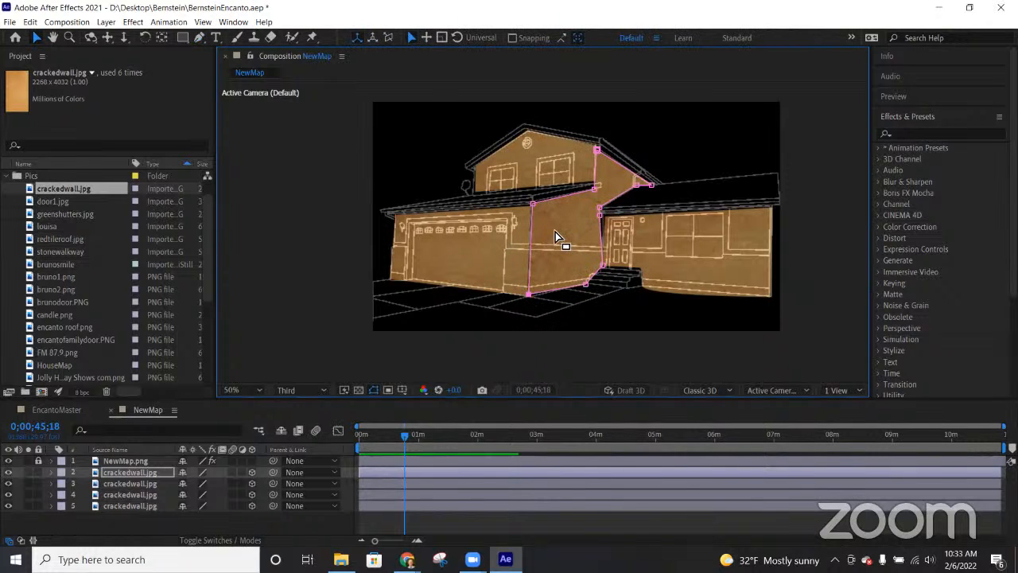
Step: Save the BernsteinEncanto.aep project and view the available Save As options
key(ctrl+s)
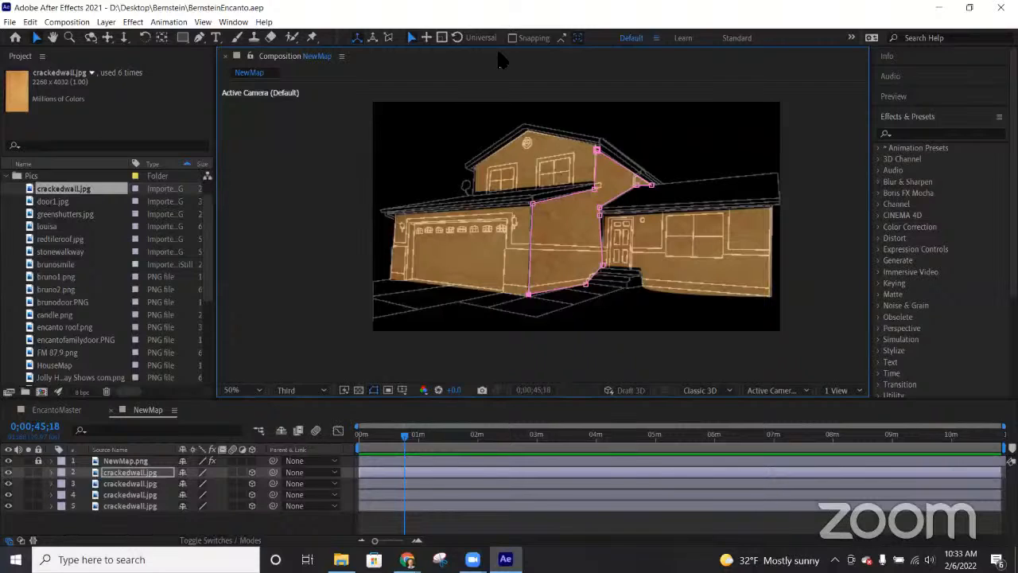
click(10, 22)
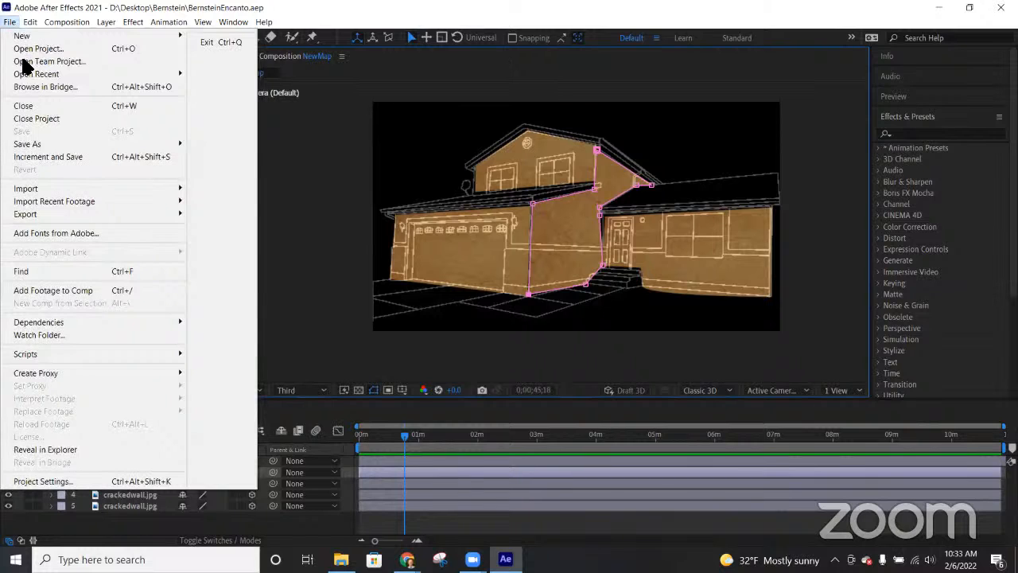
mouse_move(32, 148)
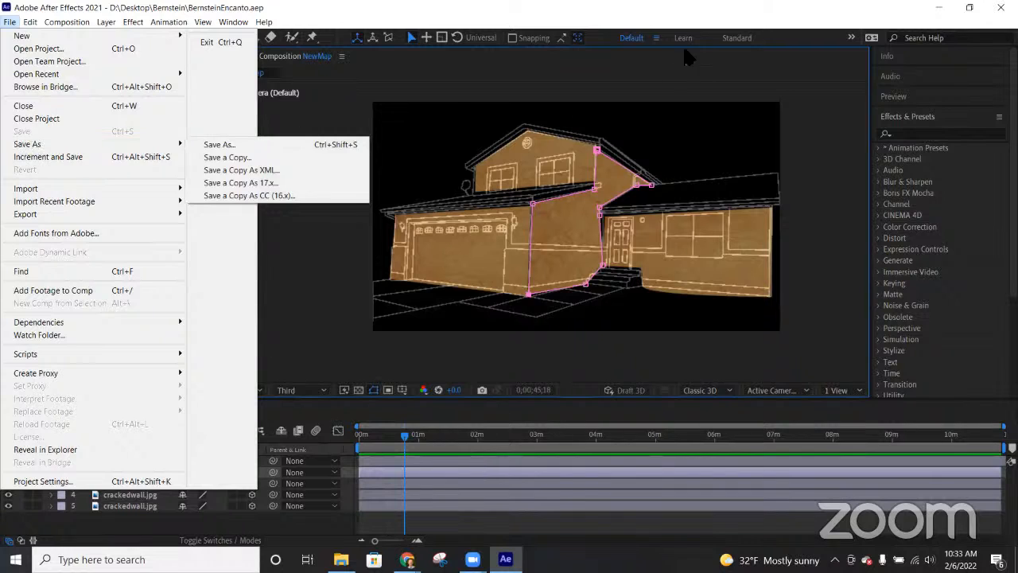
click(697, 30)
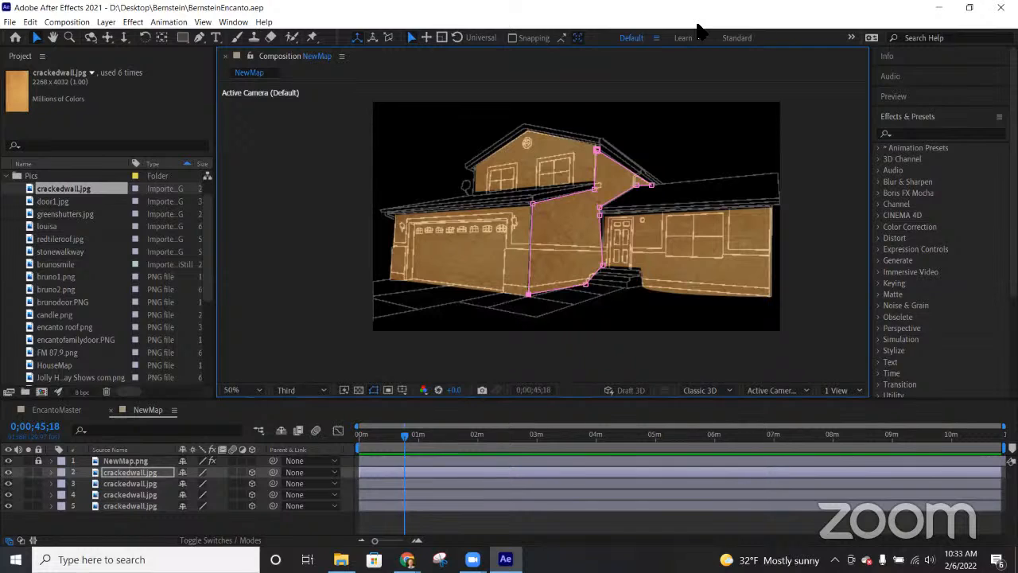
Step: Try duplicating the garage wall's crackedwall.jpg layer, and undo the duplication
click(115, 507)
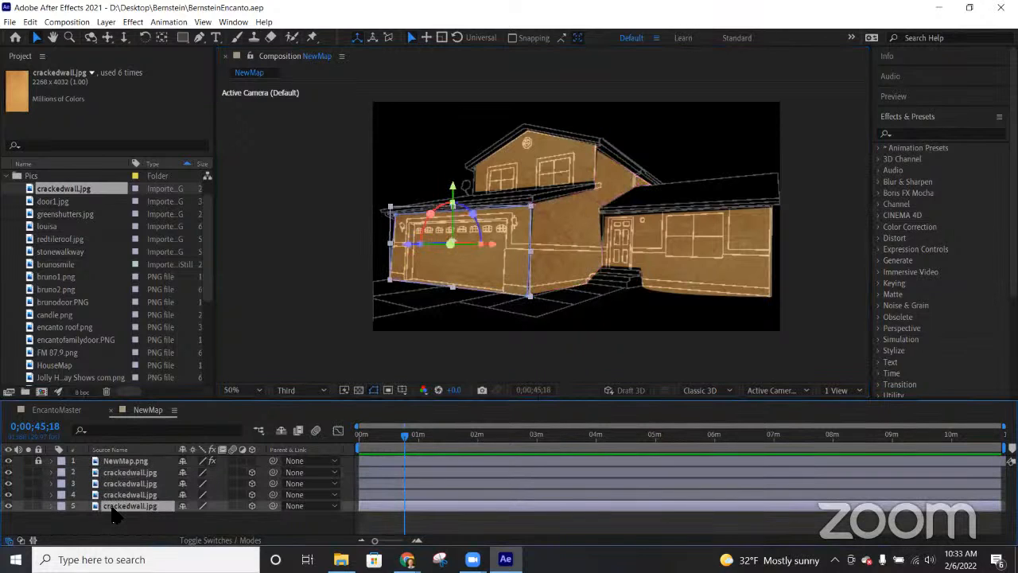
key(ctrl+d)
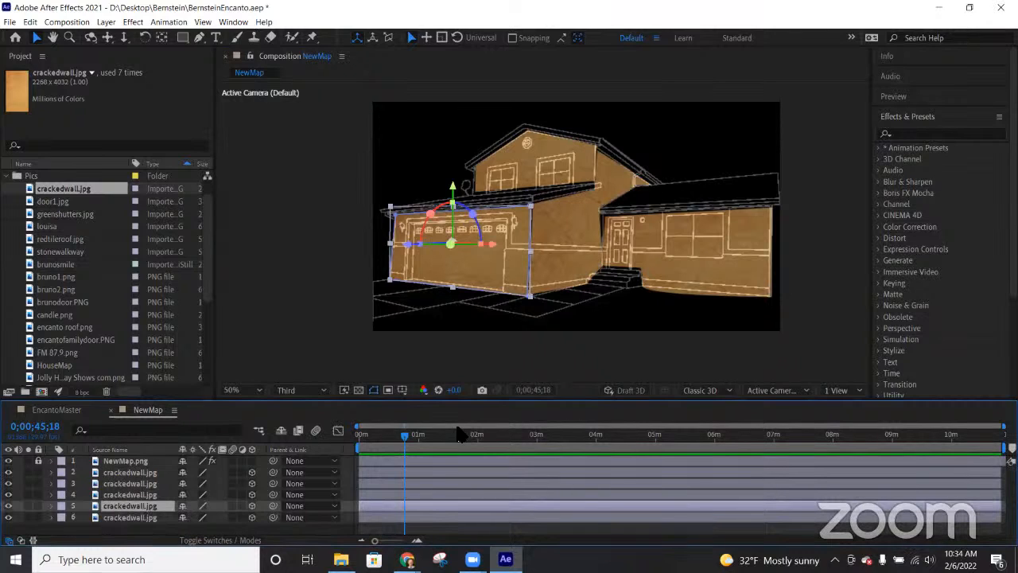
key(ctrl+z)
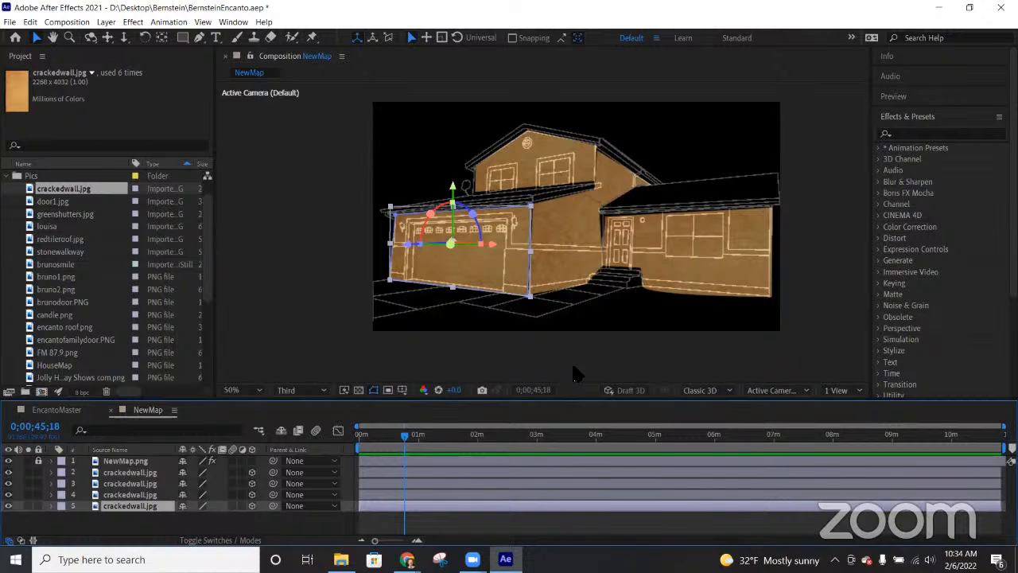
Step: Examine the finished facade in the EncantoMaster composition for comparison and return to the NewMap composition
click(53, 412)
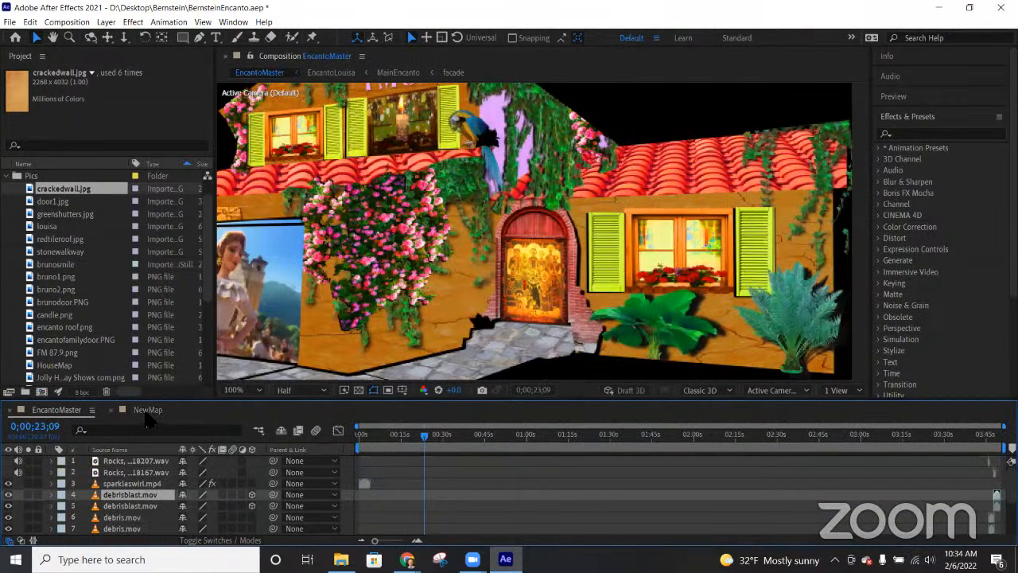
click(148, 410)
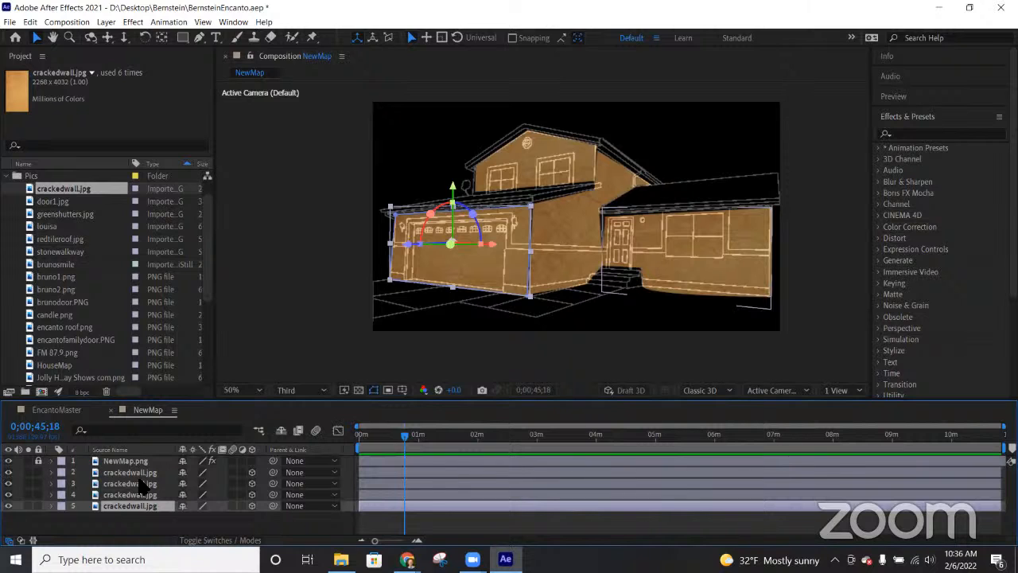
click(48, 409)
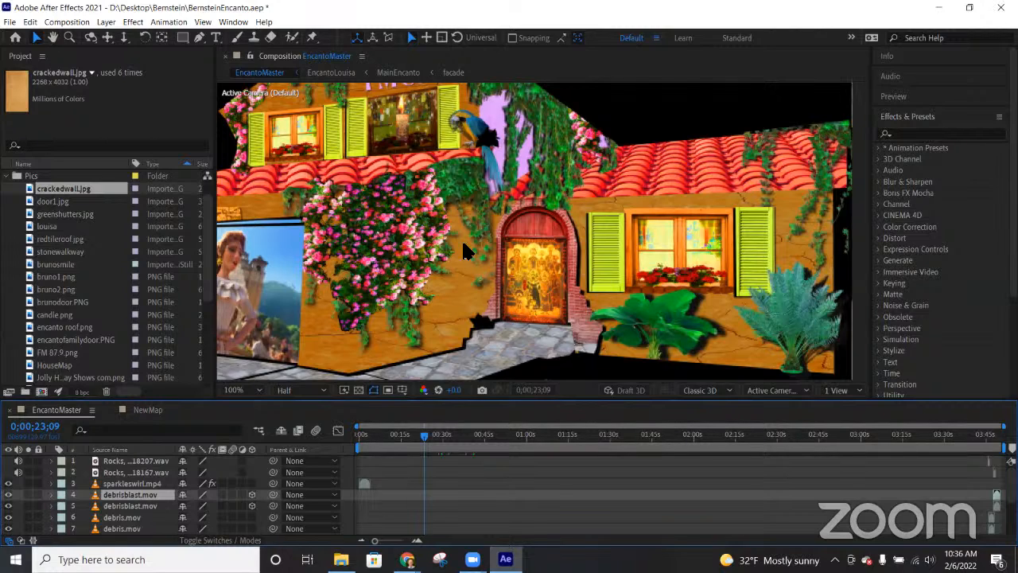
click(145, 412)
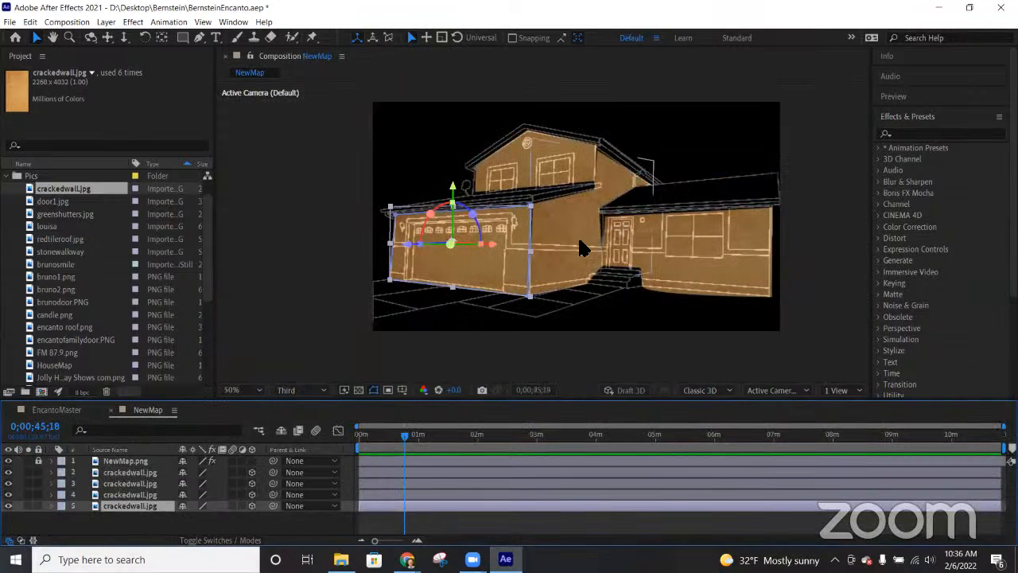
Step: Preview the palm leaves.png and palm trees.png images in the project's Pics folder, ending with palm leaves.png selected
key(h)
drag(580, 259, 534, 281)
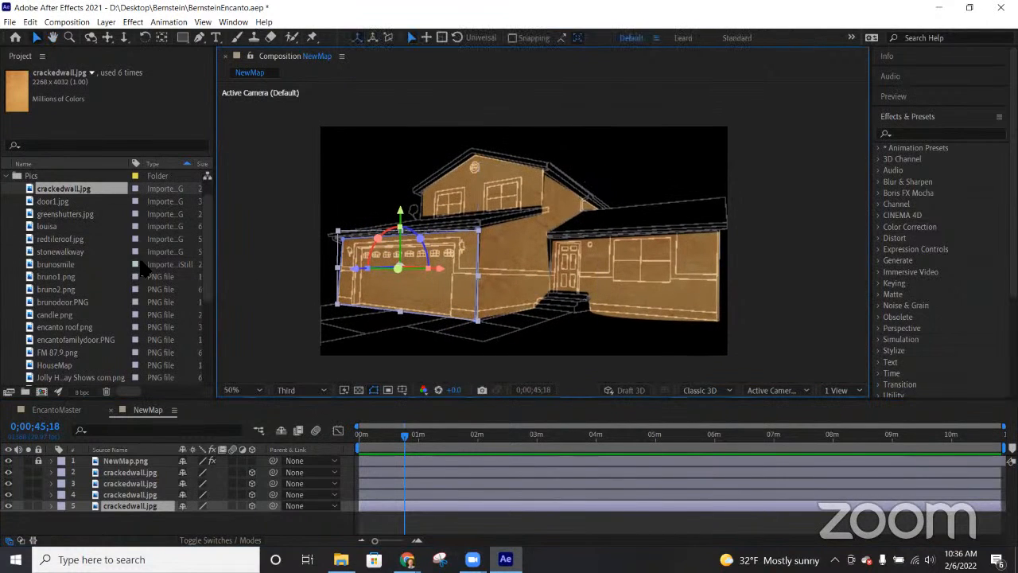
scroll(88, 296, down, 1)
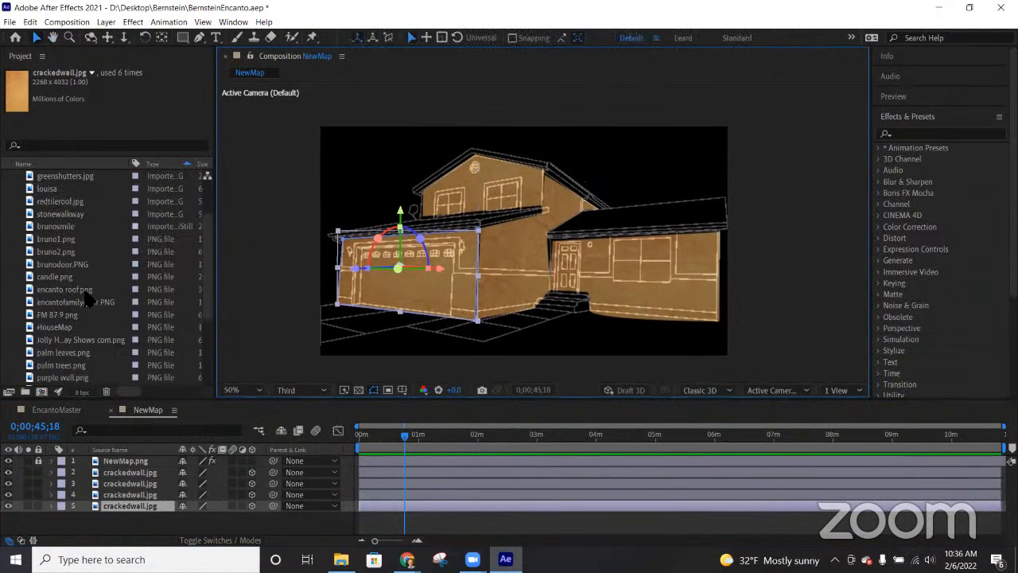
click(68, 354)
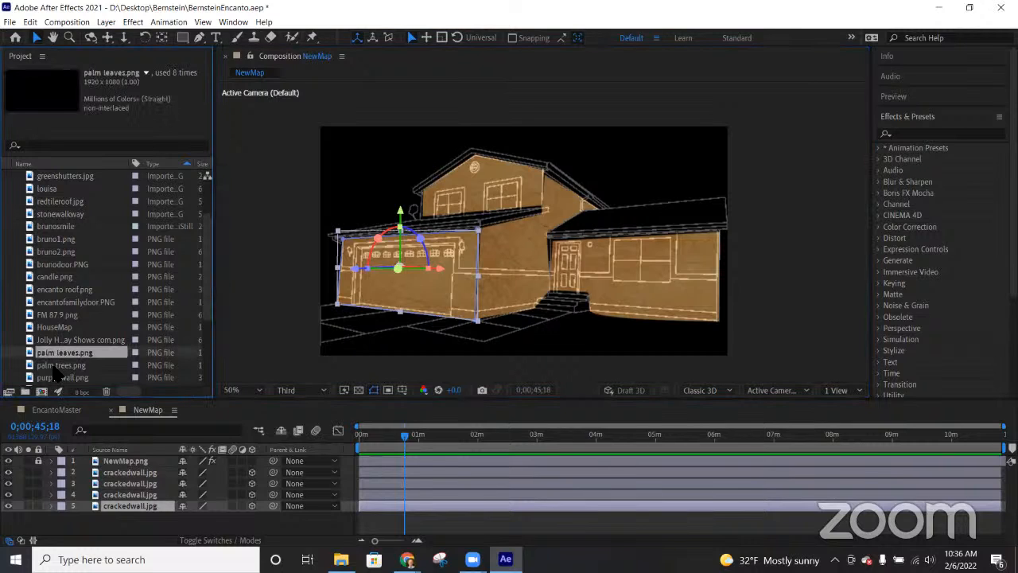
click(55, 365)
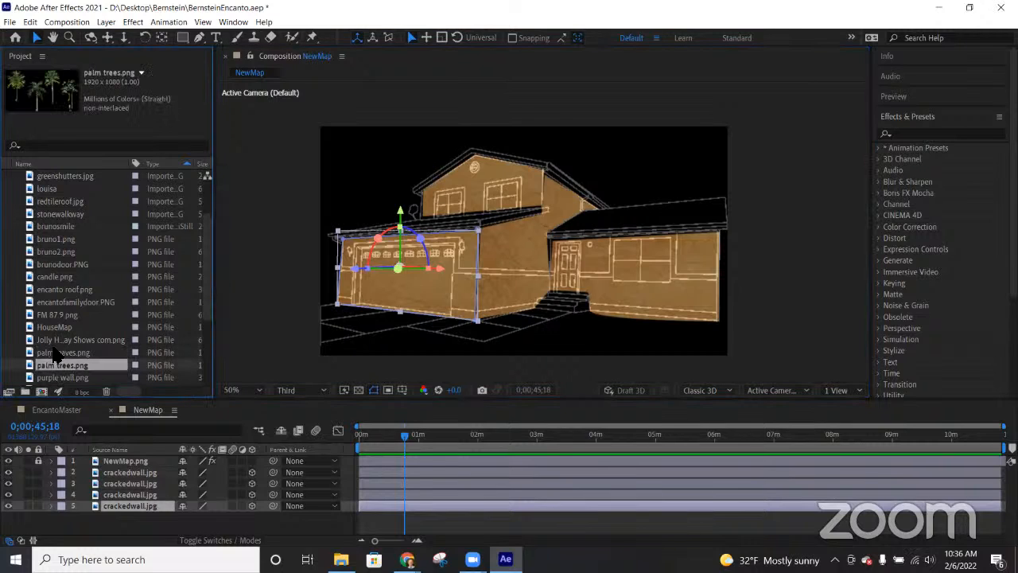
click(55, 353)
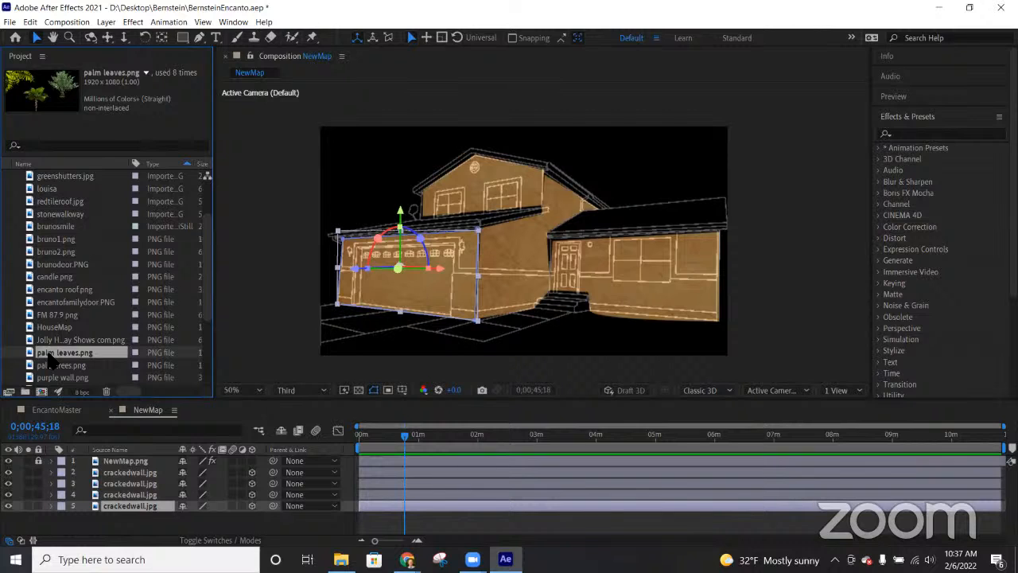
Step: Add palm leaves.png to the NewMap composition beneath NewMap.png, scale it down and position its bushy palm at the outer corner of the front-door wall
drag(49, 353, 75, 471)
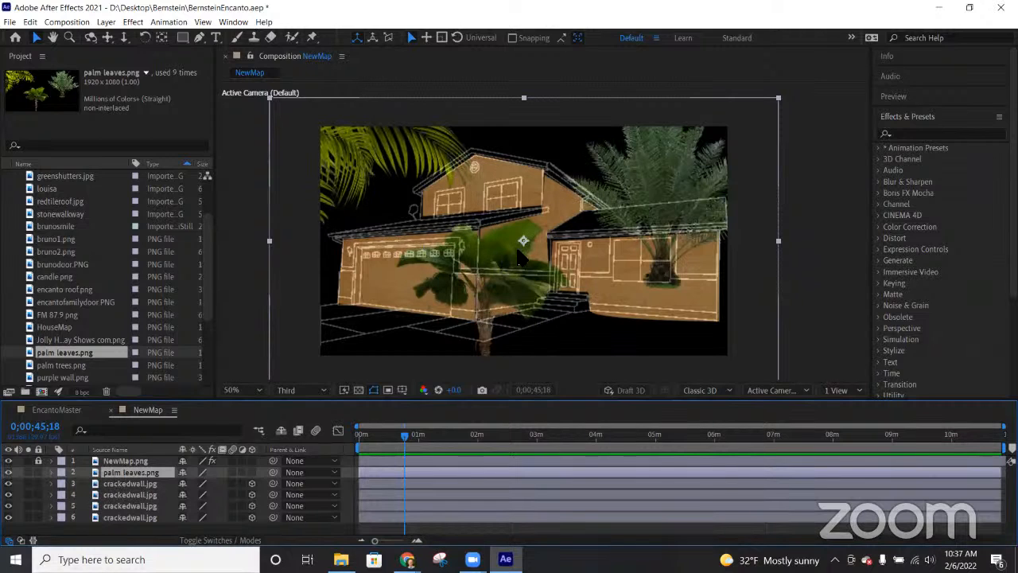
drag(533, 248, 489, 249)
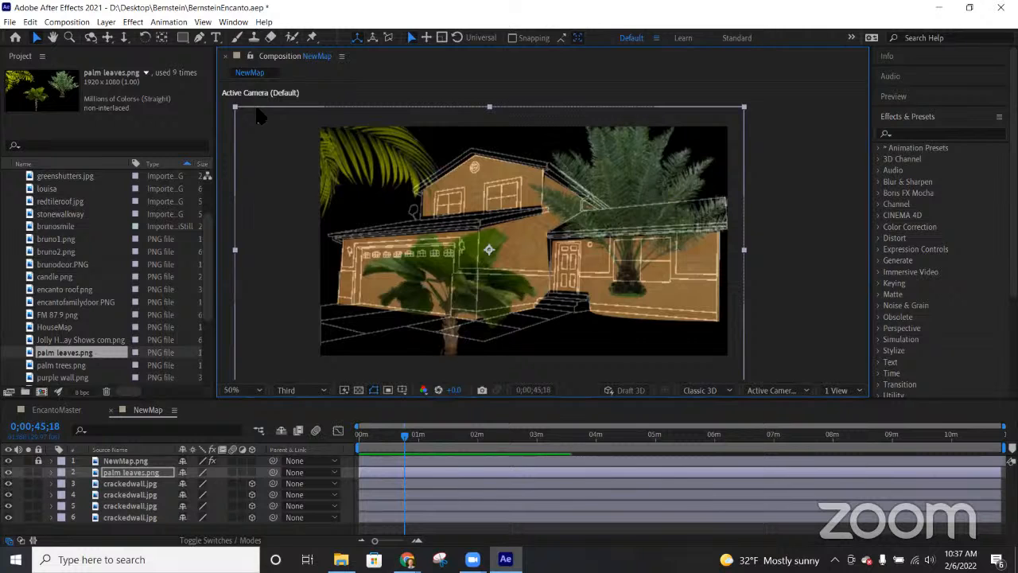
drag(237, 112, 358, 184)
drag(488, 252, 607, 303)
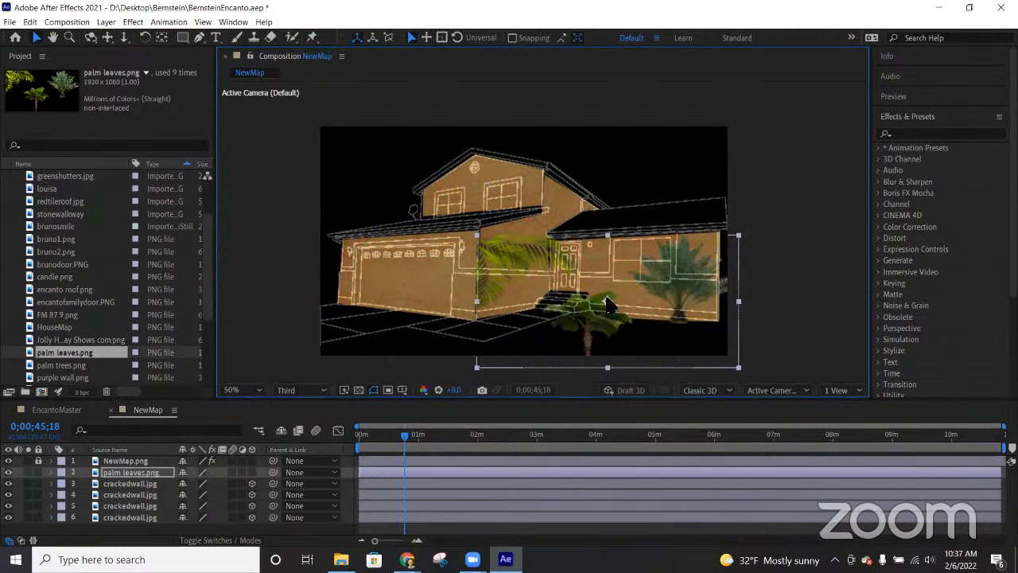
drag(738, 236, 704, 255)
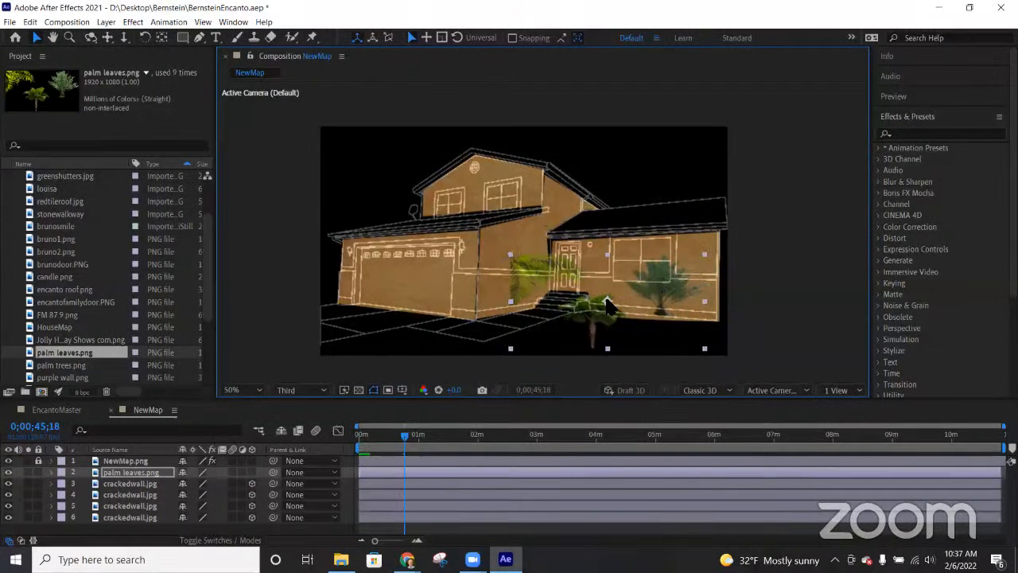
drag(607, 305, 628, 310)
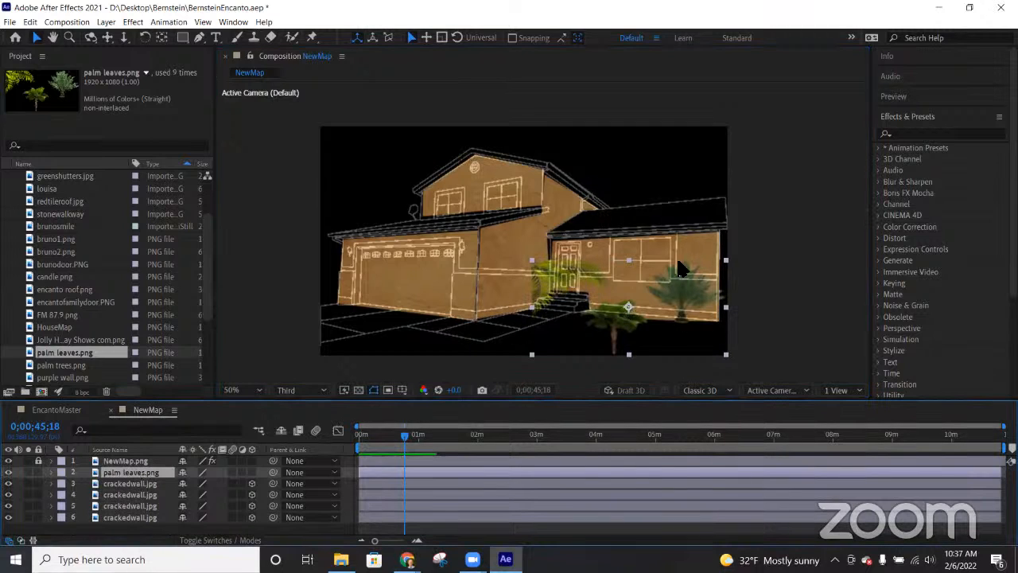
Step: Mask the palm leaves.png layer with the Pen tool, tracing a seven-point outline around the bushy palm at the wall's outer corner
key(g)
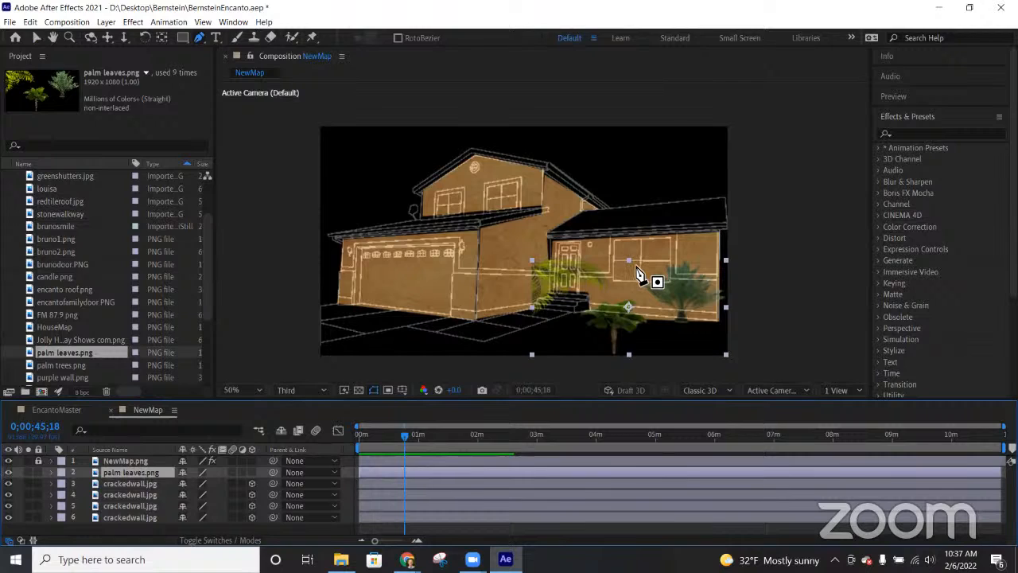
click(638, 266)
click(638, 301)
click(653, 325)
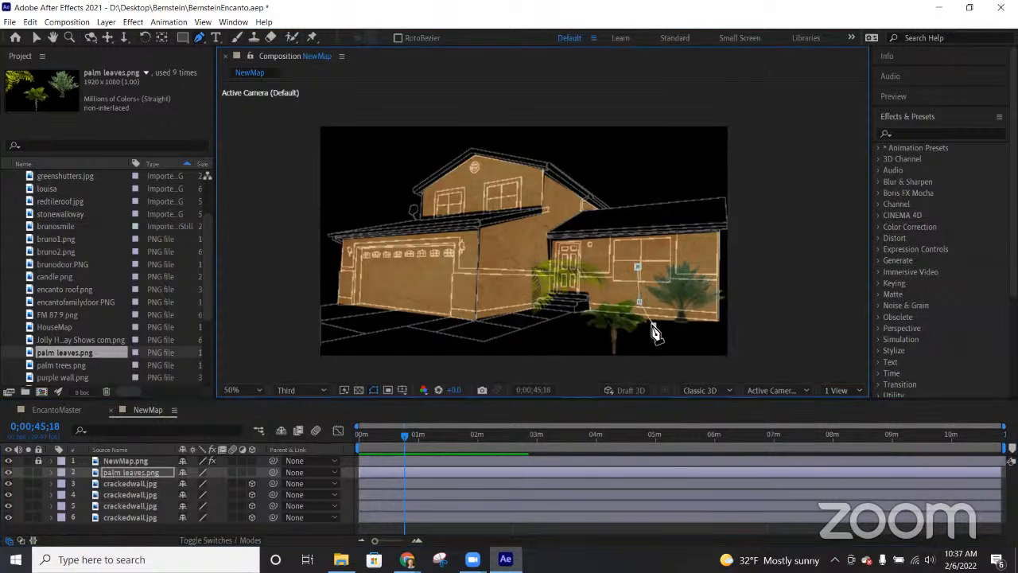
click(693, 327)
click(729, 309)
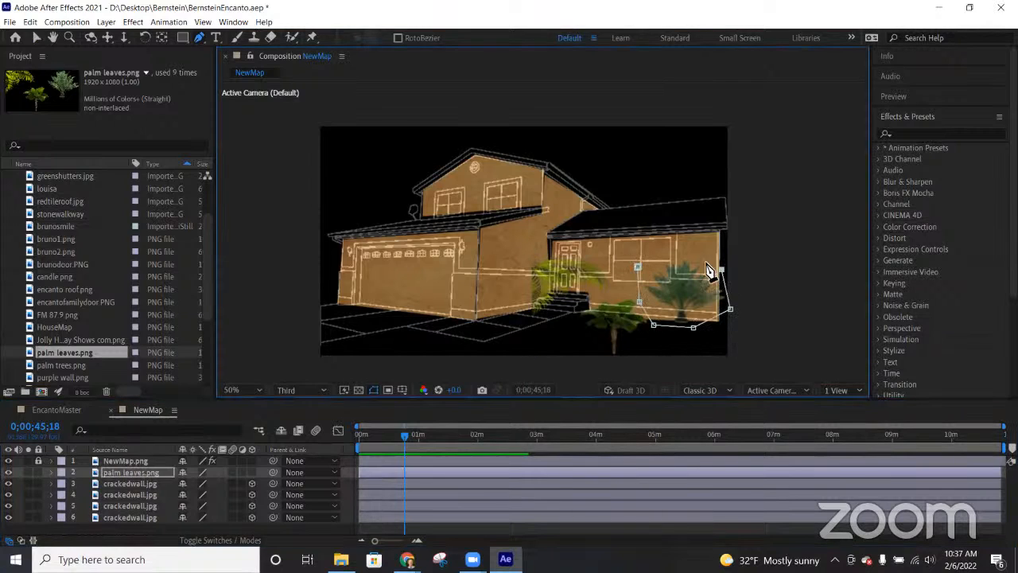
click(722, 270)
click(686, 247)
click(636, 265)
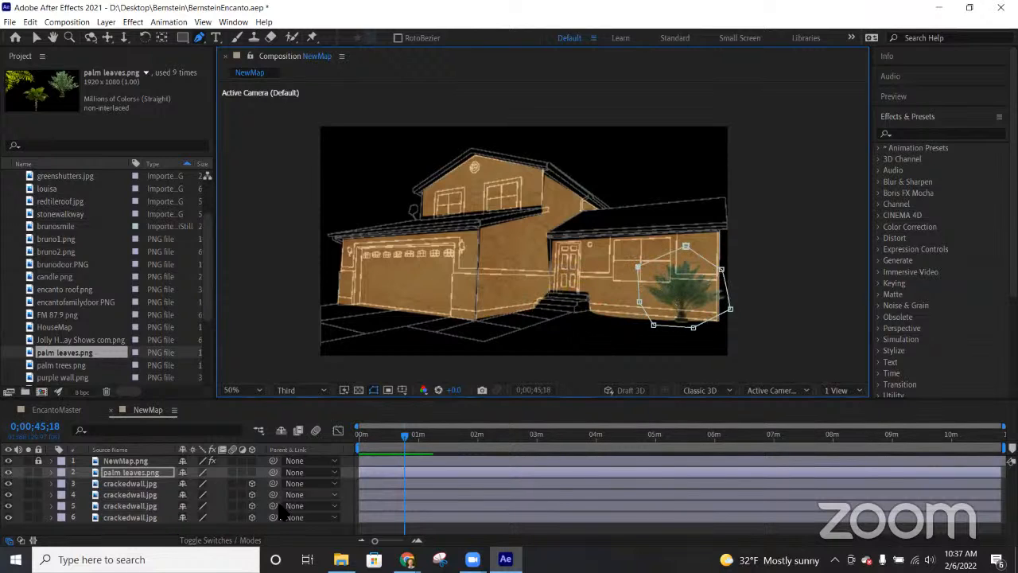
click(136, 474)
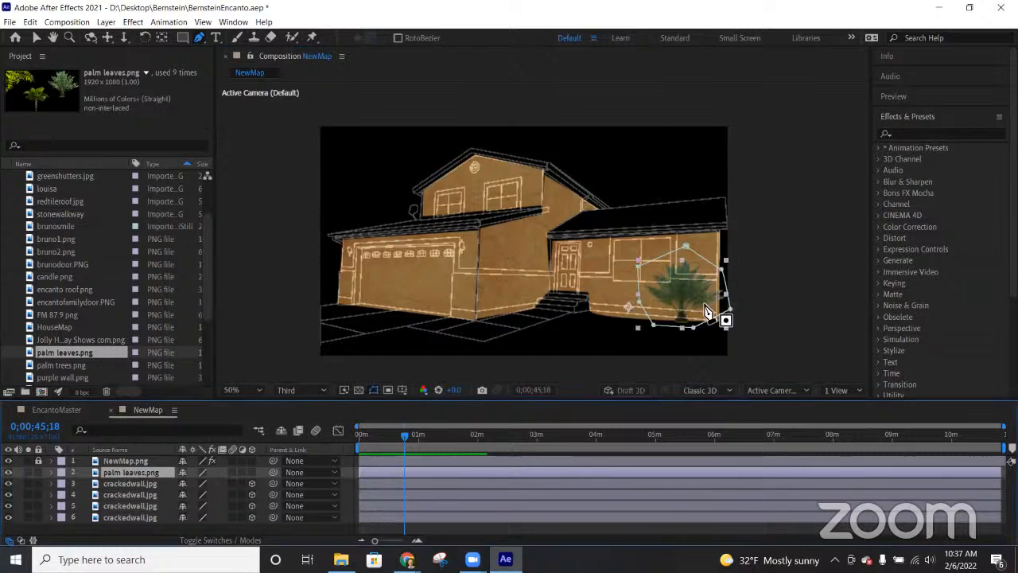
key(v)
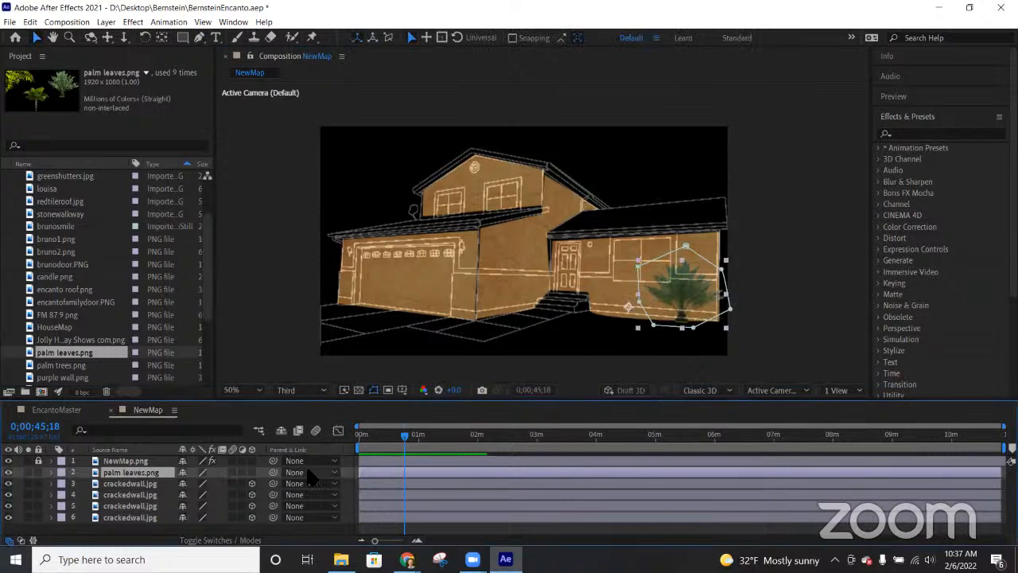
Step: Try making the palm leaves.png layer 3D, rotating it about Y and moving it along Z, and turn its 3D switch back off
click(252, 472)
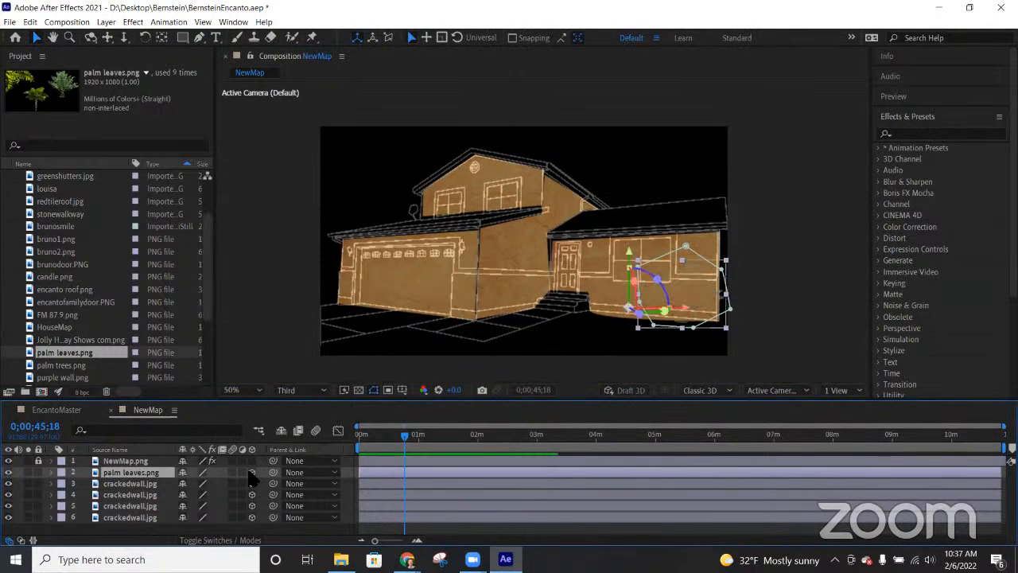
click(252, 472)
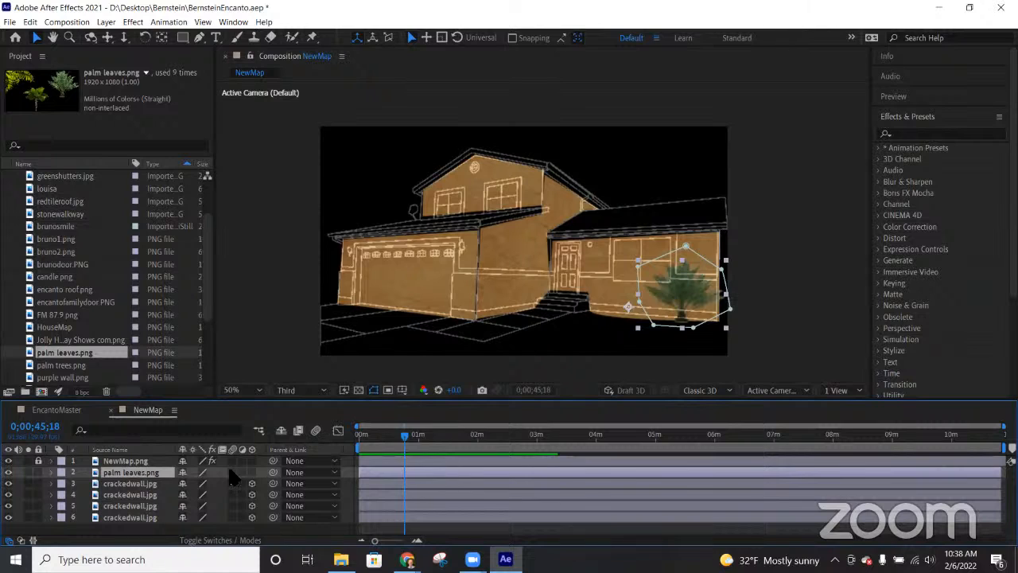
click(251, 472)
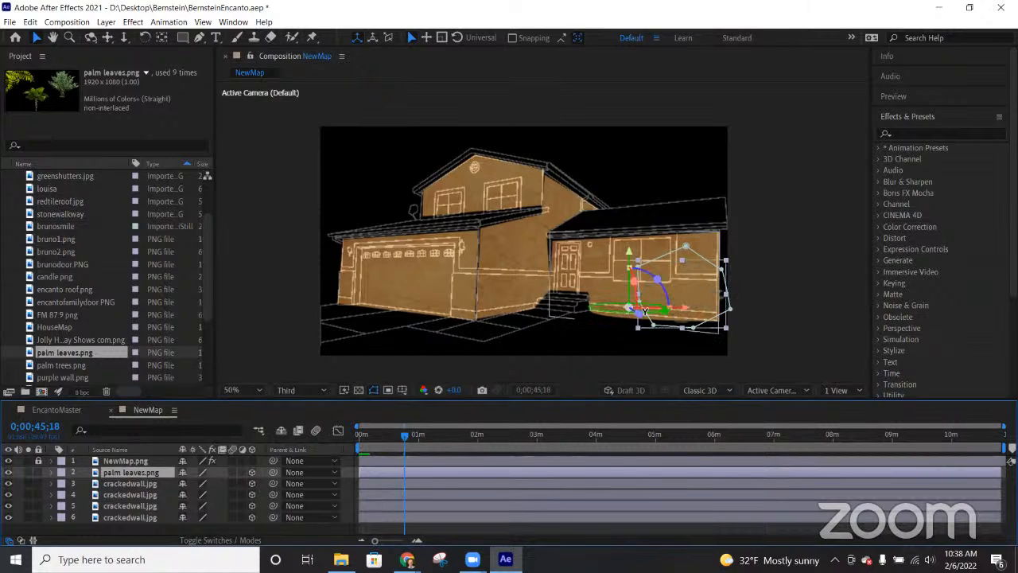
mouse_move(657, 310)
mouse_down()
mouse_move(646, 313)
mouse_move(659, 313)
mouse_up()
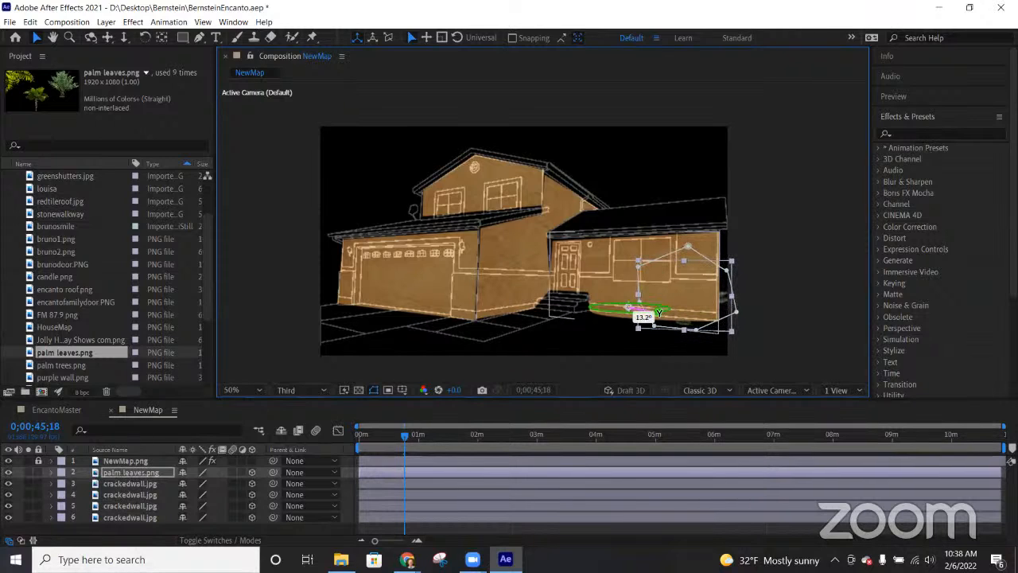
drag(659, 312, 654, 312)
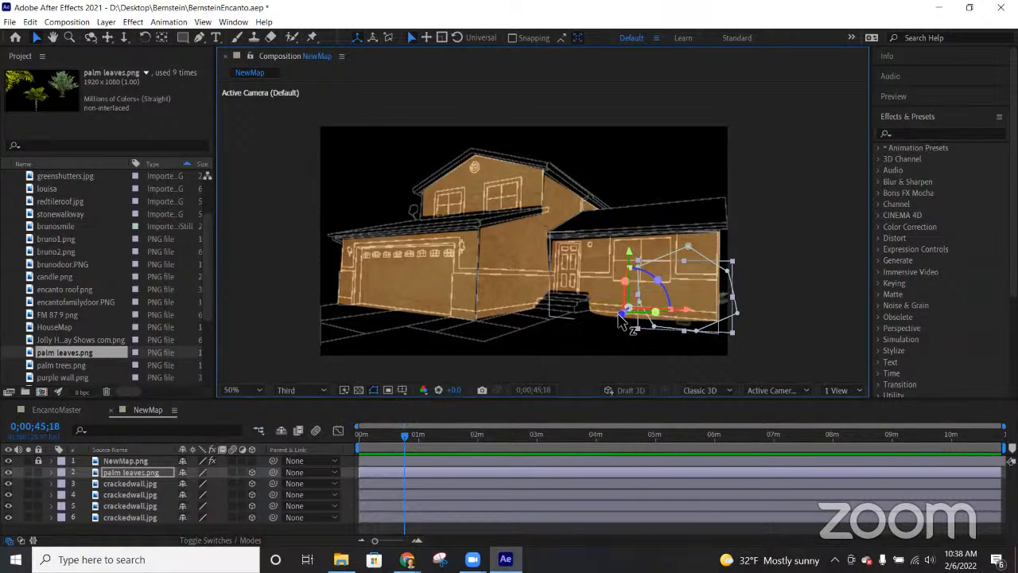
drag(622, 317, 585, 353)
click(253, 473)
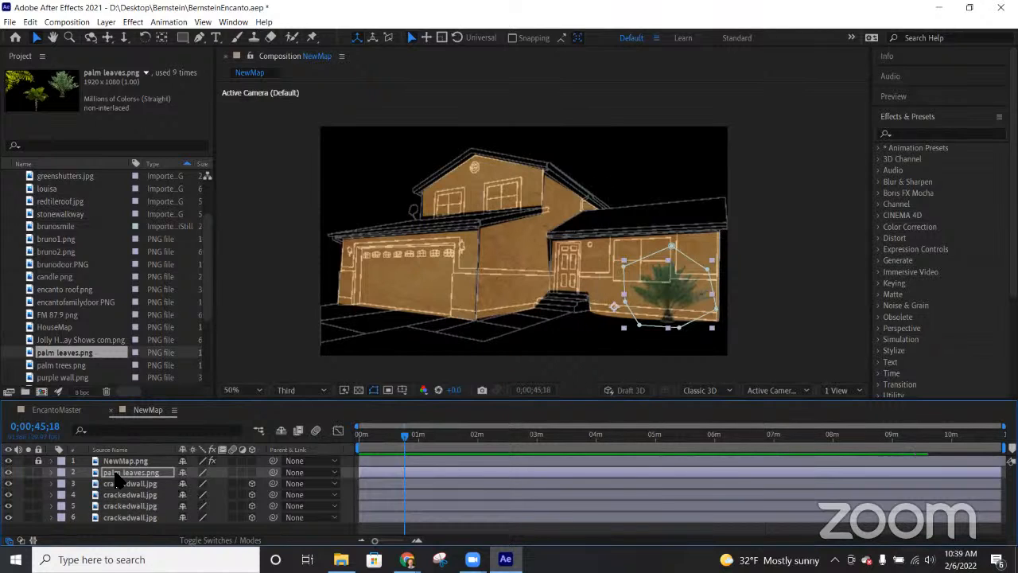
Step: Reposition the masked palm at the outer corner of the front-door wall and apply the Drop Shadow effect to it
drag(669, 299, 687, 304)
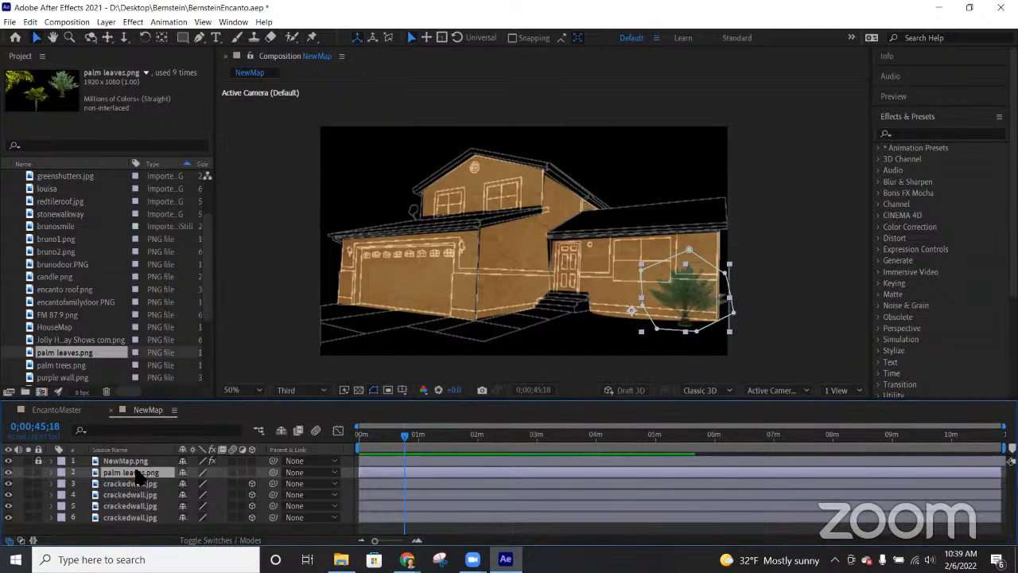
key(ctrl+space)
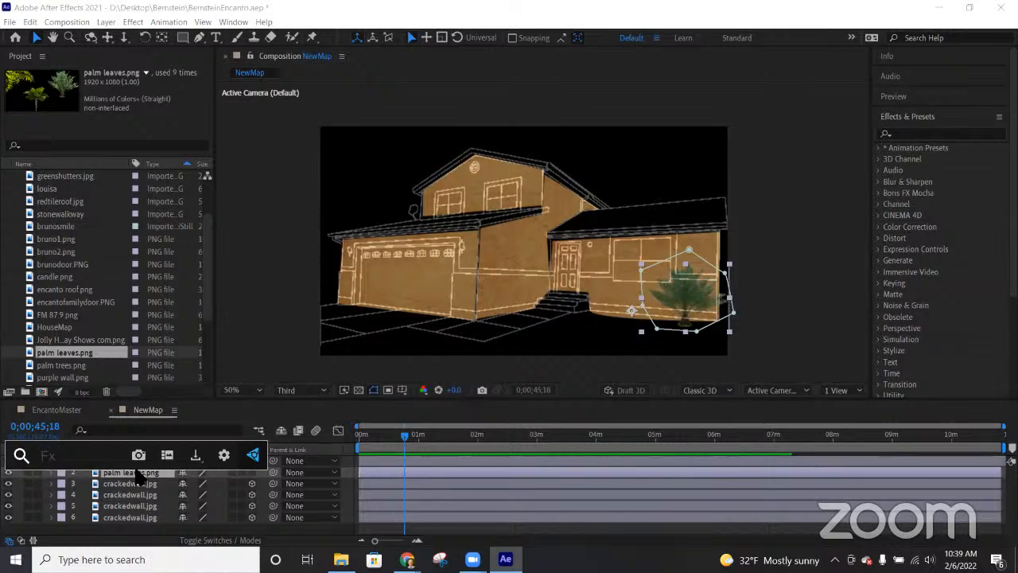
text(dr)
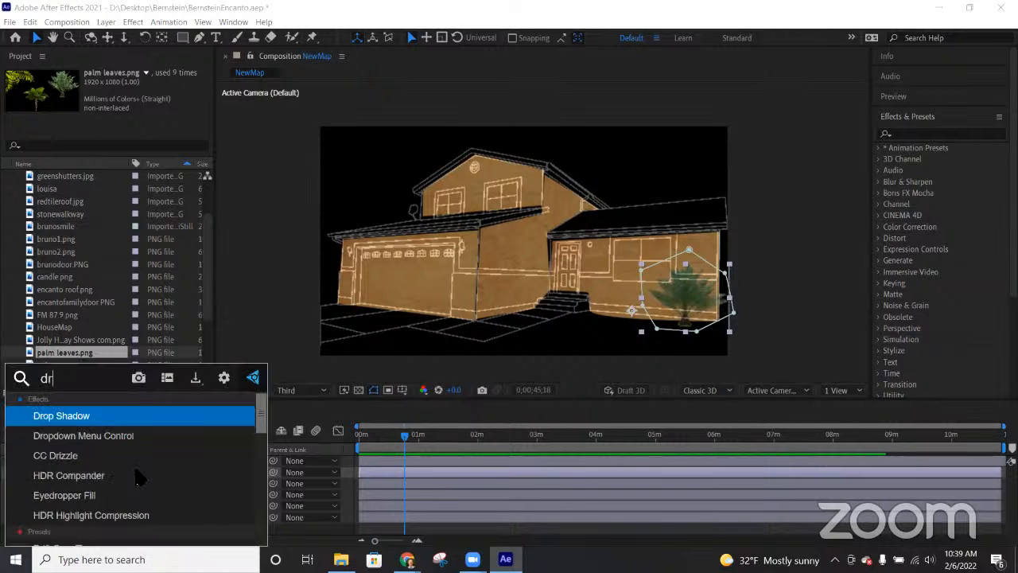
text(op)
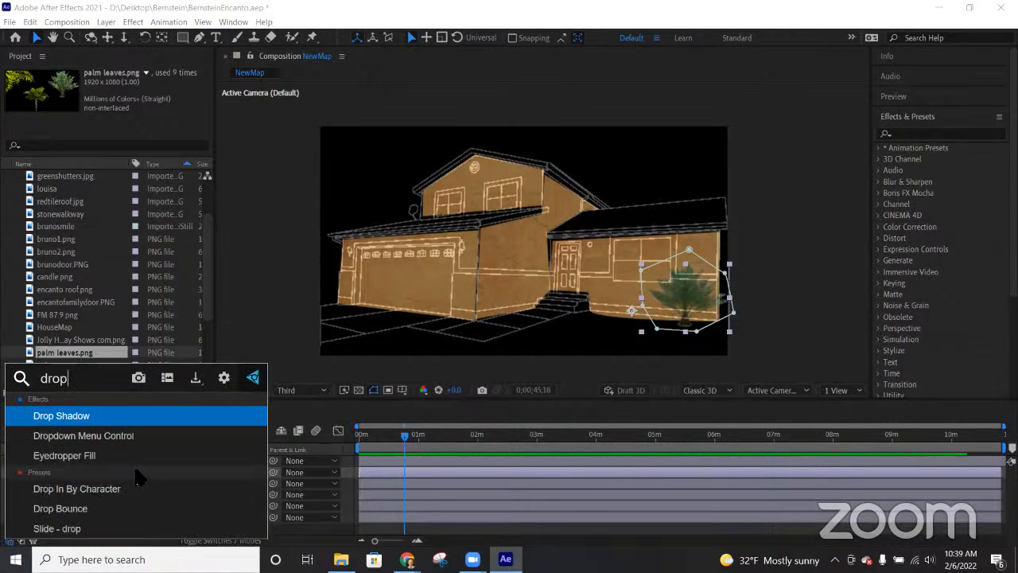
key(Return)
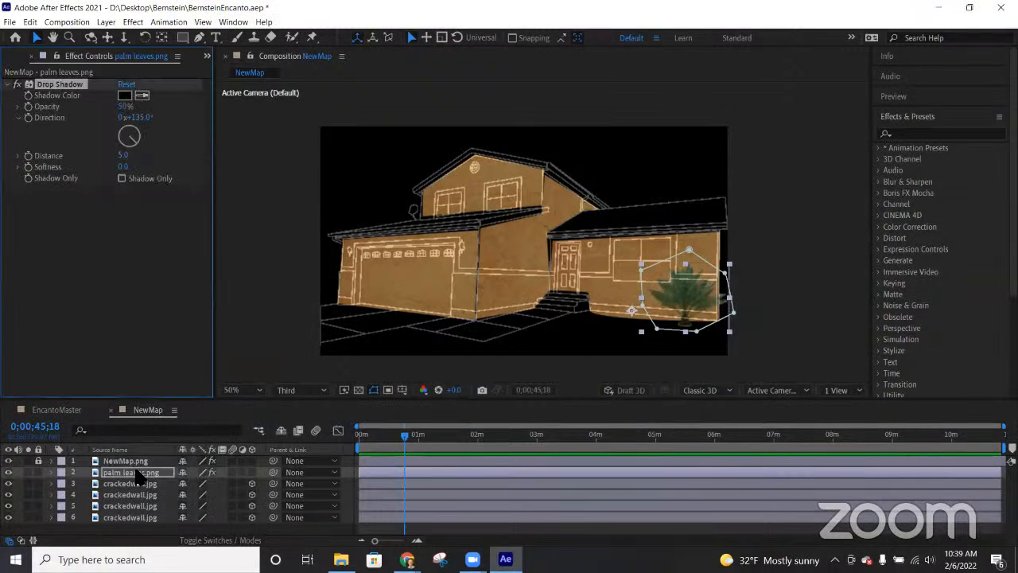
Step: Set the palm's drop shadow to 100% opacity, a distance of 67 and a direction of 121°
key(slash)
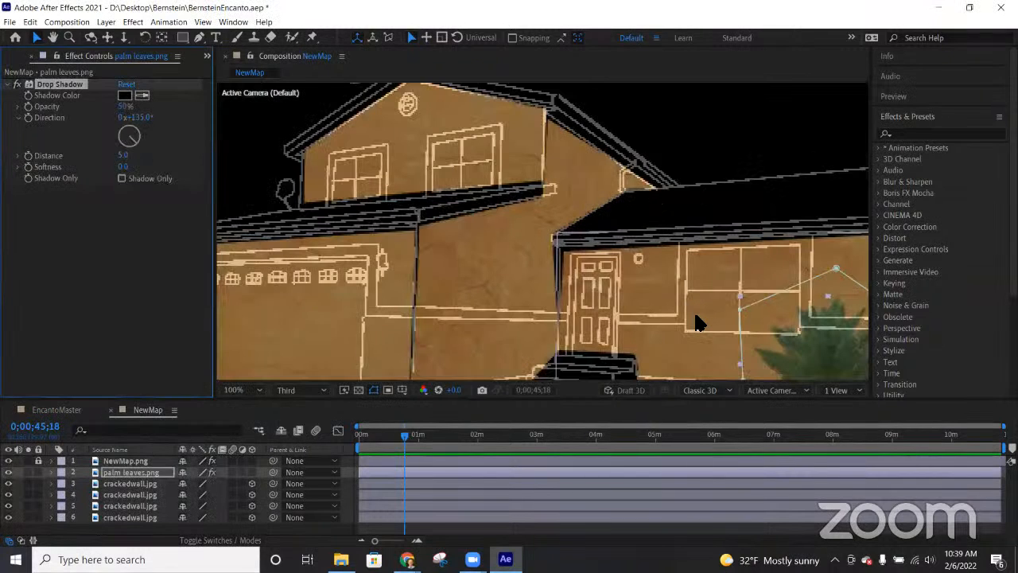
key(h)
drag(653, 317, 387, 202)
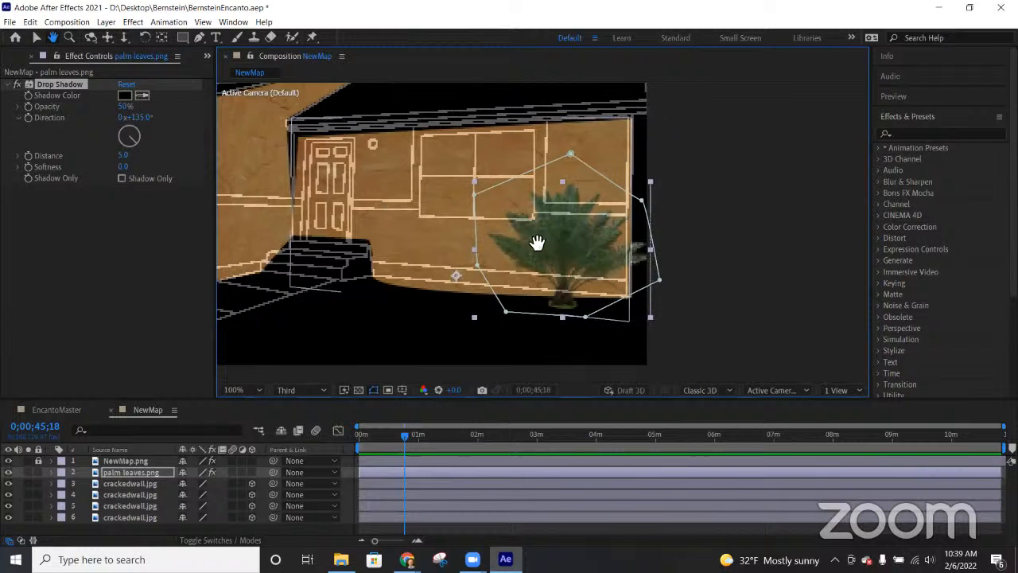
scroll(573, 244, up, 1)
scroll(573, 246, down, 1)
key(v)
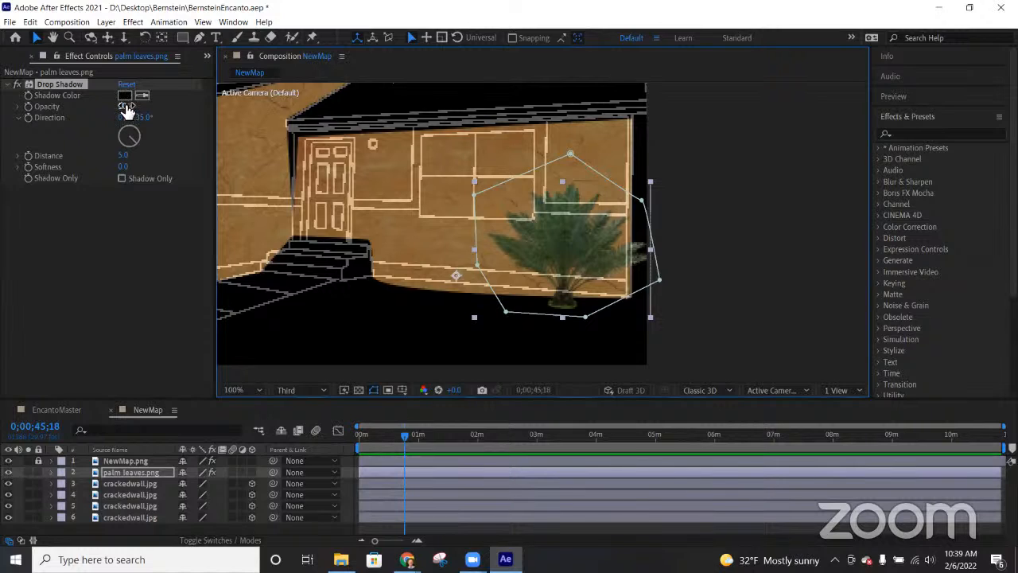
drag(127, 110, 237, 111)
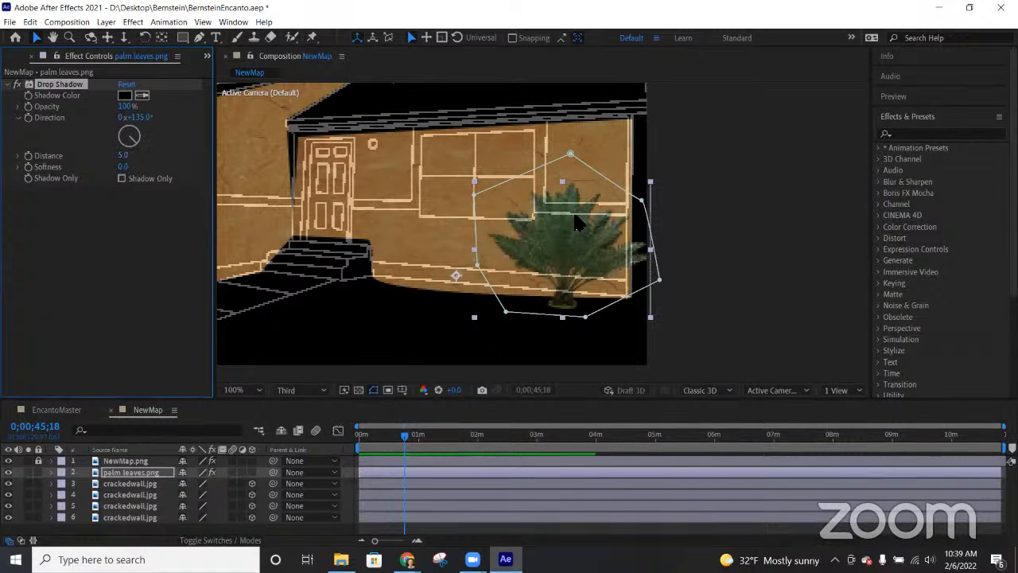
drag(123, 155, 170, 155)
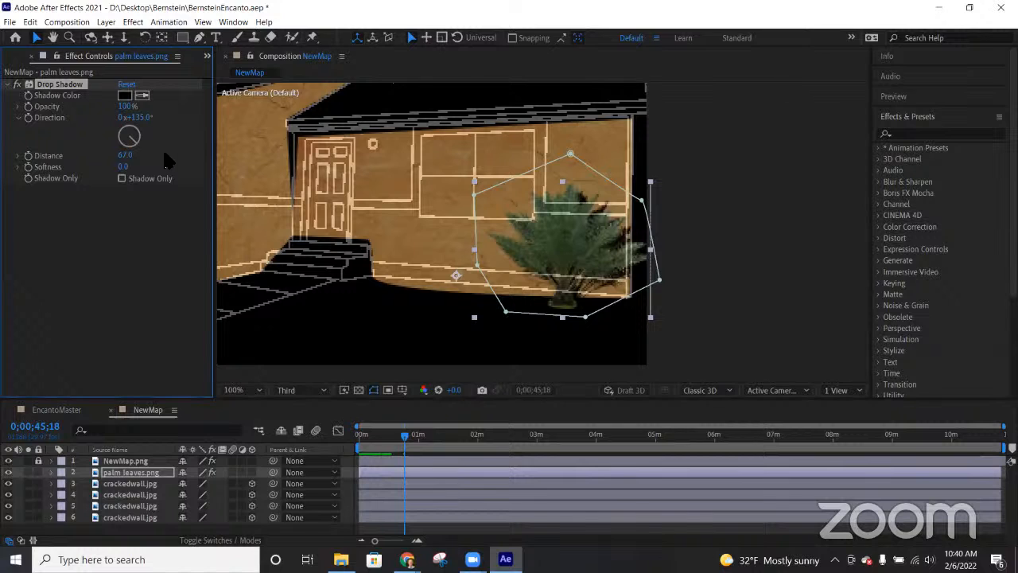
drag(134, 143, 82, 166)
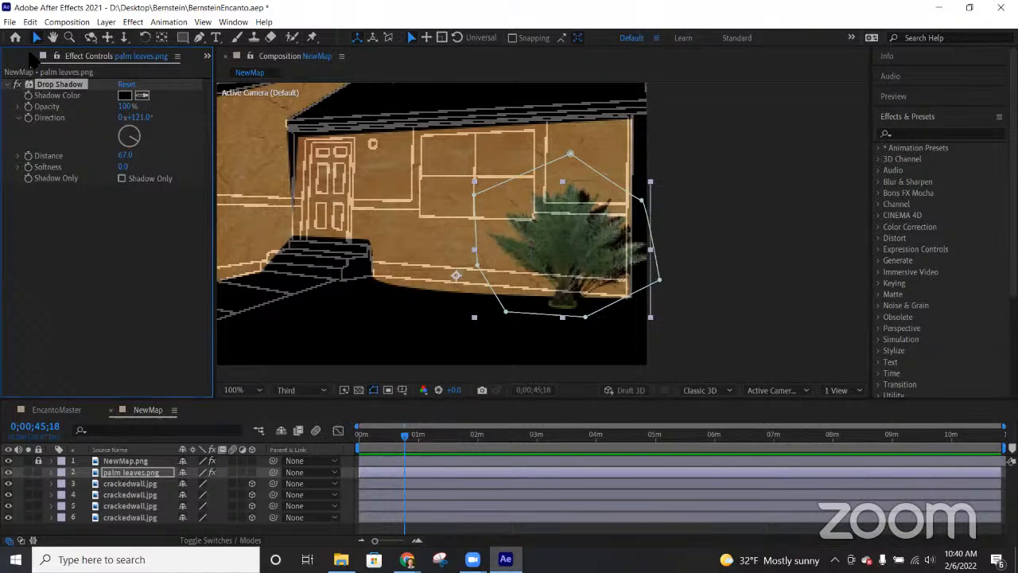
Step: Look through the project's Pics and Videos folders for further decorations and show the EncantoMaster composition for comparison
click(23, 56)
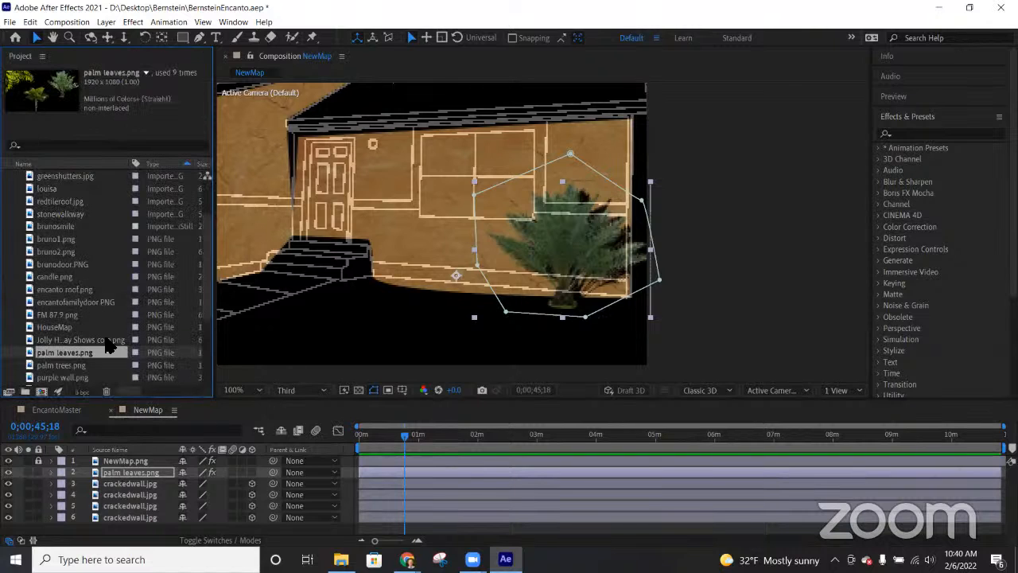
scroll(80, 258, up, 3)
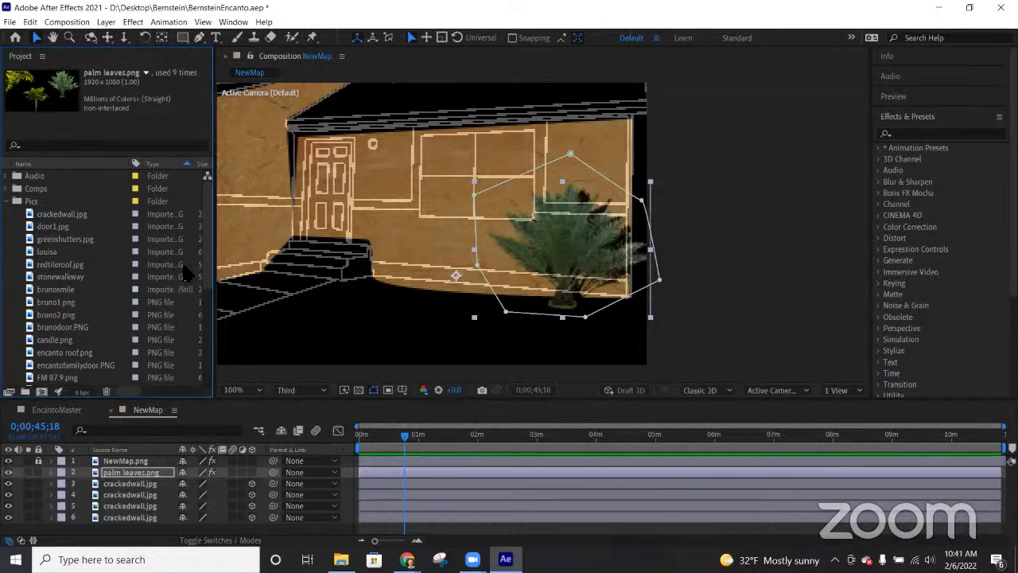
drag(266, 200, 542, 265)
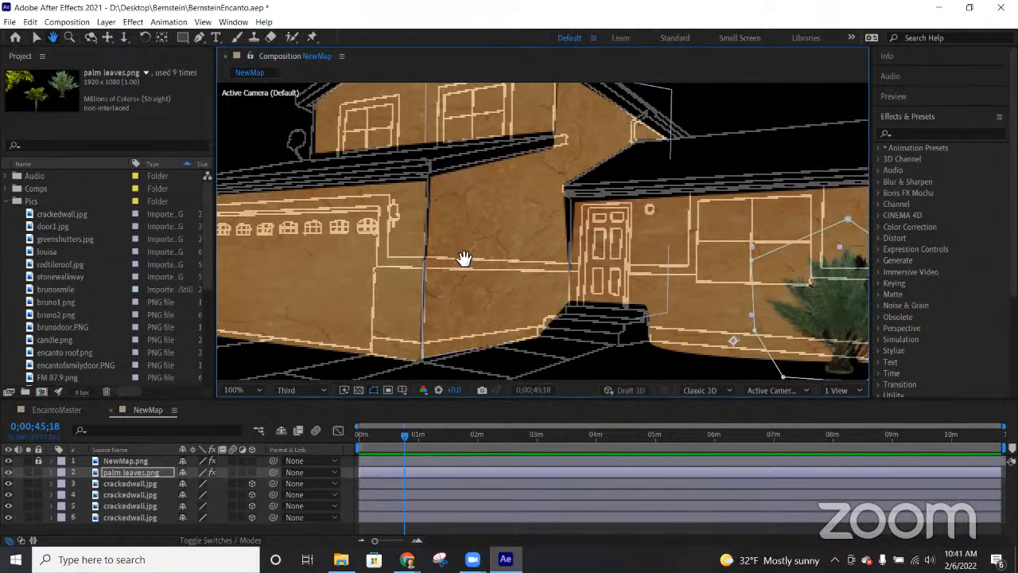
key(v)
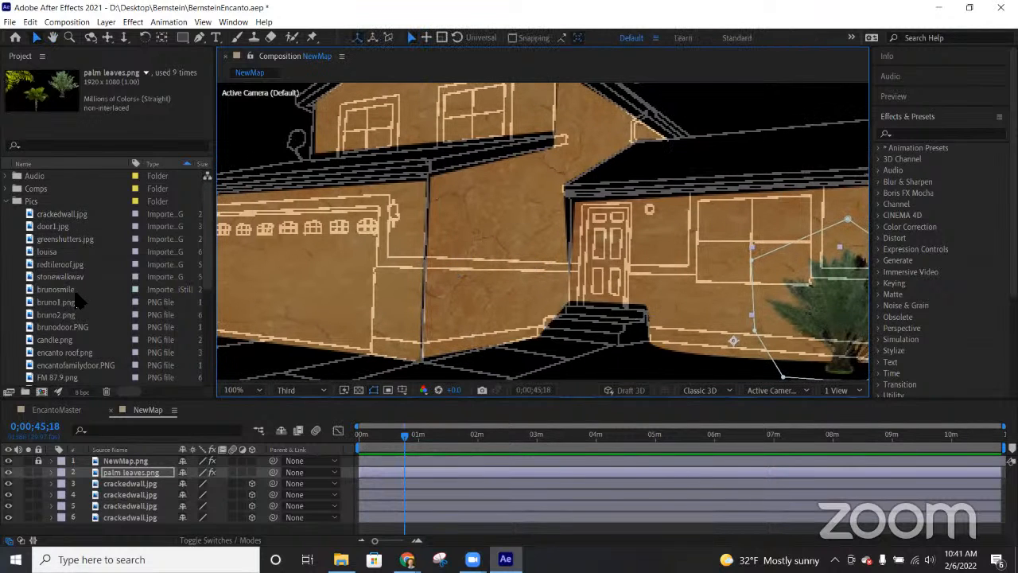
click(6, 201)
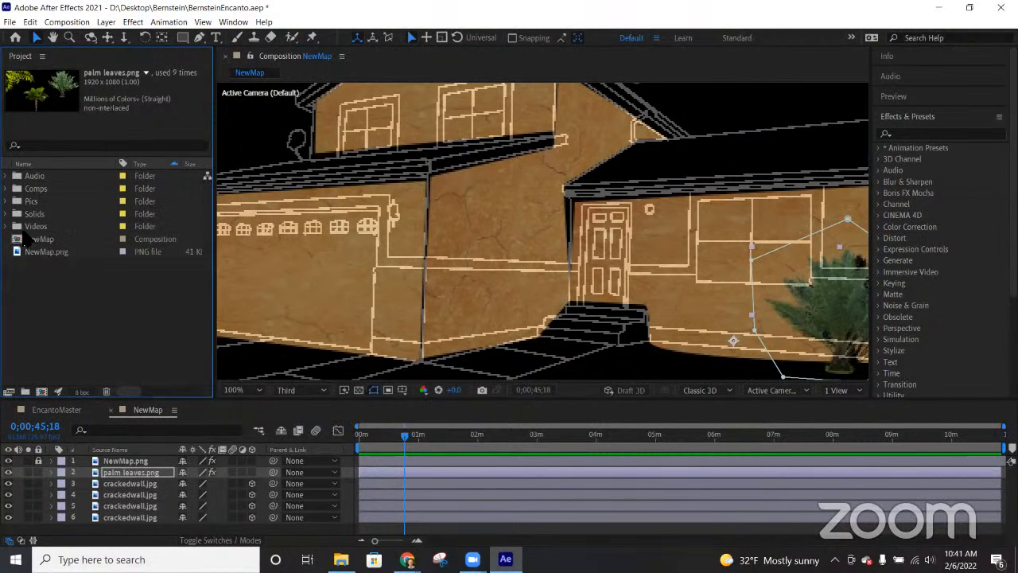
click(6, 226)
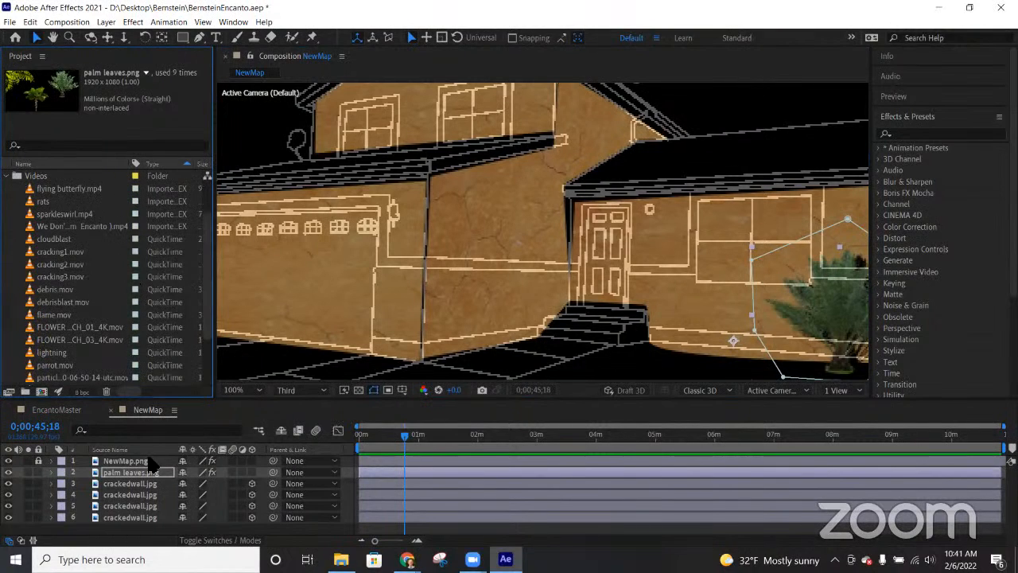
click(49, 410)
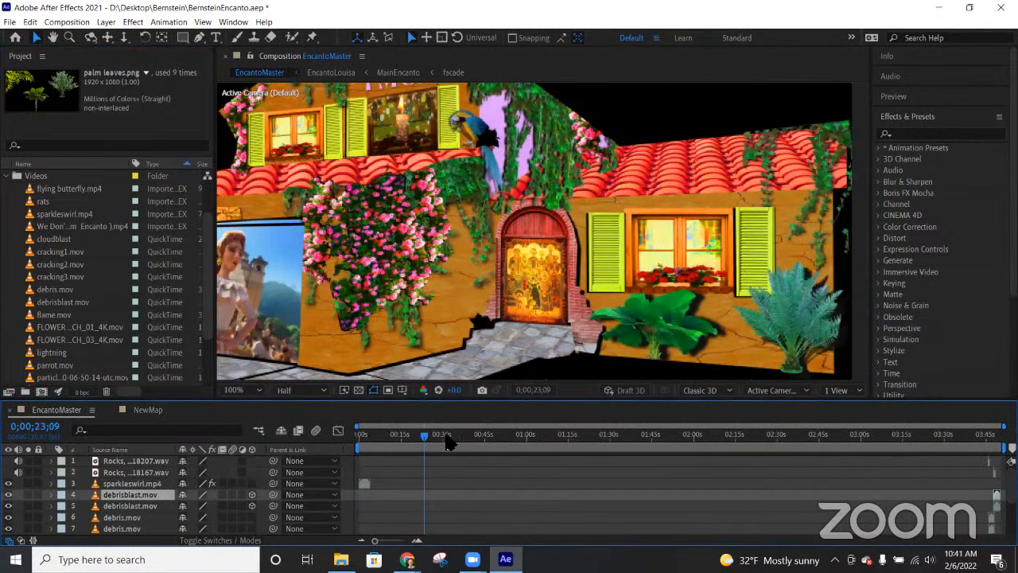
Step: Scrub EncantoMaster from about 0;00;29 to 0;00;40 to examine the storm cloud and rain over the house
click(442, 435)
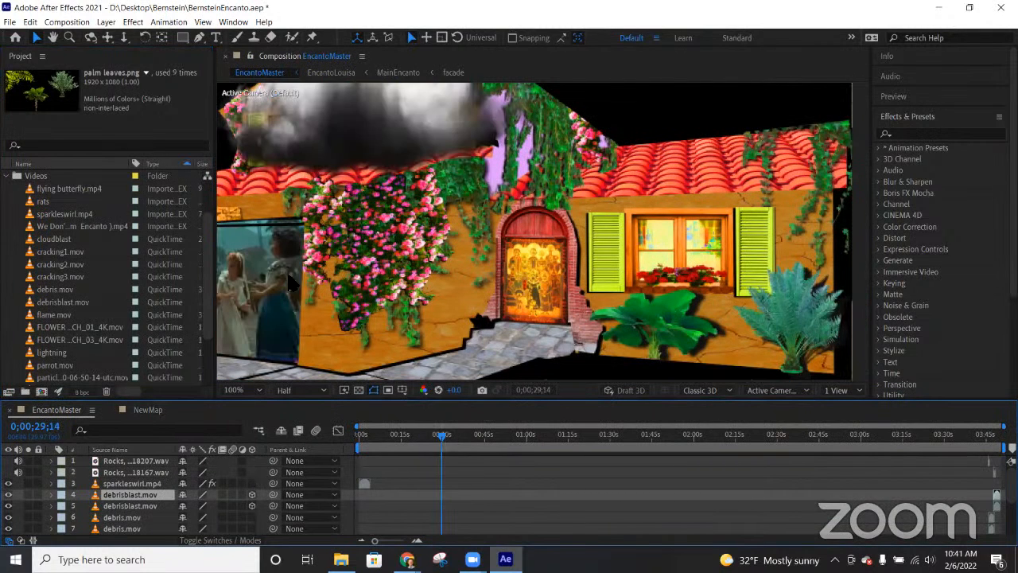
key(space)
drag(386, 249, 545, 258)
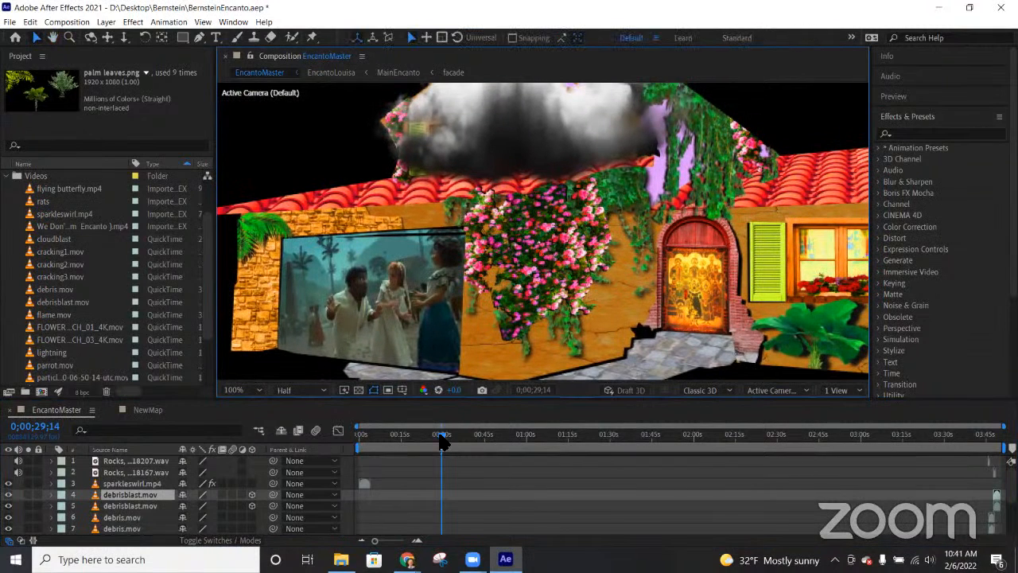
drag(442, 437, 459, 442)
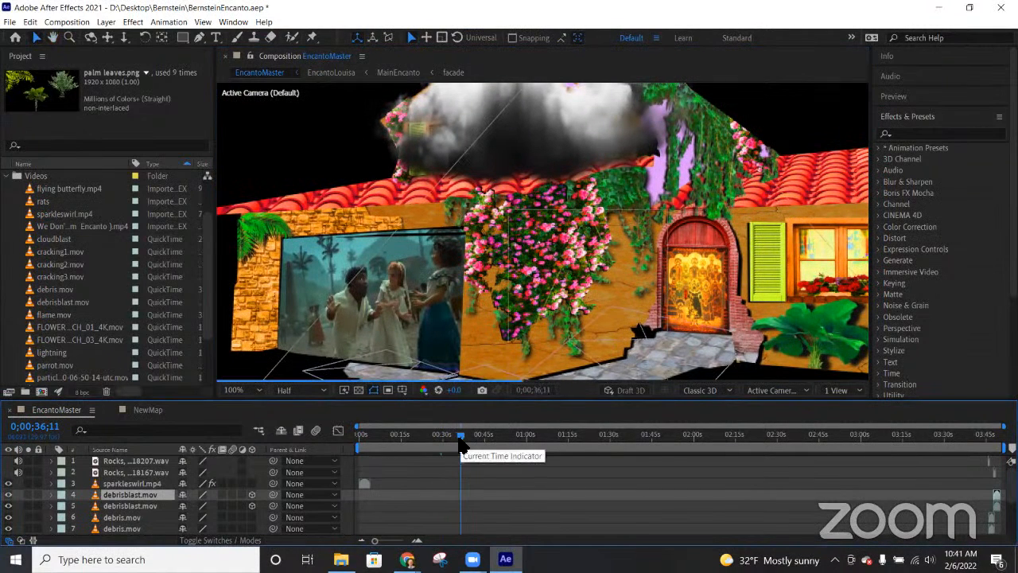
drag(460, 443, 473, 442)
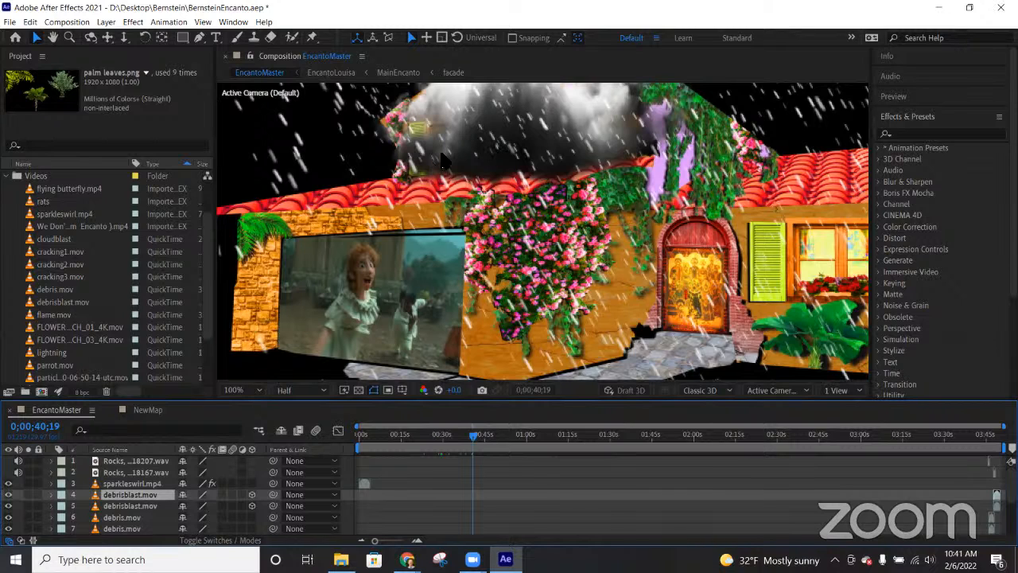
Step: Try adding the storm-cloud clip from the Videos folder to NewMap beneath the outline layer, and delete that layer
click(146, 410)
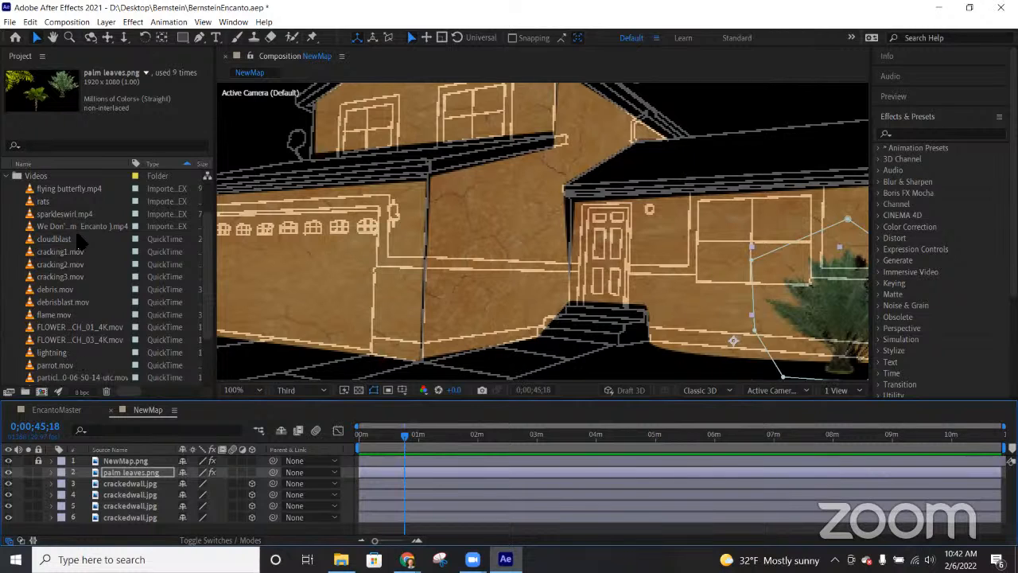
scroll(59, 275, down, 1)
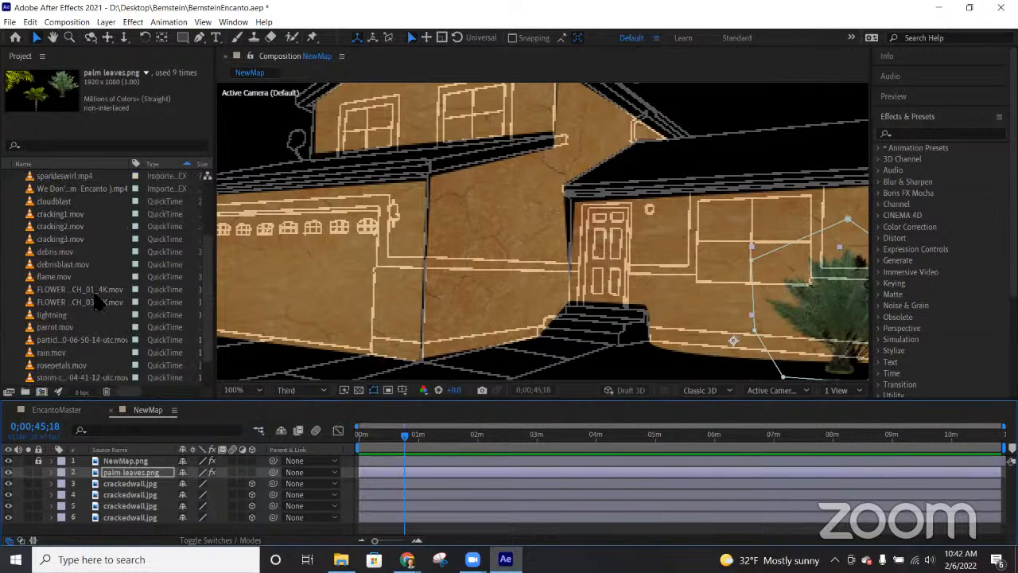
scroll(83, 340, down, 1)
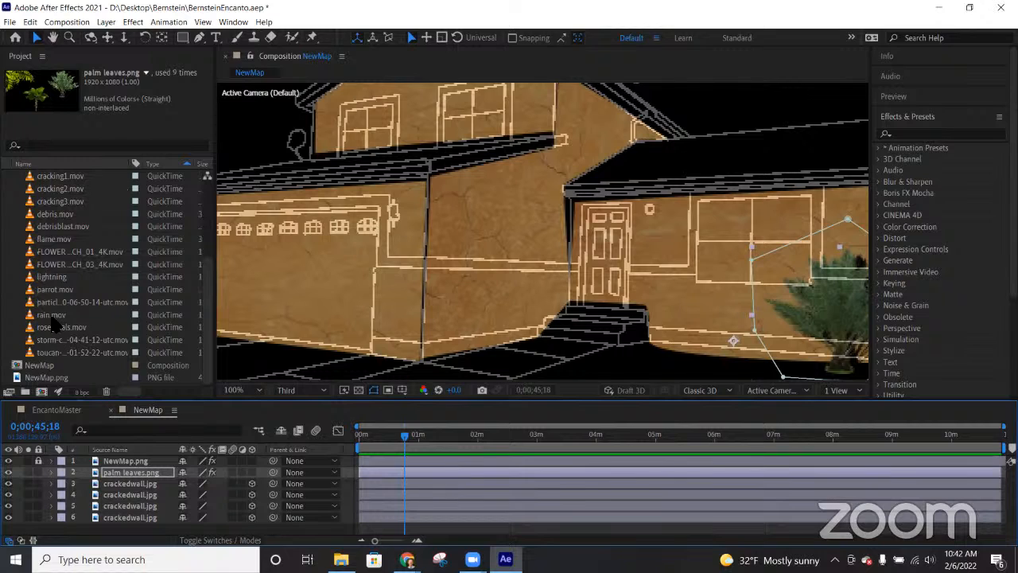
click(61, 340)
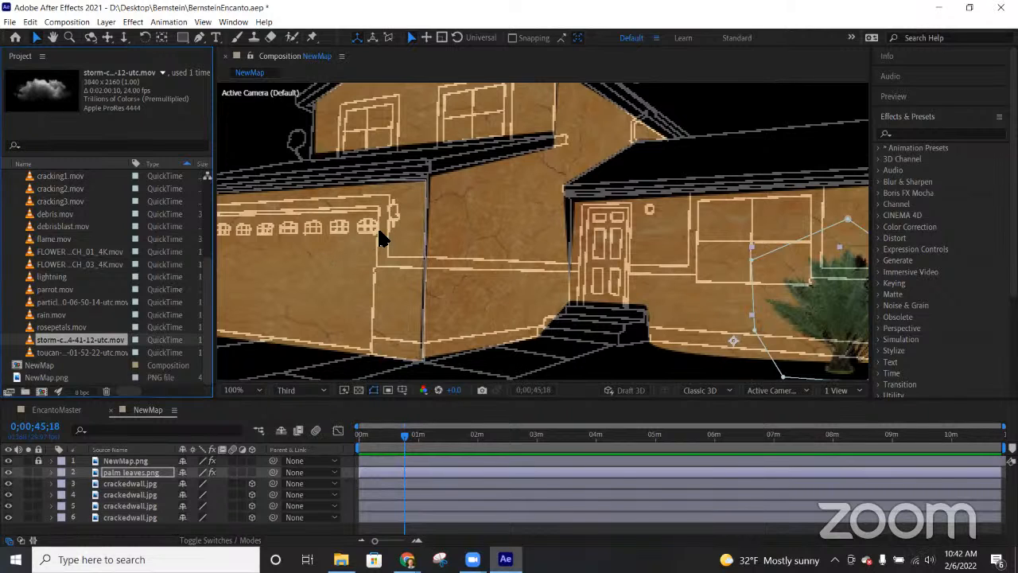
key(h)
drag(462, 196, 523, 265)
key(v)
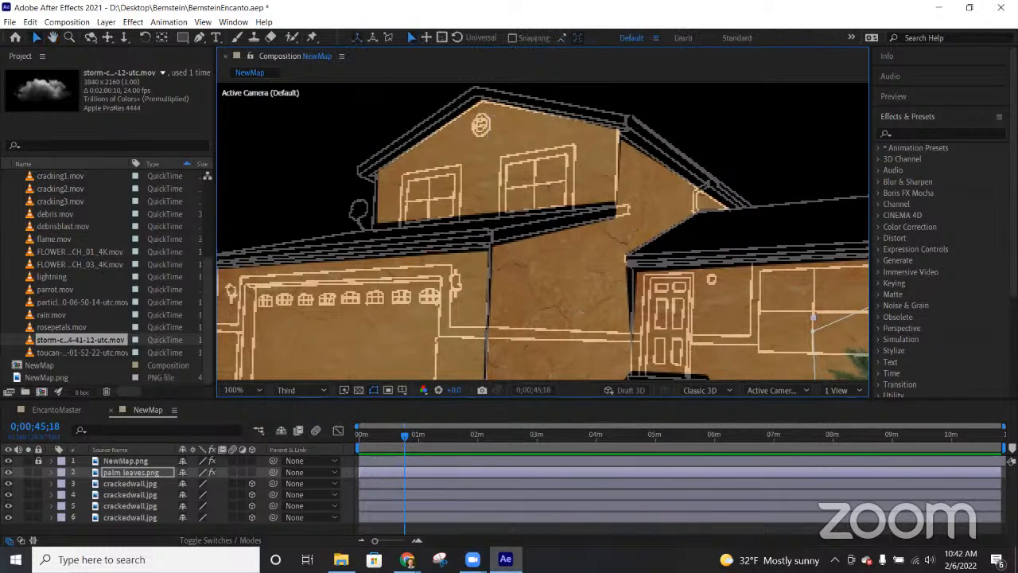
drag(48, 344, 79, 473)
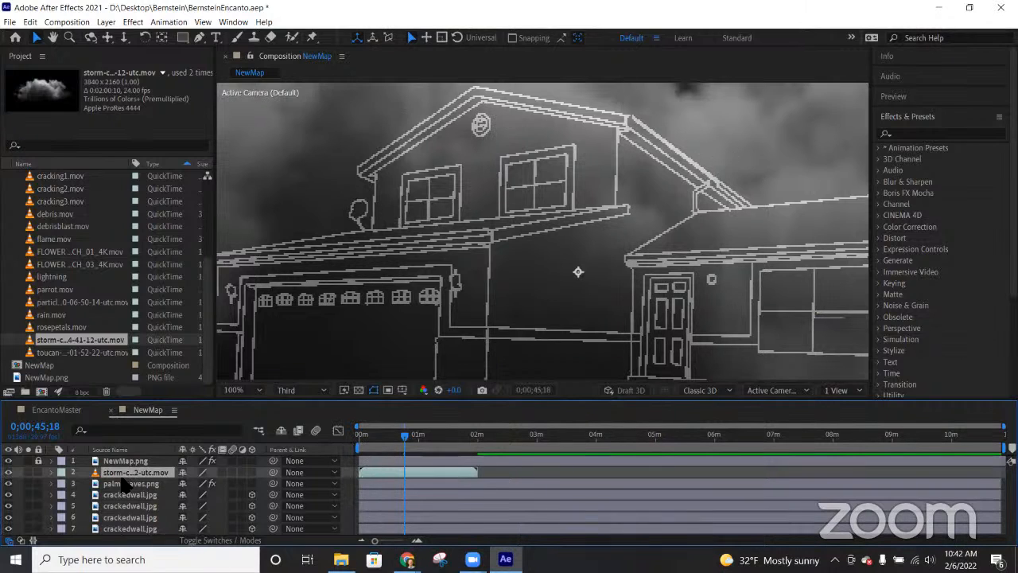
key(Delete)
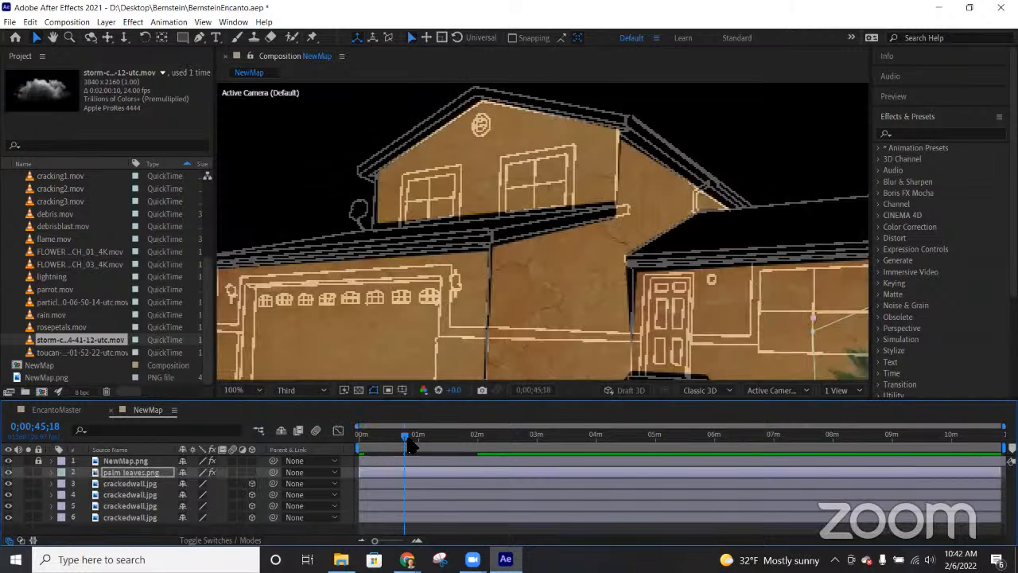
Step: Scrub back through EncantoMaster to about 0;00;33 to check how the storm cloud appears before the rain
click(57, 410)
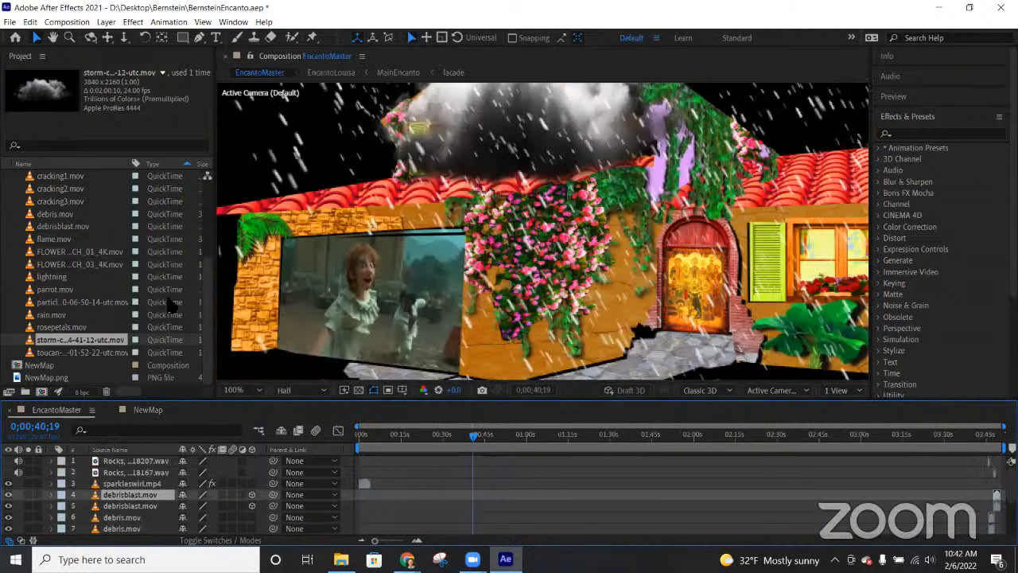
click(468, 438)
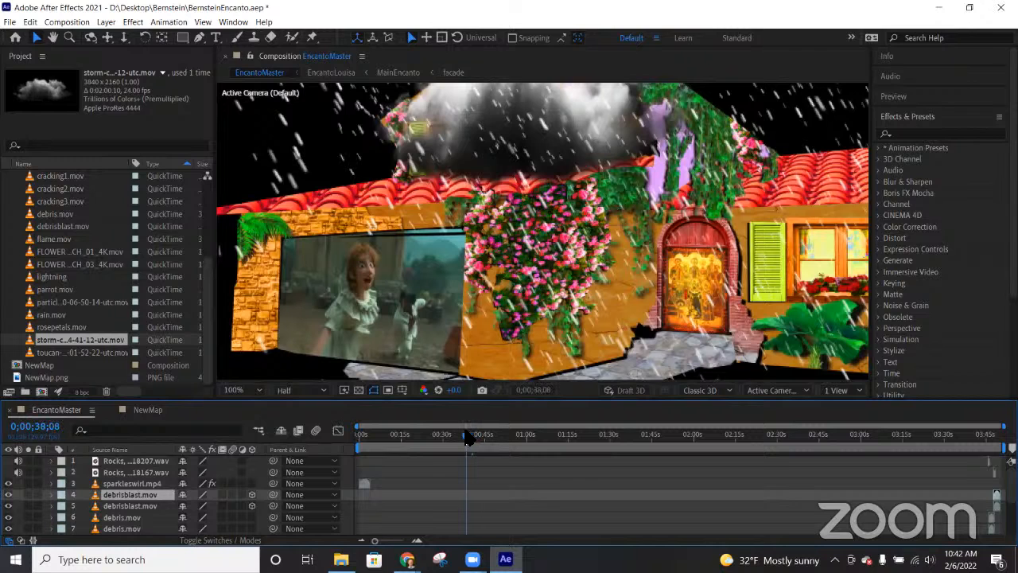
drag(467, 440, 455, 439)
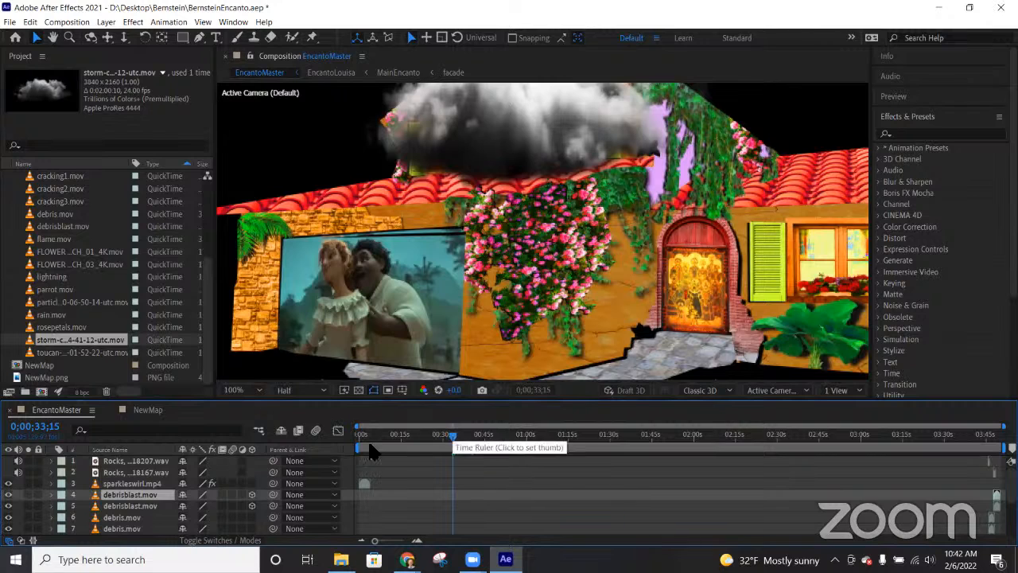
Step: Add the storm-cloud clip to NewMap beneath the outline layer, starting at 0;01;37;10
click(146, 411)
click(447, 442)
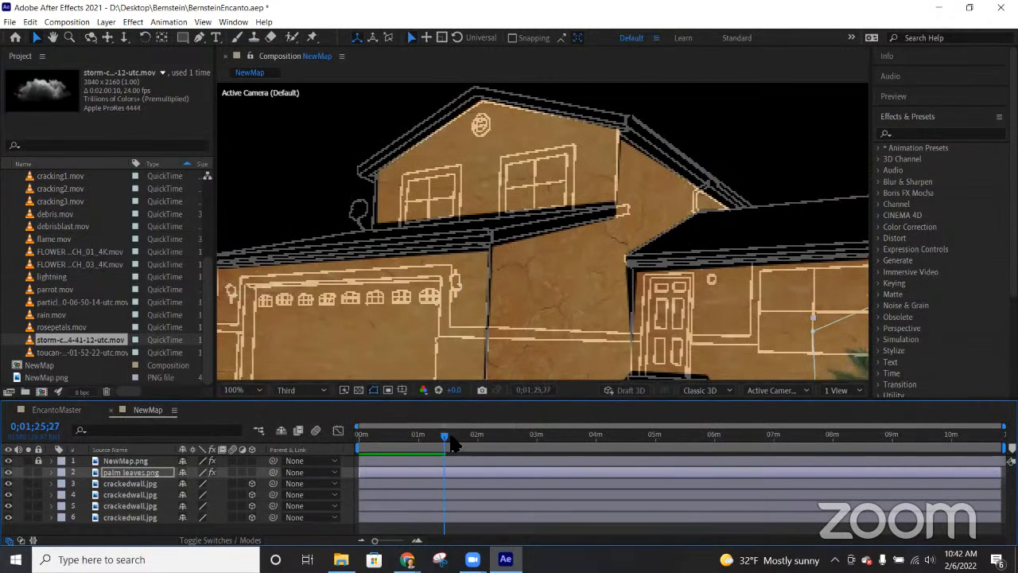
click(455, 439)
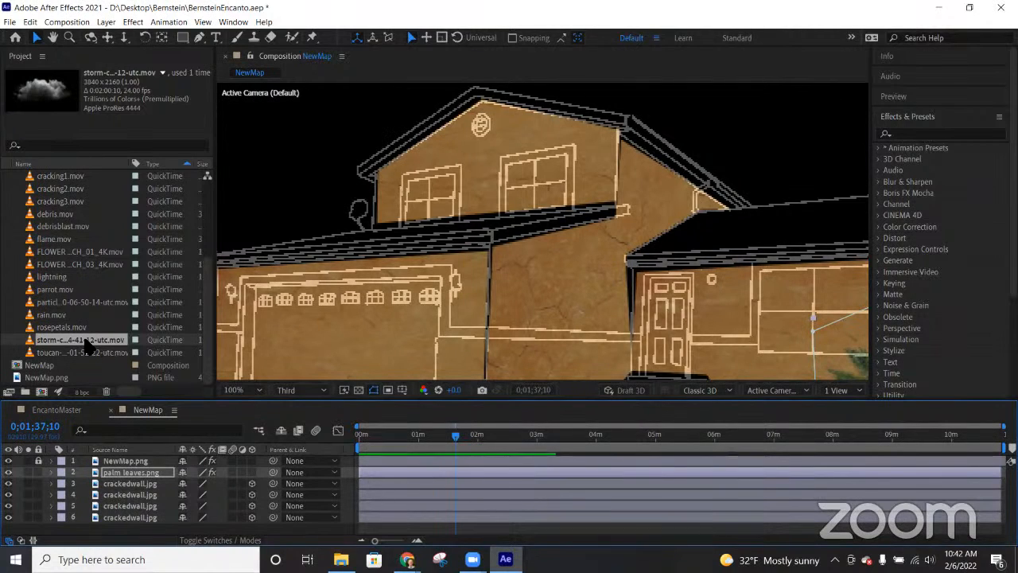
drag(88, 346, 456, 474)
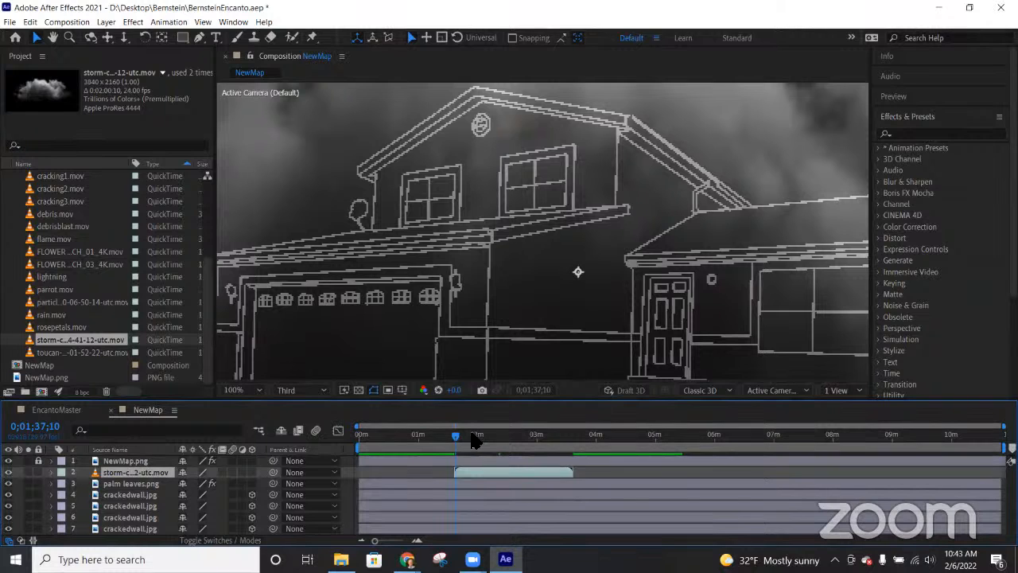
Step: Shrink the storm cloud to about 18 by 20% and position it over the house's upper storey
drag(456, 442, 491, 442)
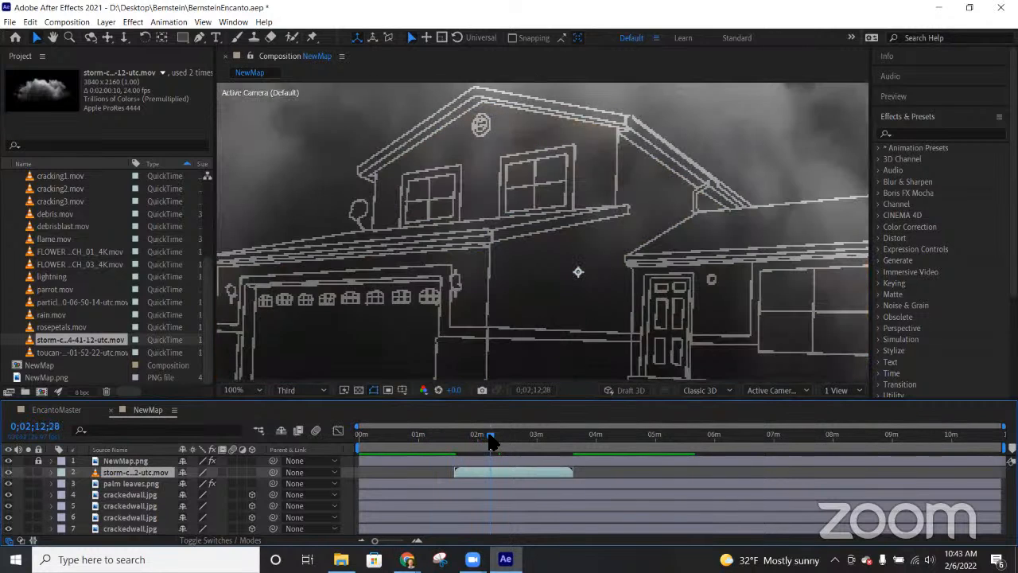
scroll(578, 251, down, 6)
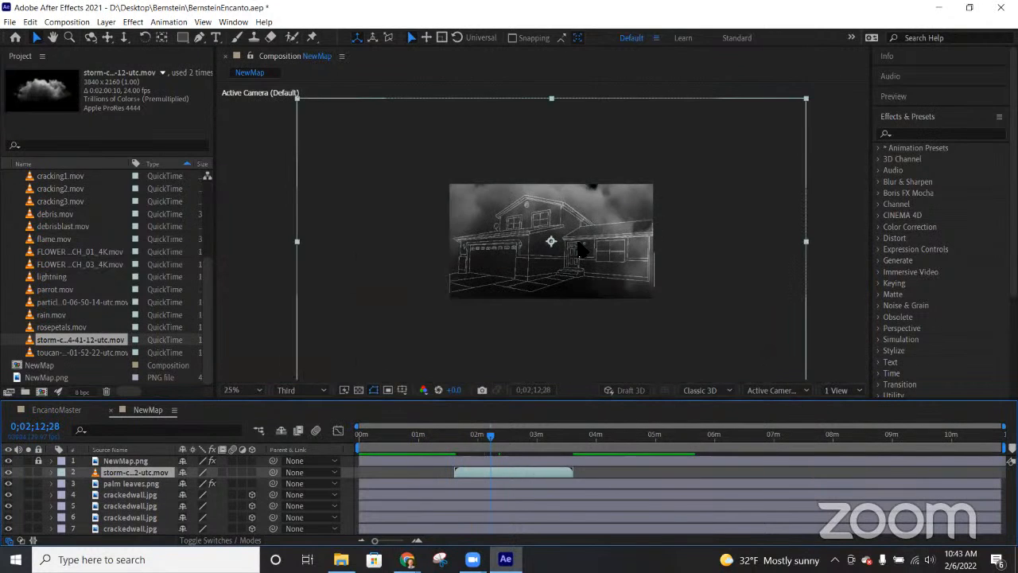
drag(674, 309, 513, 194)
scroll(559, 253, up, 3)
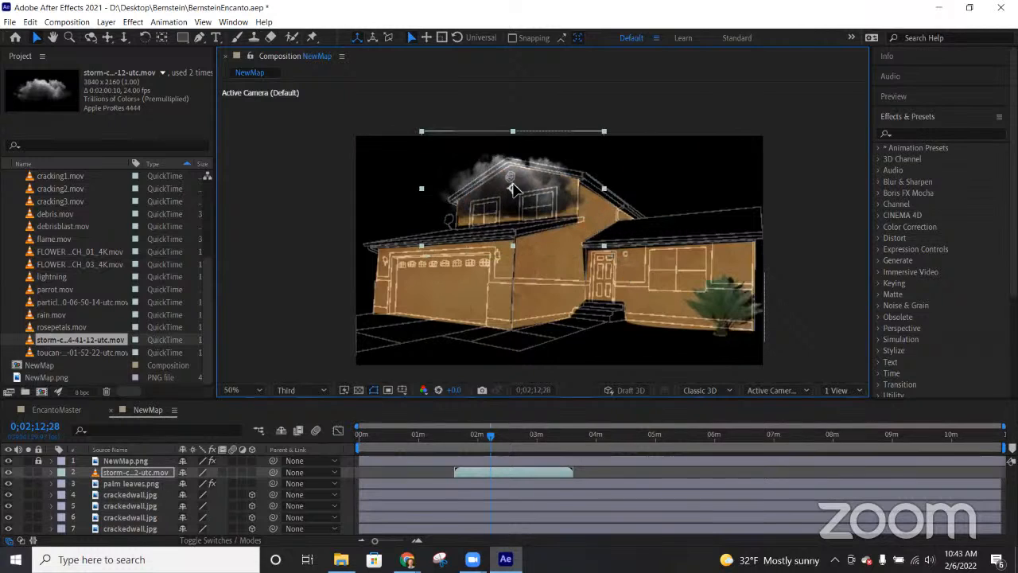
scroll(533, 241, up, 2)
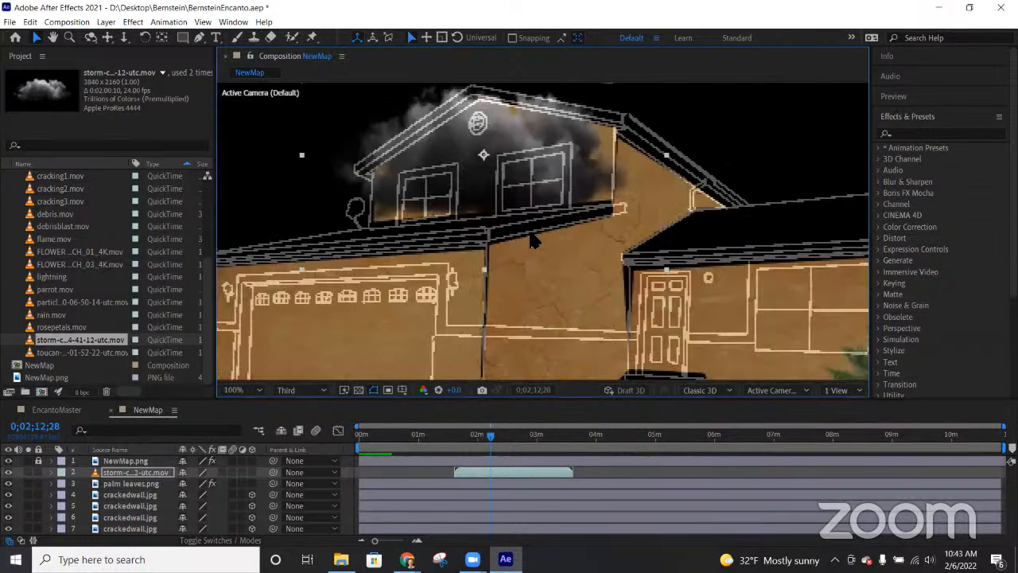
scroll(530, 233, down, 2)
Step: Scrub NewMap around the start of the storm-cloud clip to check how abruptly it appears
mouse_move(490, 441)
mouse_down()
mouse_move(451, 436)
mouse_move(485, 443)
mouse_up()
drag(490, 440, 451, 451)
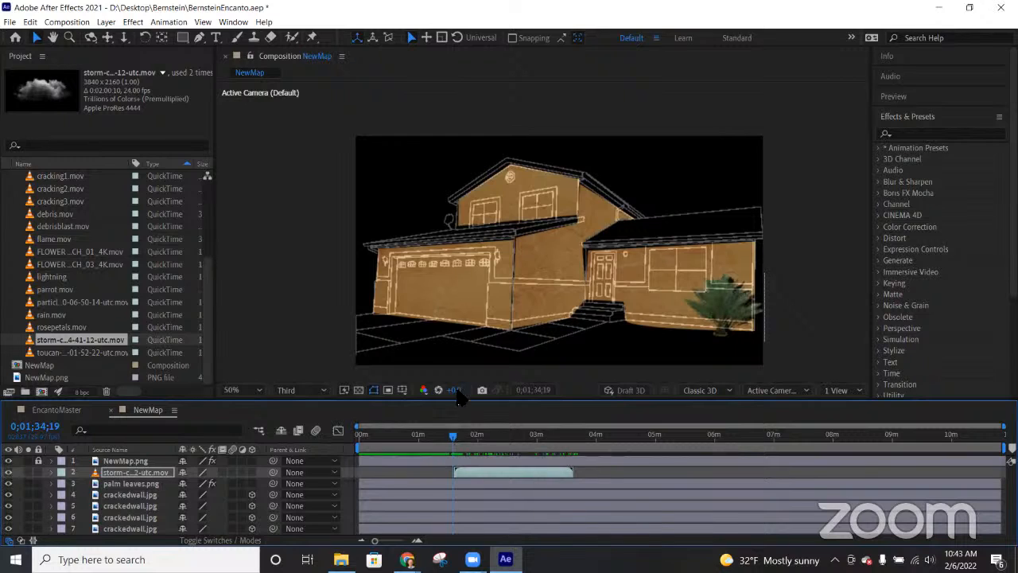
drag(453, 442, 459, 442)
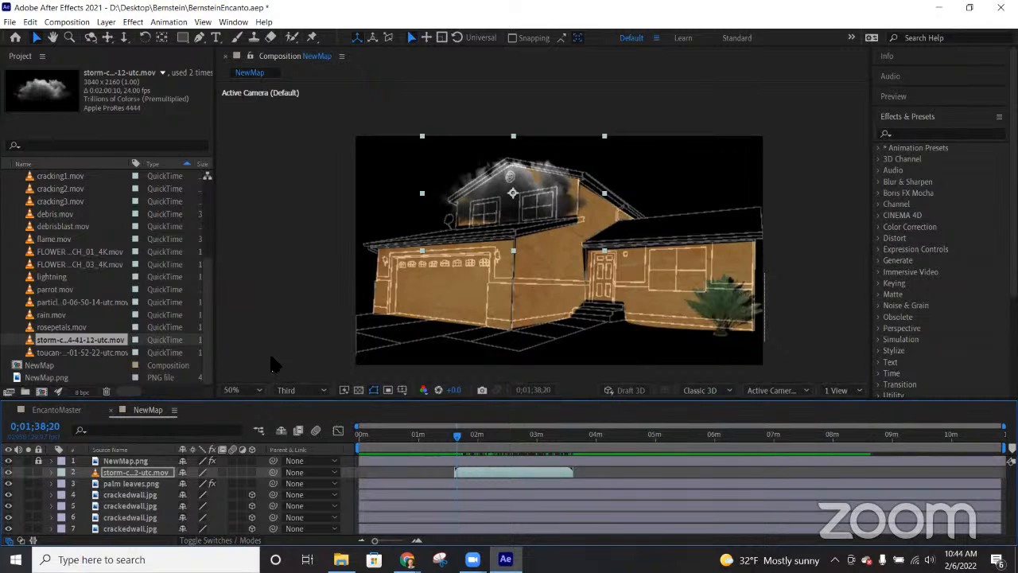
Step: Expand the storm-cloud layer's Transform properties, move to 0;01;42;20 and try adjusting its opacity
click(51, 473)
click(64, 484)
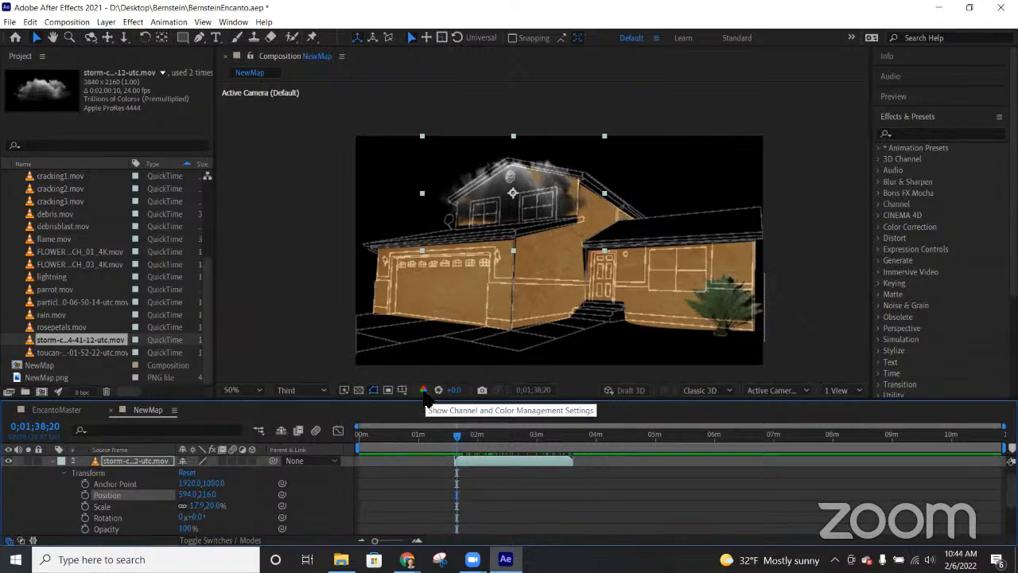
click(458, 437)
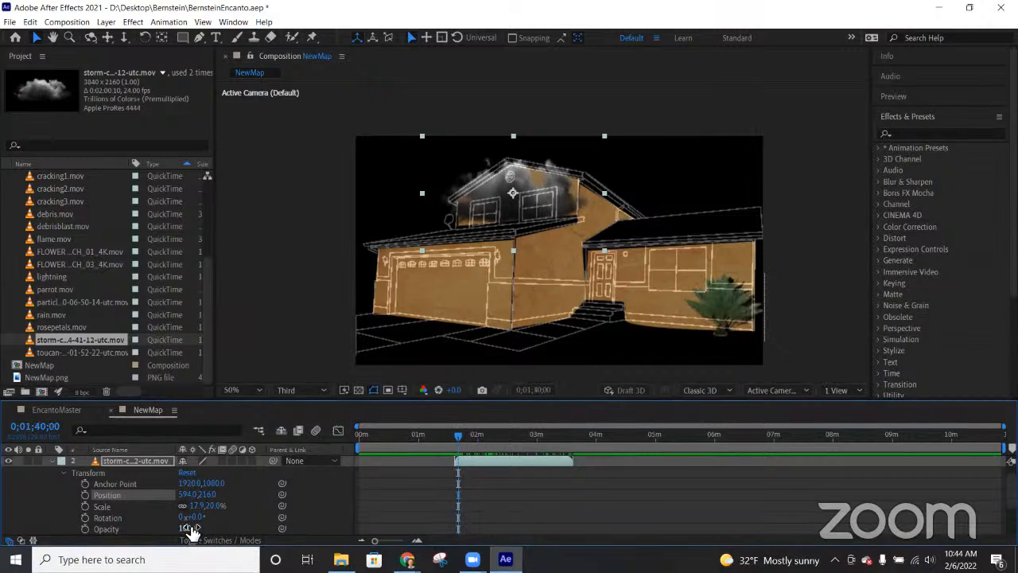
drag(455, 440, 461, 437)
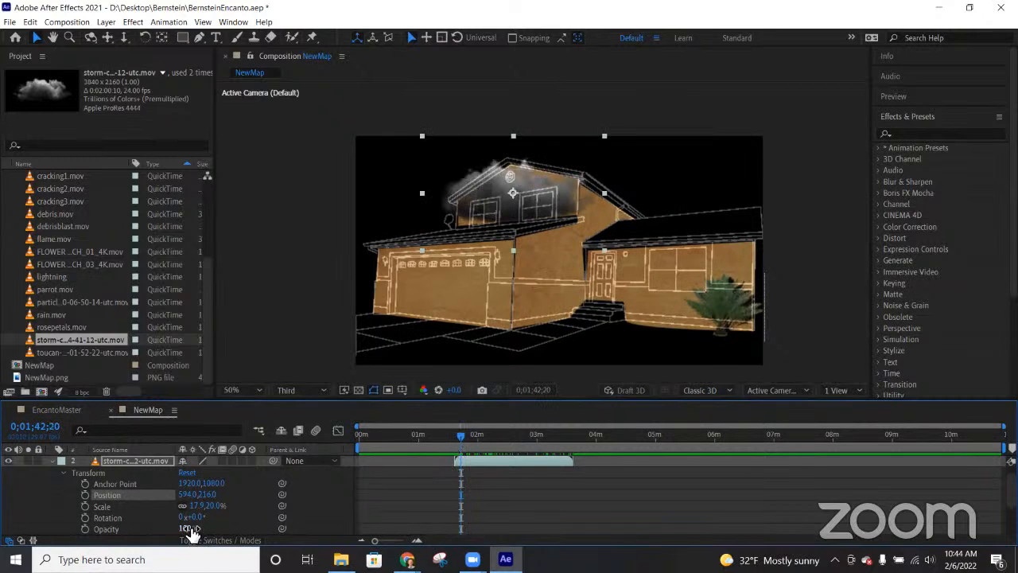
drag(187, 529, 226, 529)
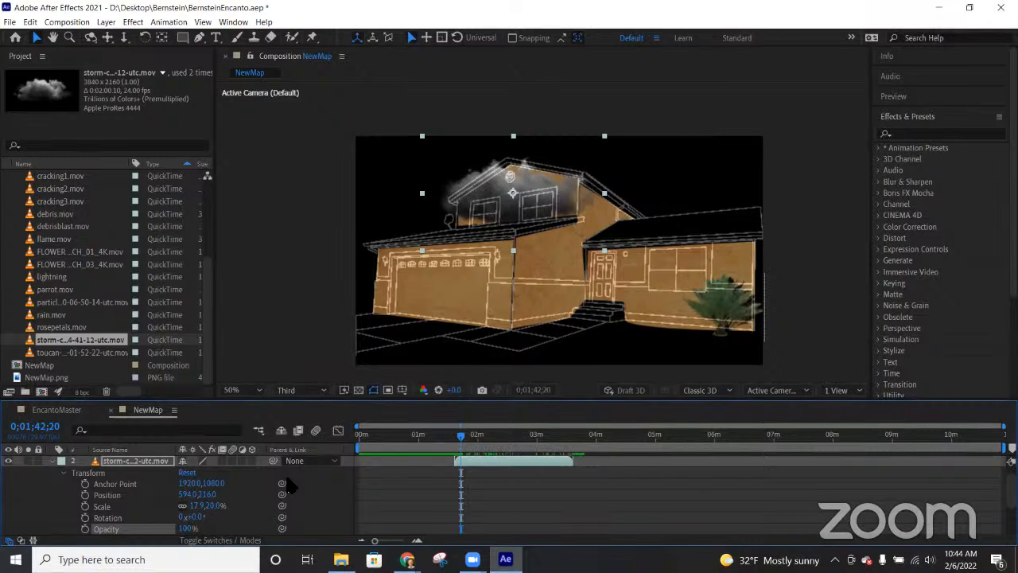
Step: Set the storm cloud layer's opacity to 0% and keyframe it at 0;01;36;19, near the start of the clip
click(458, 439)
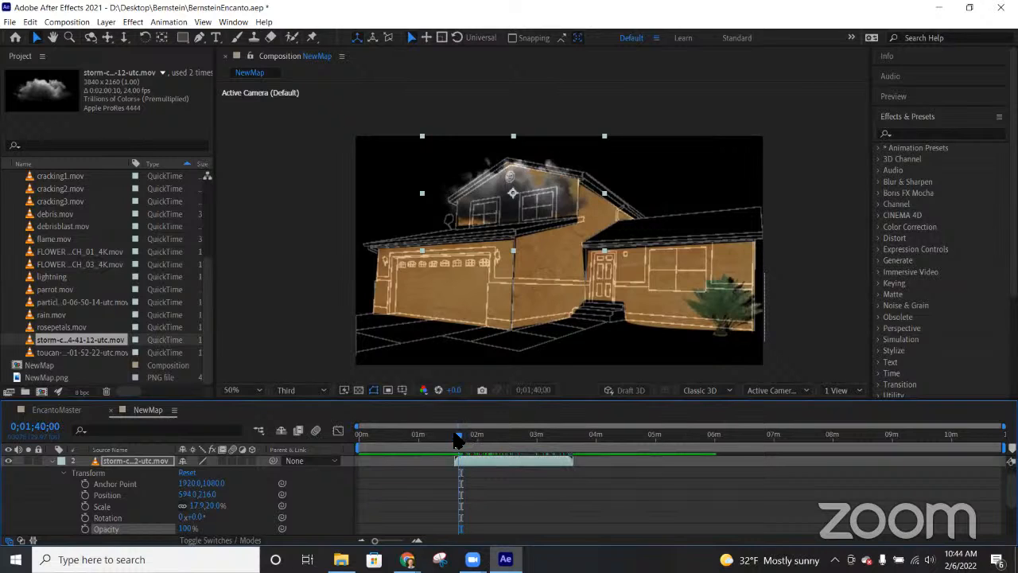
drag(458, 440, 467, 440)
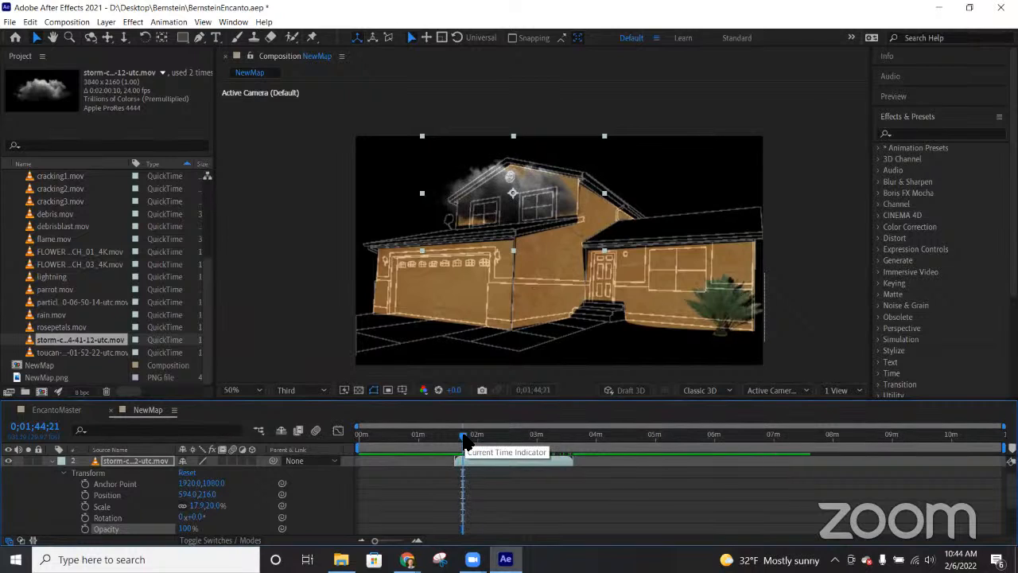
drag(465, 440, 455, 440)
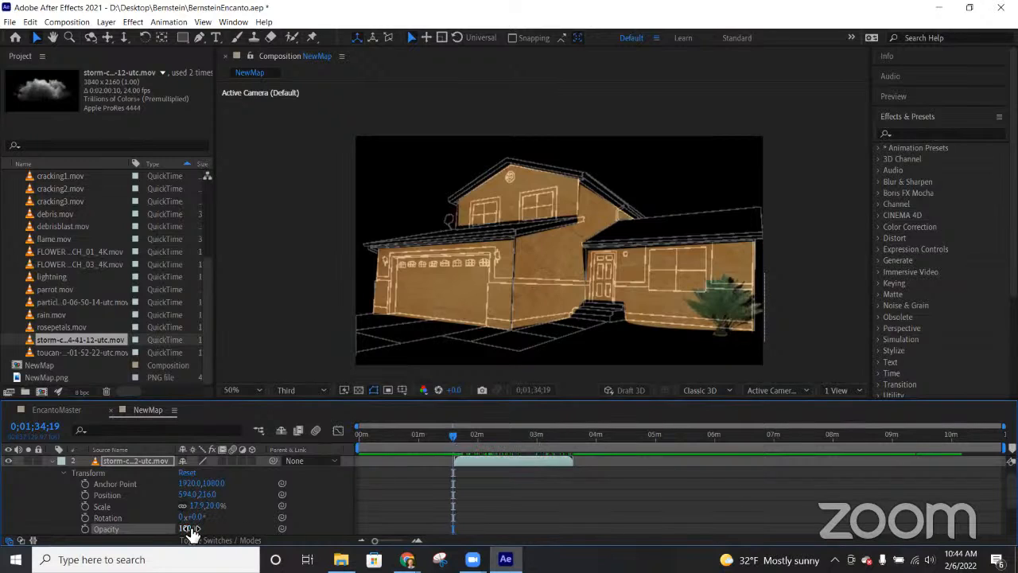
drag(188, 528, 127, 539)
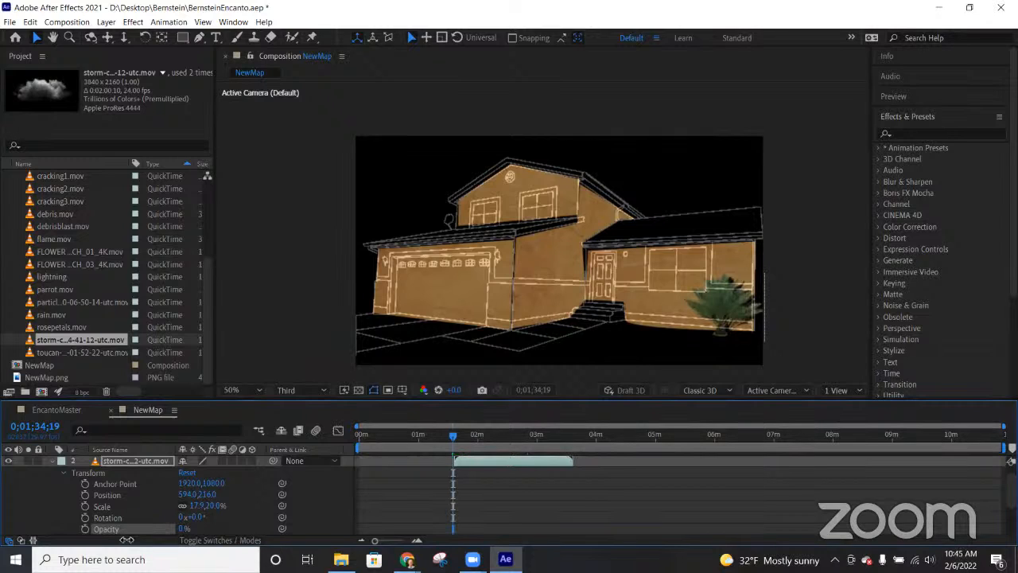
click(458, 437)
drag(459, 441, 456, 441)
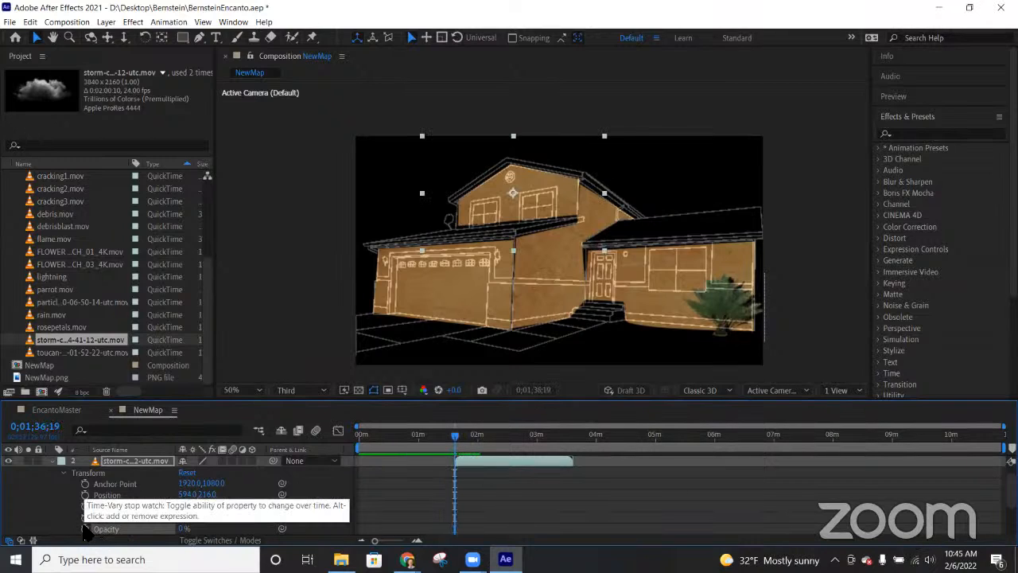
click(85, 528)
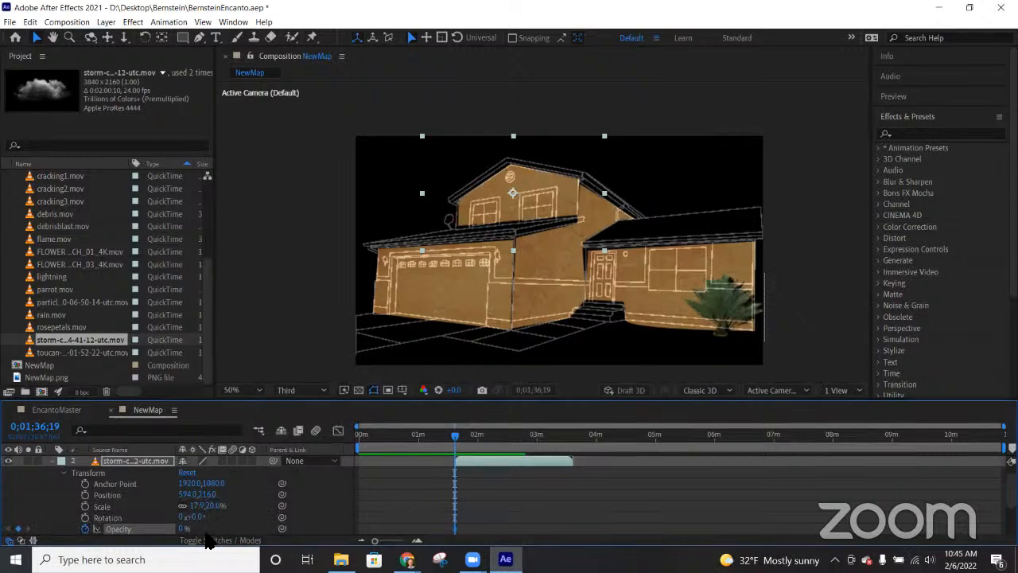
Step: Add a 100% opacity keyframe to the storm cloud layer at 0;01;46;01
scroll(416, 495, down, 2)
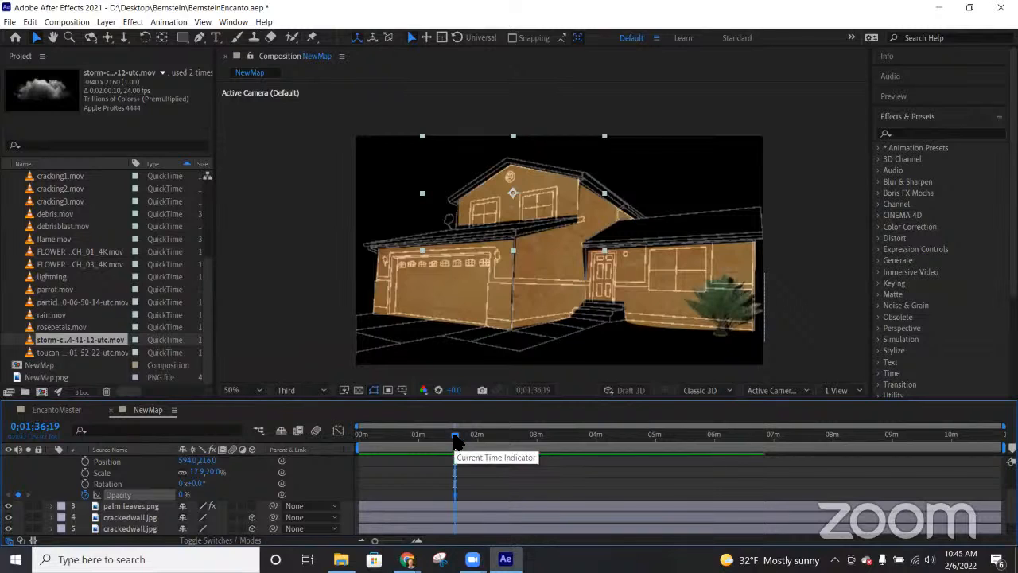
drag(455, 440, 465, 437)
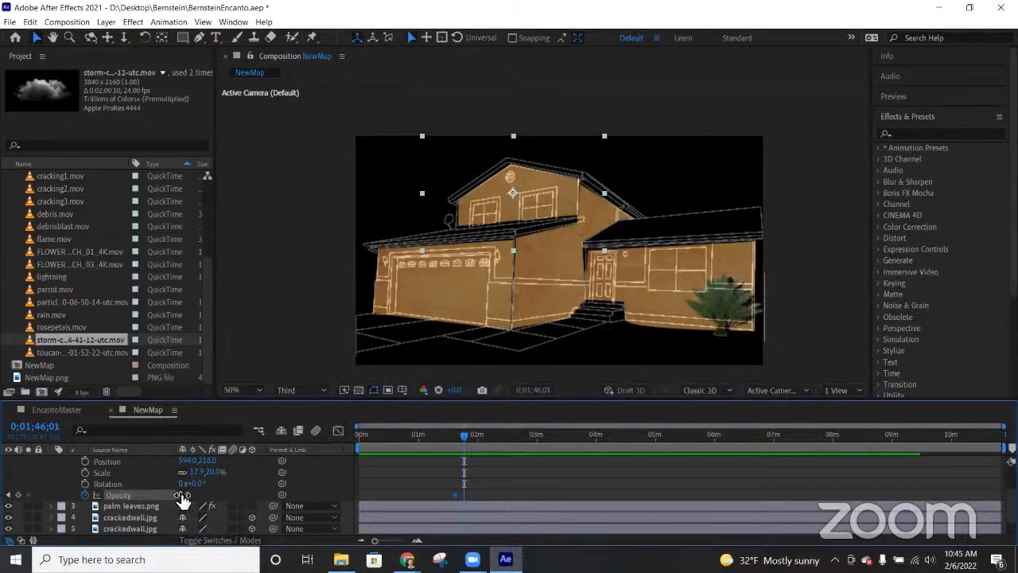
drag(183, 497, 250, 497)
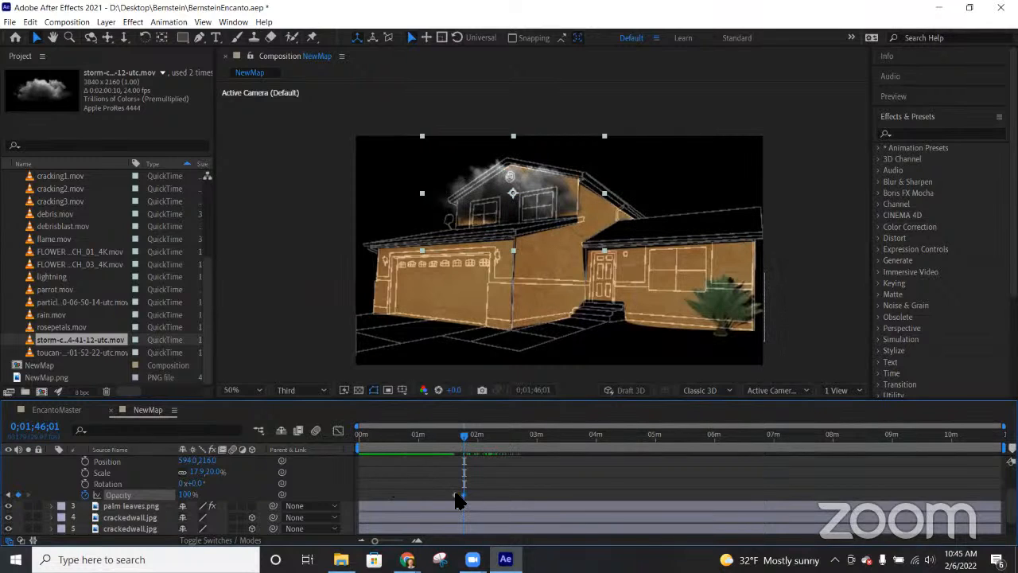
Step: Preview the cloud's fade-in and lengthen it by moving the 100% opacity keyframe to about the two-minute mark
mouse_move(463, 436)
mouse_down()
mouse_move(451, 439)
mouse_move(474, 443)
mouse_move(450, 442)
mouse_move(463, 438)
mouse_up()
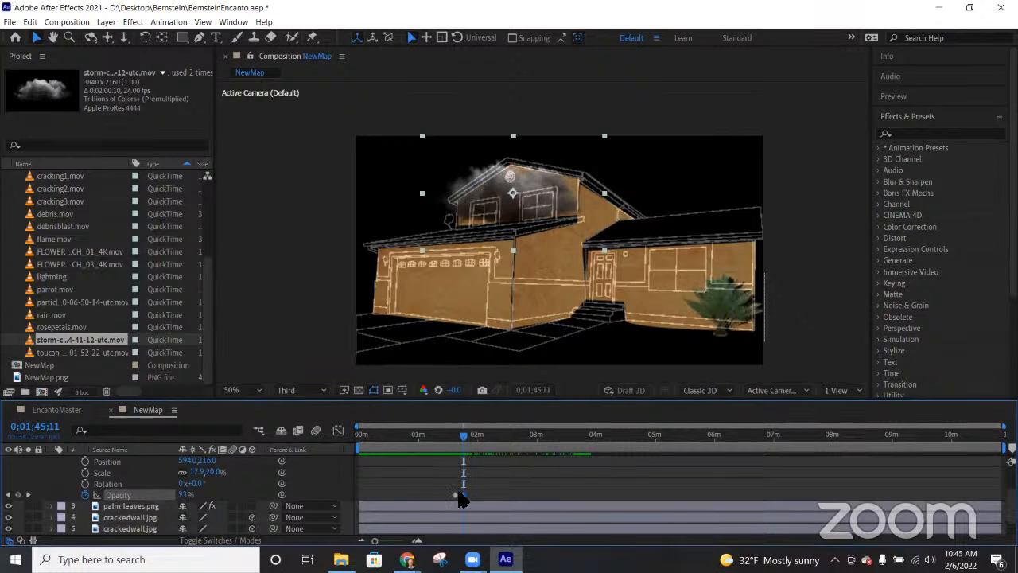
mouse_move(463, 496)
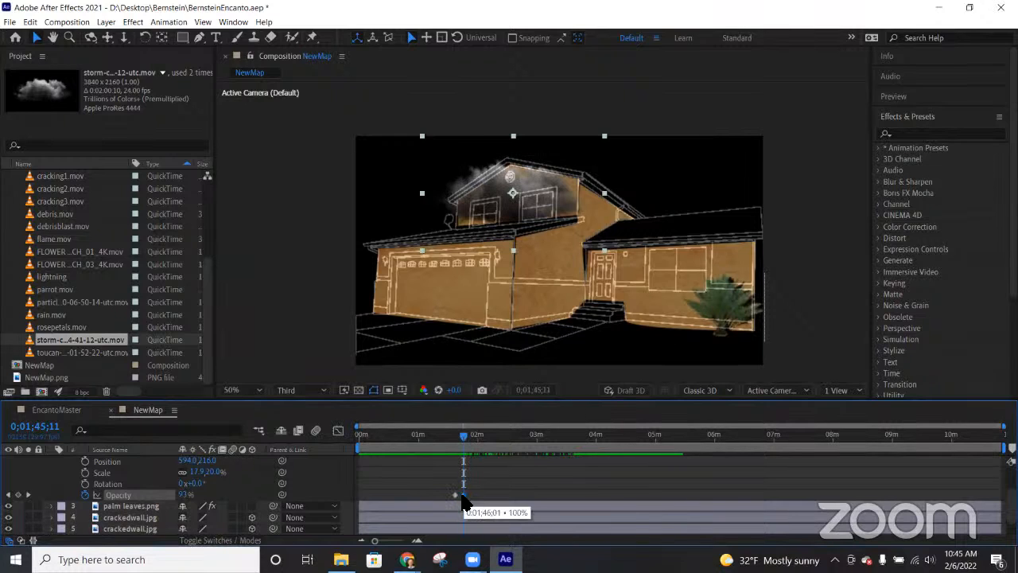
drag(462, 494, 461, 494)
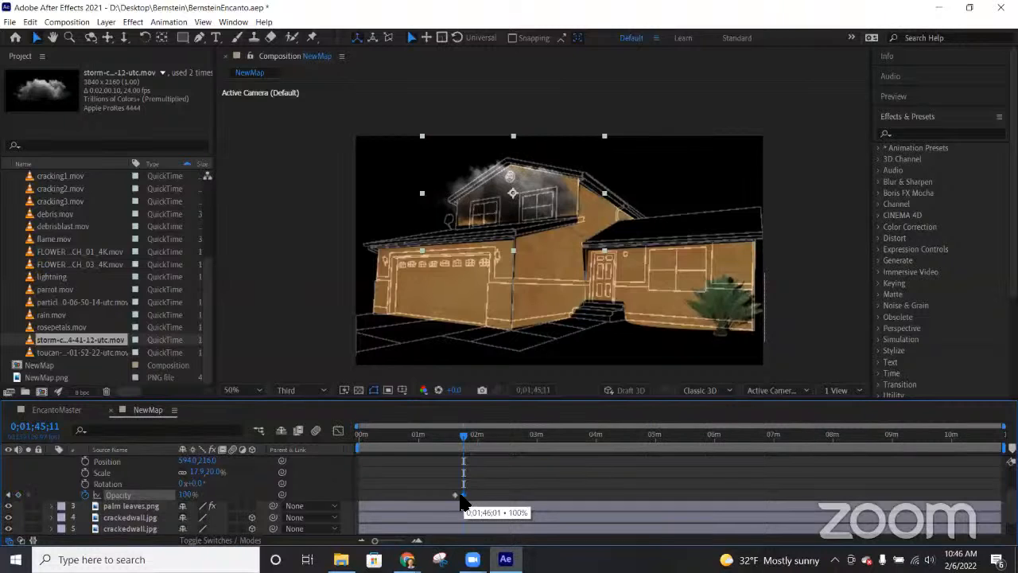
click(456, 437)
drag(456, 437, 455, 446)
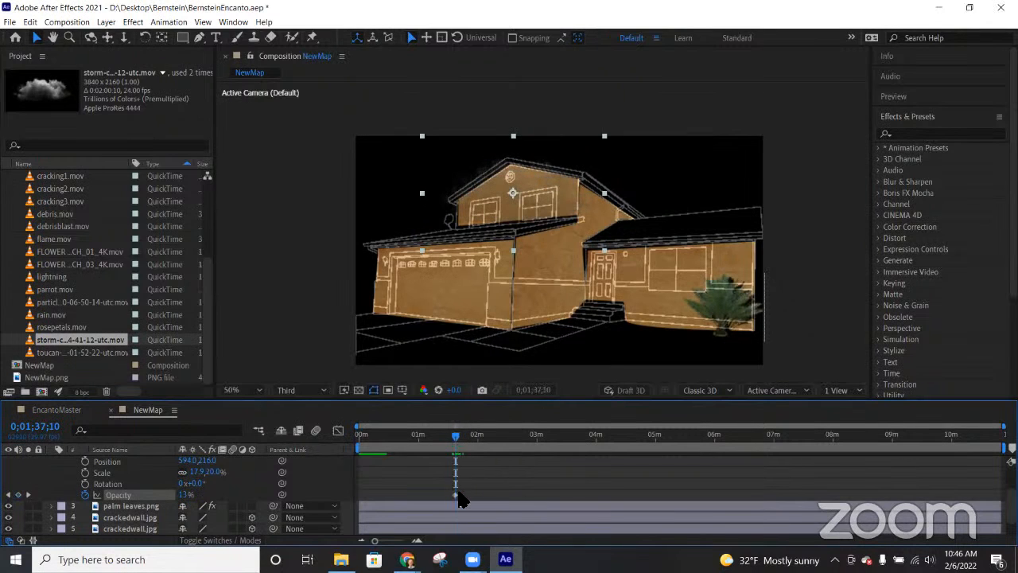
drag(457, 493, 480, 495)
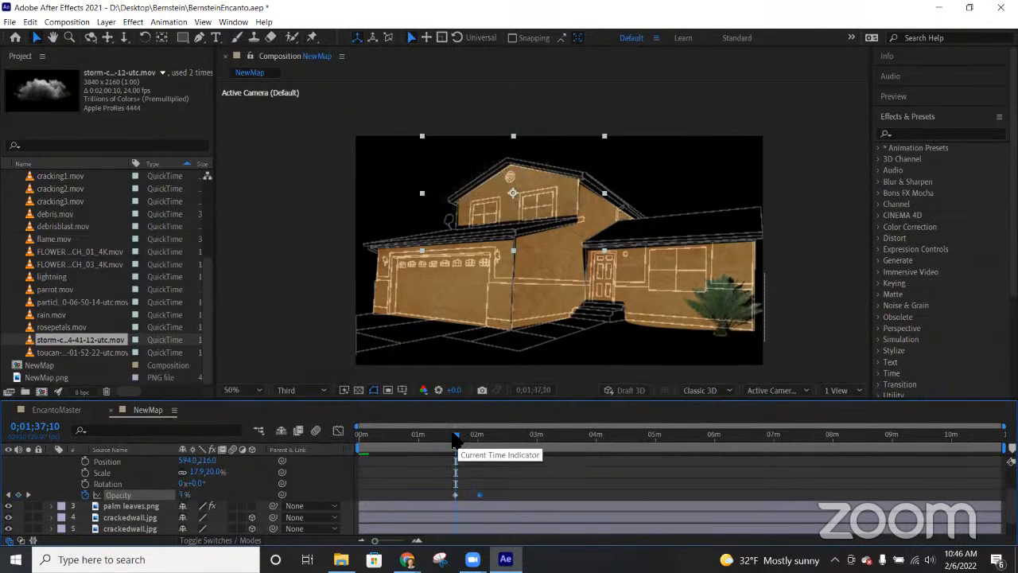
Step: Keyframe the cloud's opacity at 100% at 0;03;24;23 and fade it out to nearly 0% at 0;03;35;15
drag(456, 440, 561, 445)
scroll(505, 457, up, 3)
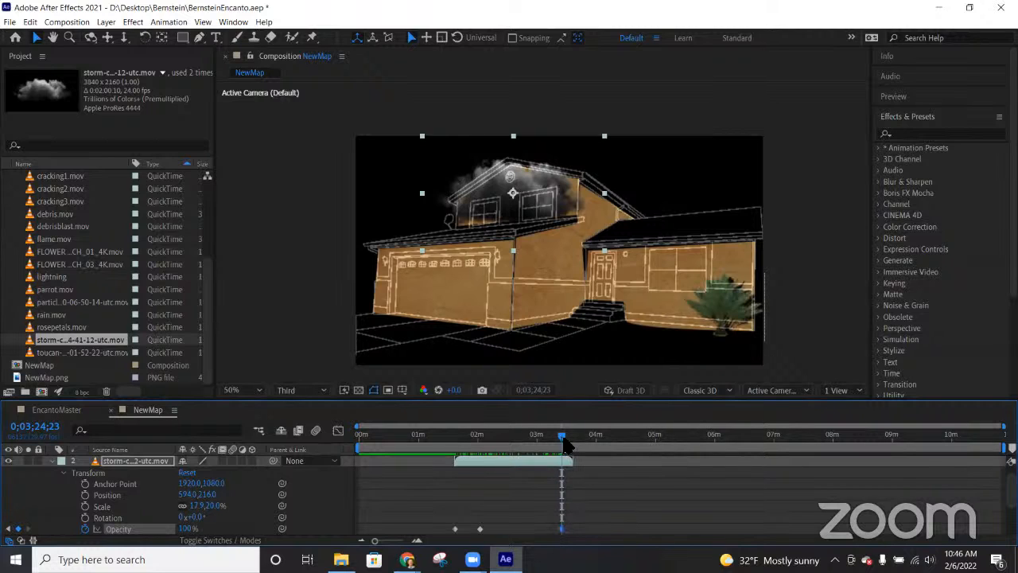
drag(561, 436, 576, 448)
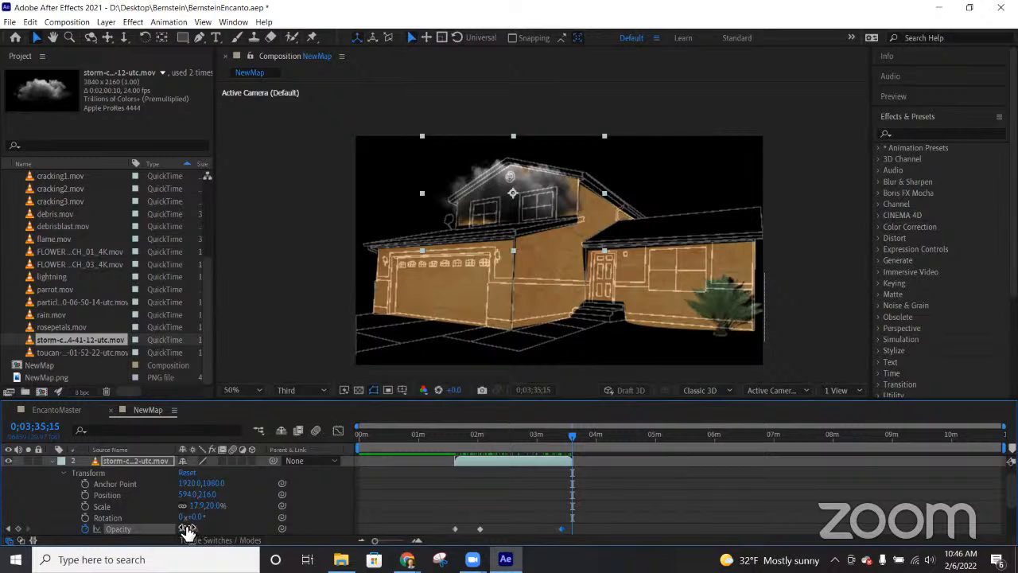
drag(186, 529, 127, 533)
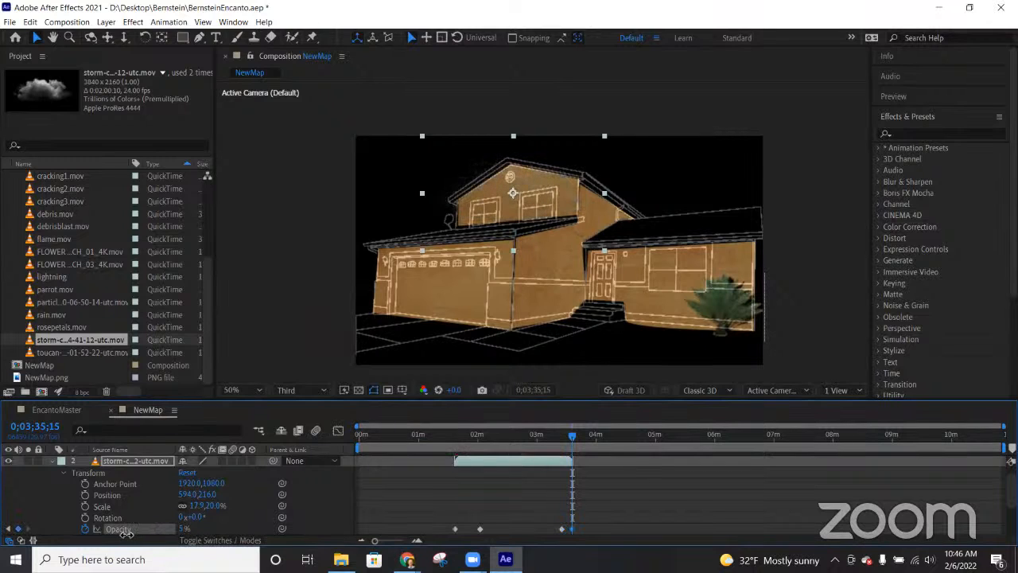
Step: Remove all opacity keyframes from the storm cloud layer at 0;02;42;13, leaving its opacity at 100%
drag(572, 436, 598, 482)
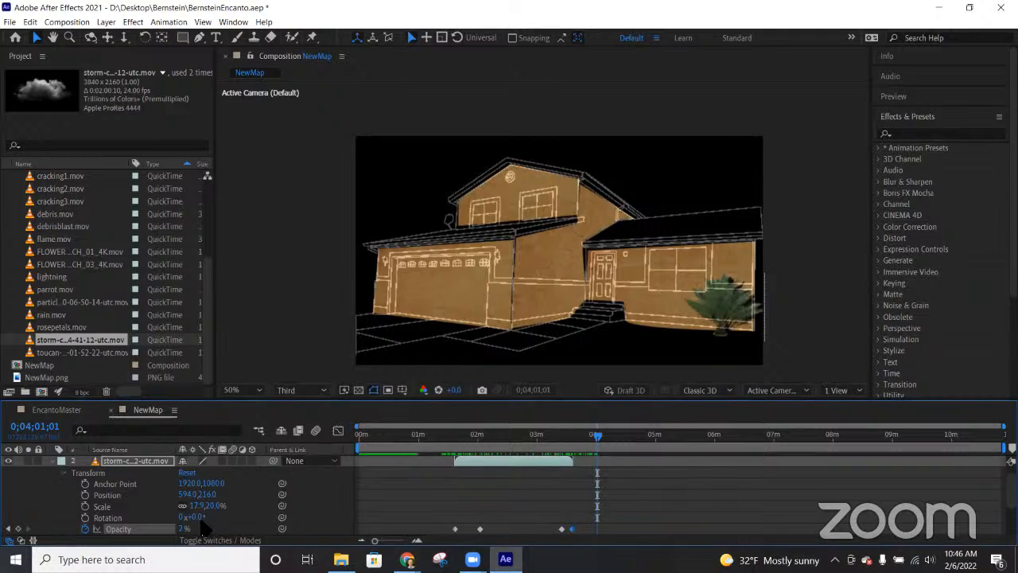
drag(599, 446, 520, 443)
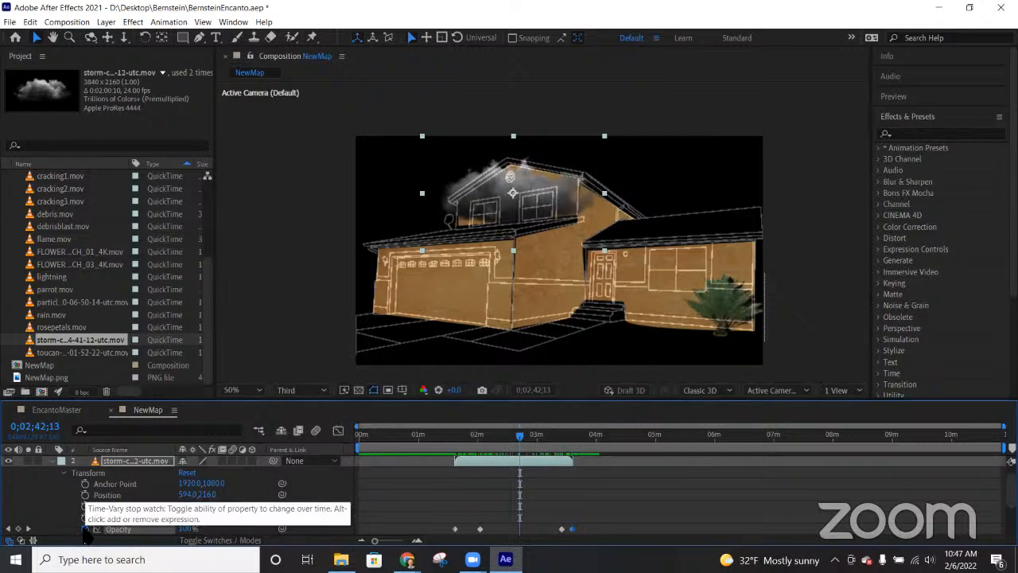
click(85, 529)
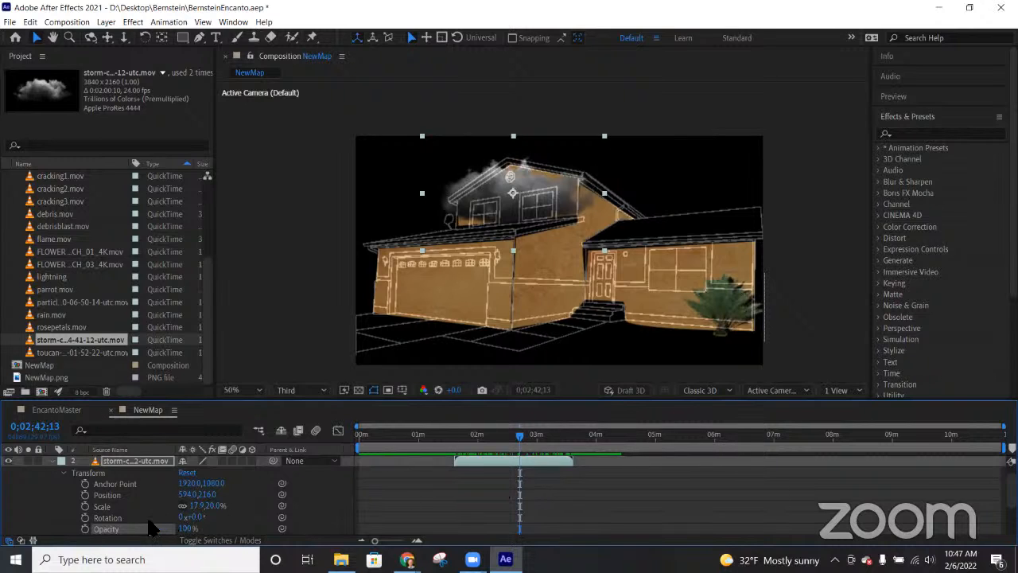
Step: Keyframe the storm cloud layer's scale at -1% at 0;01;37;10, and move the current time to 0;01;44;21
drag(518, 451, 457, 442)
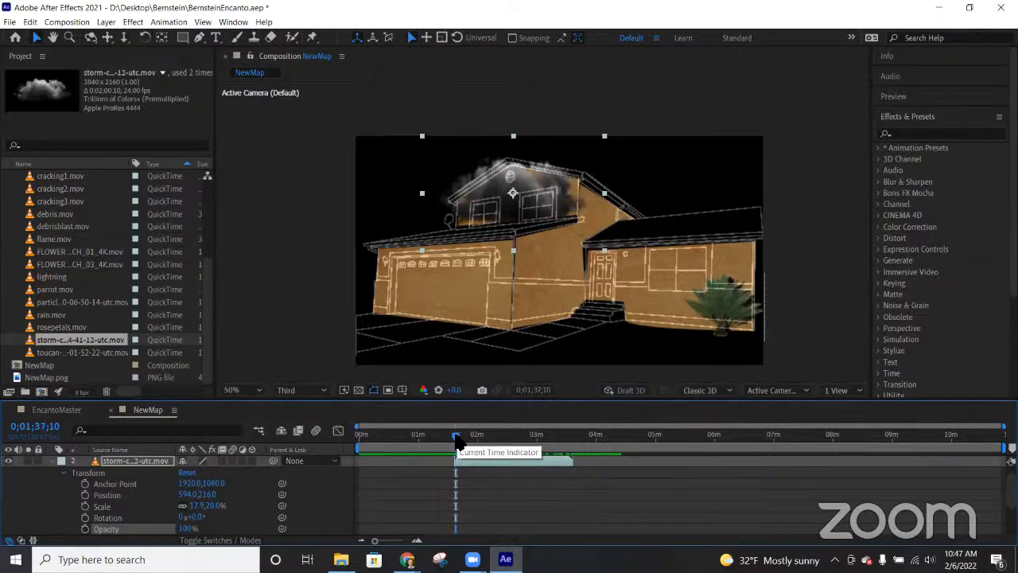
mouse_move(213, 507)
mouse_down()
mouse_move(184, 506)
mouse_move(228, 506)
mouse_move(207, 506)
mouse_up()
click(222, 507)
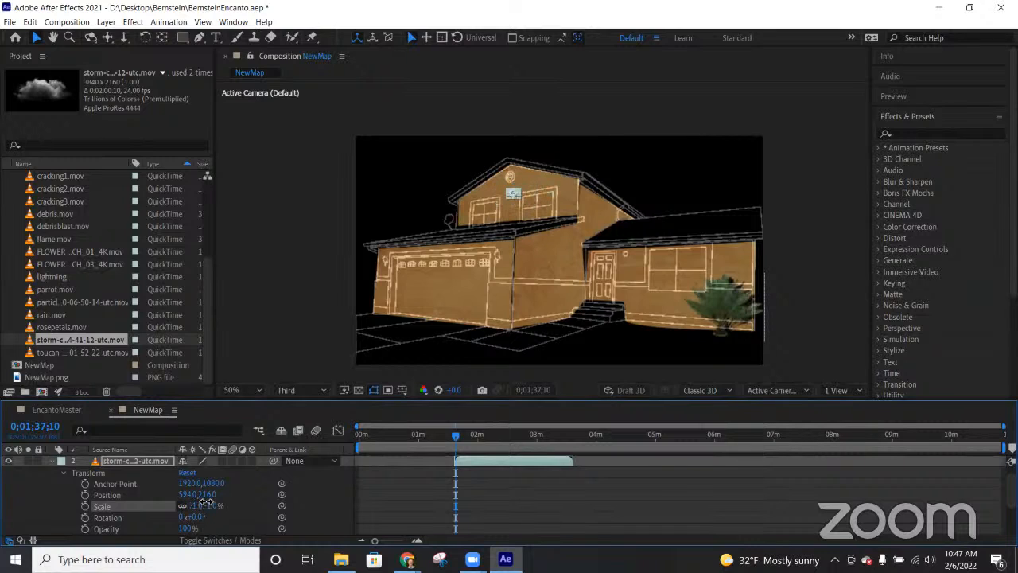
click(85, 506)
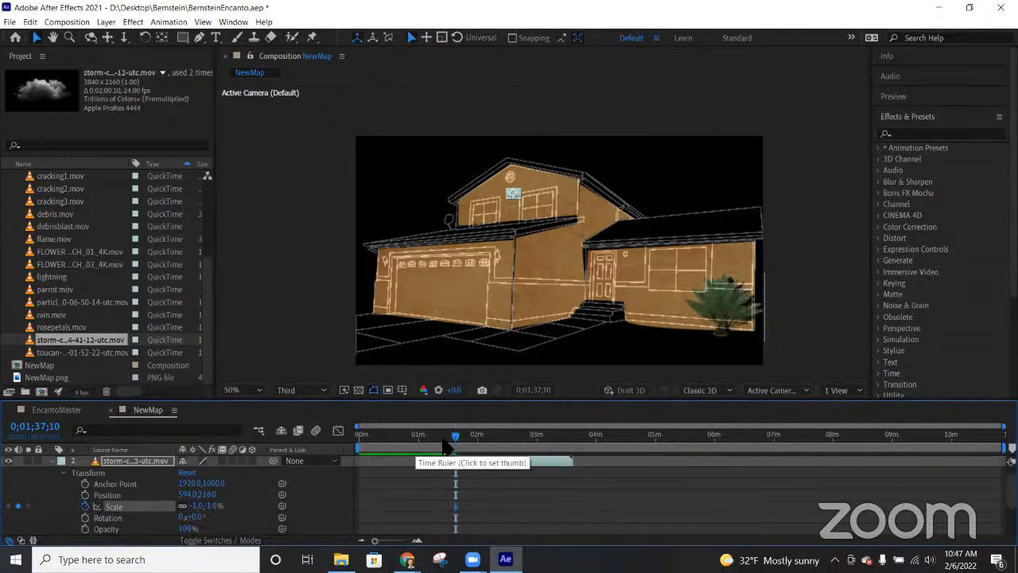
drag(456, 437, 463, 438)
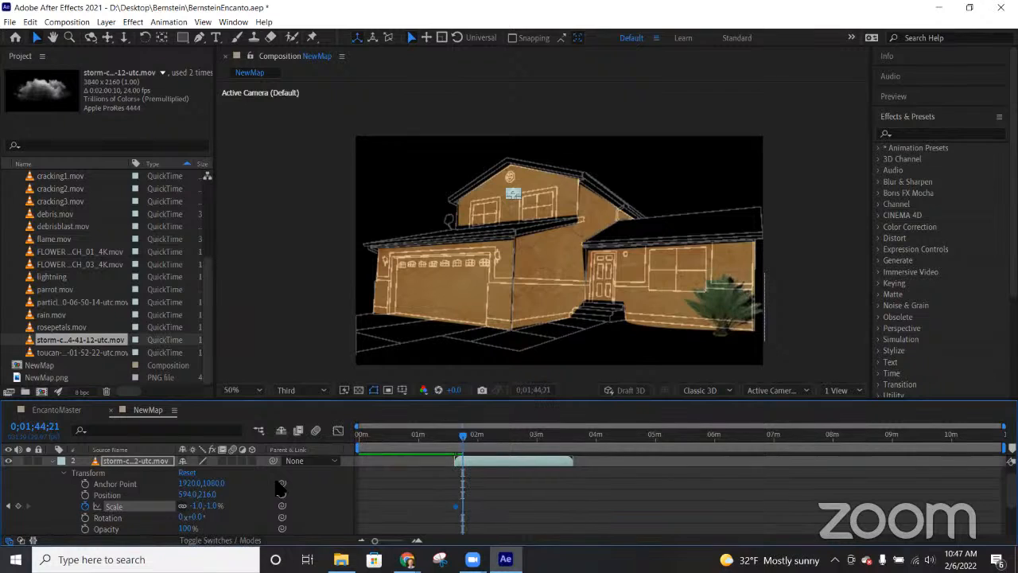
click(212, 506)
text(1)
key(Tab)
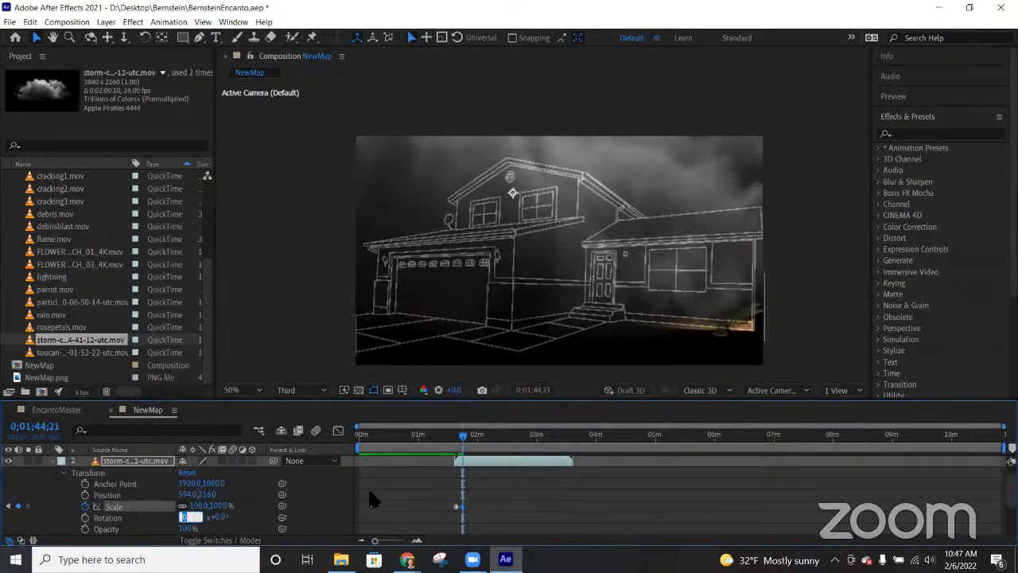
click(252, 521)
key(ctrl+z)
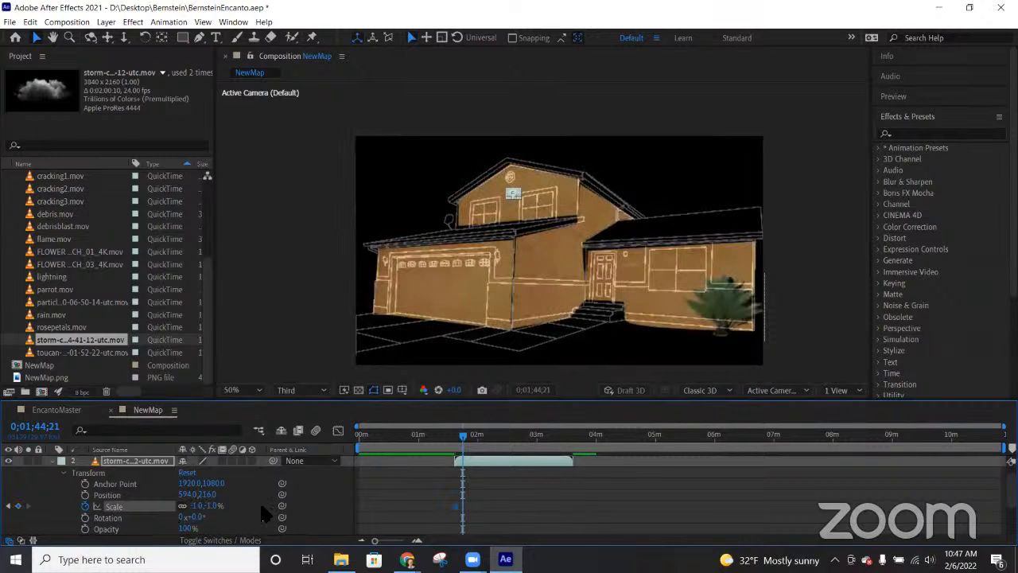
Step: Set the storm cloud layer's scale to 17% at 0;01;44;21 and advance the current time to 0;02;06;27
drag(224, 504, 238, 507)
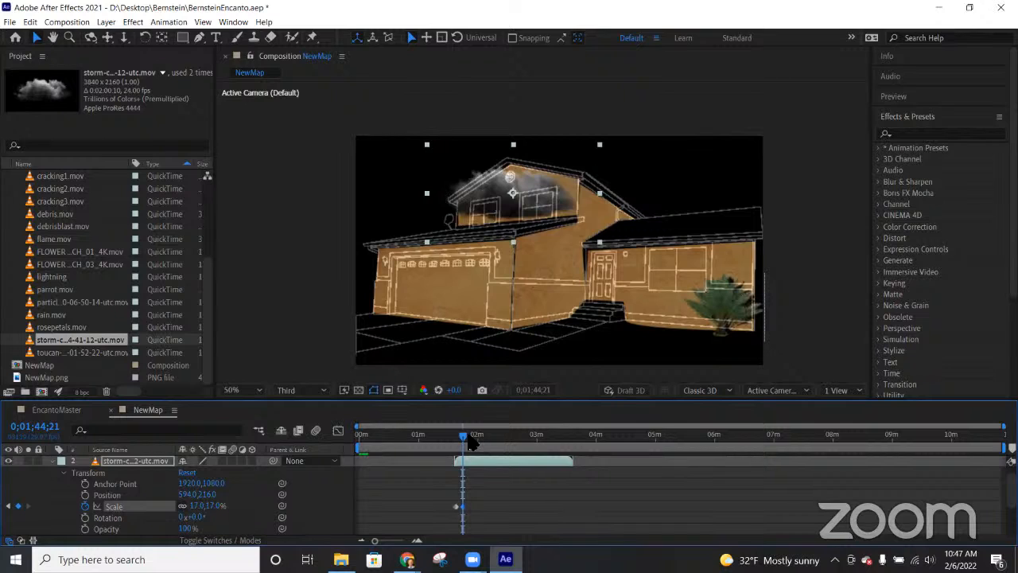
drag(466, 444, 483, 459)
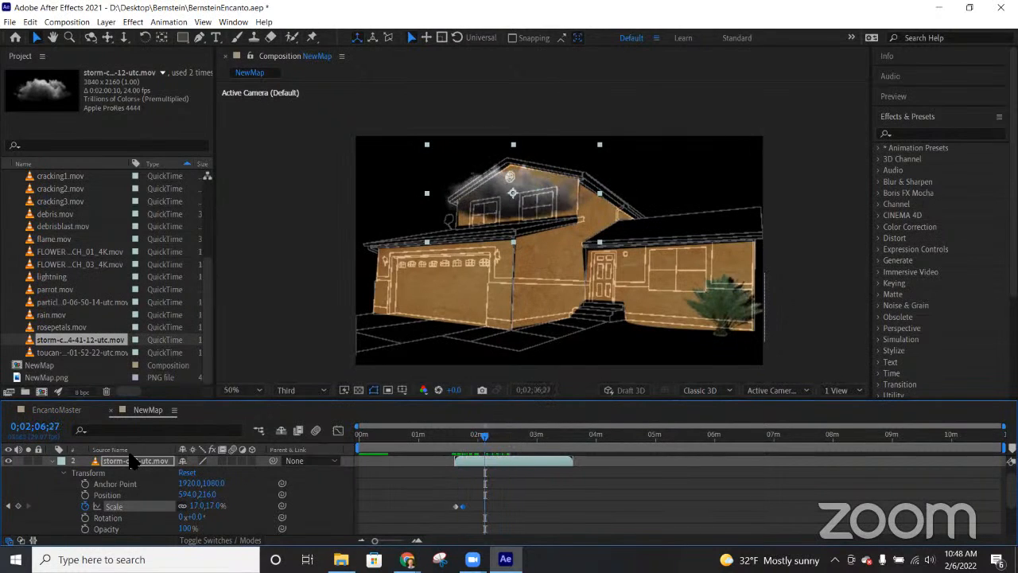
Step: Add the lightning clip above the storm cloud layer, starting at about 0;02;07, and show its bolts at 0;02;07;24
click(52, 460)
drag(52, 278, 488, 471)
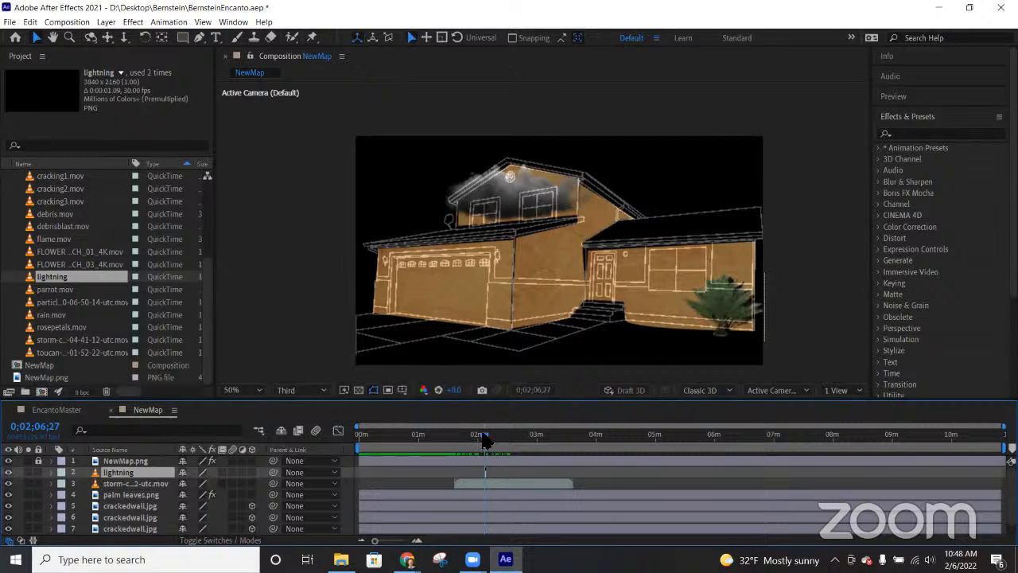
drag(485, 440, 486, 441)
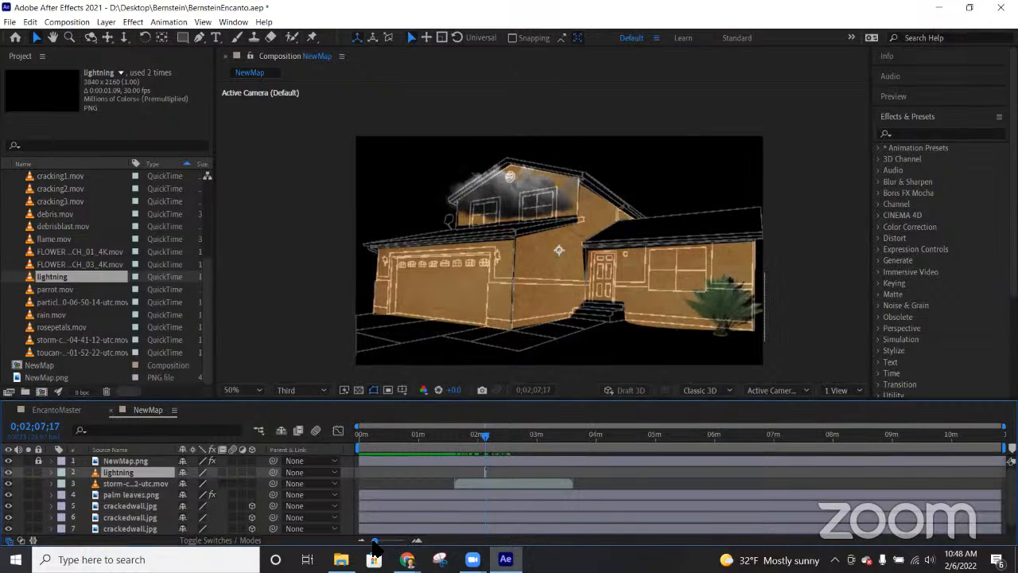
drag(375, 541, 401, 544)
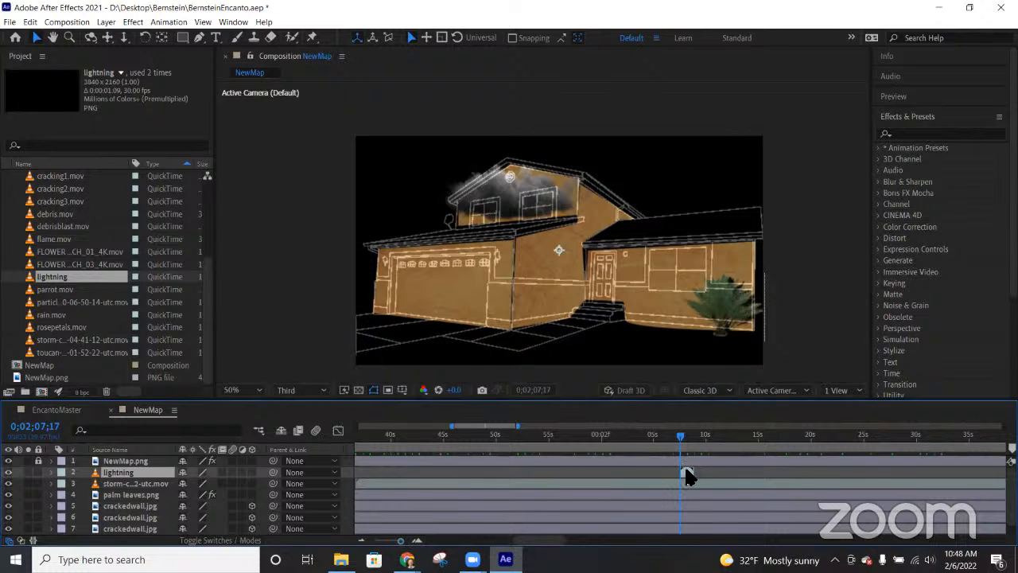
drag(681, 437, 683, 443)
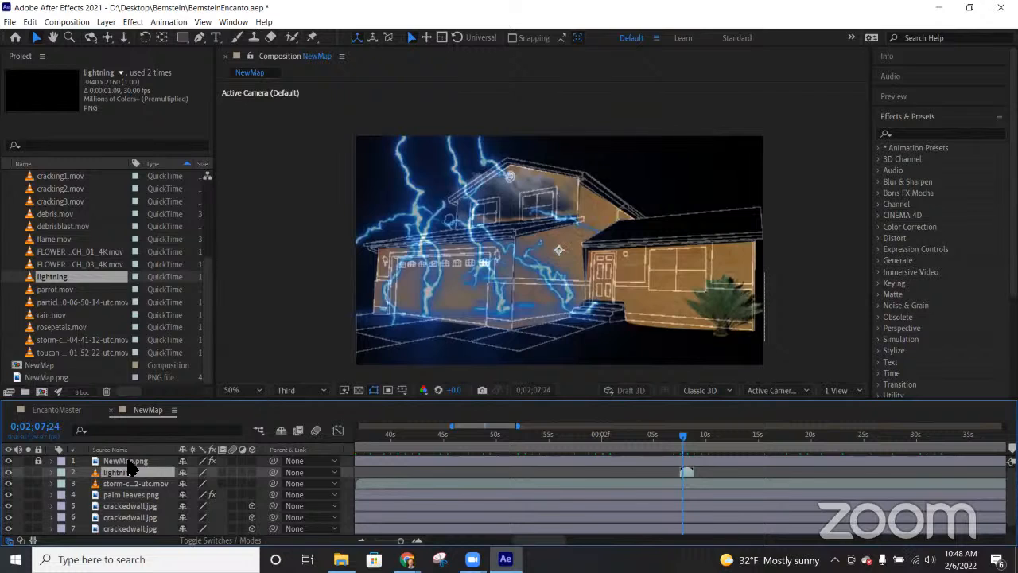
Step: Scale the lightning layer down to just under the composition's width and position its bolts beneath the storm cloud, reaching the ground
scroll(528, 268, down, 4)
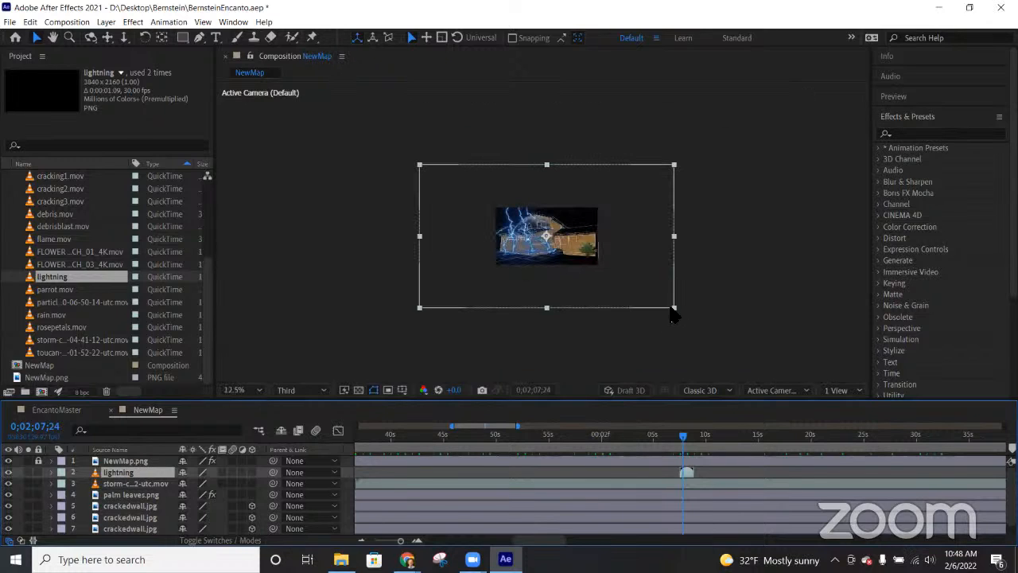
drag(673, 309, 594, 272)
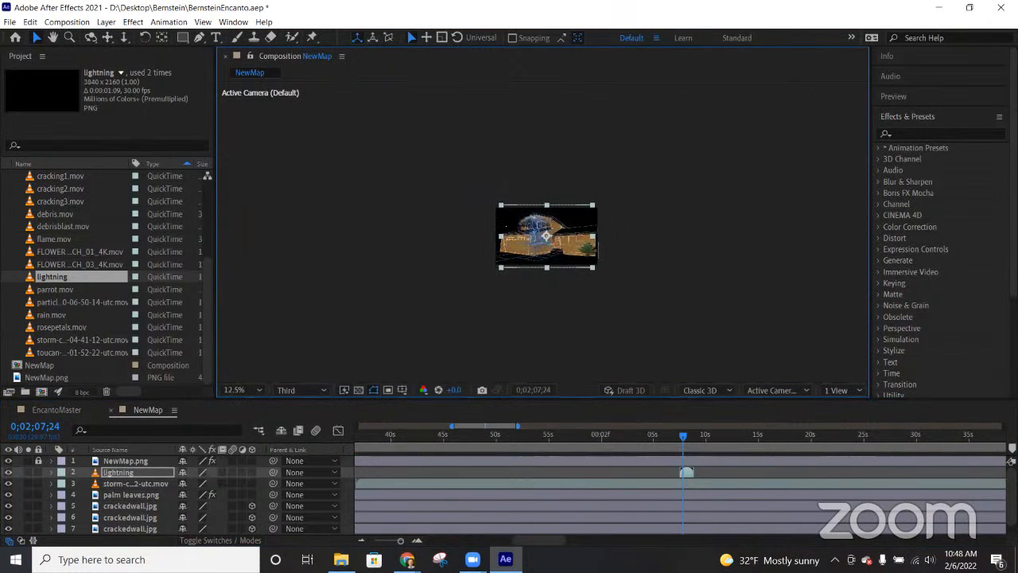
drag(546, 237, 550, 243)
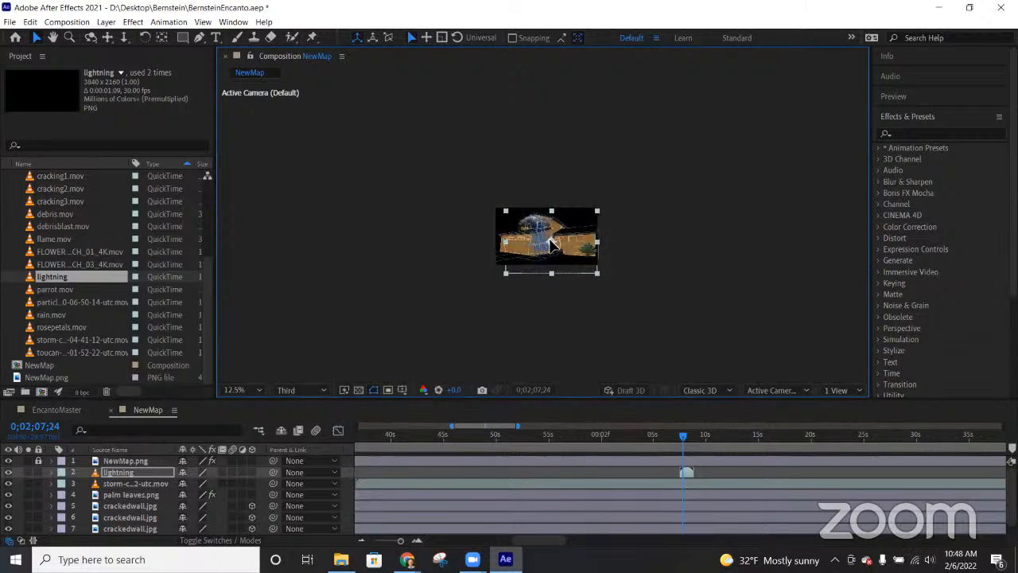
scroll(552, 245, up, 4)
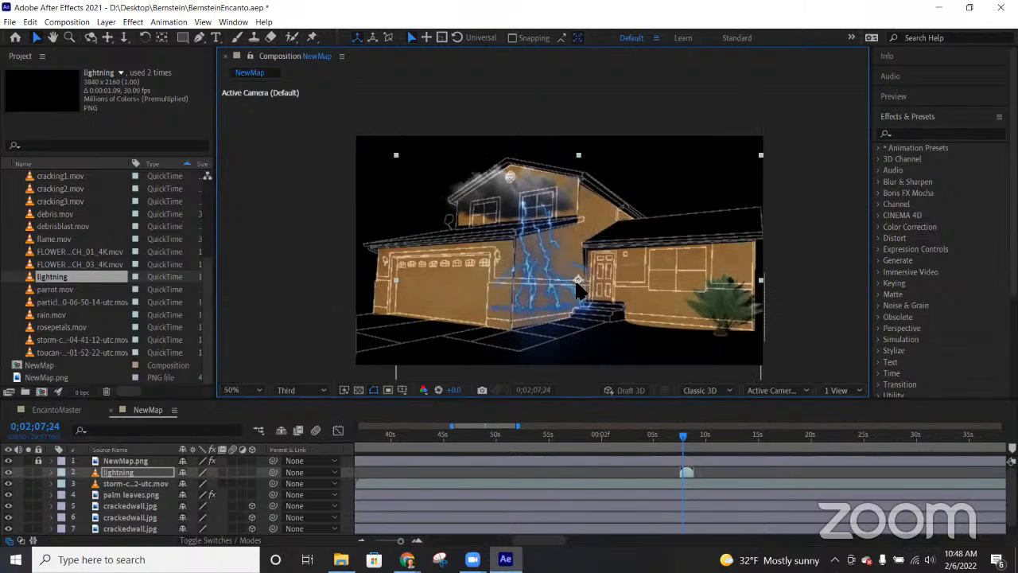
drag(577, 283, 574, 305)
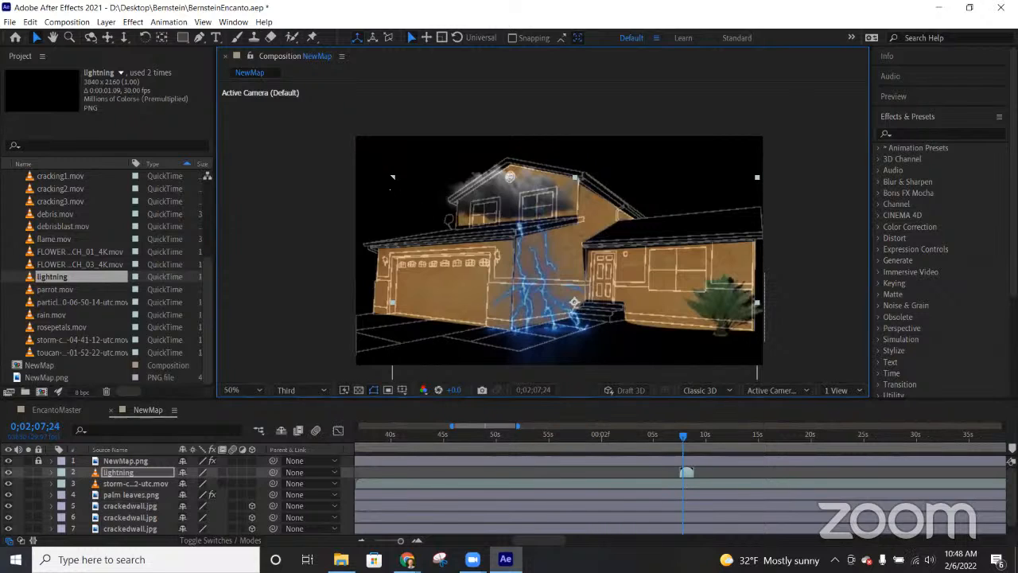
drag(392, 176, 387, 157)
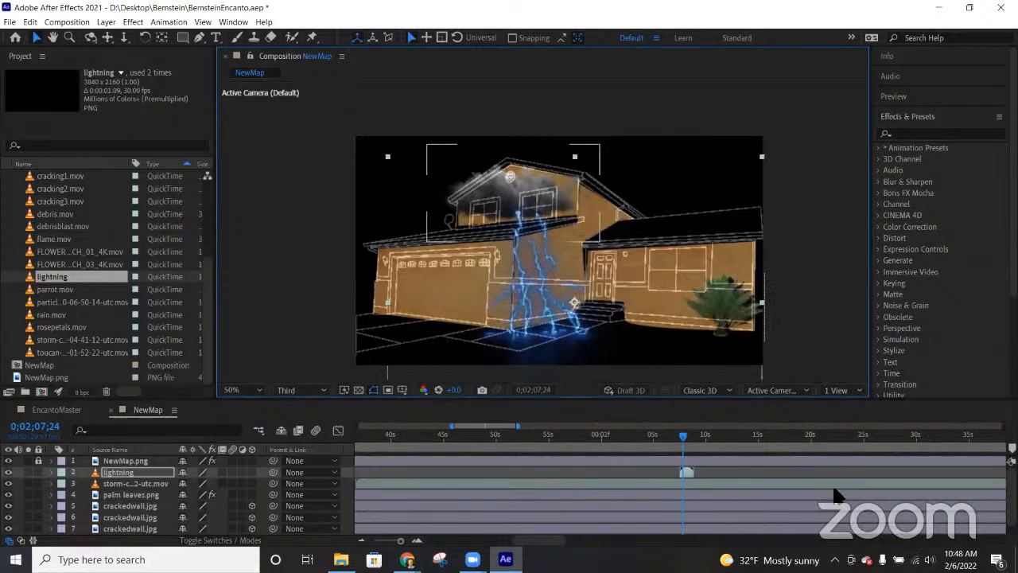
Step: Move the current time past the lightning clip to 0;02;09;24 and save the project
drag(682, 436, 705, 446)
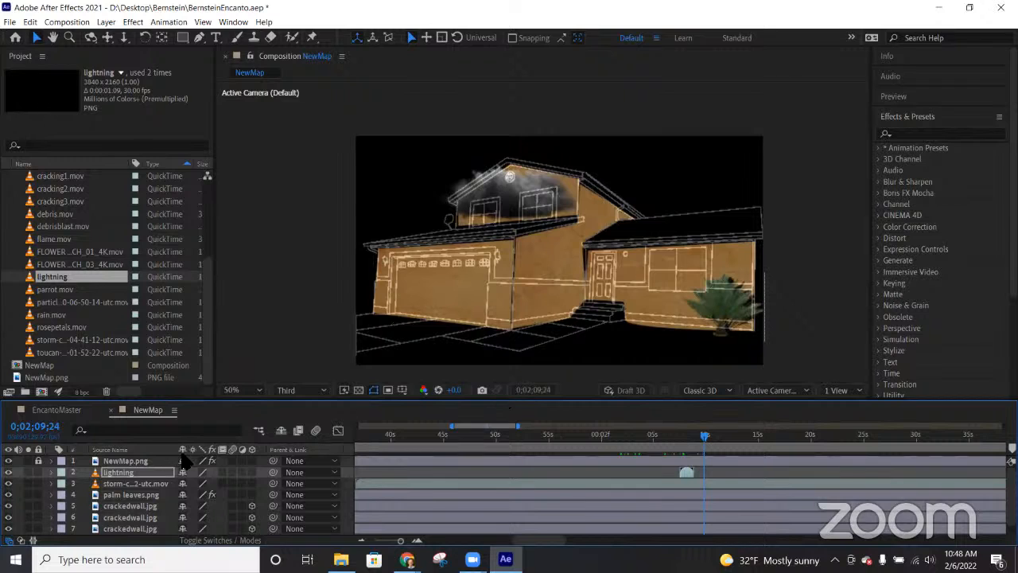
key(ctrl+s)
Step: Look through the Disney projection folder in File Explorer and preview the storm cloud and particle footage in After Effects
right_click(116, 495)
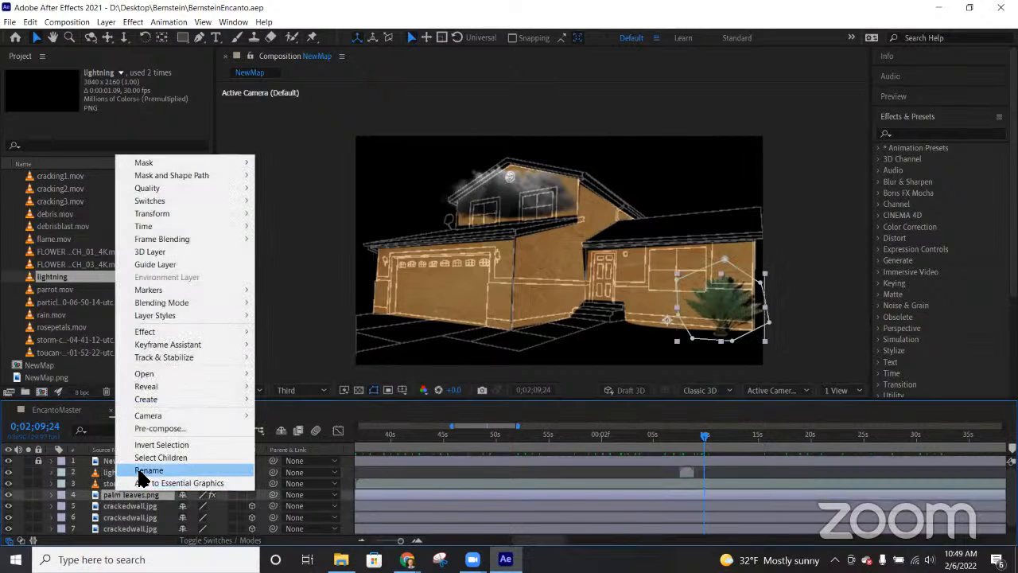
click(57, 339)
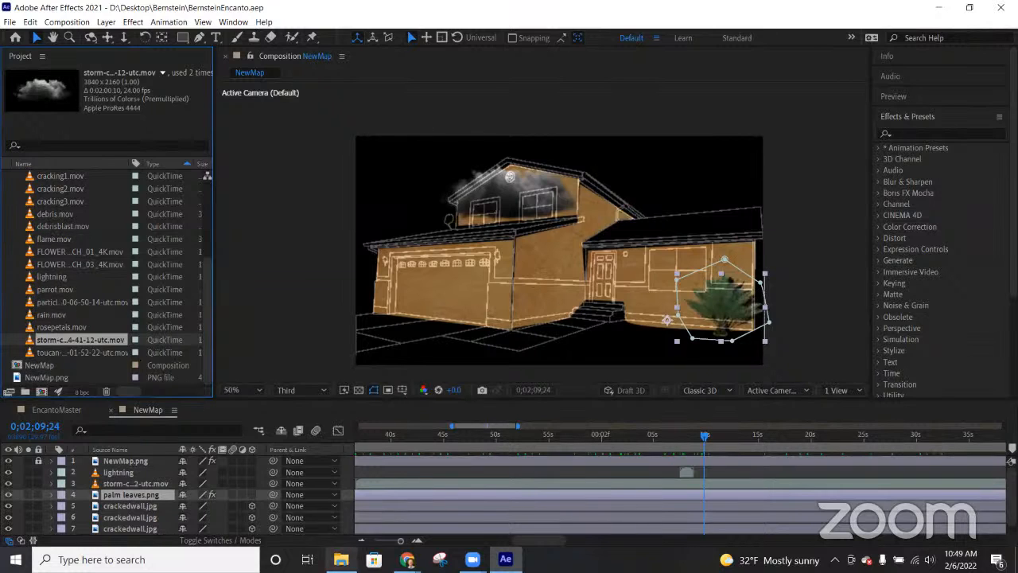
mouse_move(340, 559)
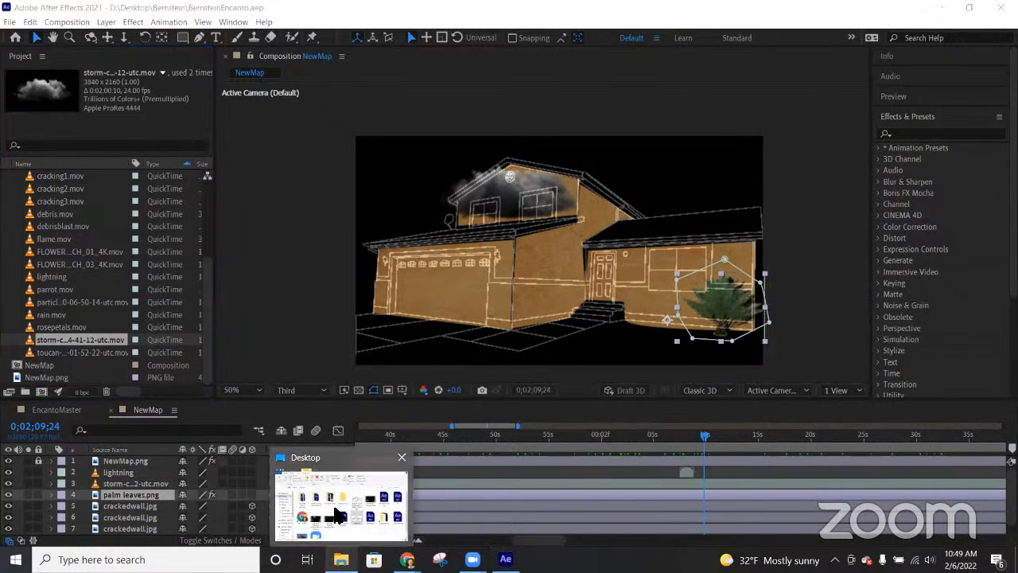
click(341, 486)
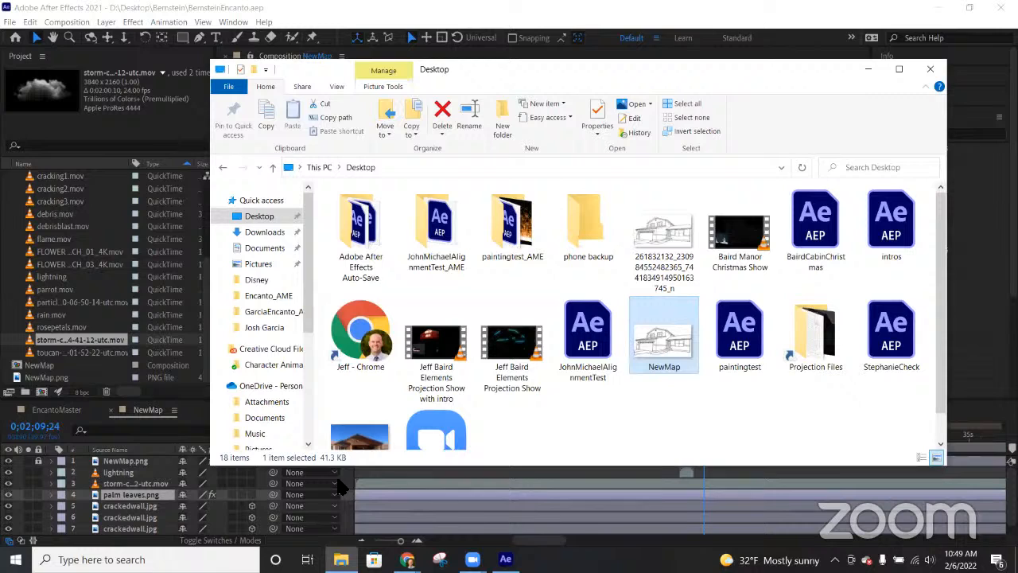
click(256, 280)
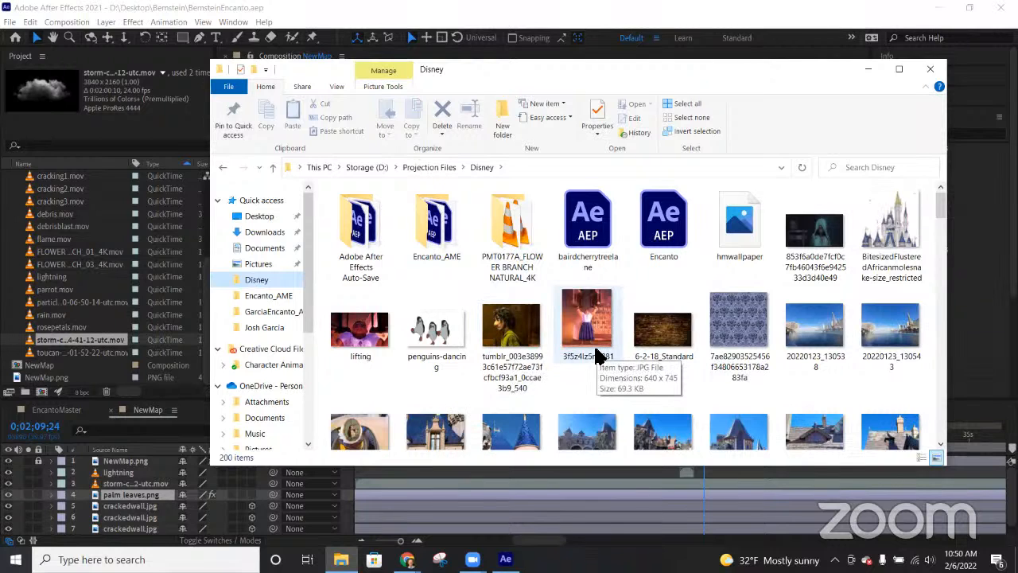
scroll(598, 354, down, 15)
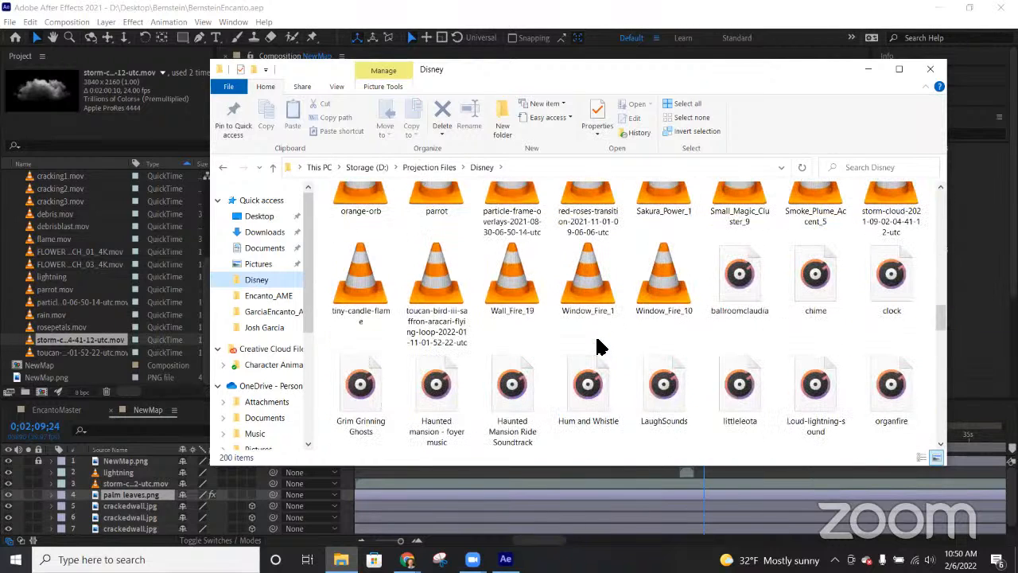
scroll(598, 348, up, 15)
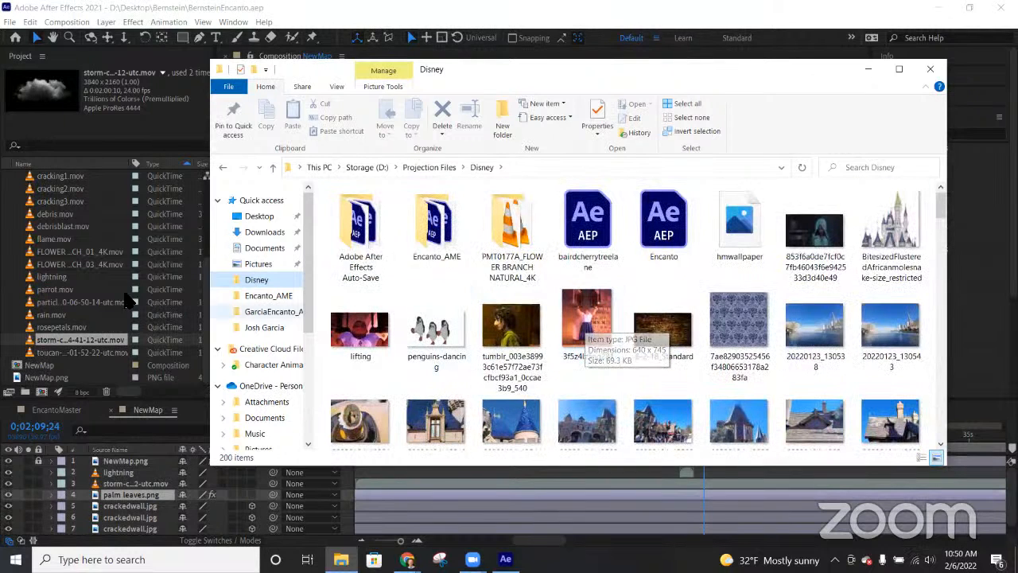
click(40, 304)
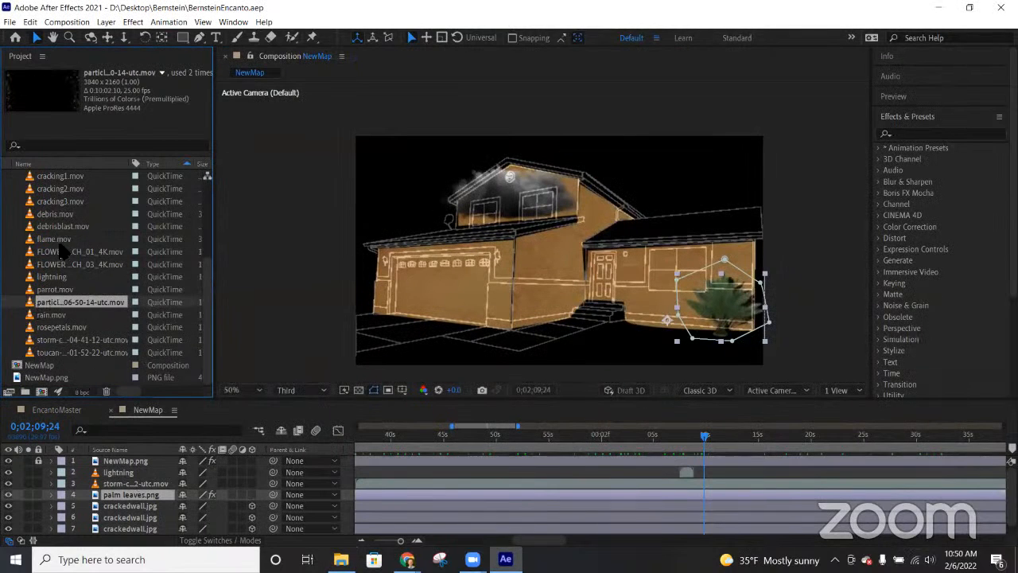
Step: Examine the masked cracked wall layer on the house's middle wall up close and in full view
click(115, 506)
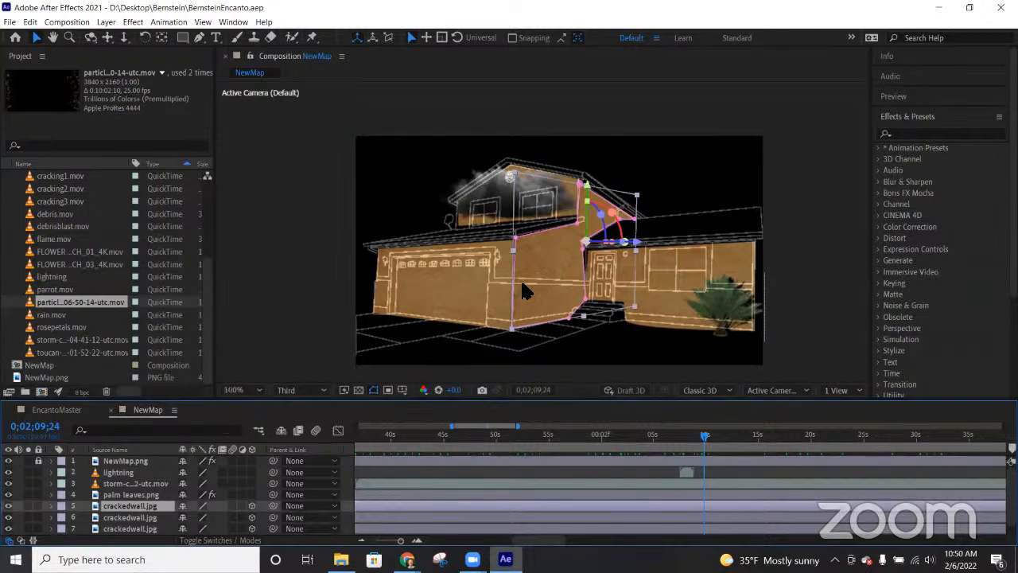
scroll(520, 278, up, 2)
scroll(521, 274, down, 2)
scroll(525, 273, up, 2)
scroll(525, 272, down, 2)
scroll(525, 272, up, 2)
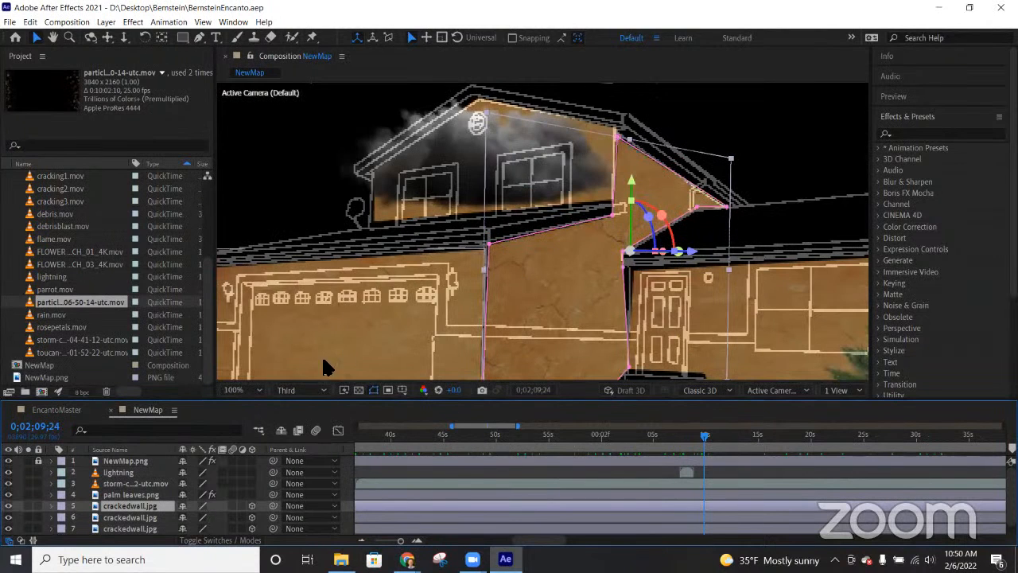
click(258, 391)
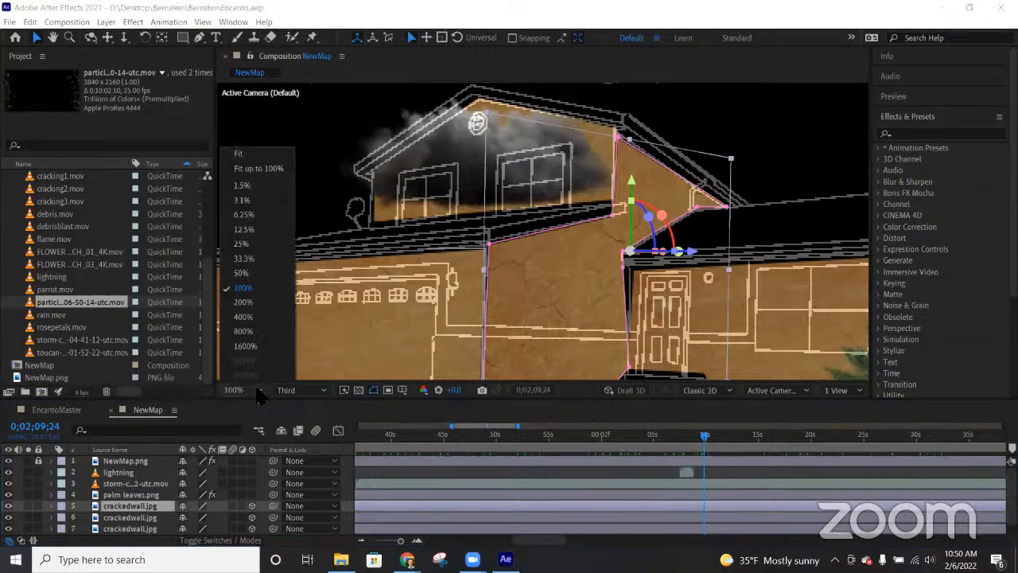
click(257, 390)
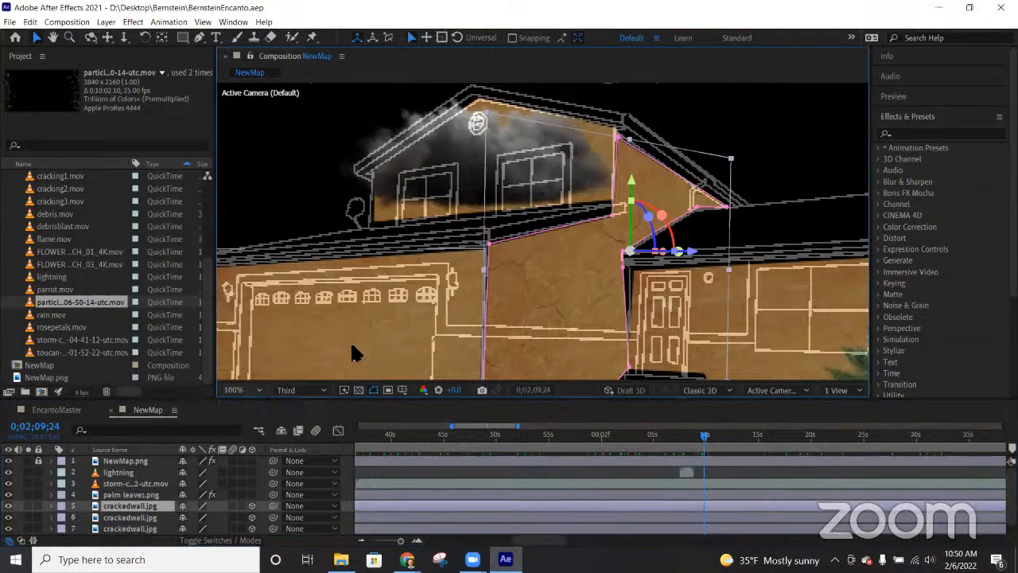
scroll(518, 314, down, 1)
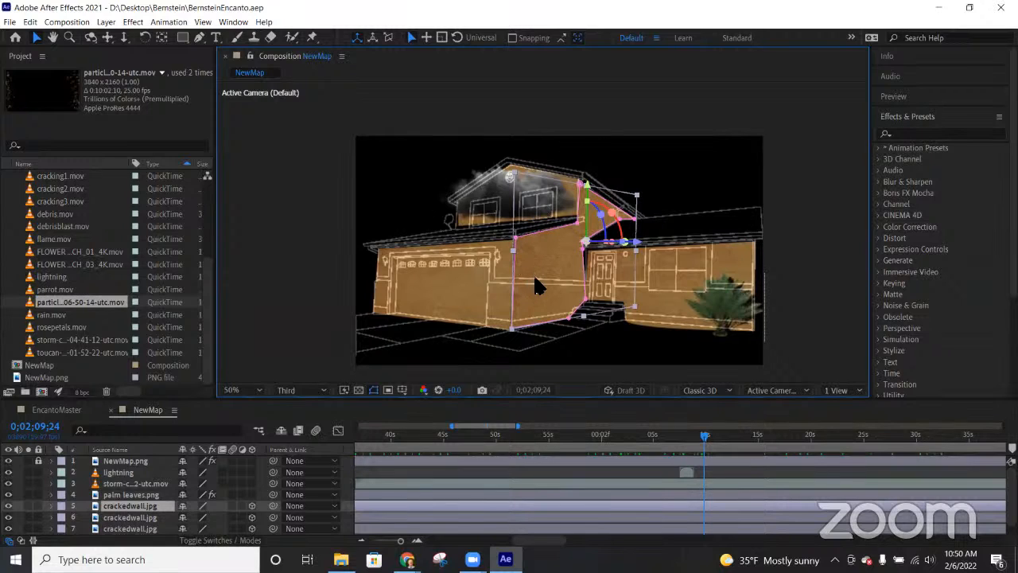
click(685, 291)
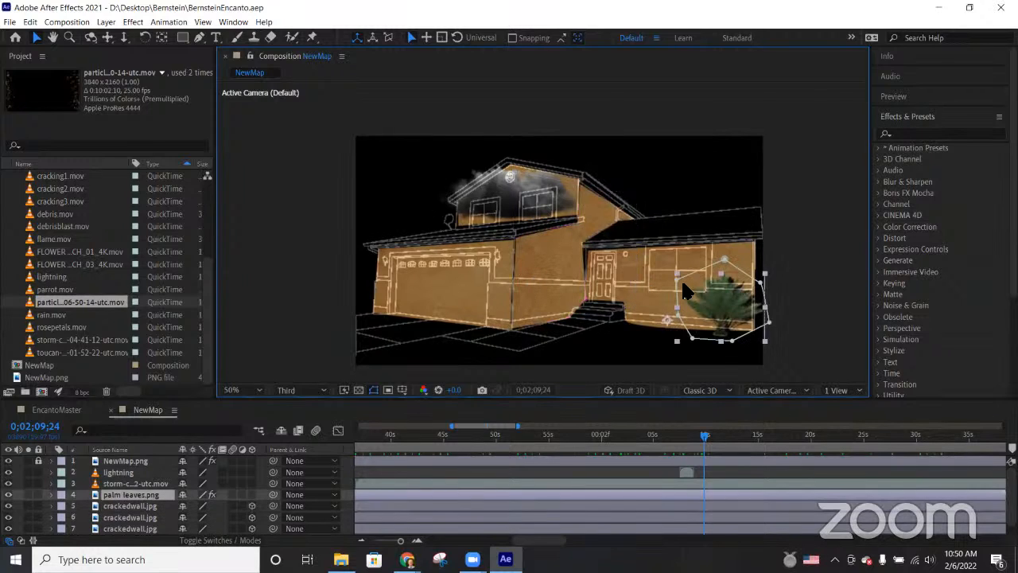
Step: Find candle.png in the project's Pics folder and add it to the NewMap composition above the lightning layer
scroll(71, 295, up, 3)
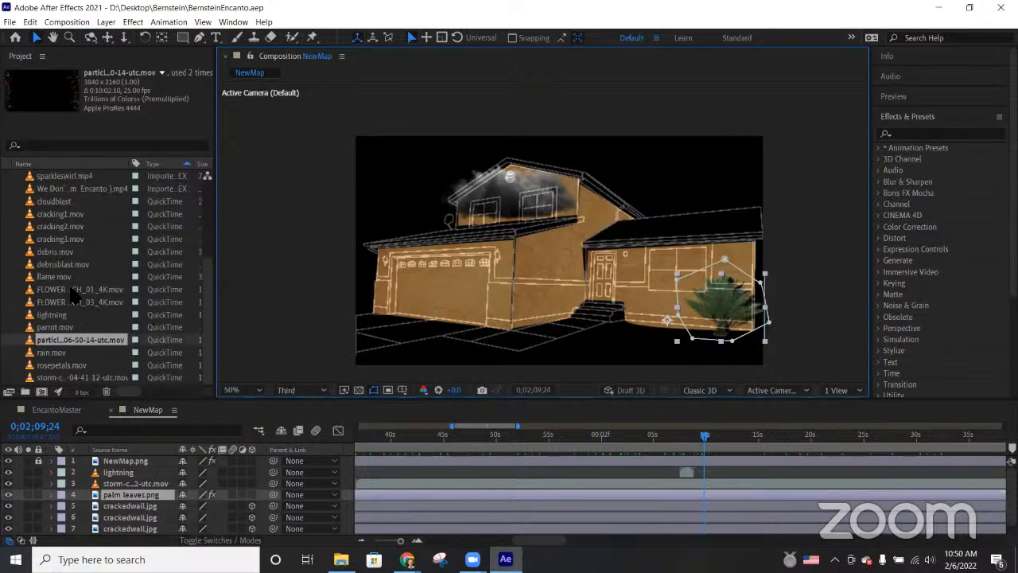
scroll(70, 296, up, 4)
click(4, 230)
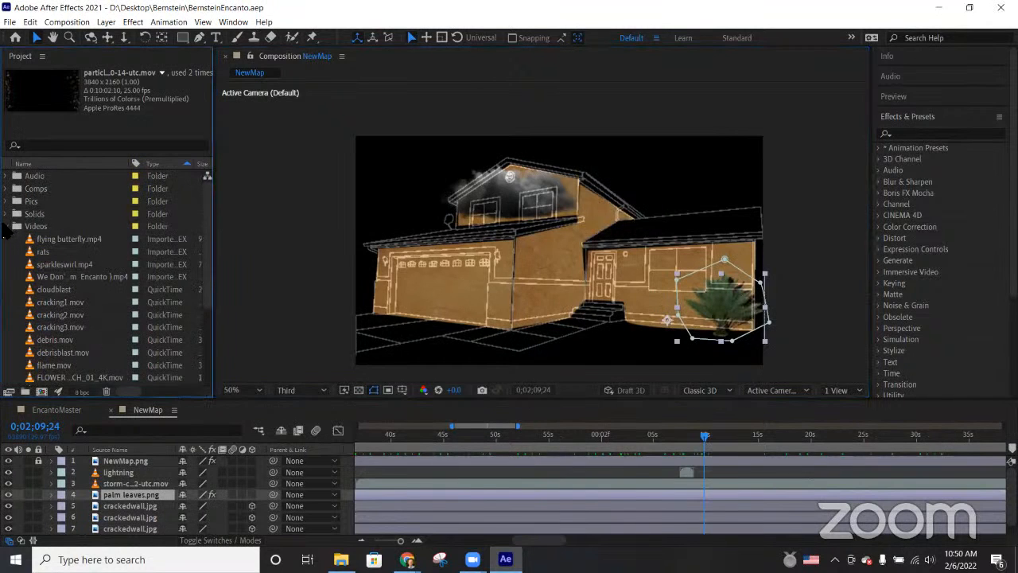
click(4, 227)
click(5, 202)
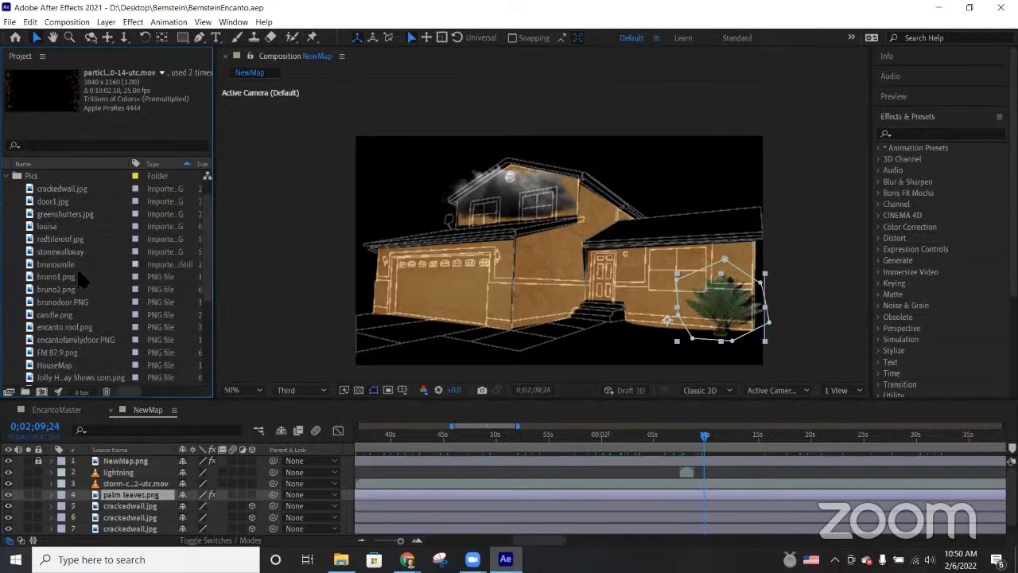
click(53, 316)
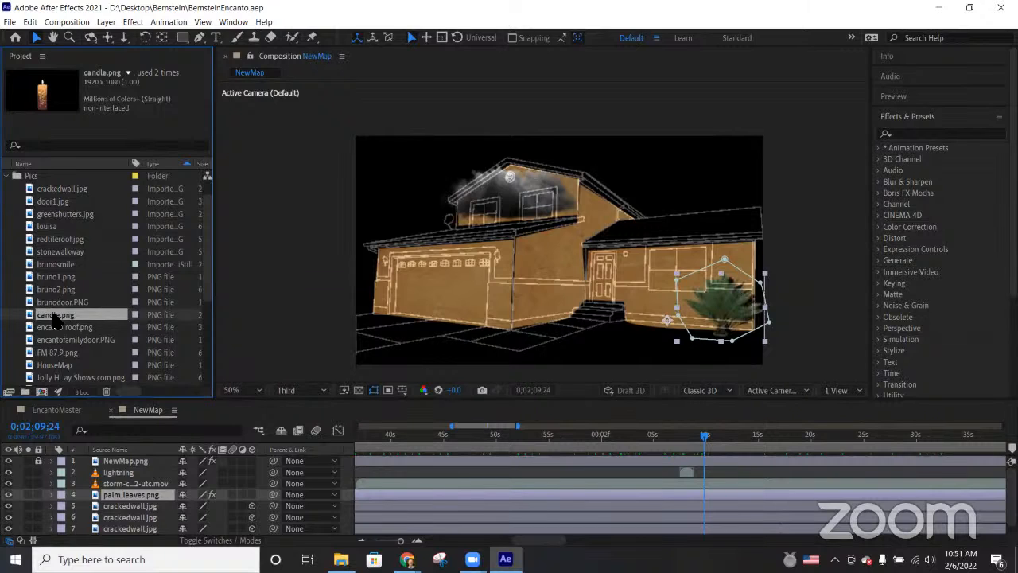
drag(53, 315, 73, 472)
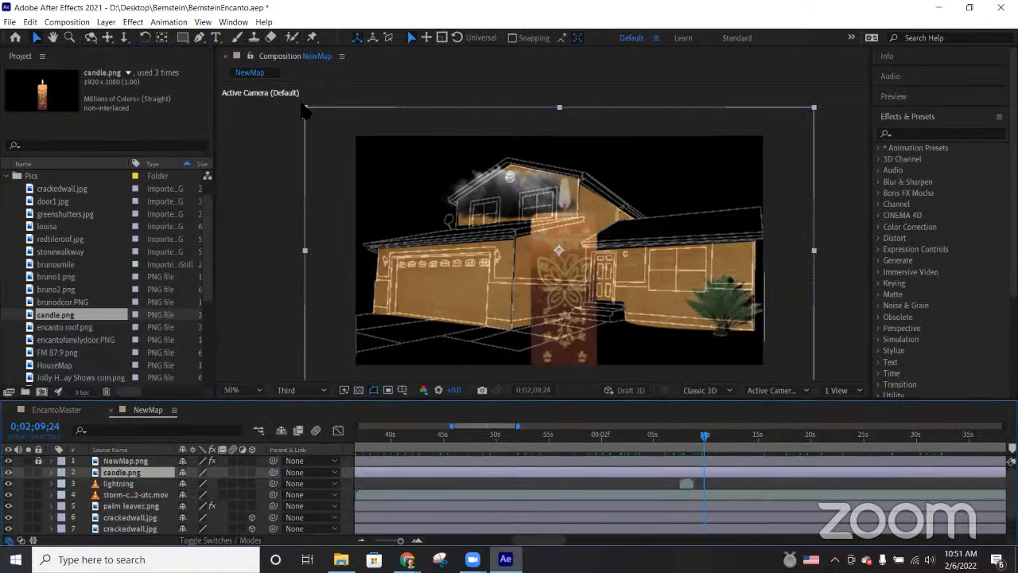
Step: Scale the candle layer down and place it over the large window beside the front door
drag(304, 111, 478, 214)
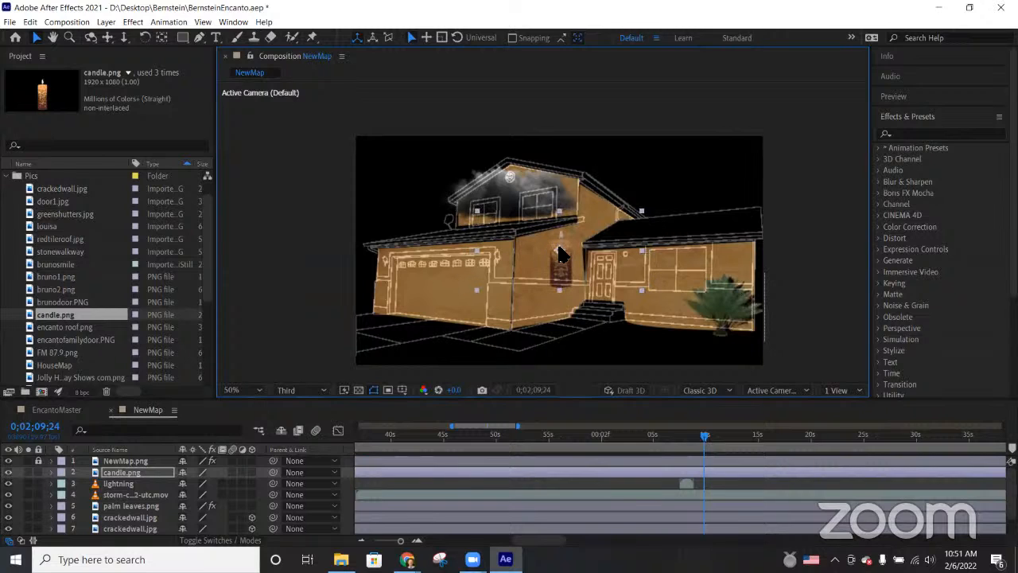
drag(561, 254, 674, 280)
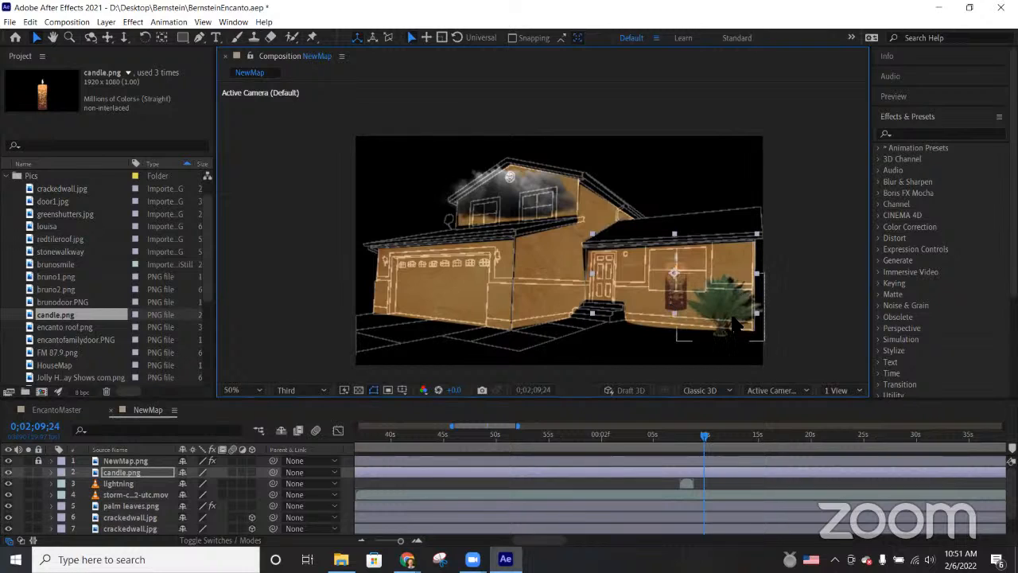
drag(757, 313, 737, 300)
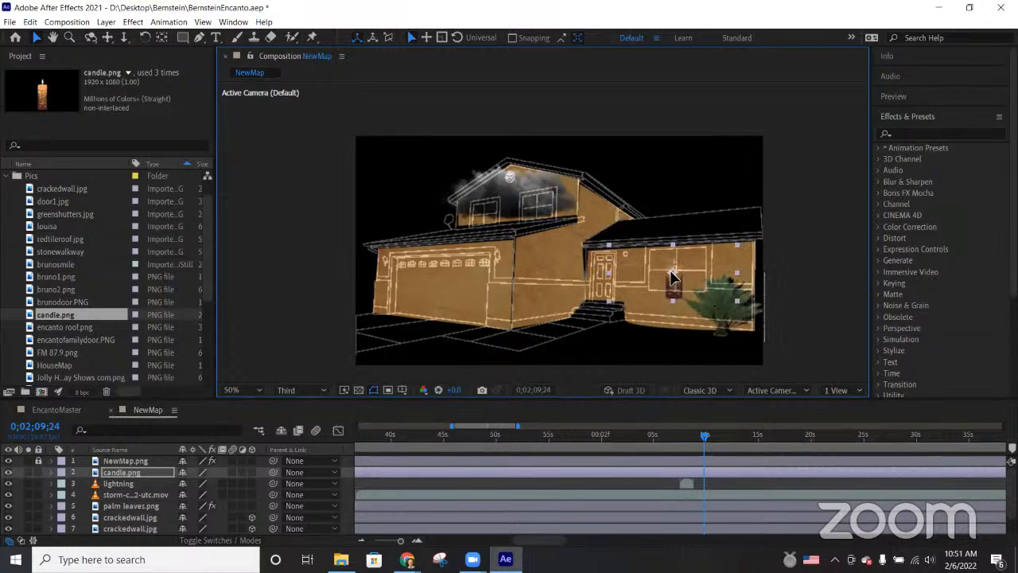
Step: Draw a four-point mask on the candle layer with the Pen tool, following the corners of the window beside the front door
click(115, 474)
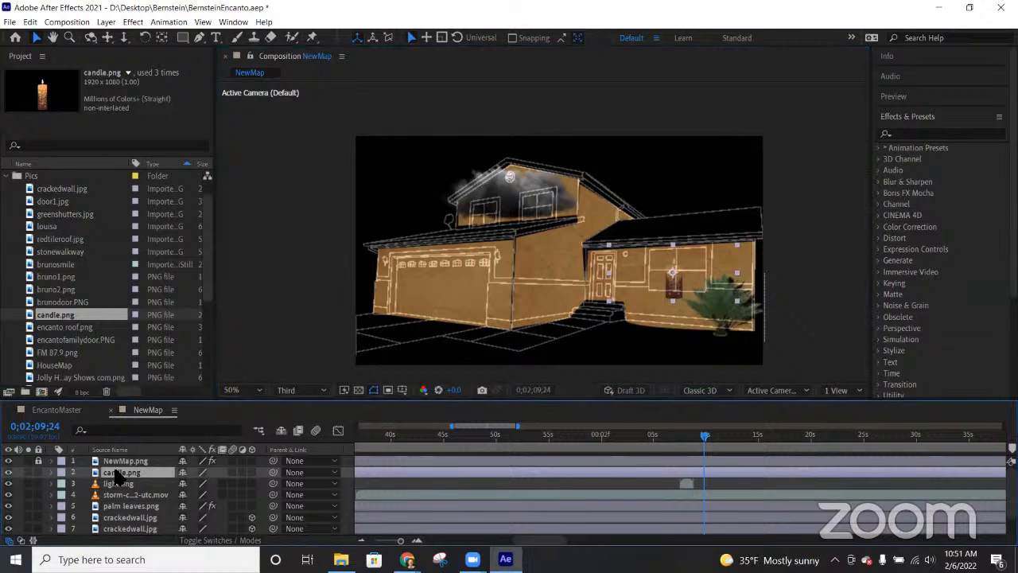
key(g)
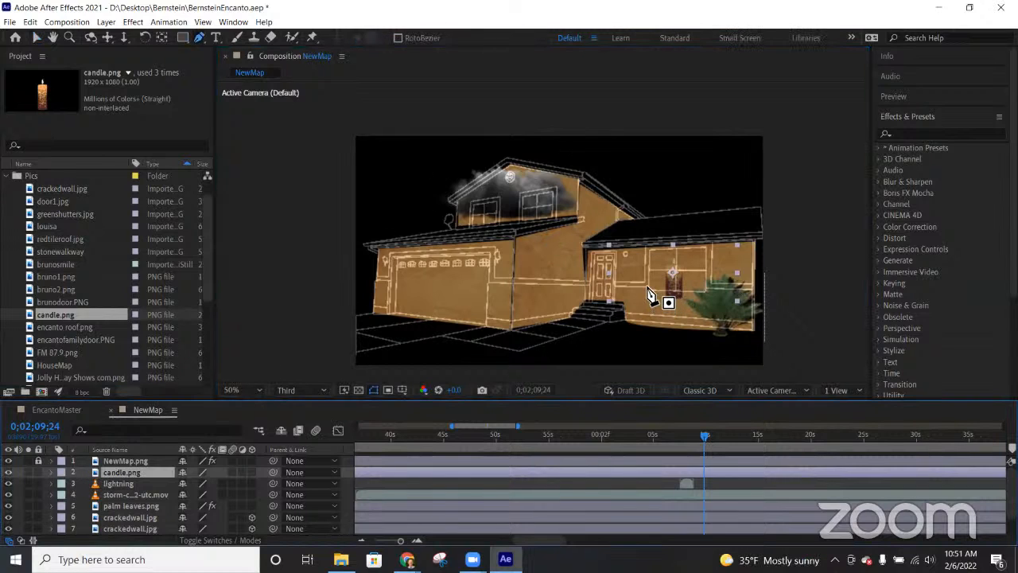
click(650, 287)
click(650, 249)
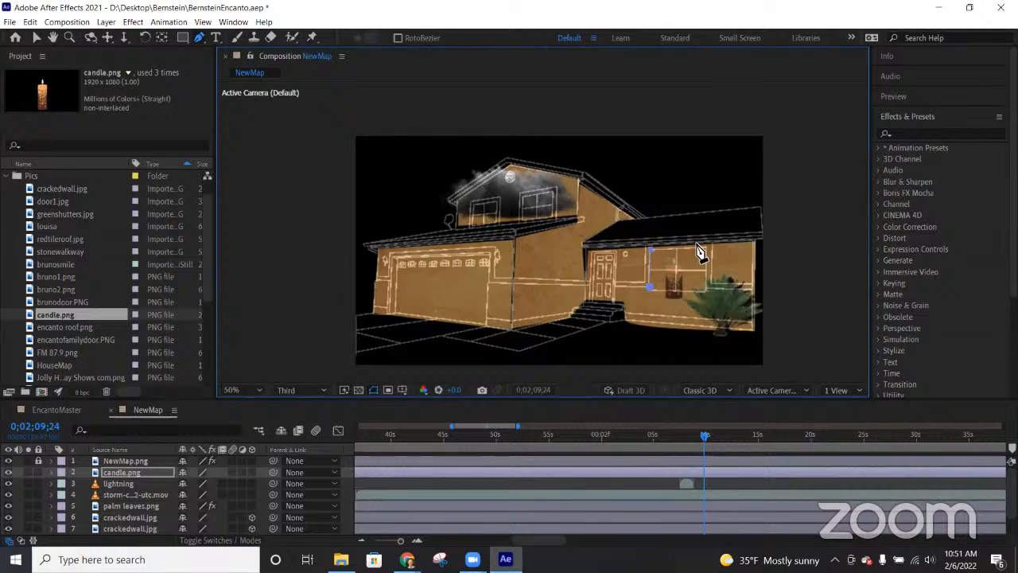
click(706, 249)
click(707, 287)
key(v)
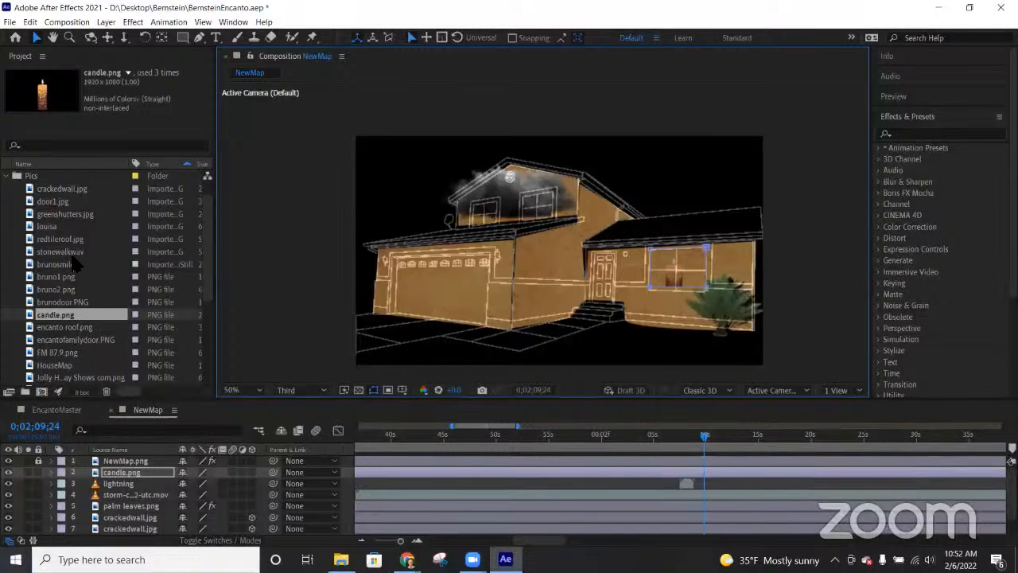
Step: Look through the project's Pics and Videos folders for more footage, checking the parrot, rose petals, flower, particle, toucan and rats clips
scroll(93, 282, down, 1)
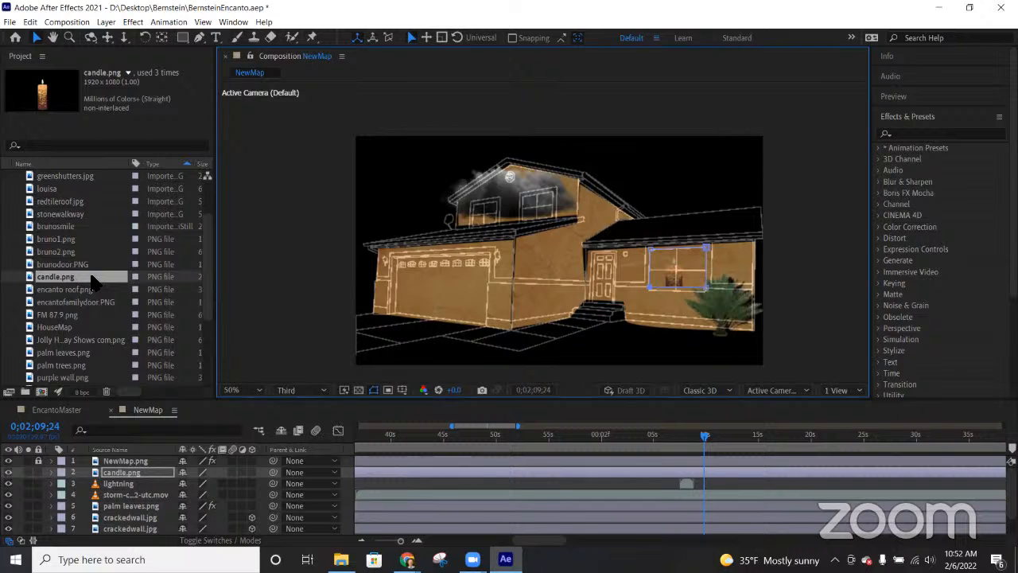
scroll(91, 286, down, 3)
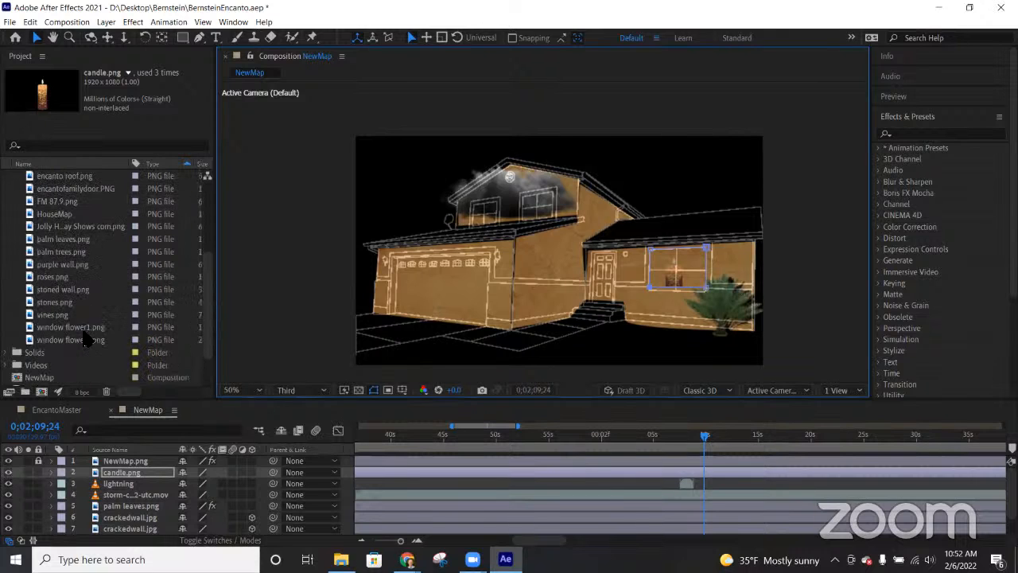
click(6, 373)
click(7, 368)
scroll(64, 334, down, 5)
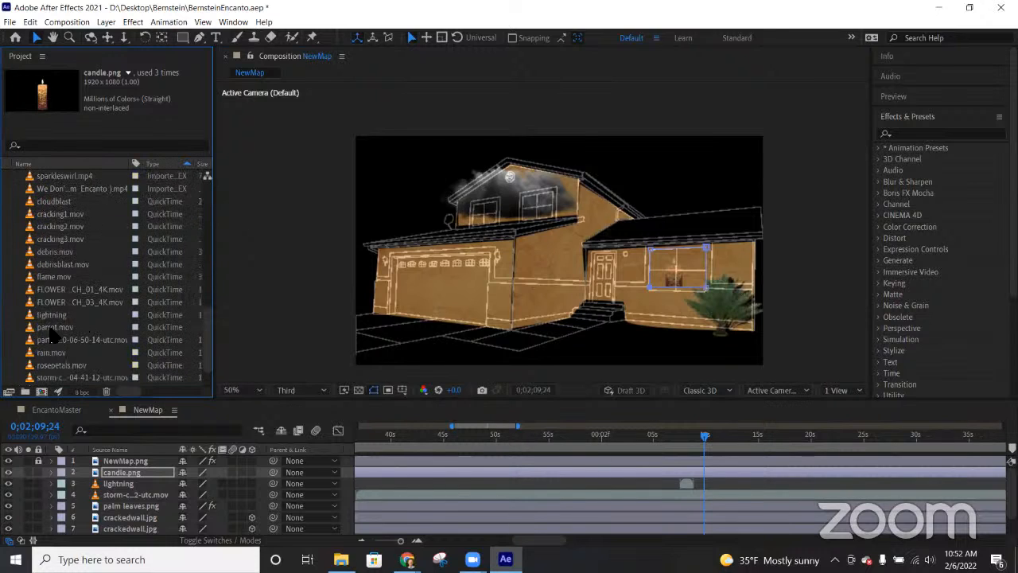
click(52, 331)
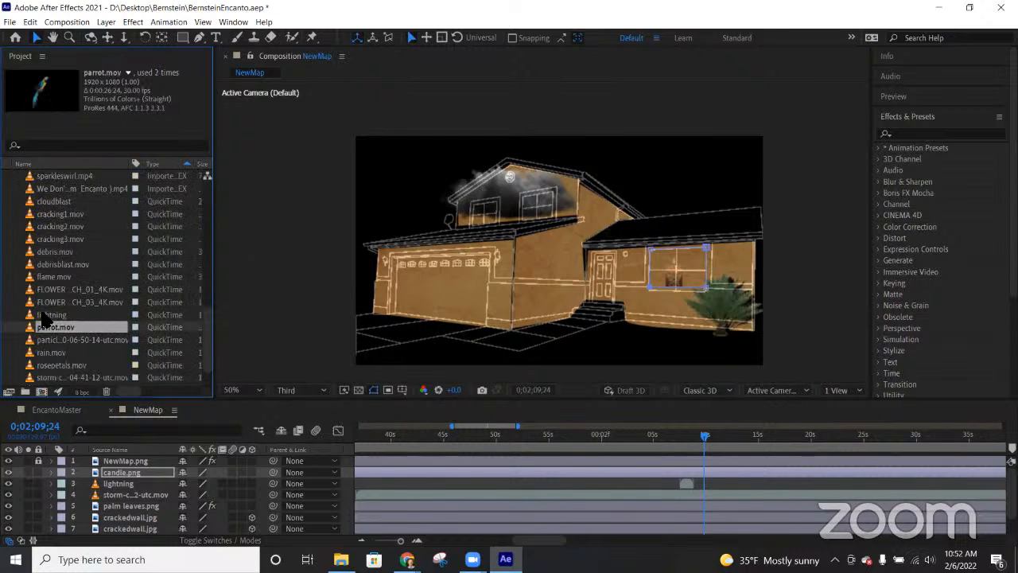
click(54, 367)
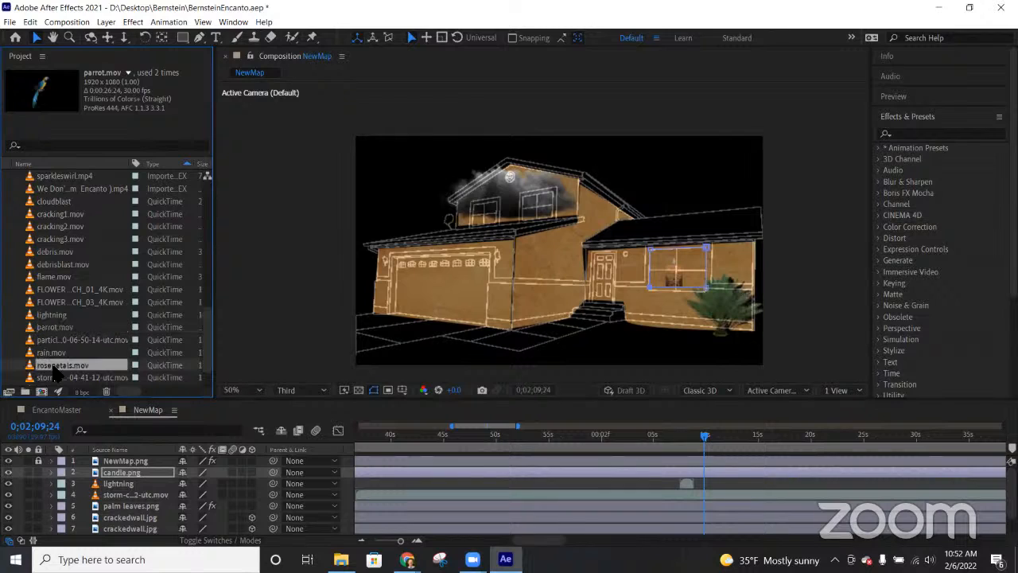
click(63, 291)
click(61, 302)
click(51, 327)
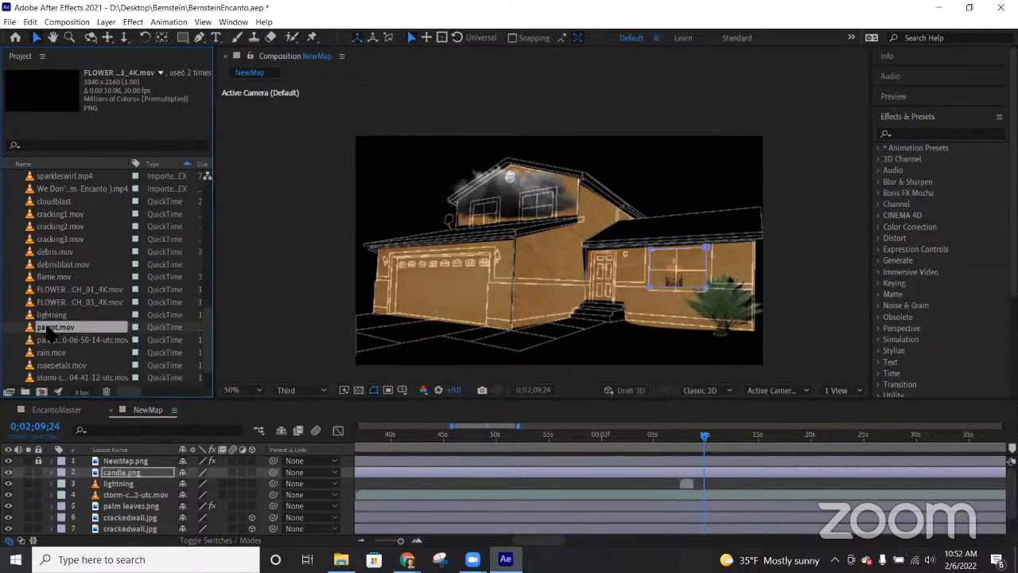
click(54, 341)
scroll(57, 343, down, 2)
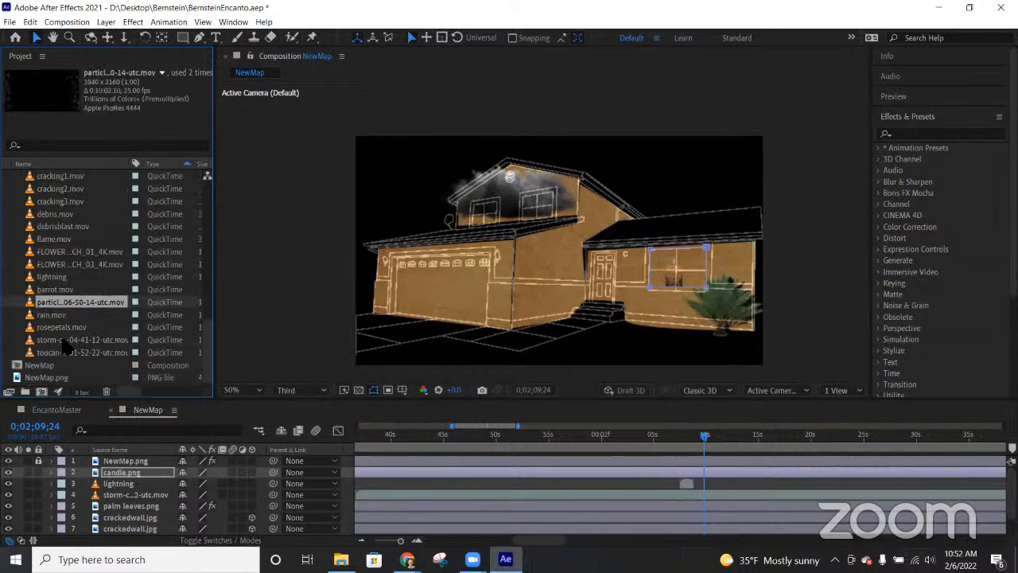
click(54, 354)
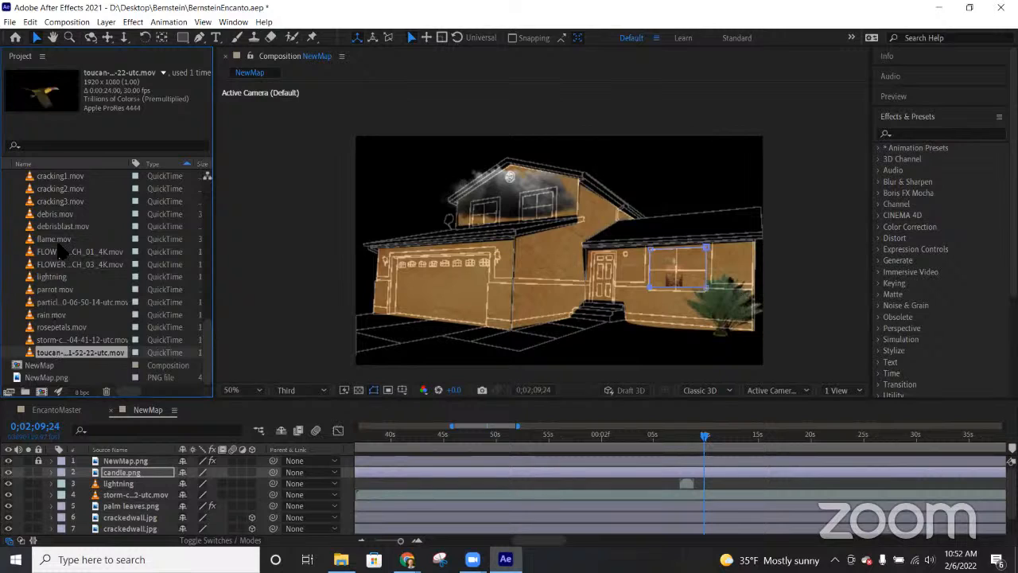
scroll(60, 246, up, 2)
scroll(60, 246, up, 2)
click(44, 202)
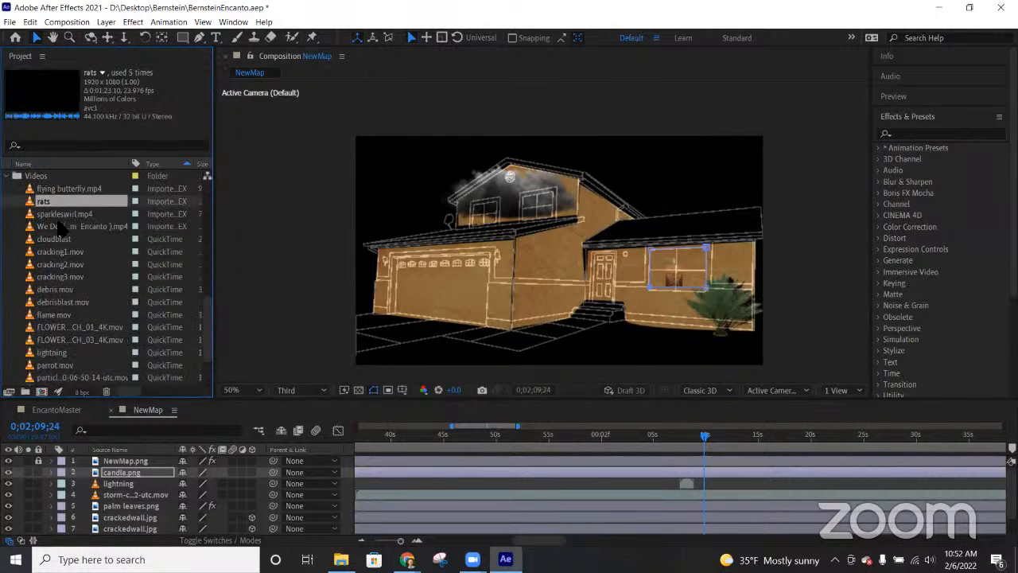
Step: Search the Disney folder in File Explorer and the project's Videos folder for footage, and preview the flying butterfly video in VLC
mouse_move(342, 557)
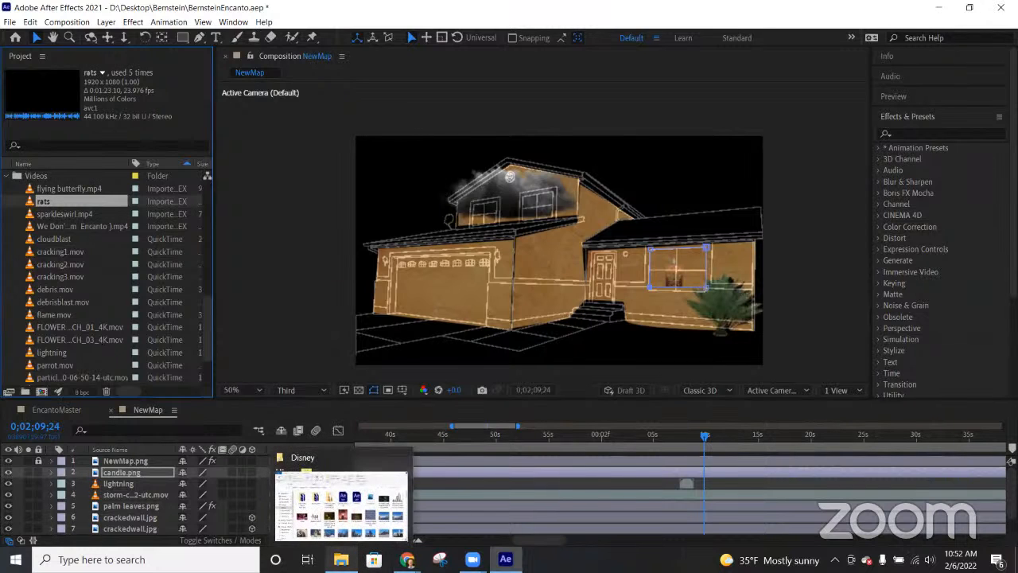
click(354, 522)
scroll(686, 239, down, 10)
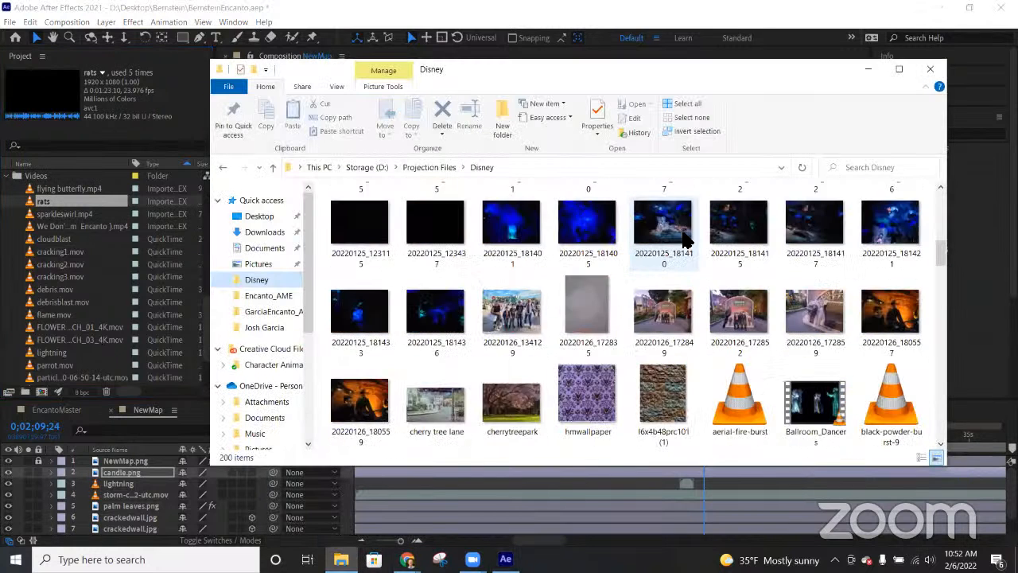
scroll(563, 276, down, 10)
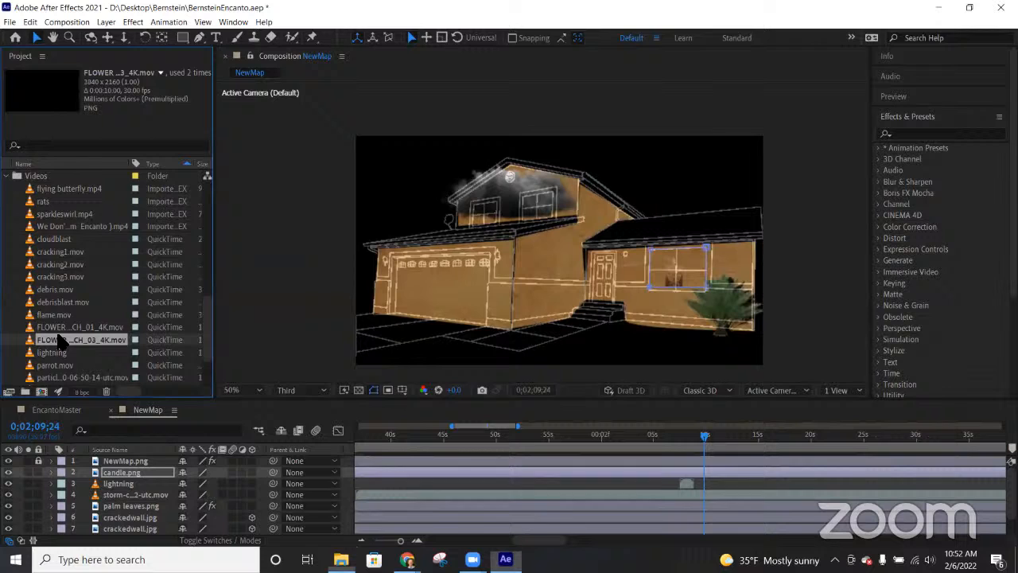
click(63, 340)
scroll(67, 342, down, 1)
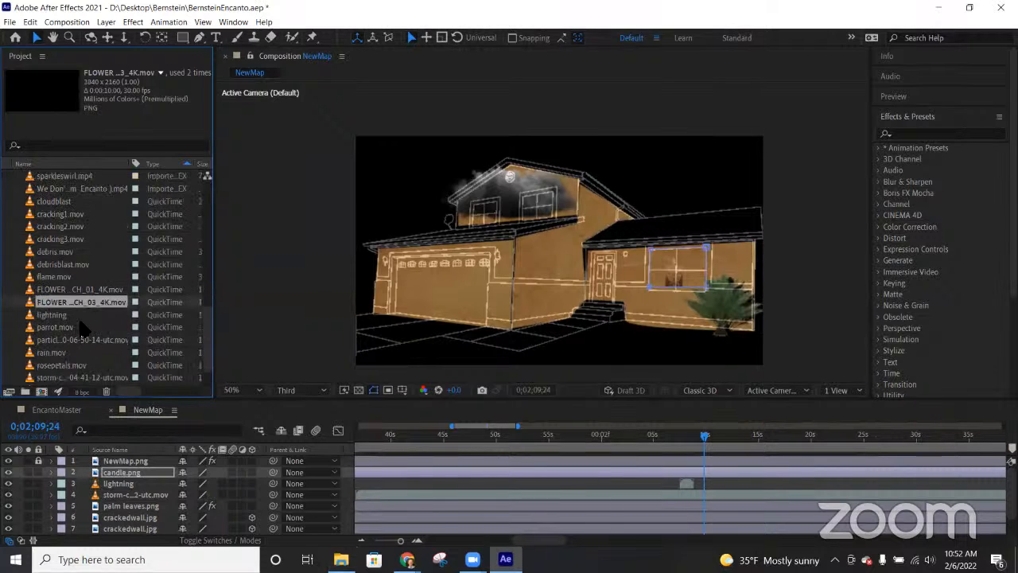
scroll(80, 334, down, 1)
key(alt+Tab)
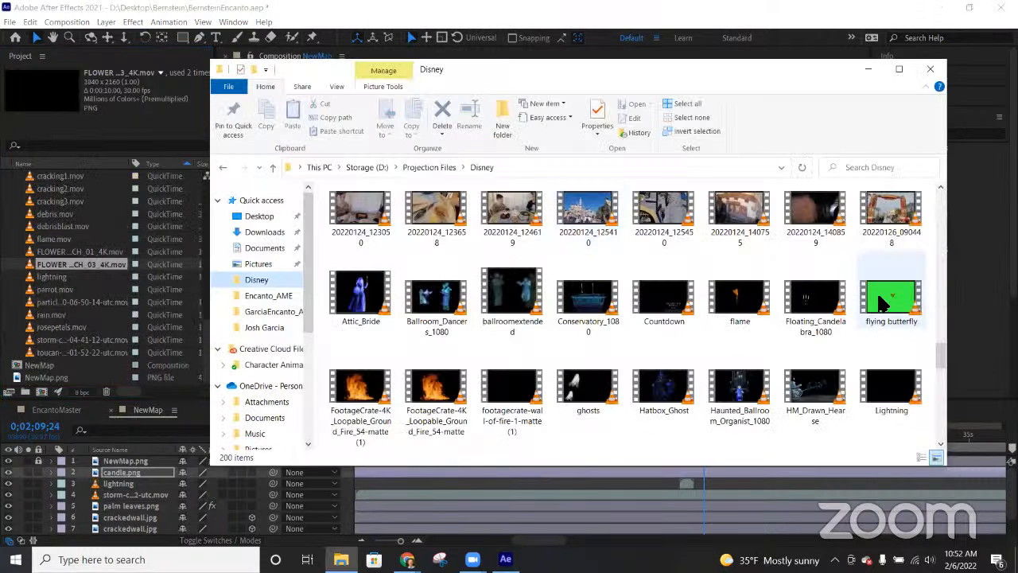
double_click(881, 304)
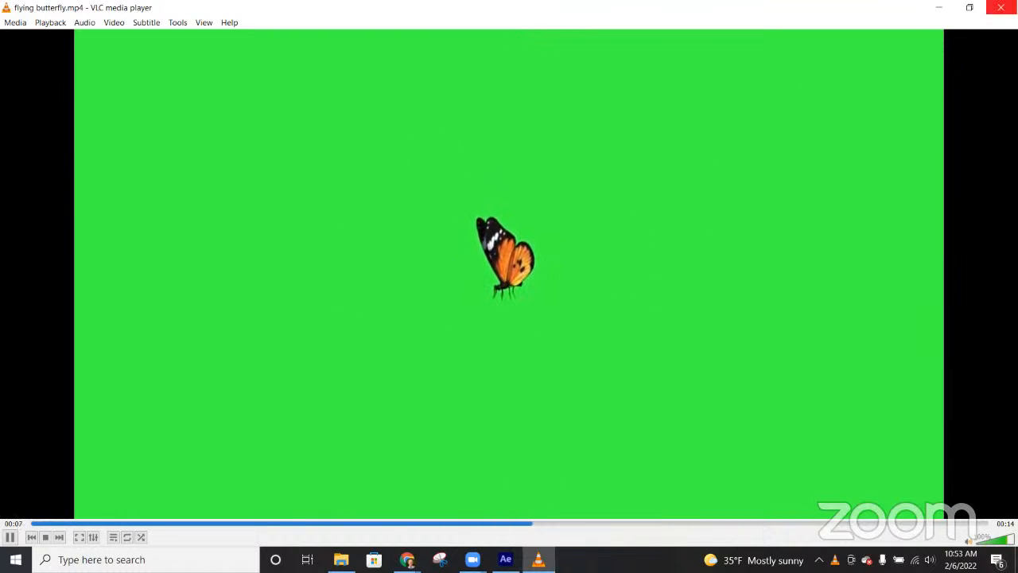
click(1002, 7)
Step: Import the flying butterfly video from the Disney folder into the project and add it to the NewMap composition below the candle layer
drag(878, 295, 78, 305)
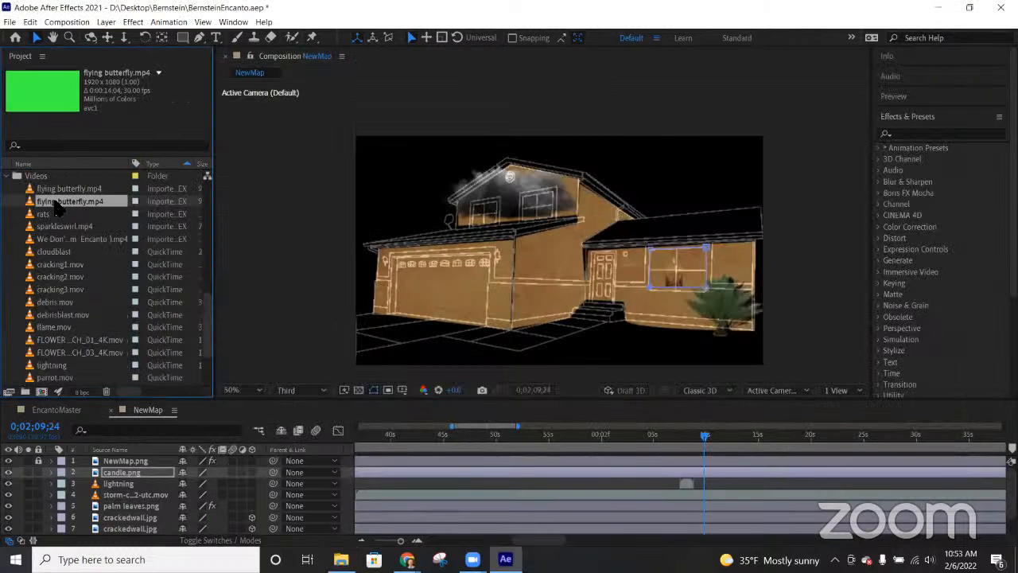
drag(56, 207, 94, 487)
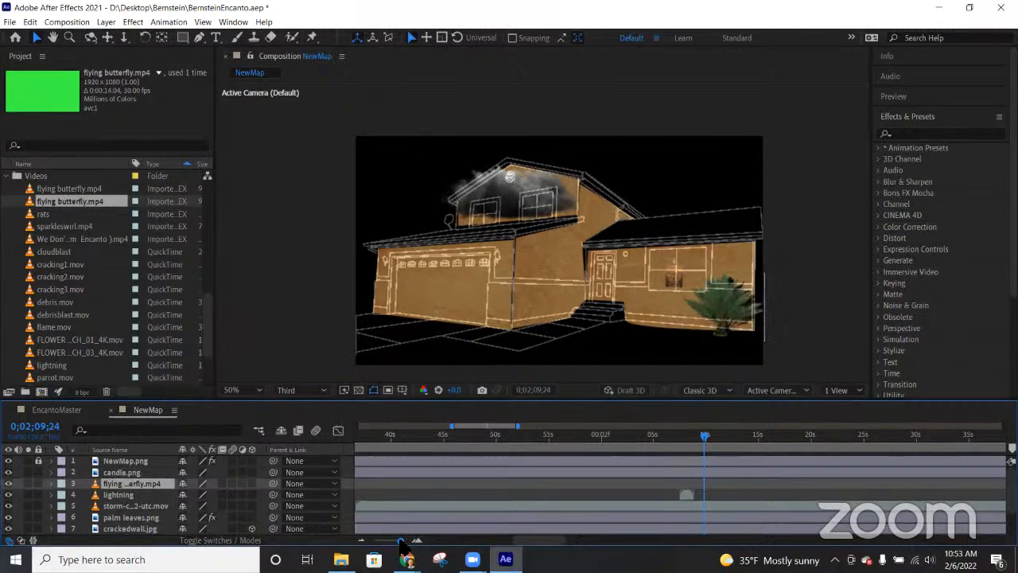
Step: Go to 0;00;08;01 in the NewMap timeline and scale the flying butterfly layer down to roughly the composition's size
drag(402, 543, 373, 541)
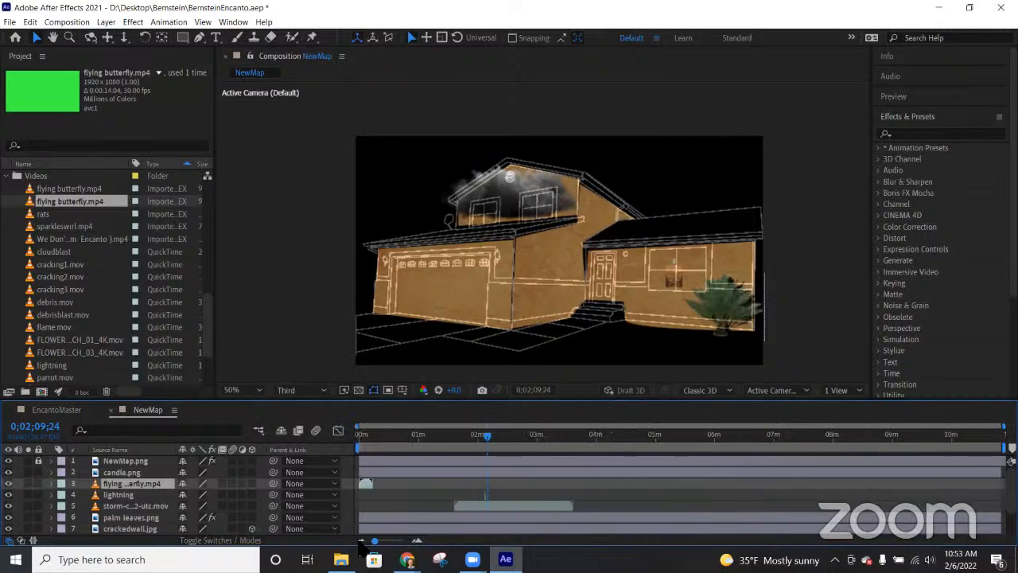
click(366, 436)
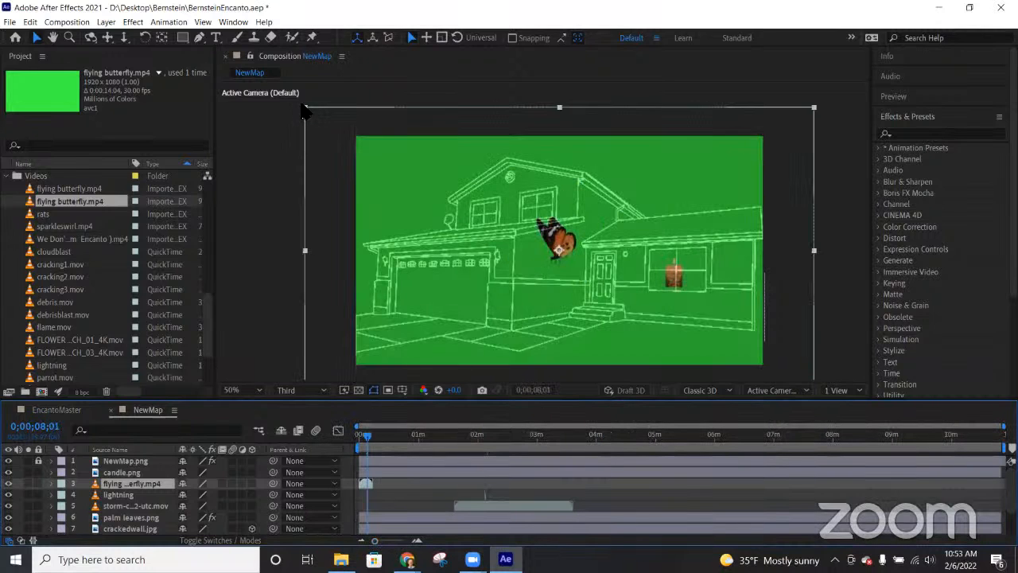
drag(304, 112, 345, 143)
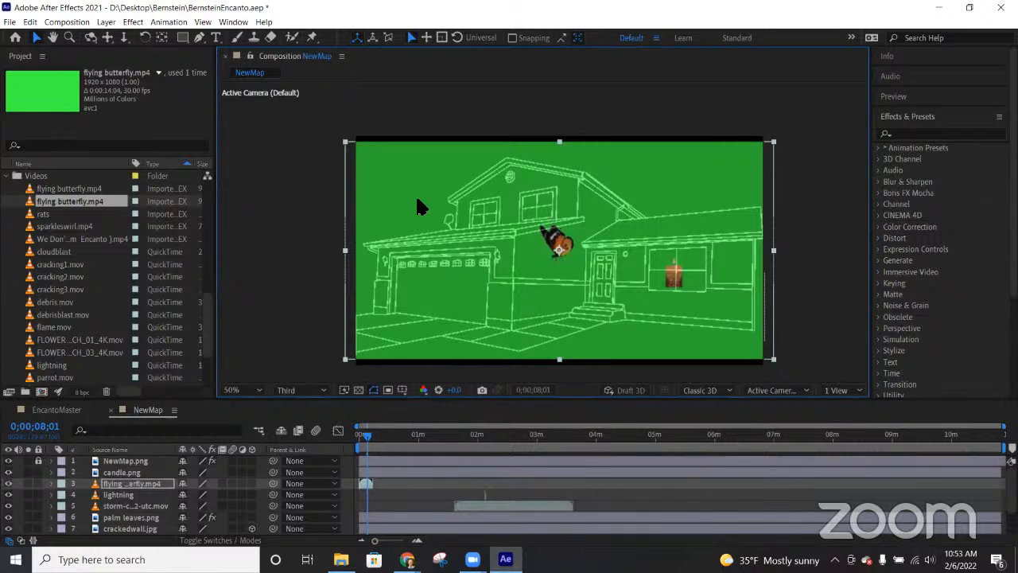
Step: Try Keylight (1.2) on the flying butterfly layer with the green background sampled as Screen Colour, and delete the effect
click(135, 485)
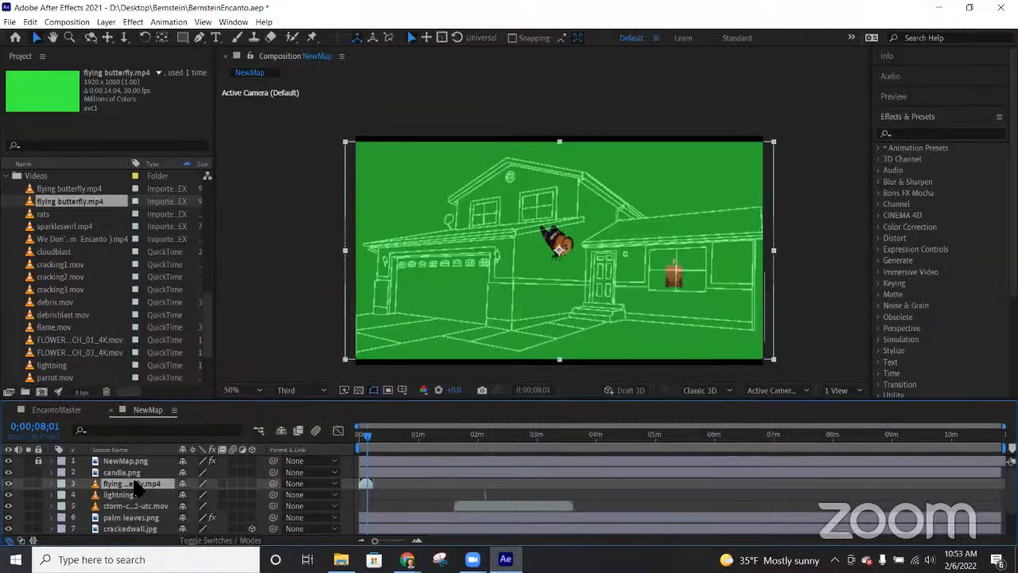
key(ctrl+space)
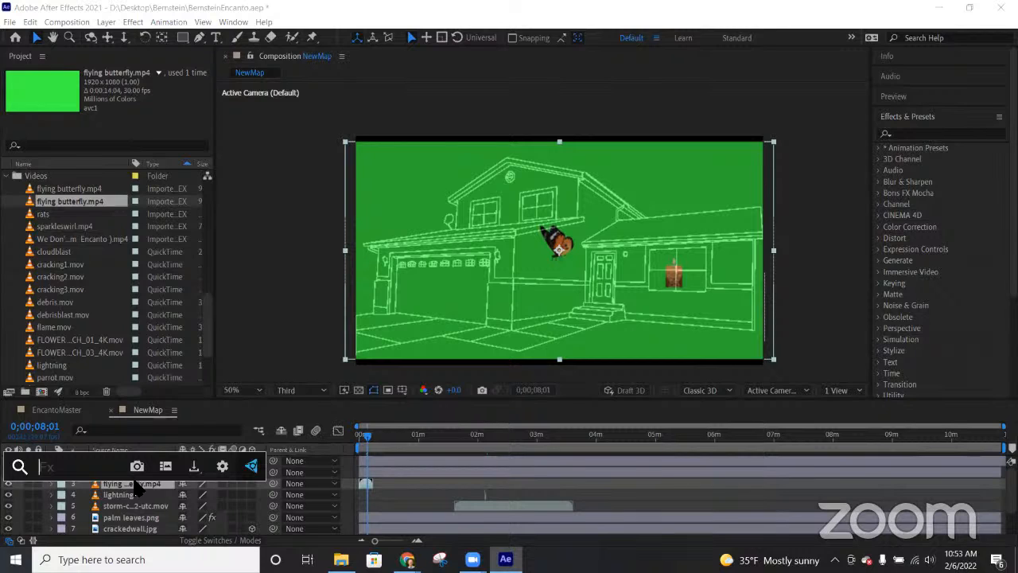
text(key)
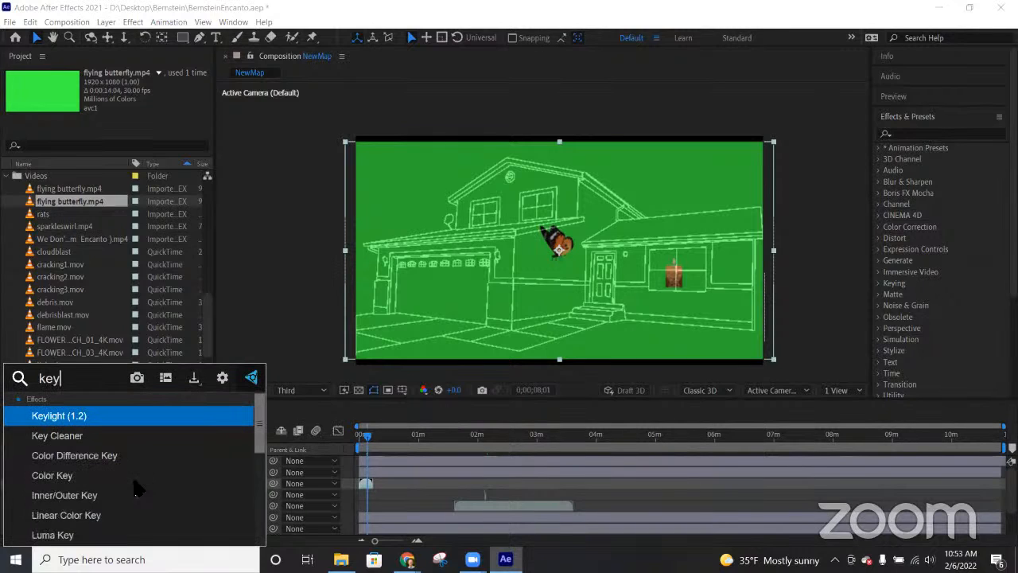
key(Return)
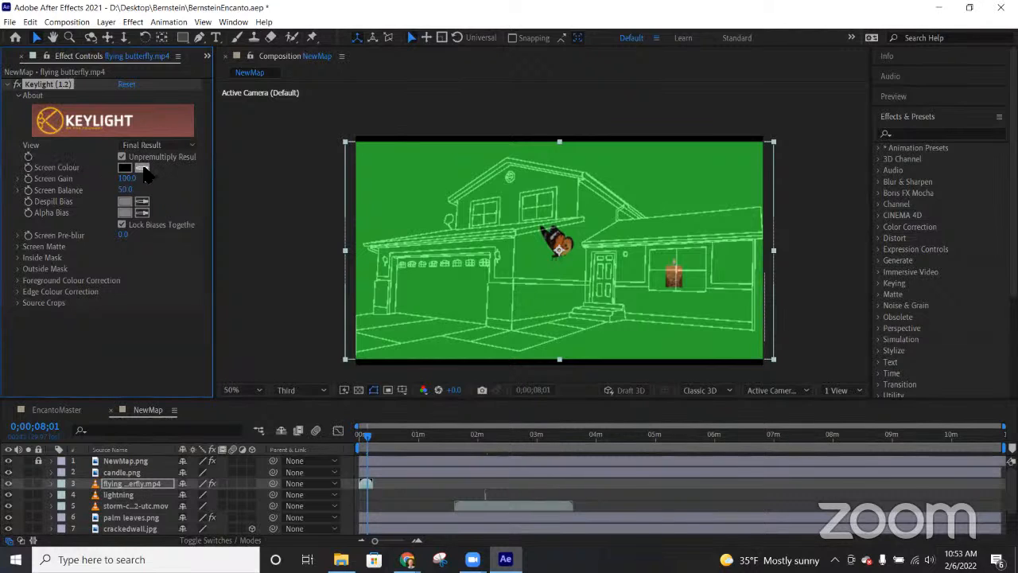
click(142, 168)
click(407, 185)
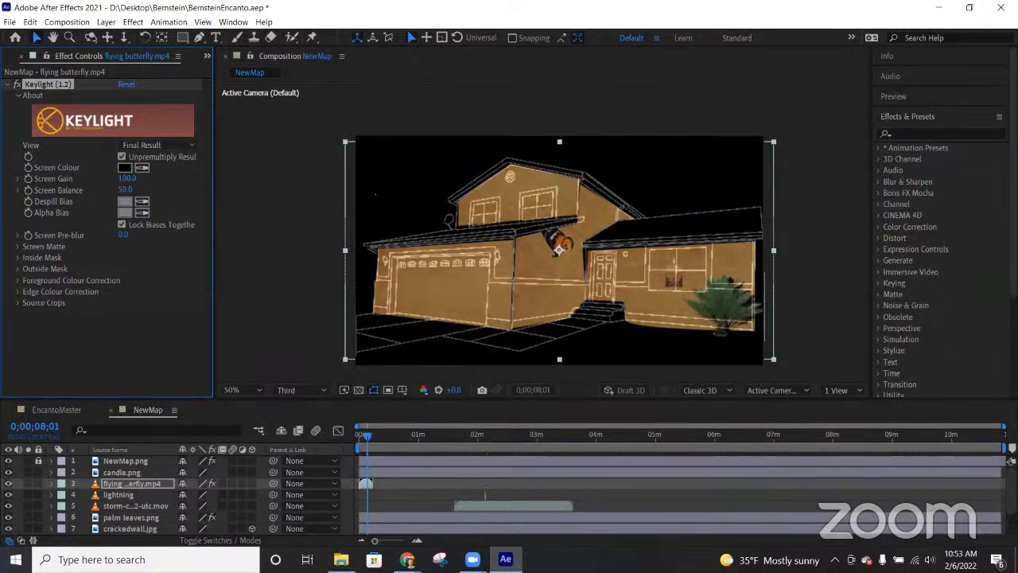
key(Delete)
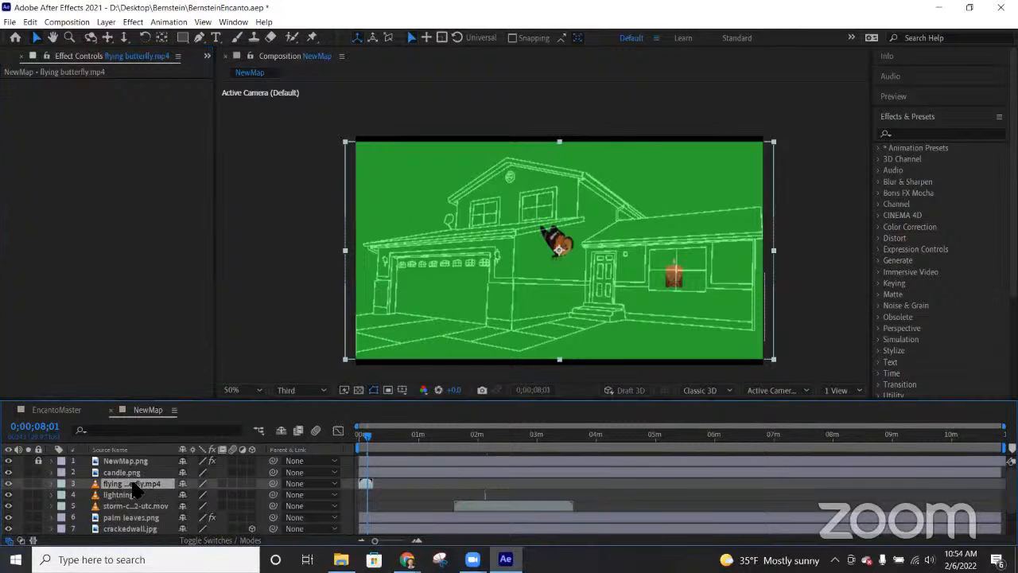
Step: Try Change to Color on the flying butterfly layer, from the sampled green background to blue-violet 3B0AE7, and delete the effect
key(ctrl+space)
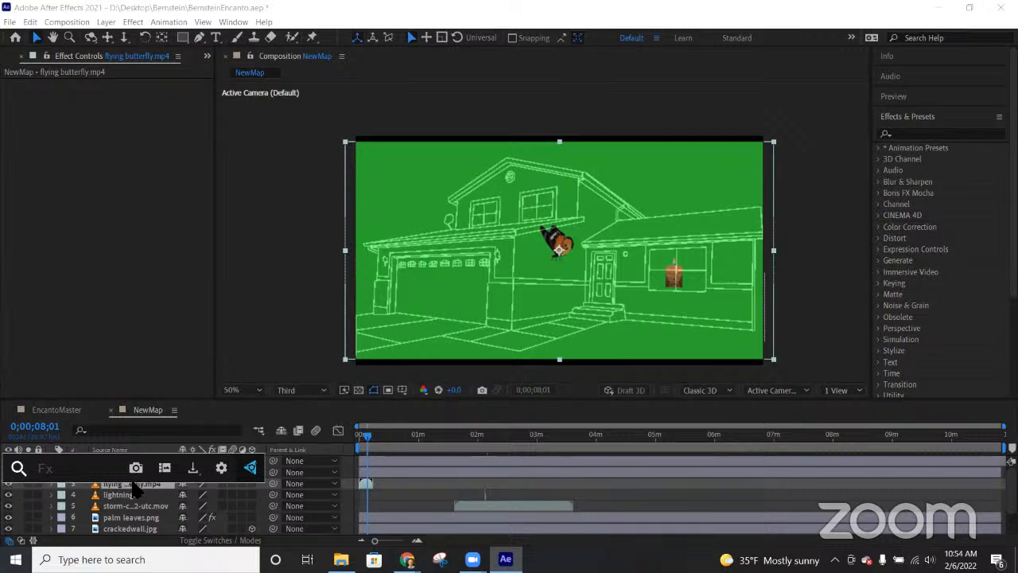
text(chan)
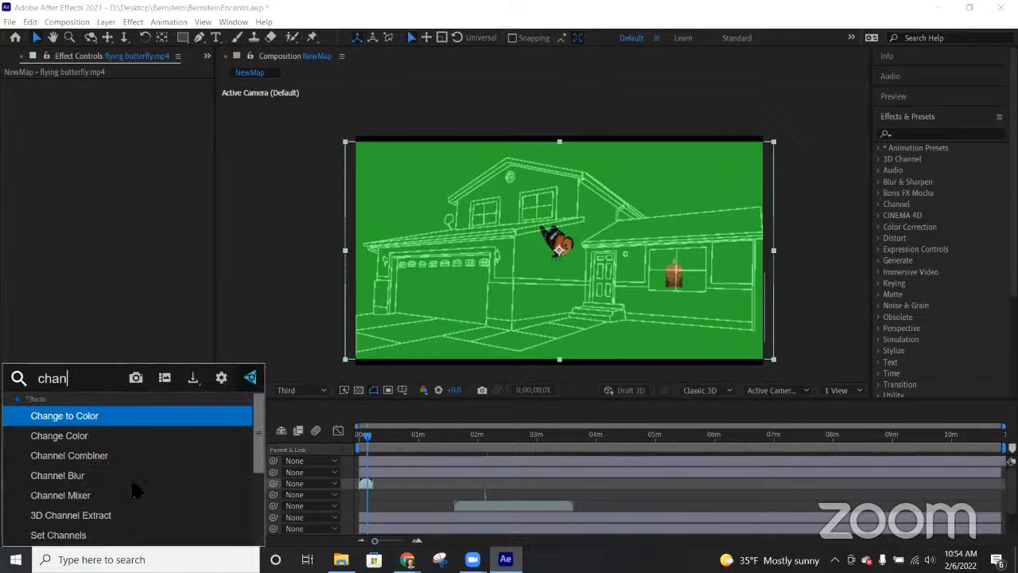
key(Return)
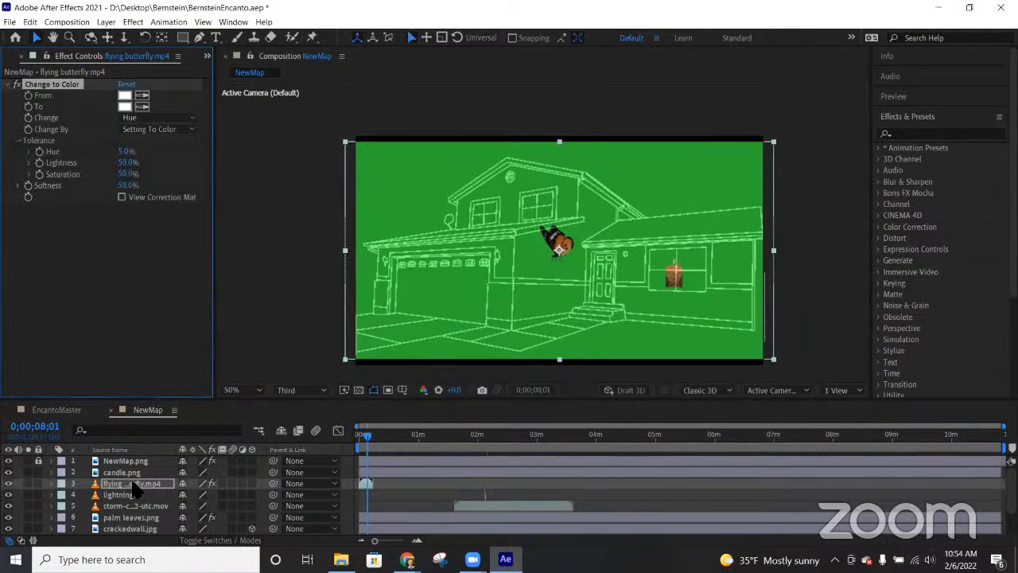
click(141, 99)
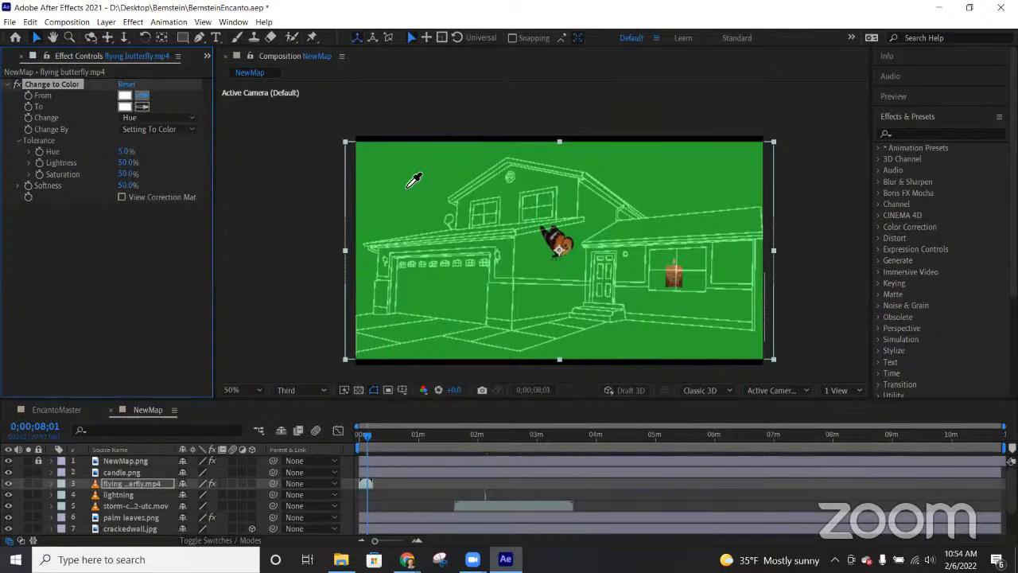
click(403, 176)
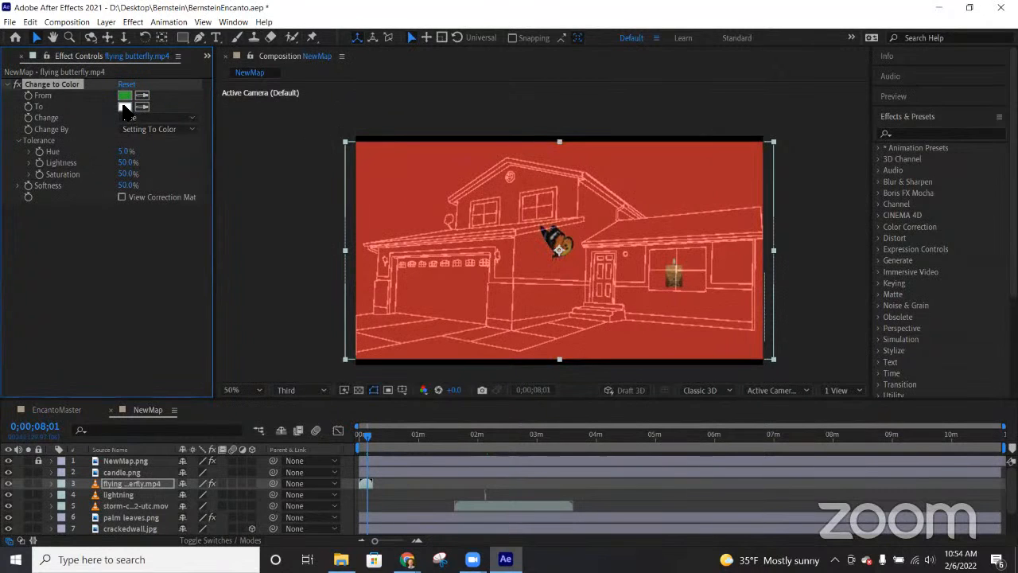
click(125, 106)
click(809, 152)
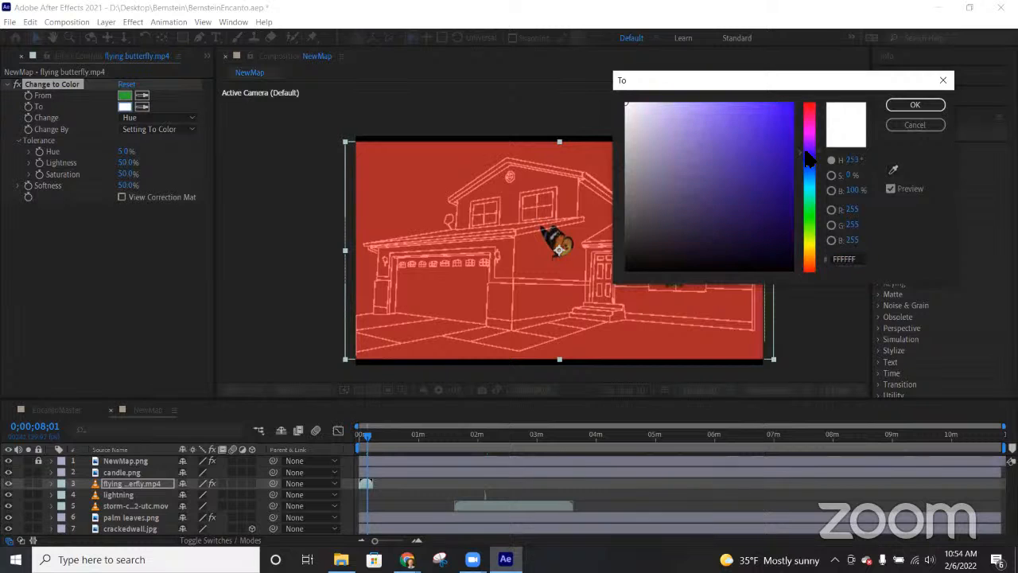
click(786, 118)
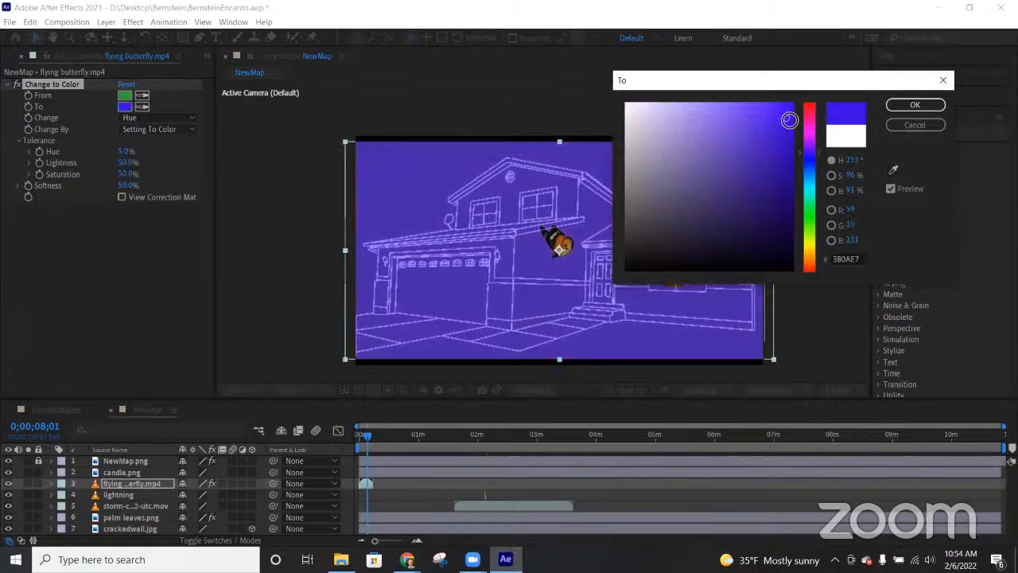
click(901, 106)
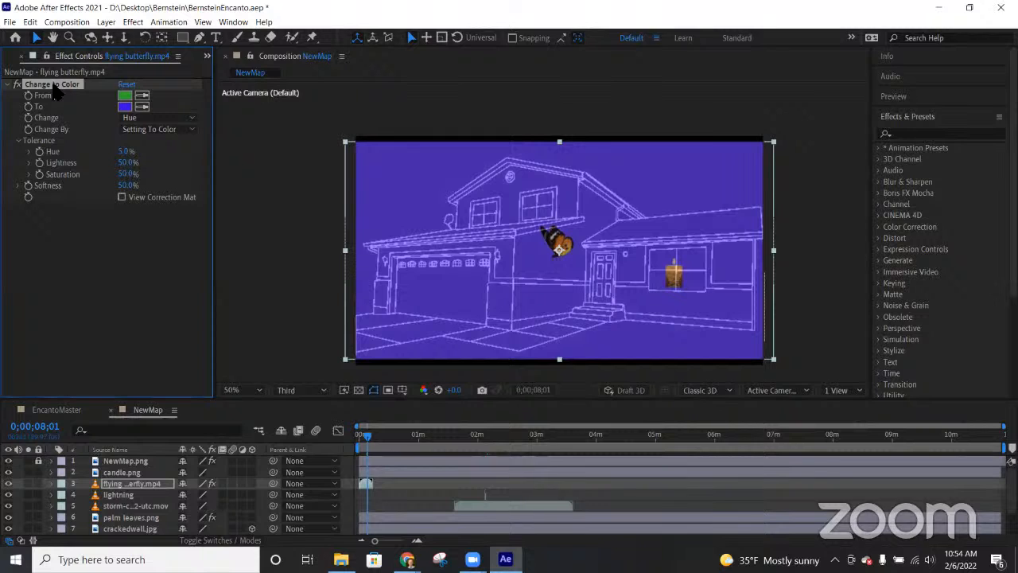
key(Delete)
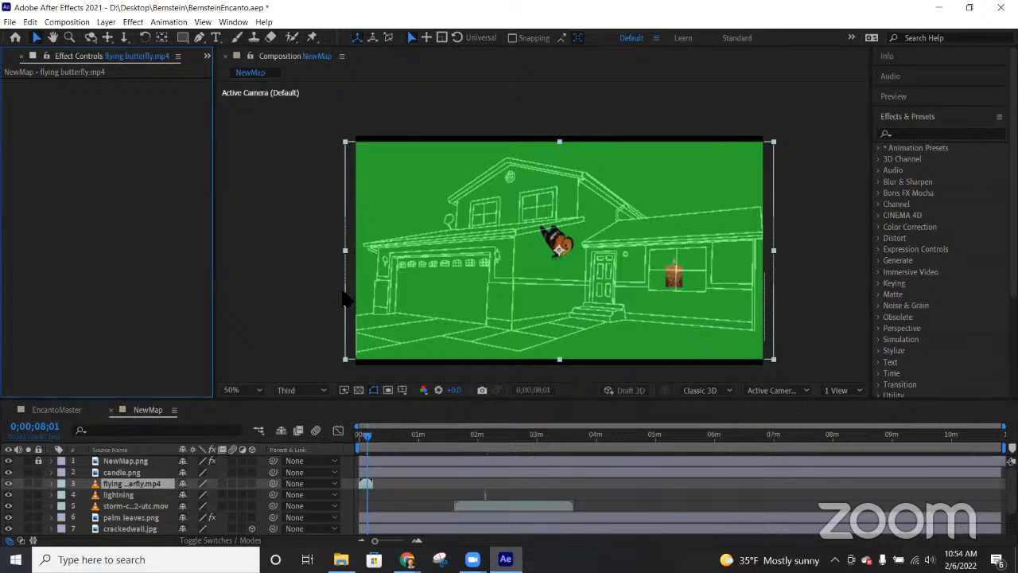
Step: Delete the flying butterfly layer from the NewMap composition
click(442, 310)
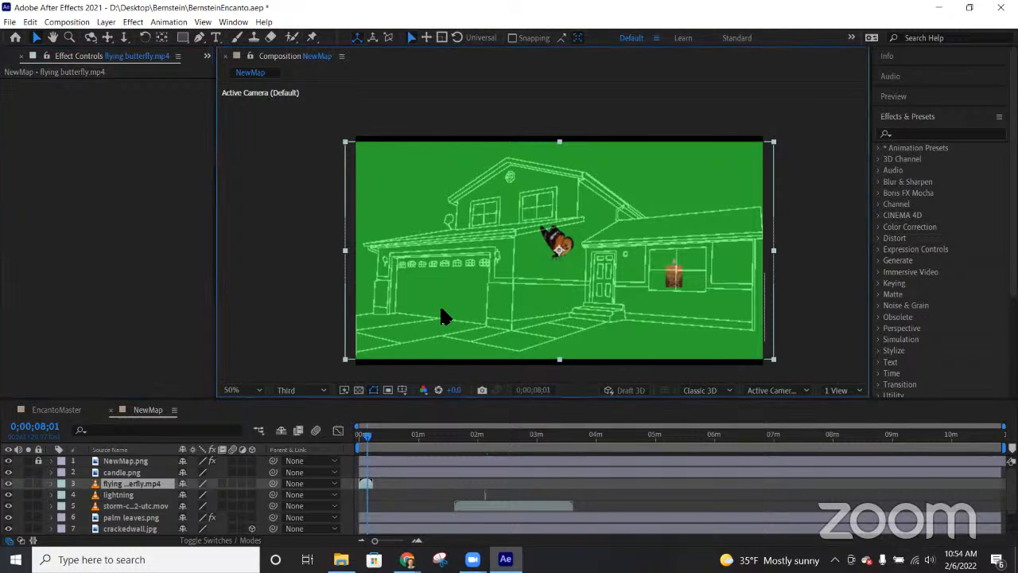
key(Delete)
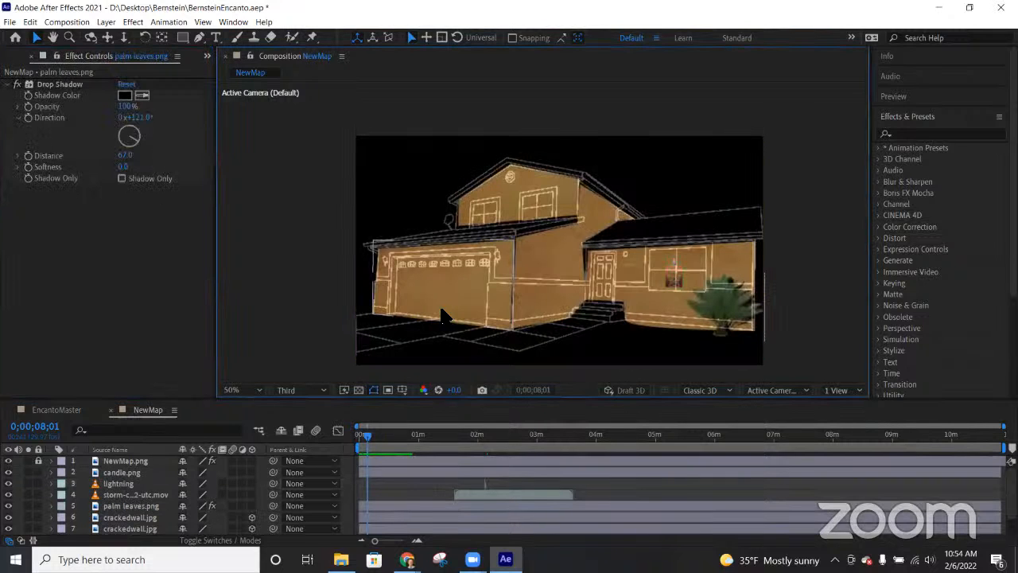
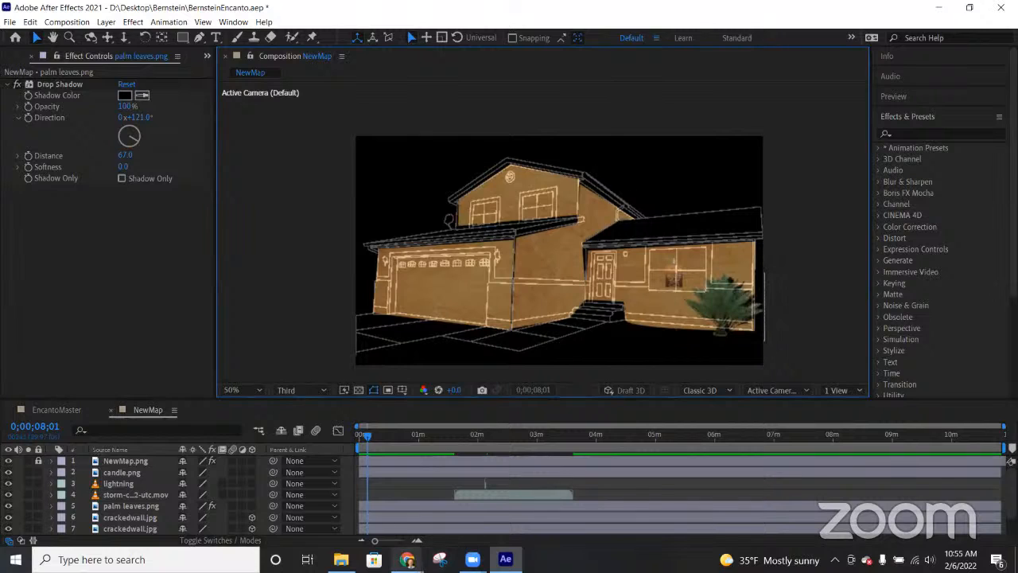
click(407, 559)
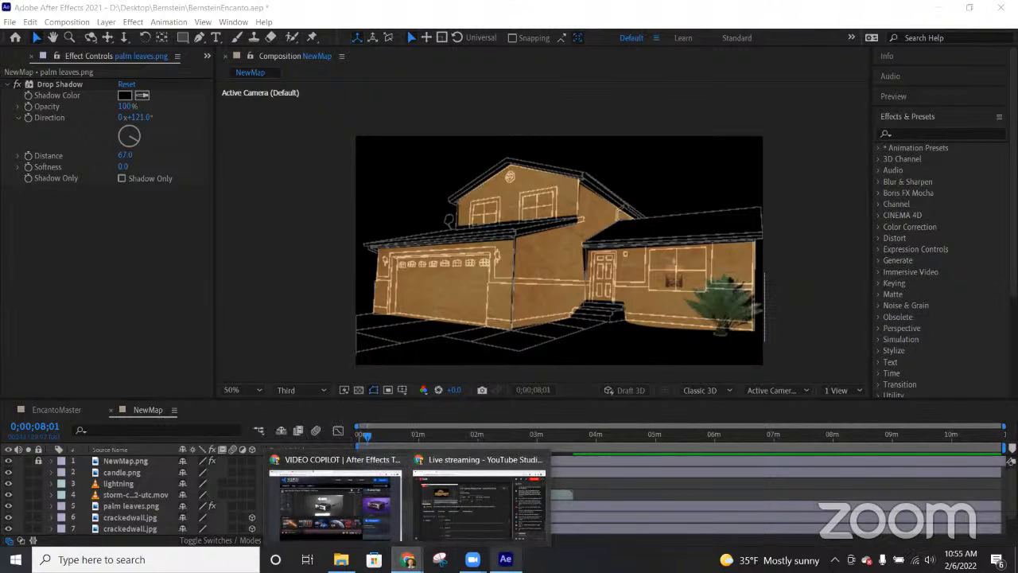
click(146, 280)
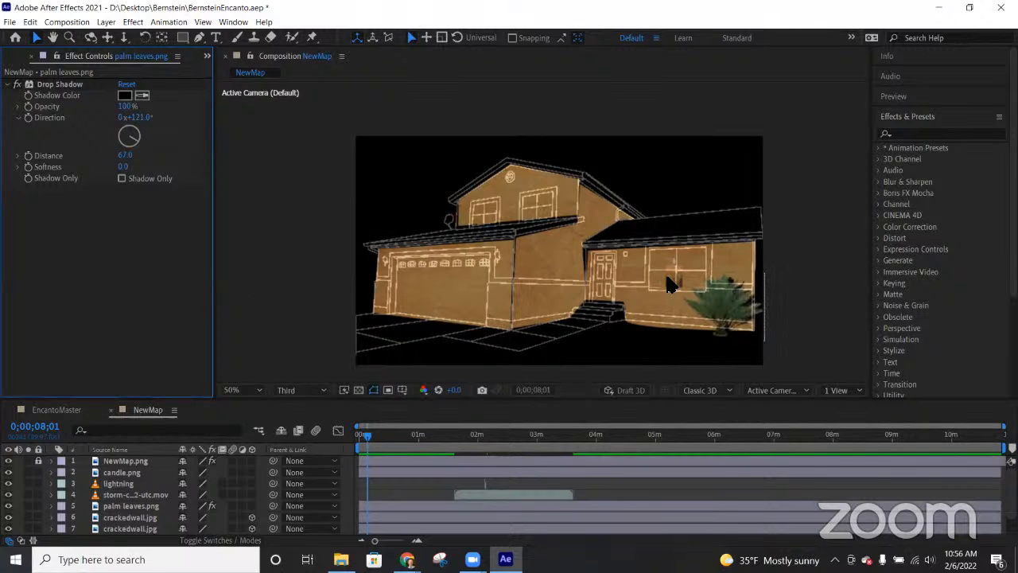
Step: Try adding window flower1.png from the Pics folder to the NewMap composition, directly above the candle layer
key(period)
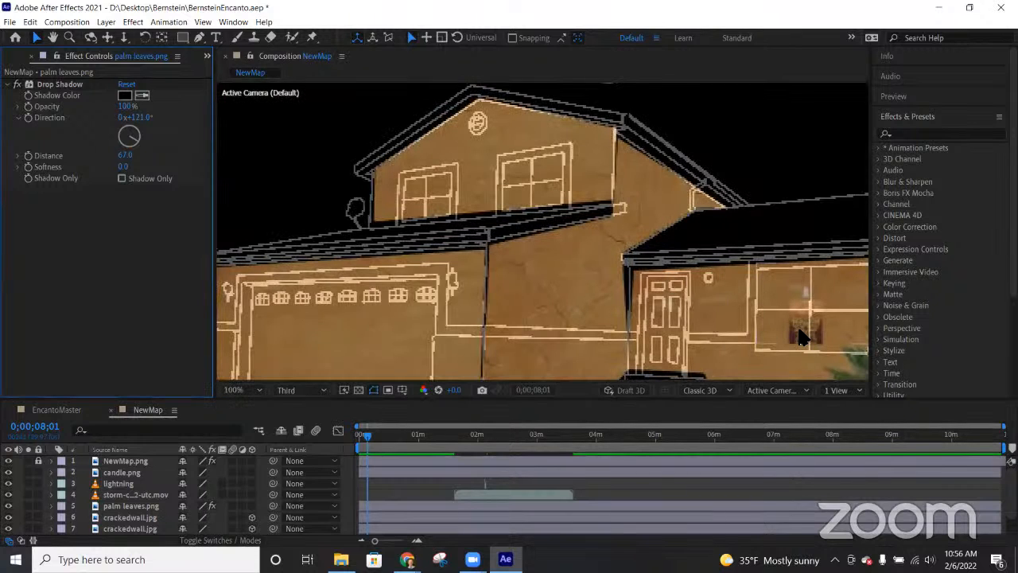
key(h)
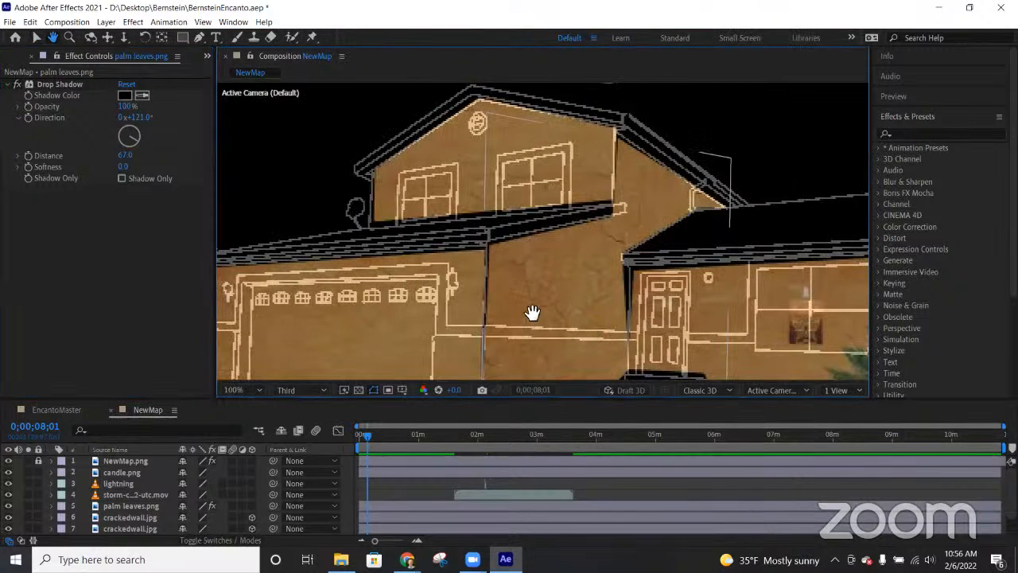
drag(530, 314, 298, 288)
key(v)
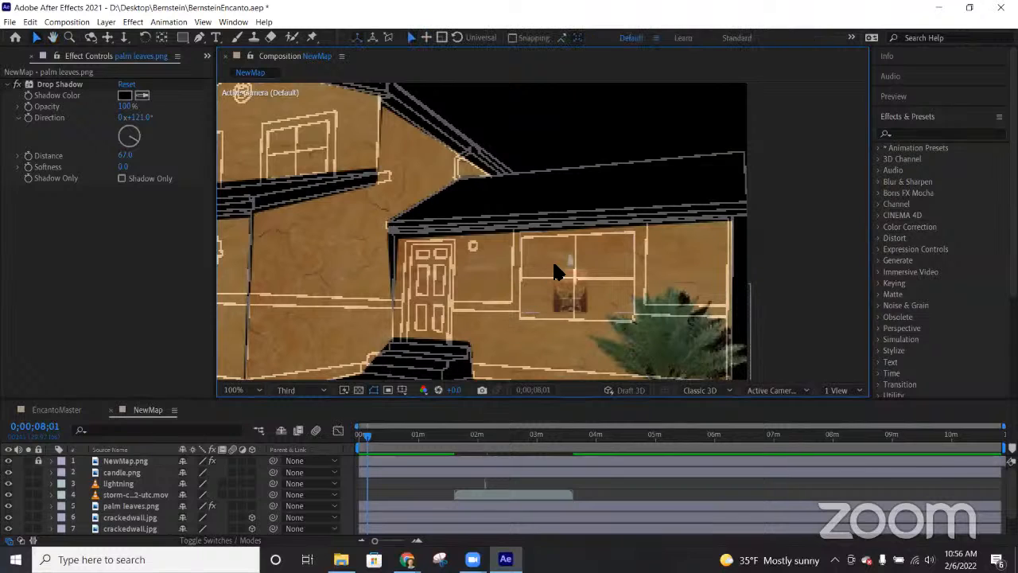
click(28, 58)
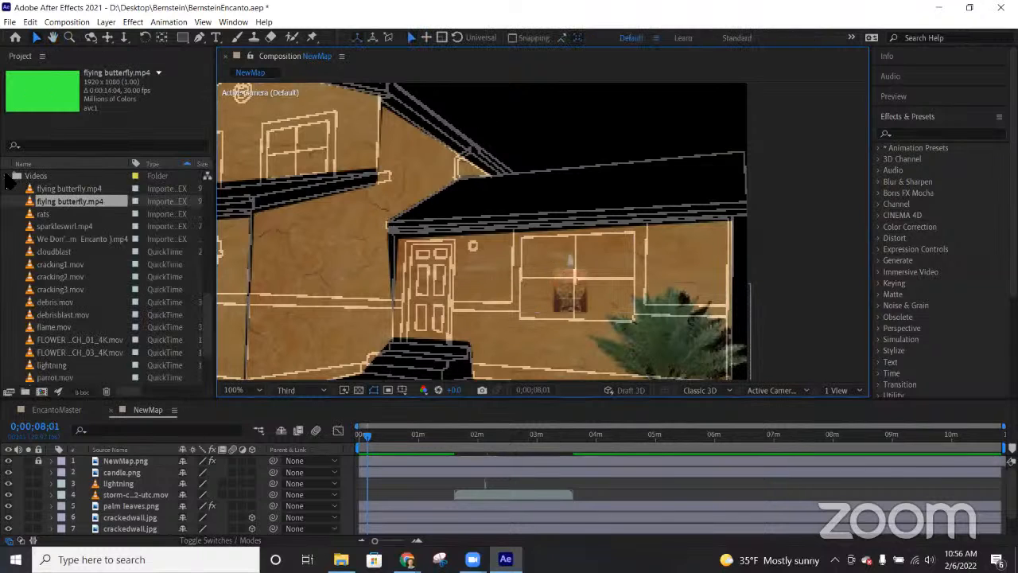
scroll(30, 211, down, 5)
scroll(88, 262, up, 2)
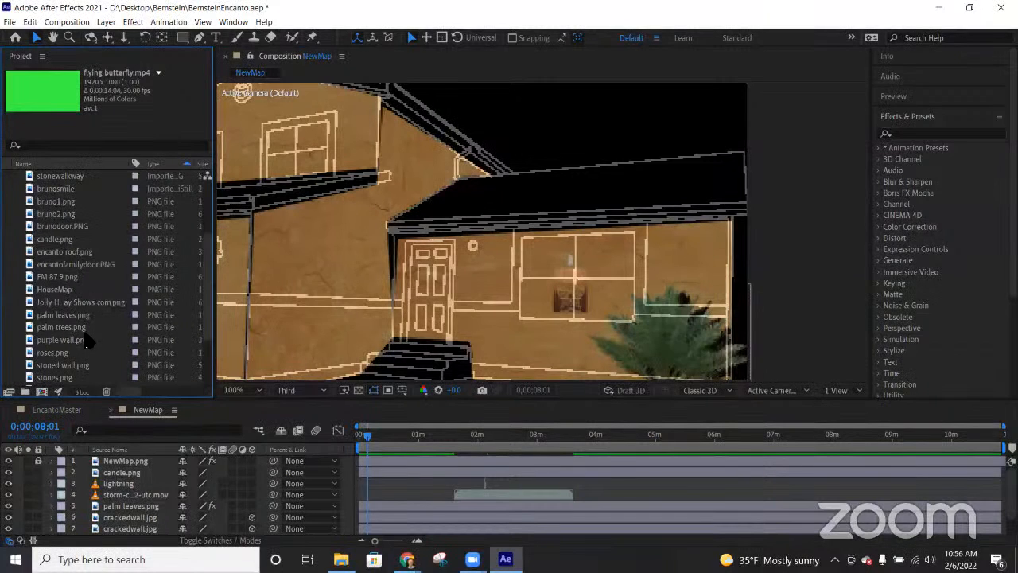
scroll(56, 262, up, 2)
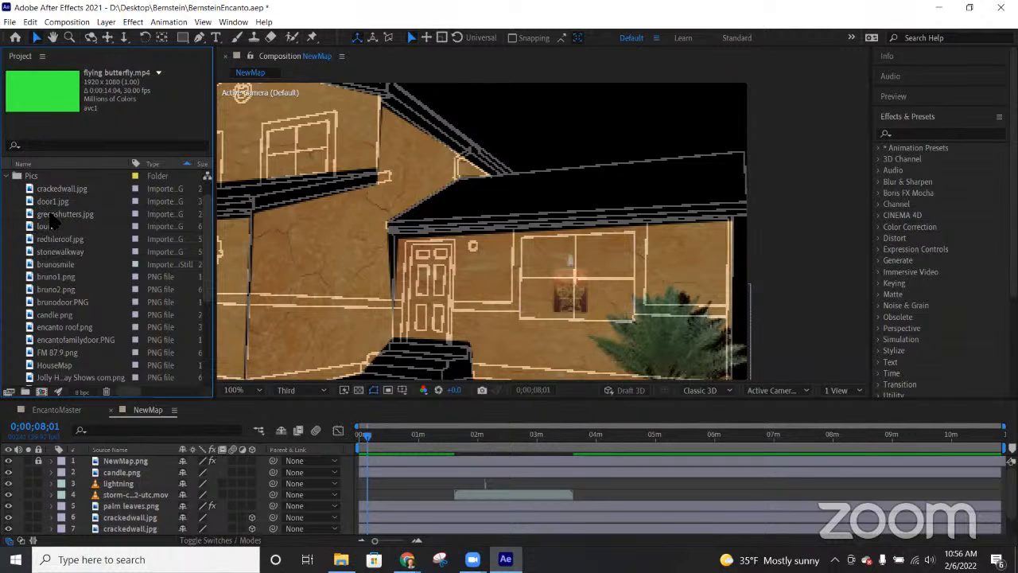
scroll(67, 296, down, 1)
scroll(80, 322, down, 2)
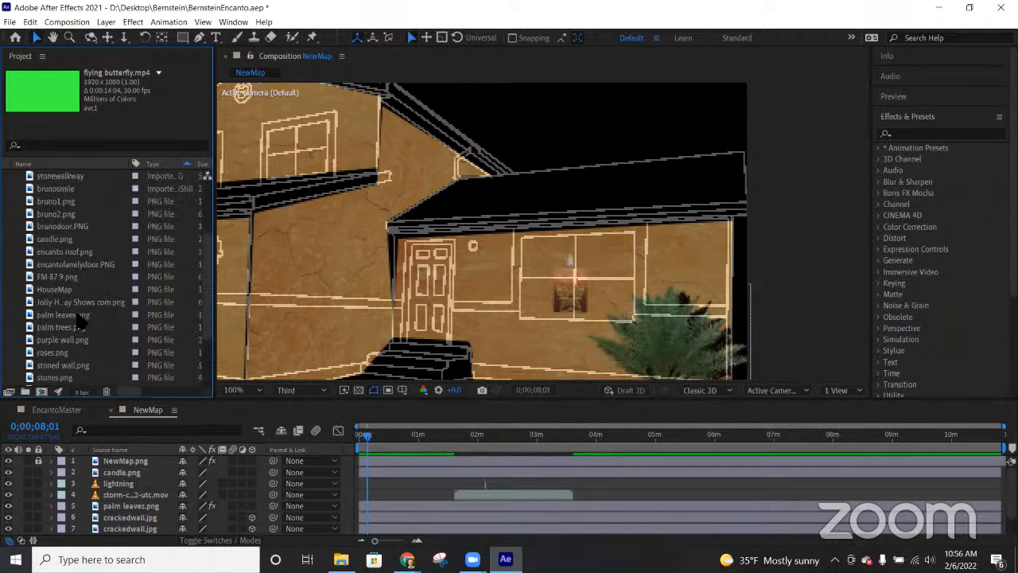
click(66, 366)
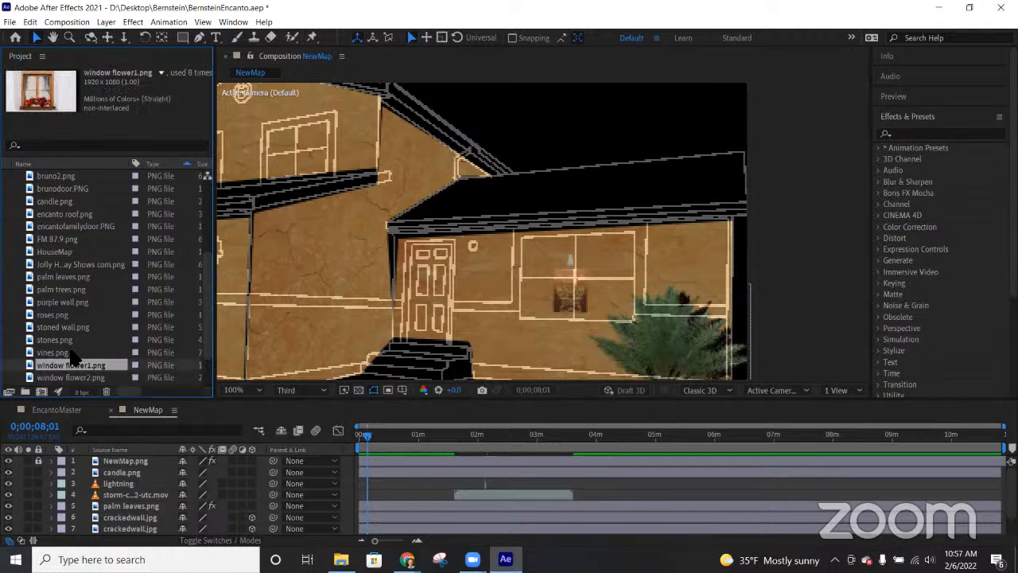
scroll(64, 350, down, 1)
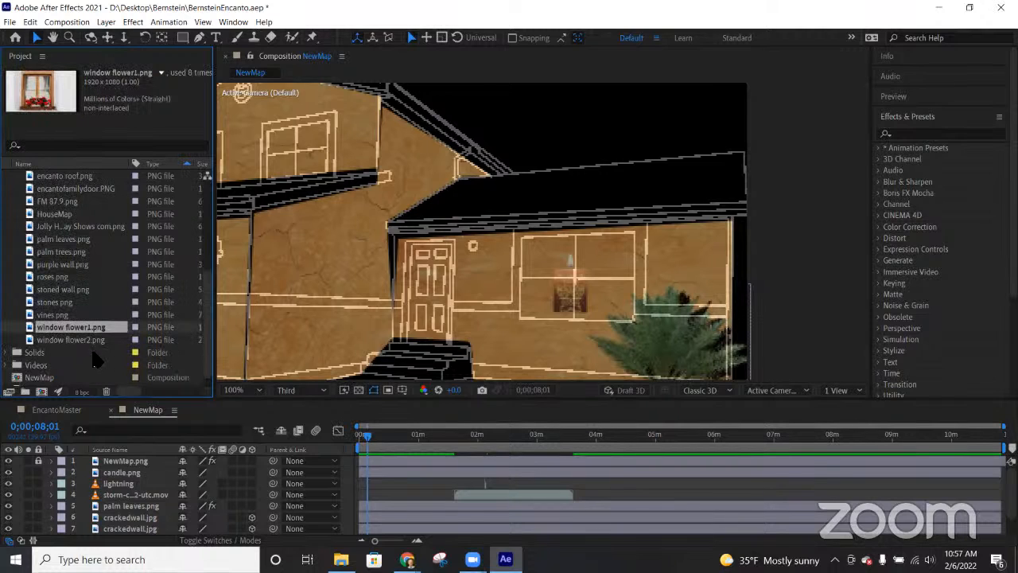
click(58, 340)
click(58, 330)
drag(58, 332, 132, 471)
Step: Try scaling and positioning the window flower1.png layer to fit the ground-floor window with the candle, and delete the layer
scroll(374, 249, down, 6)
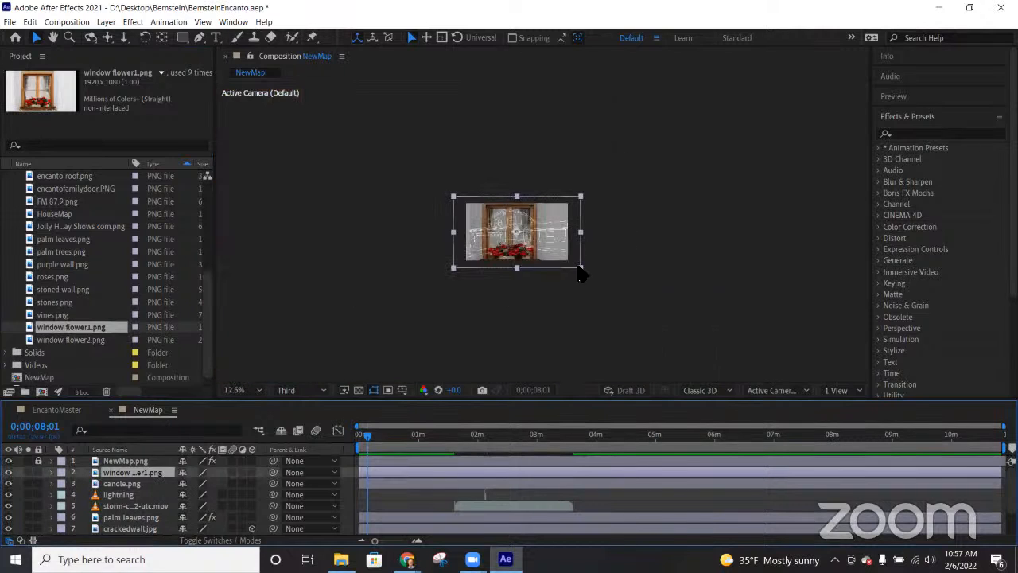
scroll(543, 233, up, 4)
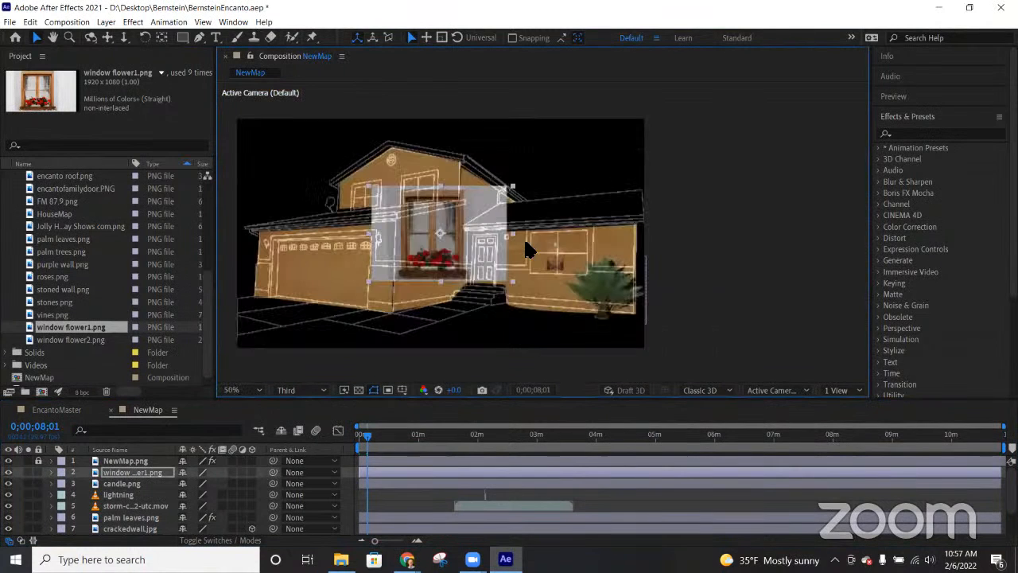
drag(444, 233, 567, 242)
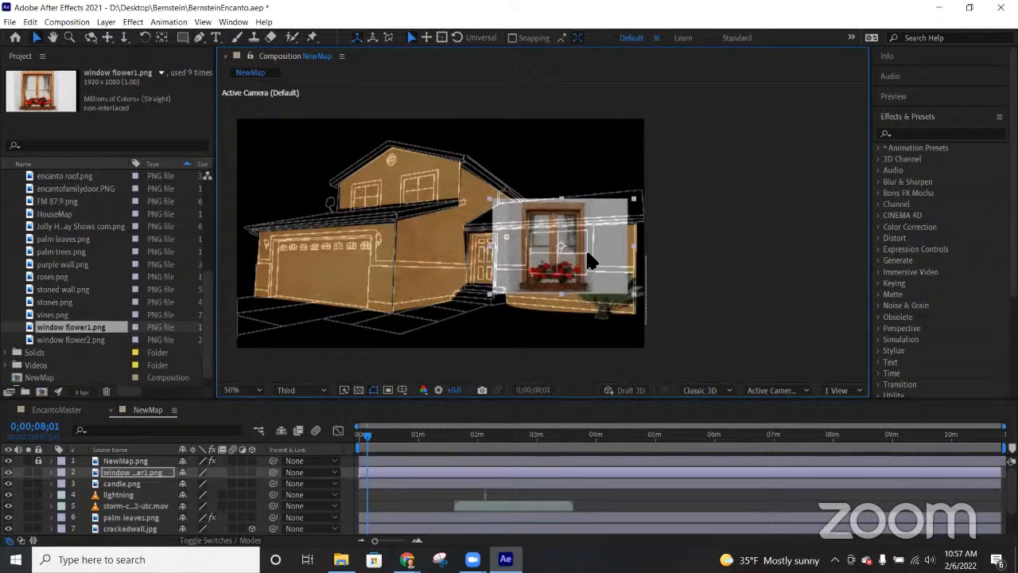
scroll(651, 295, up, 2)
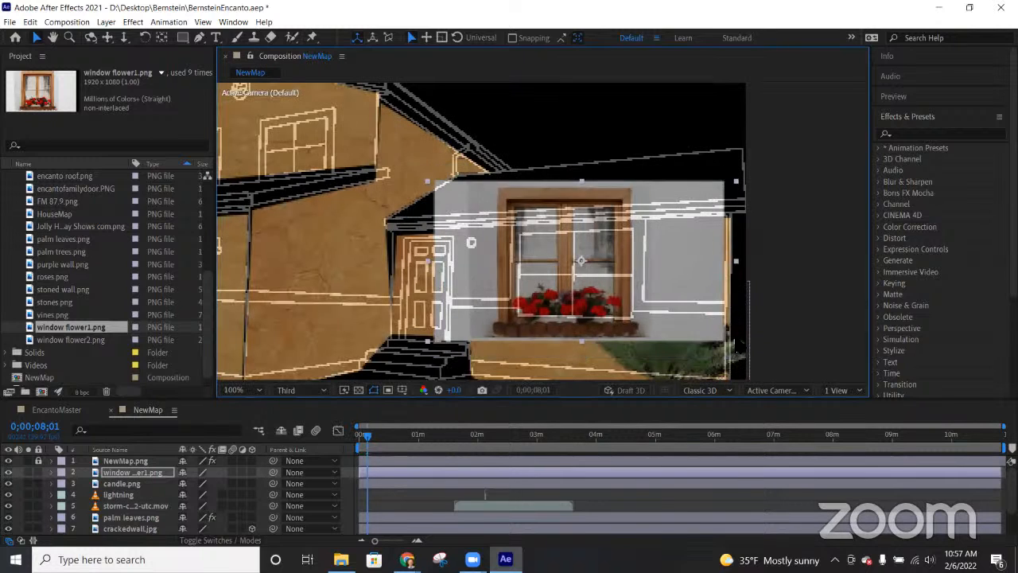
drag(726, 356, 739, 340)
drag(577, 261, 587, 274)
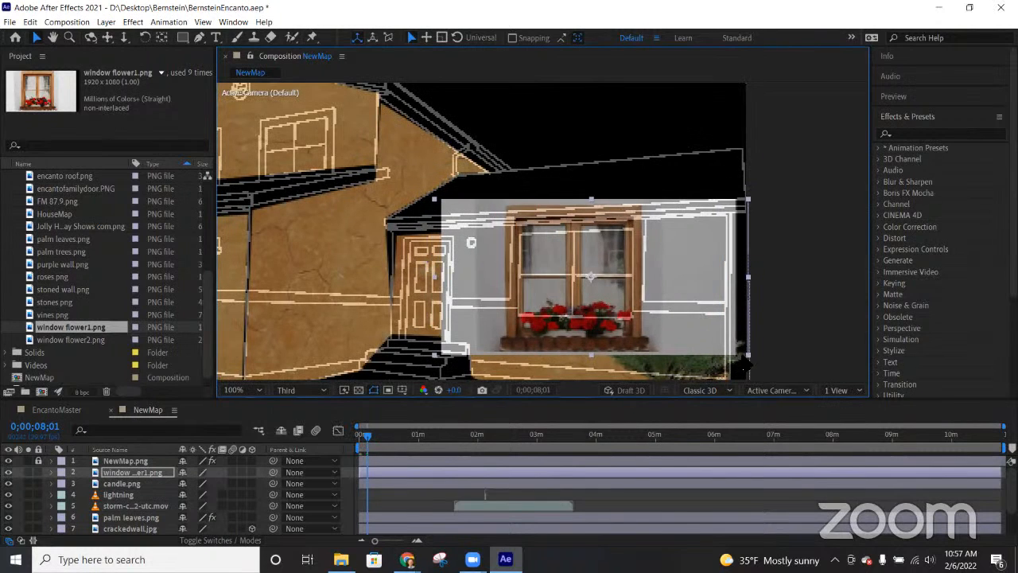
drag(748, 357, 746, 344)
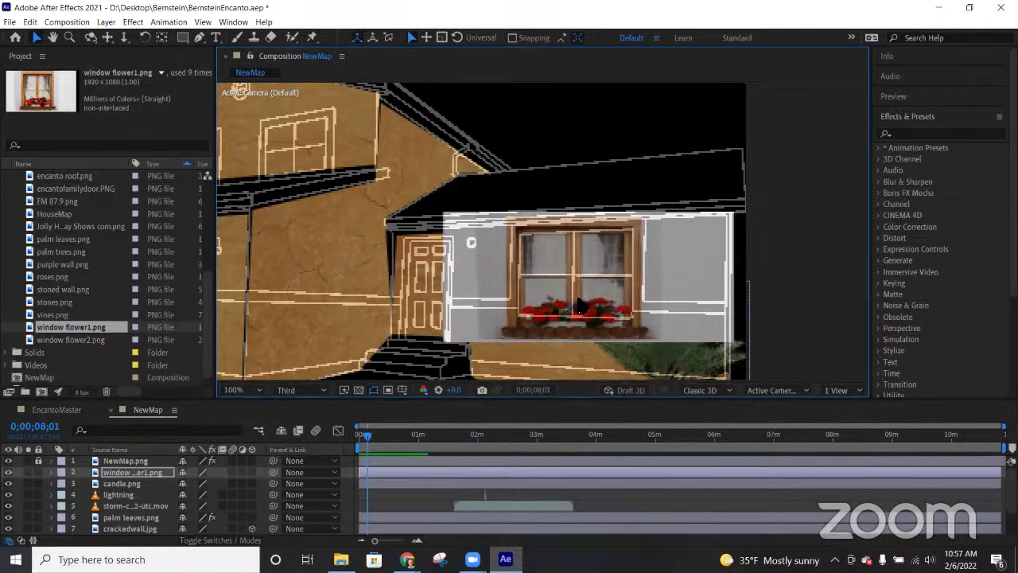
key(Delete)
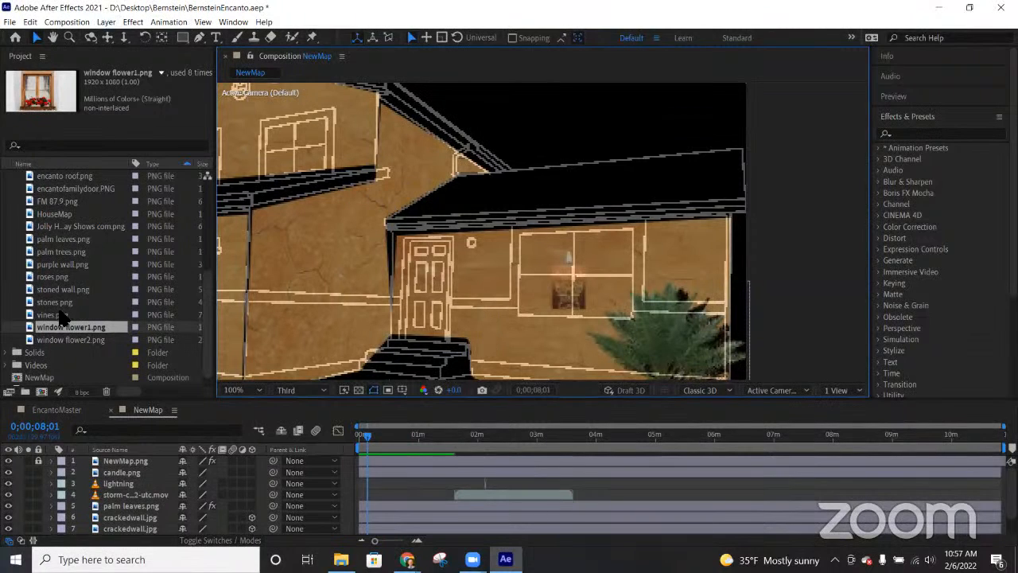
Step: Create a bright yellow solid layer of 1536 x 864 px in the NewMap composition
click(106, 23)
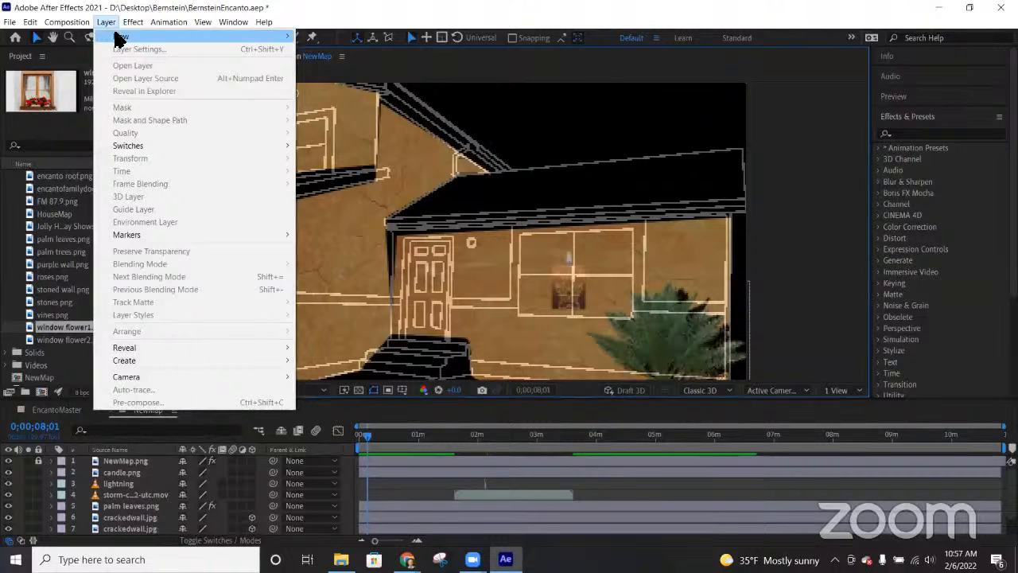
mouse_move(137, 37)
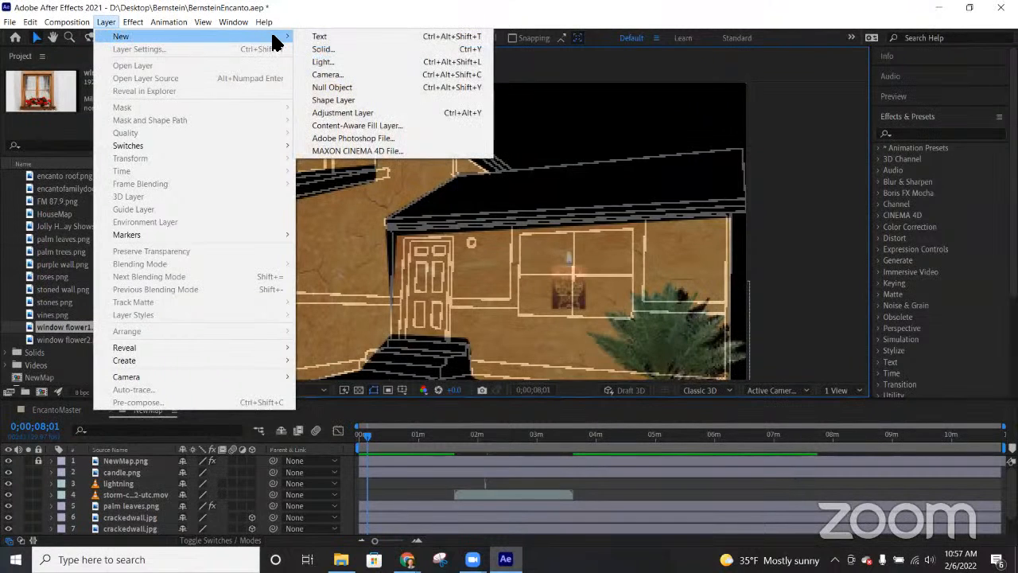
click(323, 49)
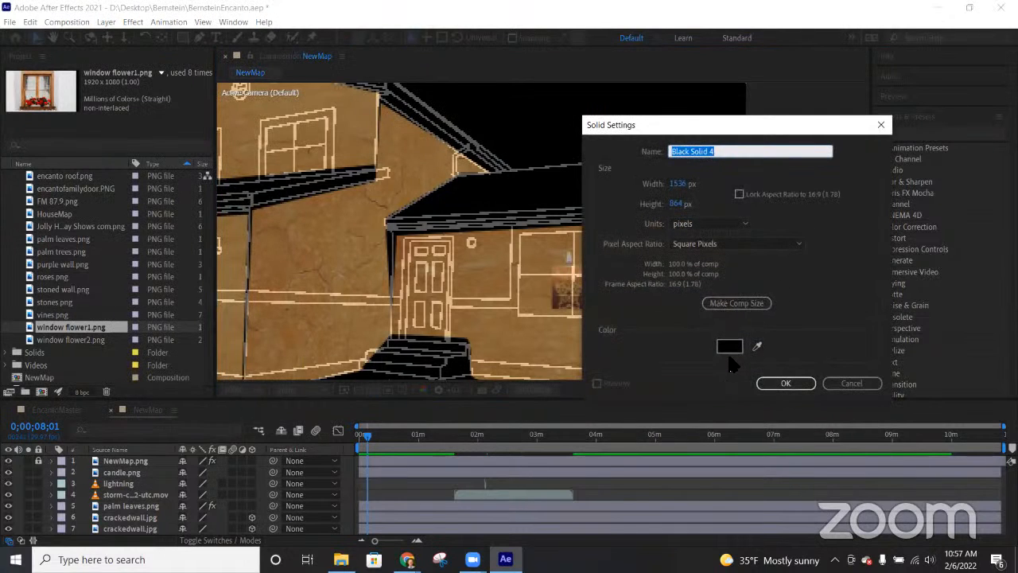
click(730, 345)
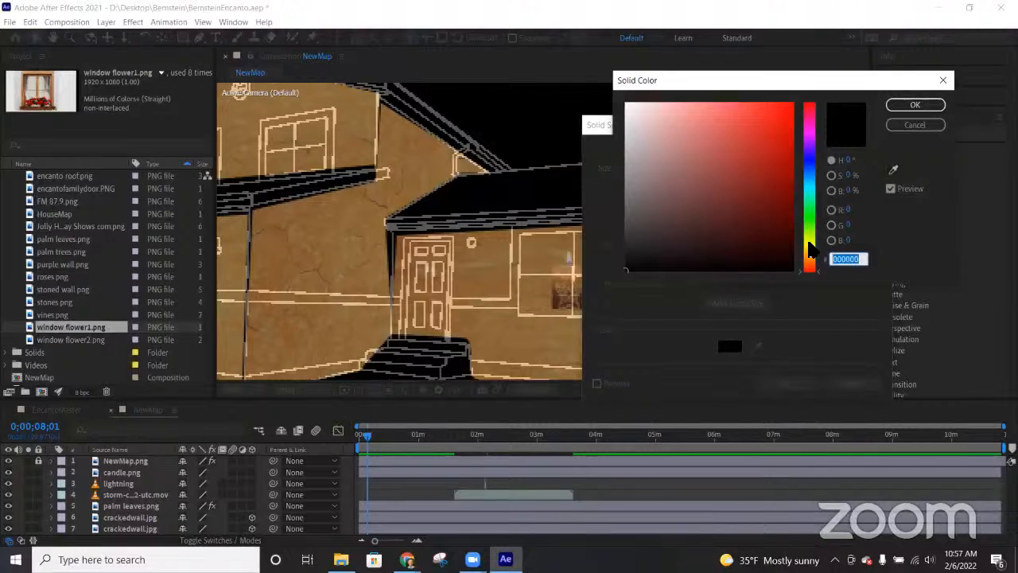
click(809, 243)
click(757, 122)
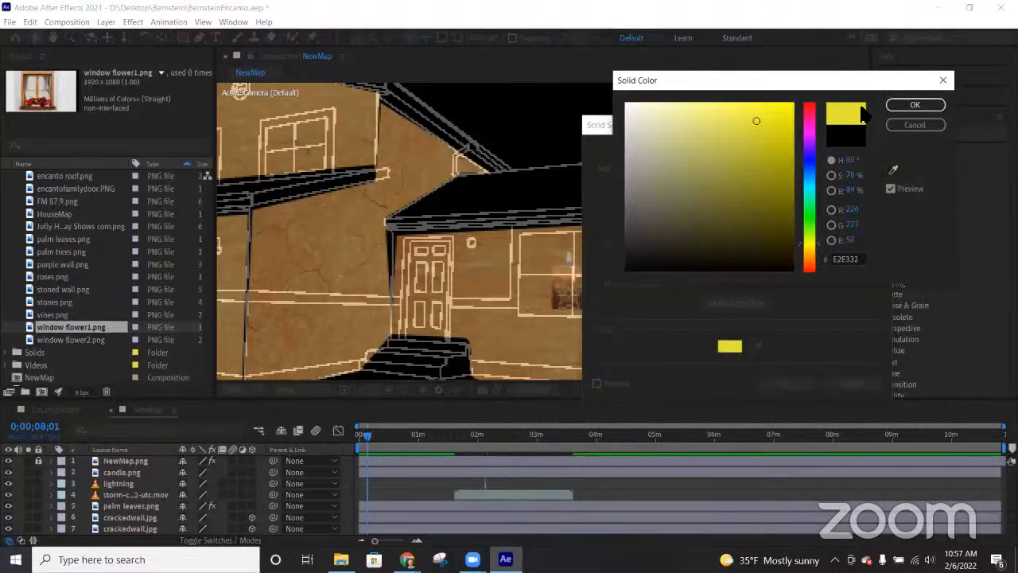
drag(782, 128, 780, 110)
click(896, 105)
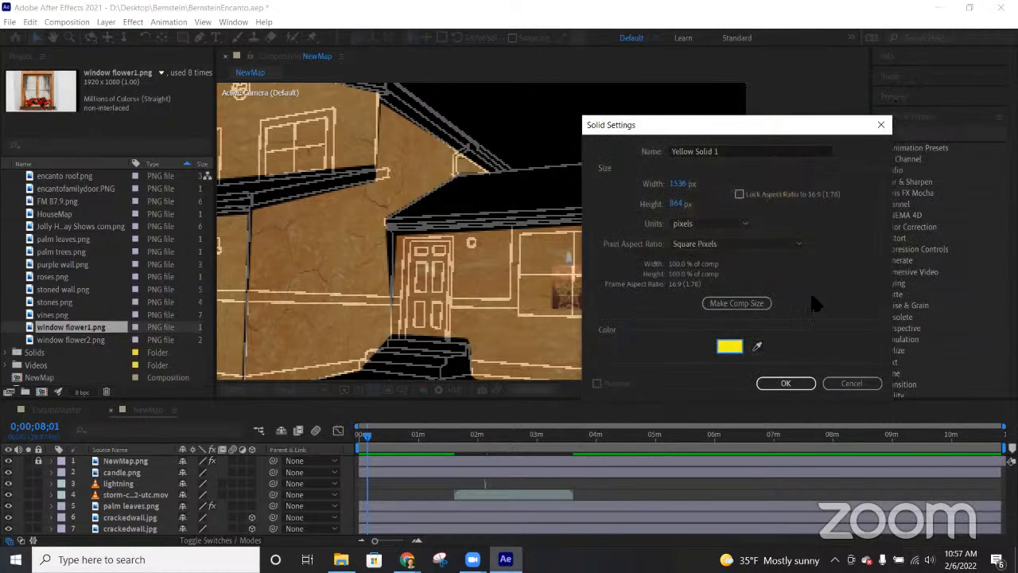
click(776, 385)
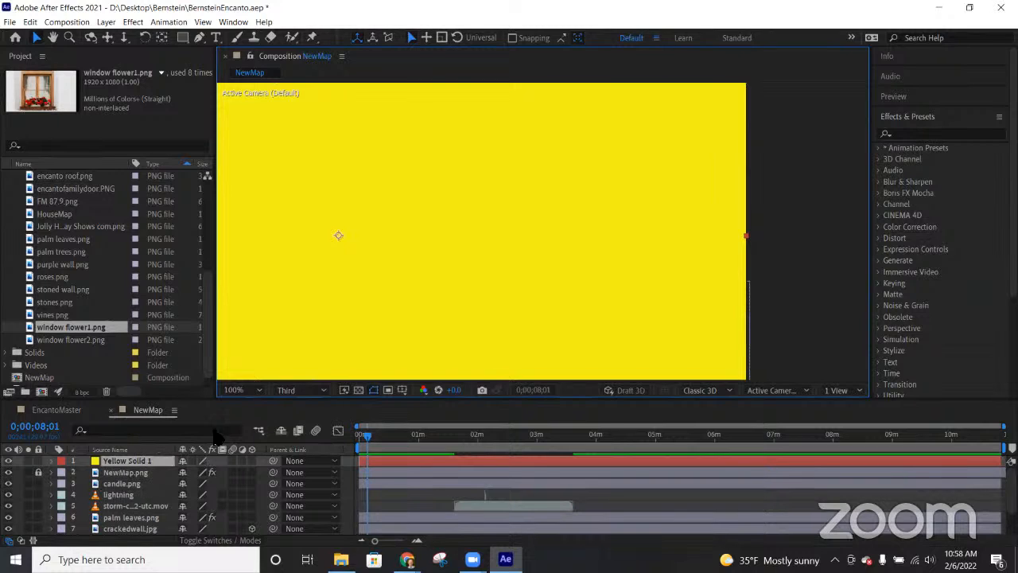
Step: Mask the yellow solid with the Pen tool to the four corners of the candle window, hiding the layer while tracing and showing it again
key(comma)
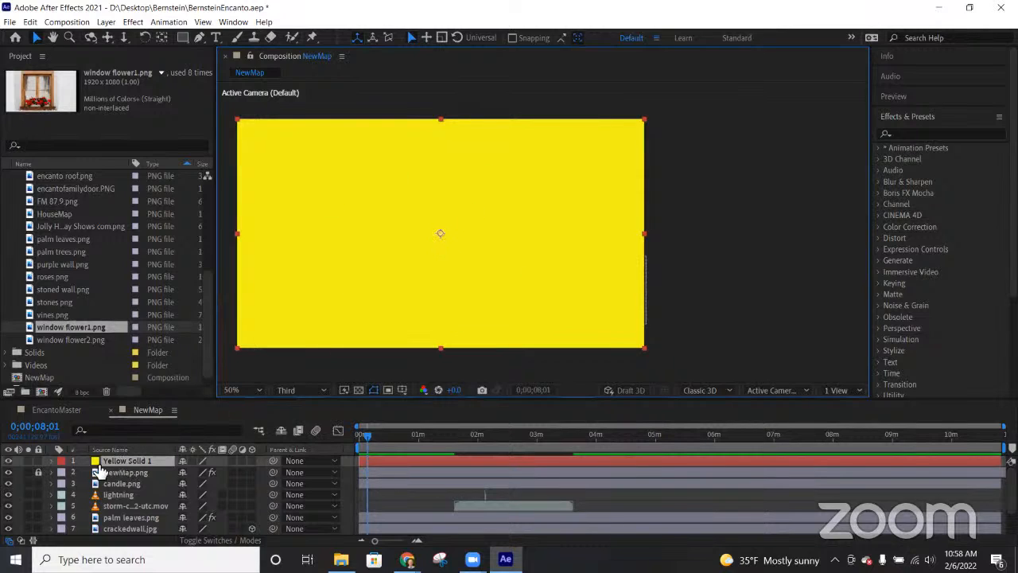
click(9, 461)
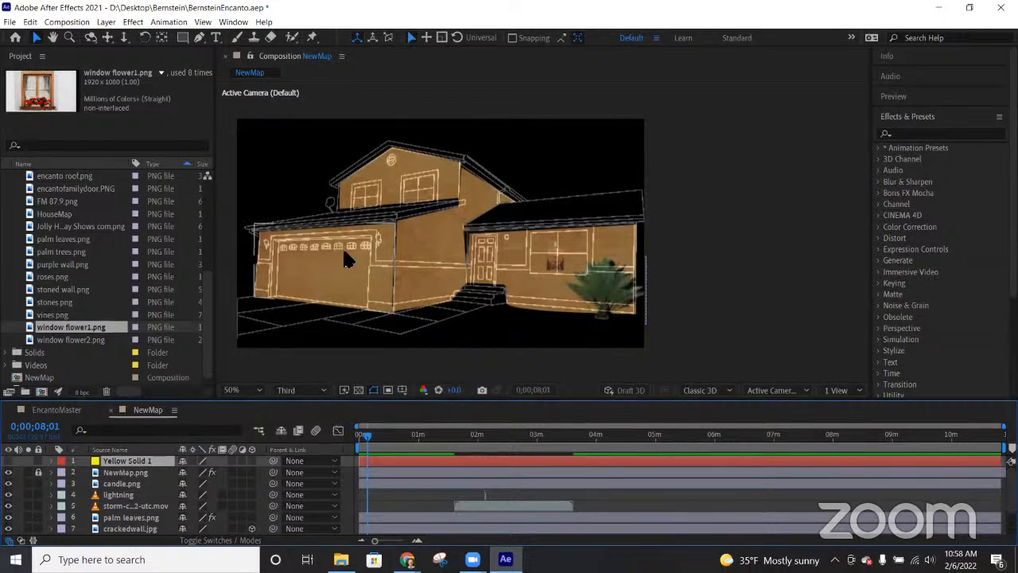
key(g)
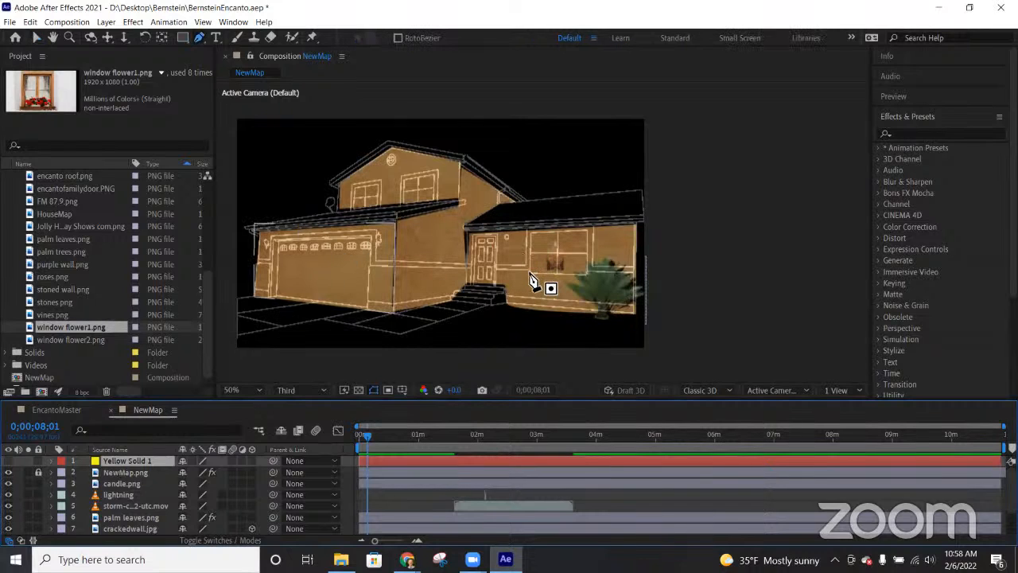
click(530, 272)
click(530, 234)
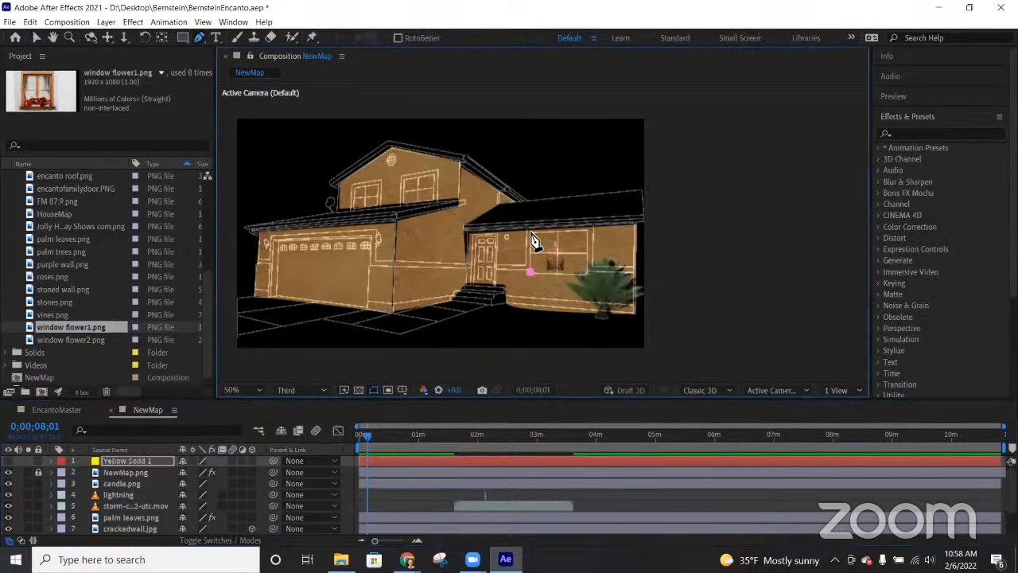
click(587, 233)
click(587, 273)
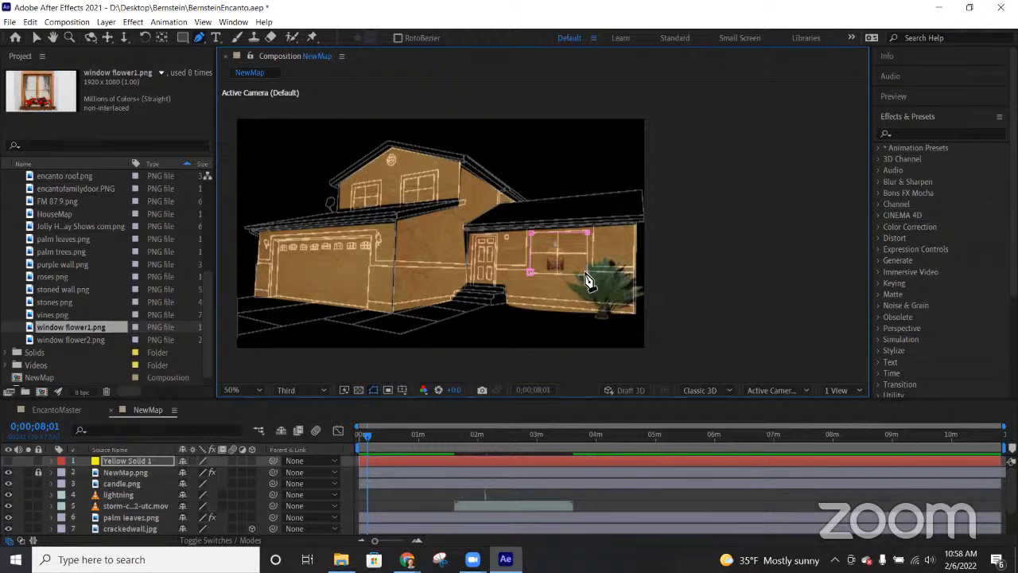
click(529, 273)
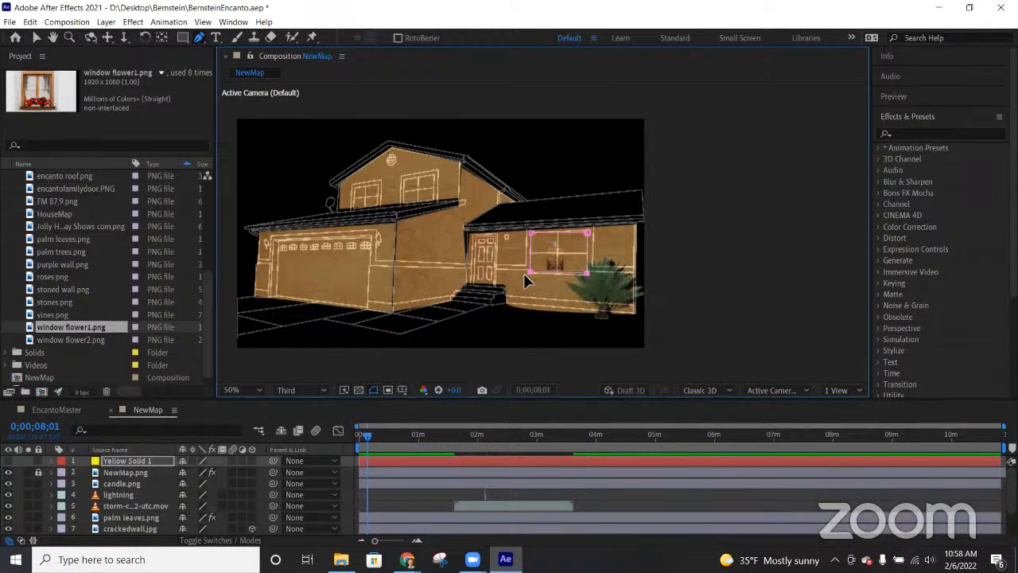
click(8, 462)
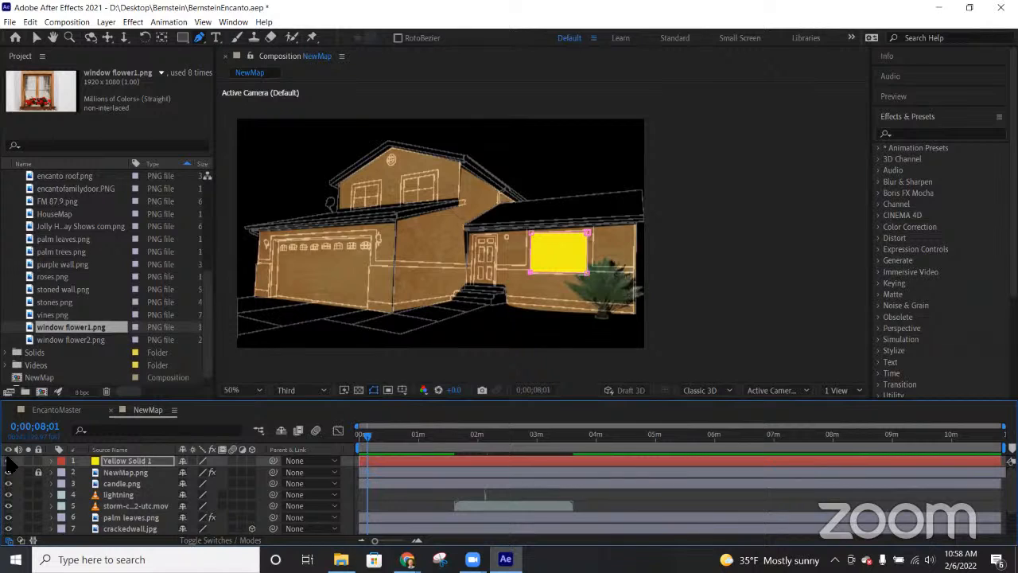
Step: Move the candle.png layer above Yellow Solid 1 so the candle sits in front of the yellow window
click(118, 485)
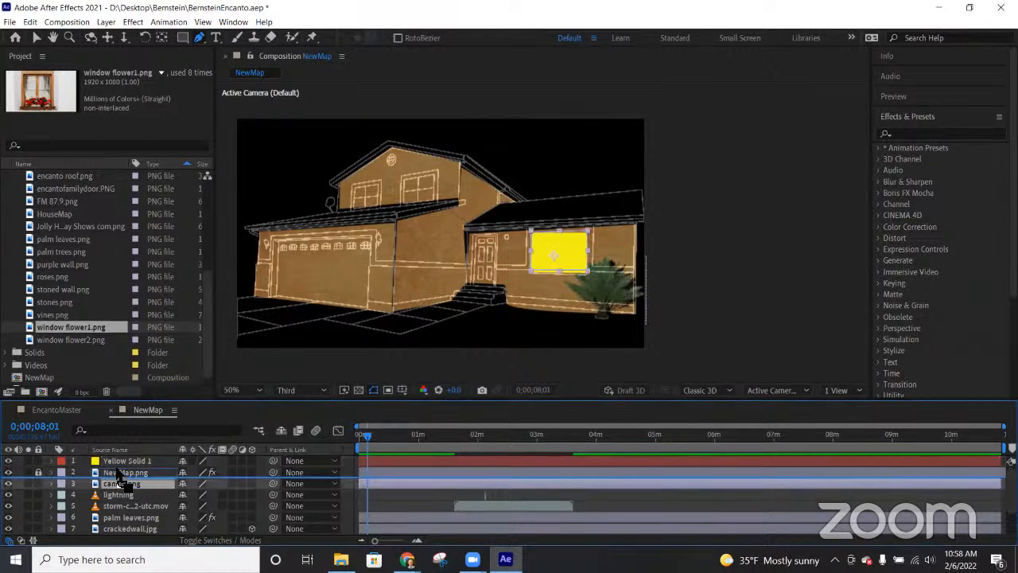
drag(118, 481, 120, 463)
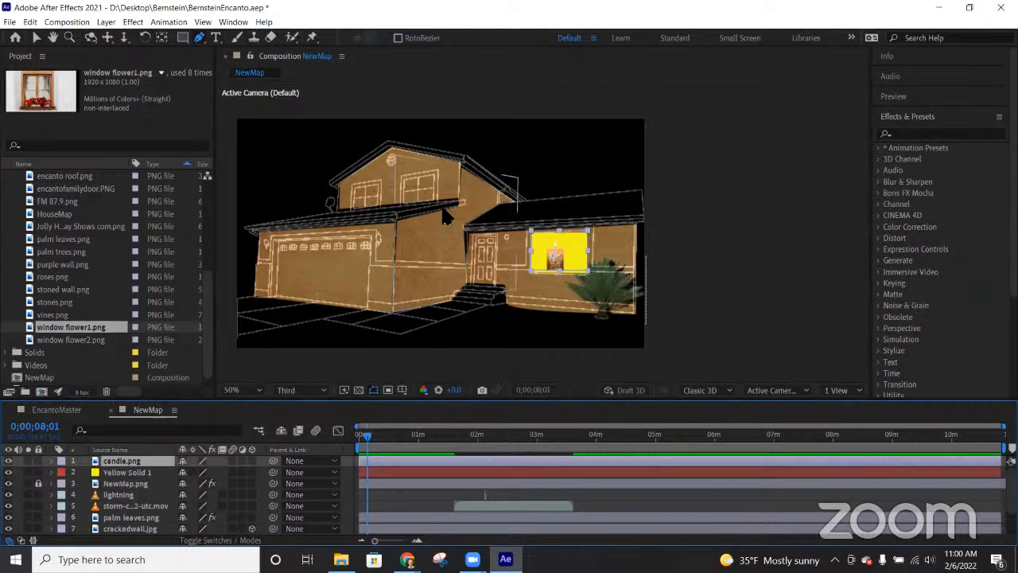
Step: Add the We Don't Talk About Bruno (From Encanto ).mp4 clip from the Videos folder as the top layer of NewMap
key(h)
drag(424, 253, 493, 272)
key(v)
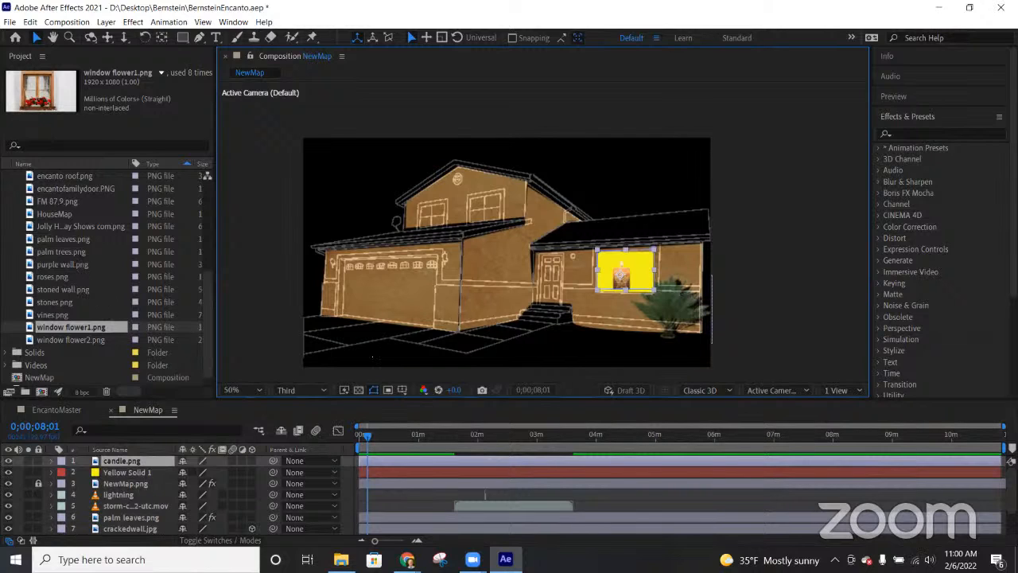
scroll(77, 317, down, 1)
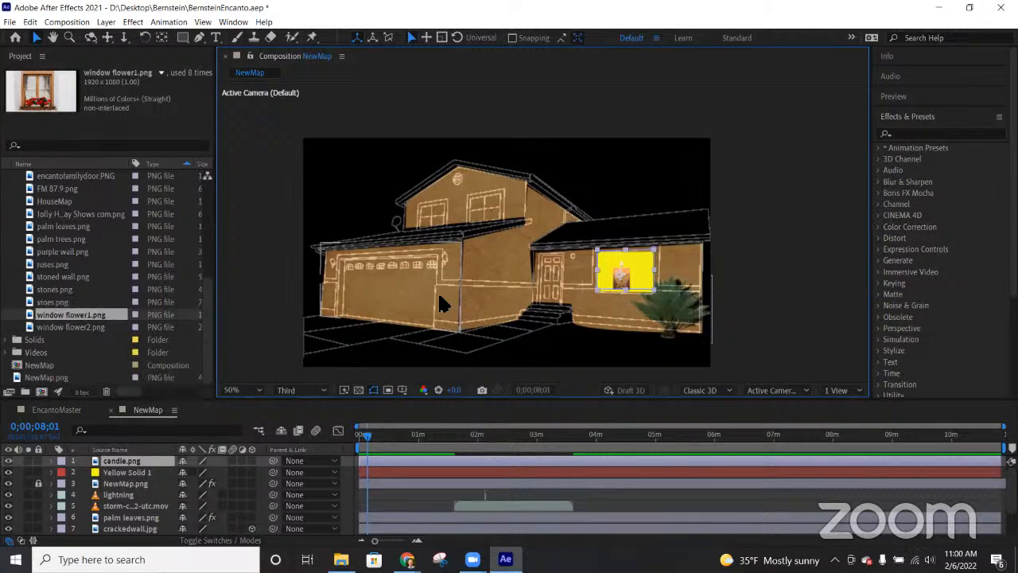
click(12, 352)
scroll(72, 275, down, 1)
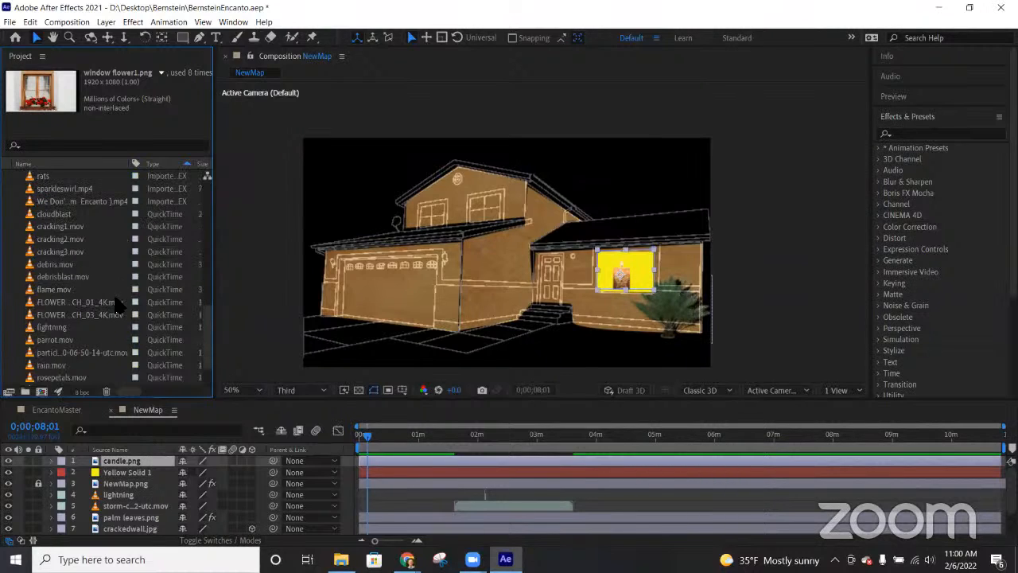
click(77, 203)
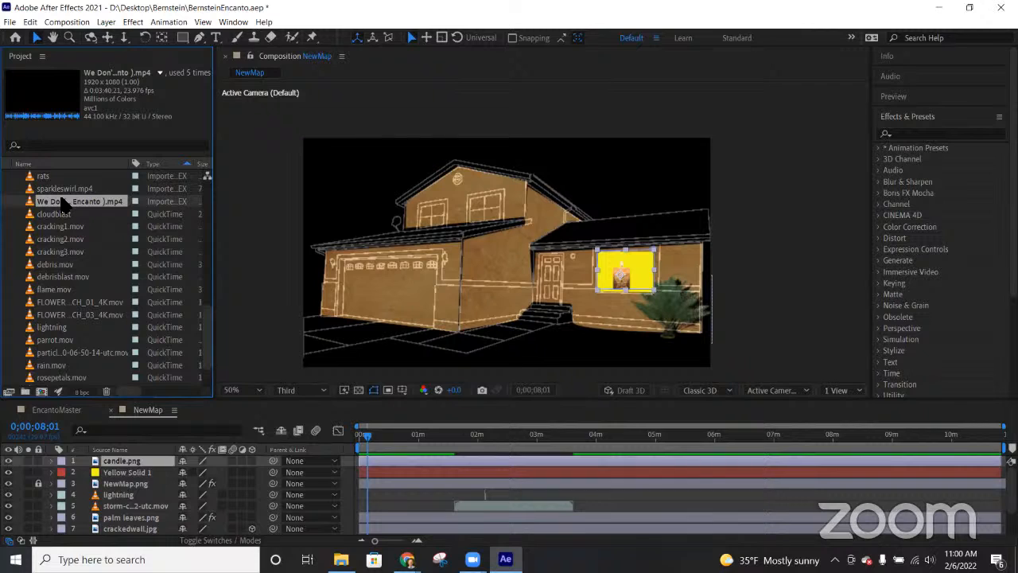
drag(62, 199, 115, 458)
Step: Scale the video layer down to roughly the size of the garage door and position it over the garage
scroll(571, 227, down, 2)
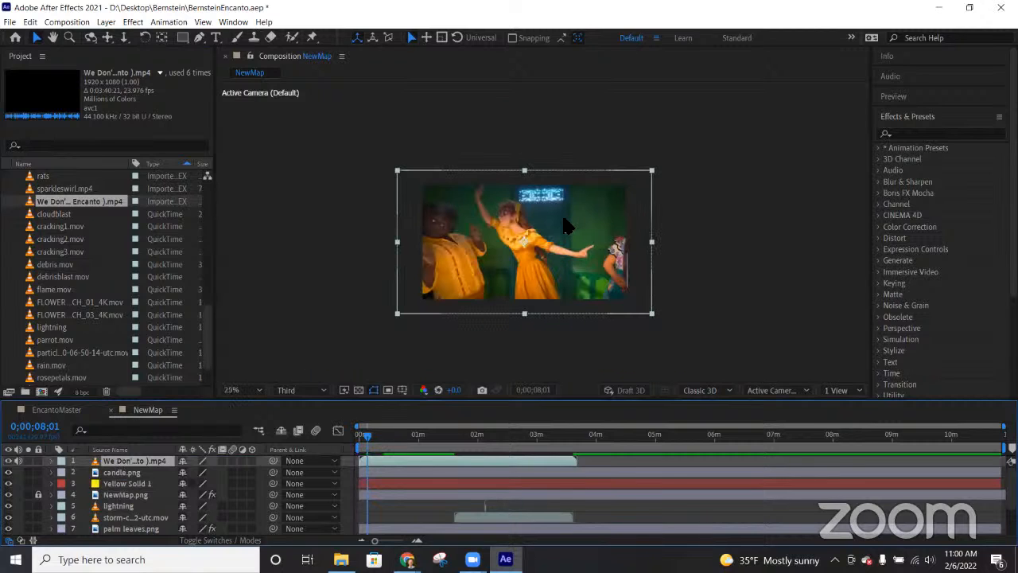
drag(652, 319, 463, 262)
scroll(461, 265, up, 4)
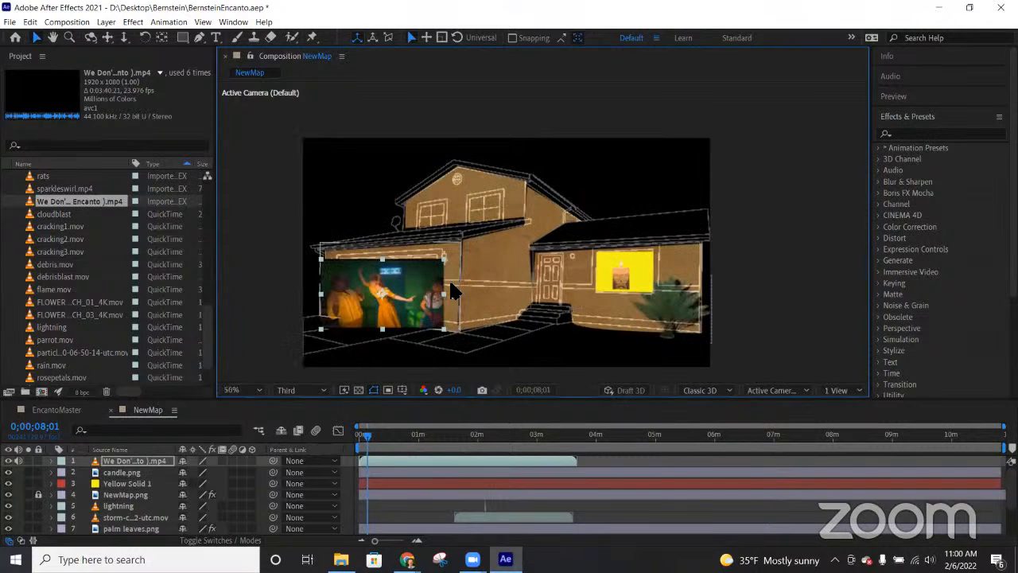
key(h)
drag(423, 296, 677, 194)
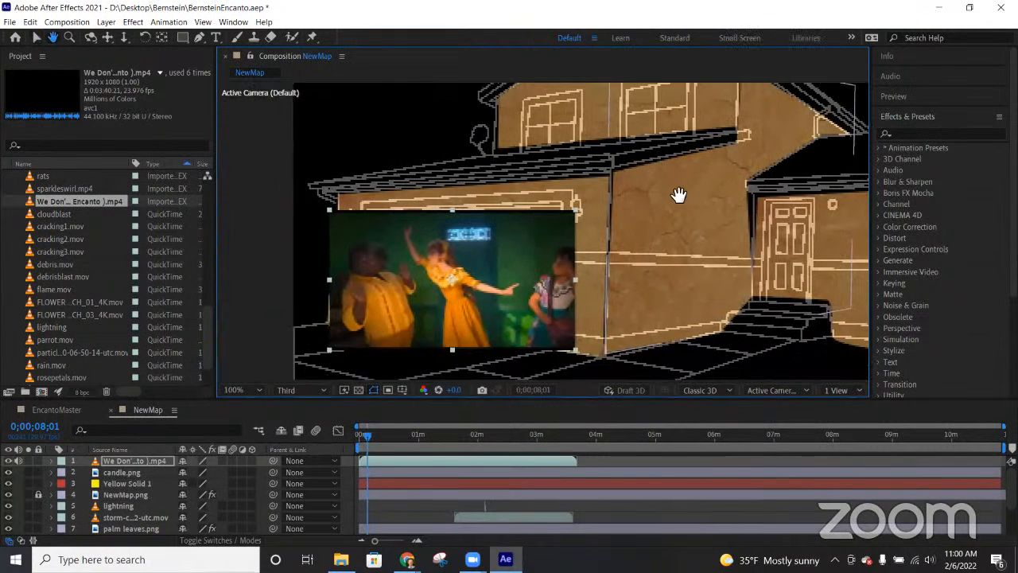
key(v)
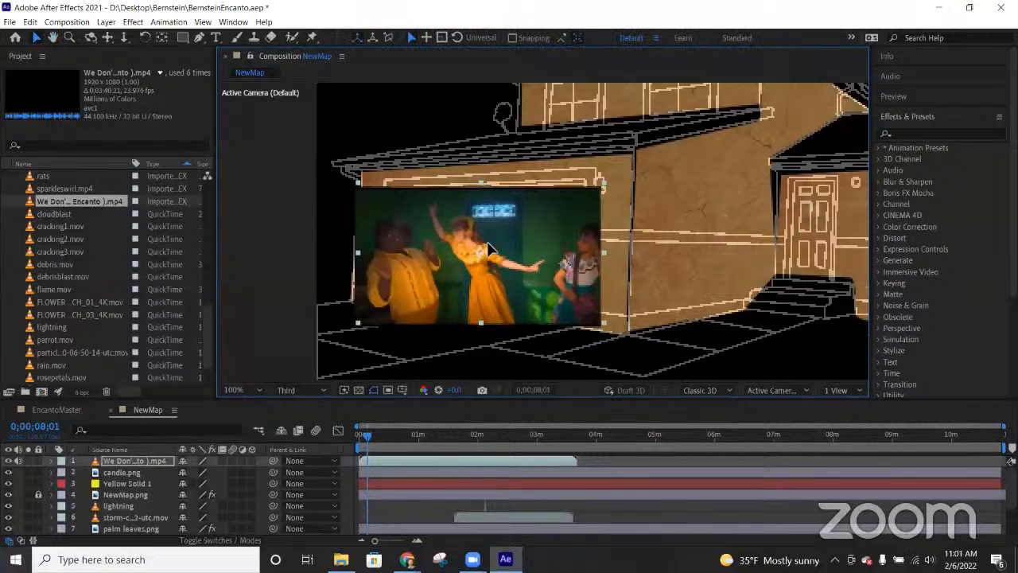
drag(476, 253, 487, 271)
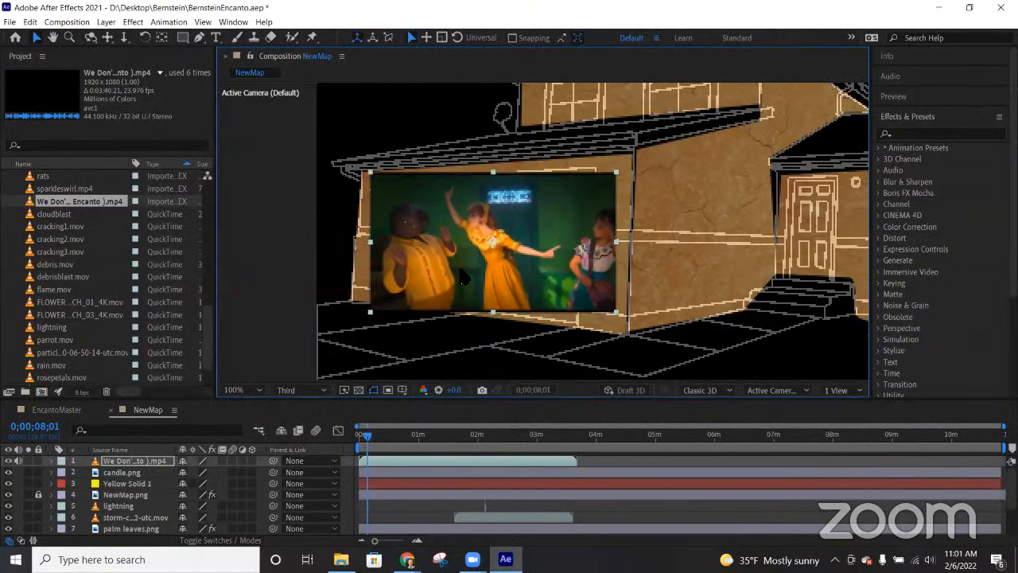
Step: Try fitting the video to the garage door as a 3D layer by rotating, scaling and moving it, and turn its 3D option off
click(252, 461)
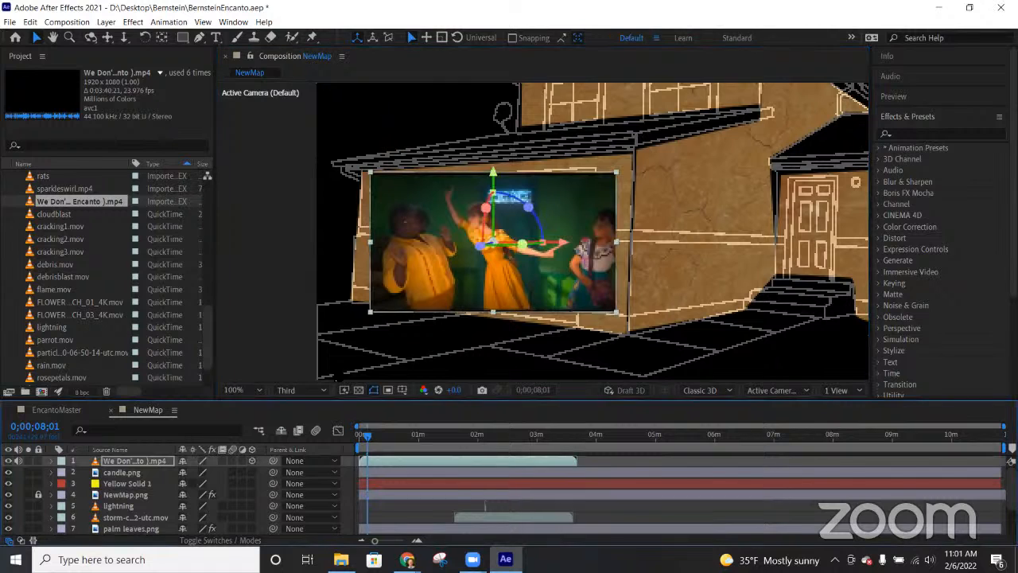
drag(523, 249, 470, 287)
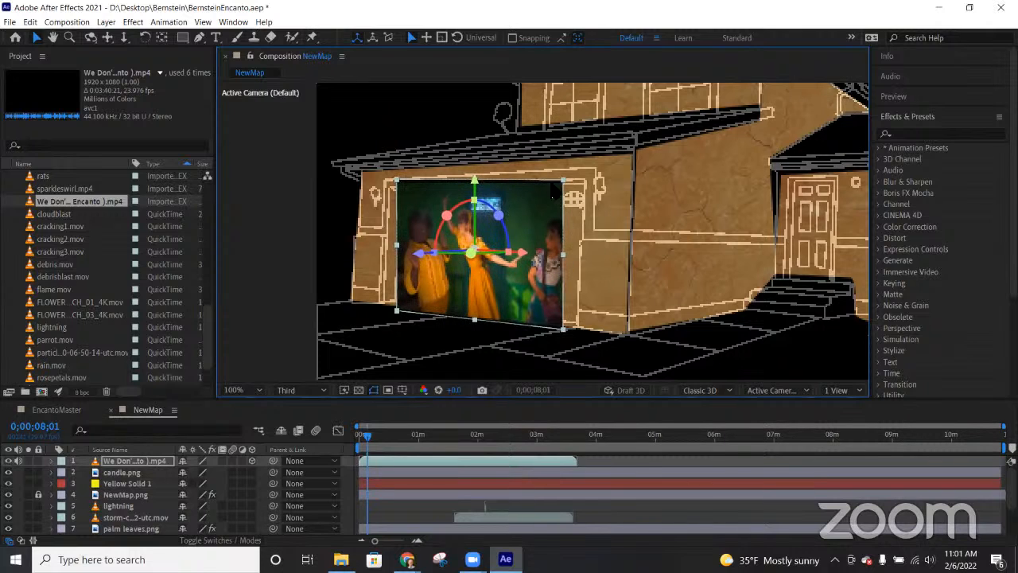
drag(564, 181, 579, 189)
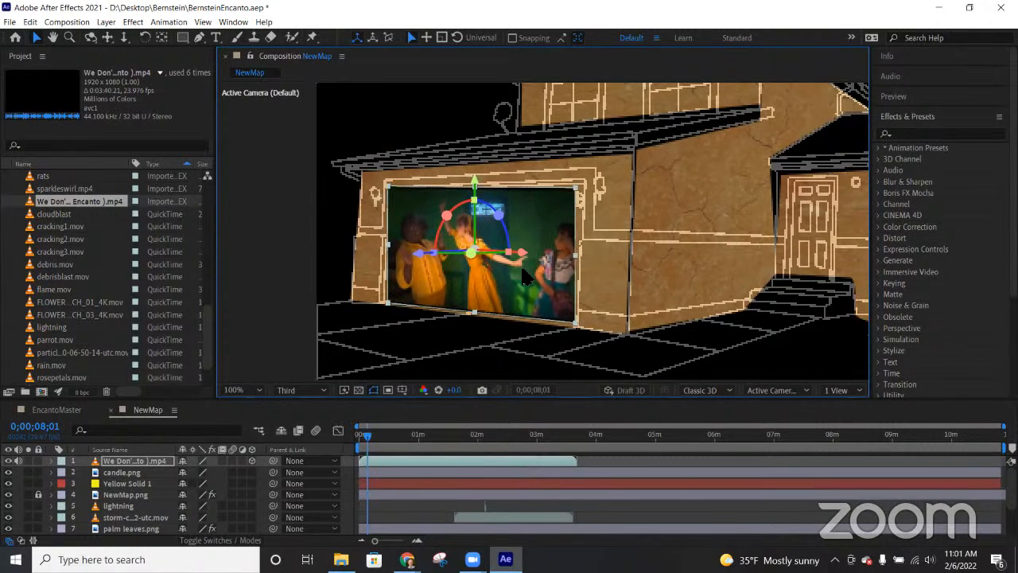
mouse_move(506, 272)
mouse_down()
mouse_move(516, 276)
mouse_move(508, 281)
mouse_up()
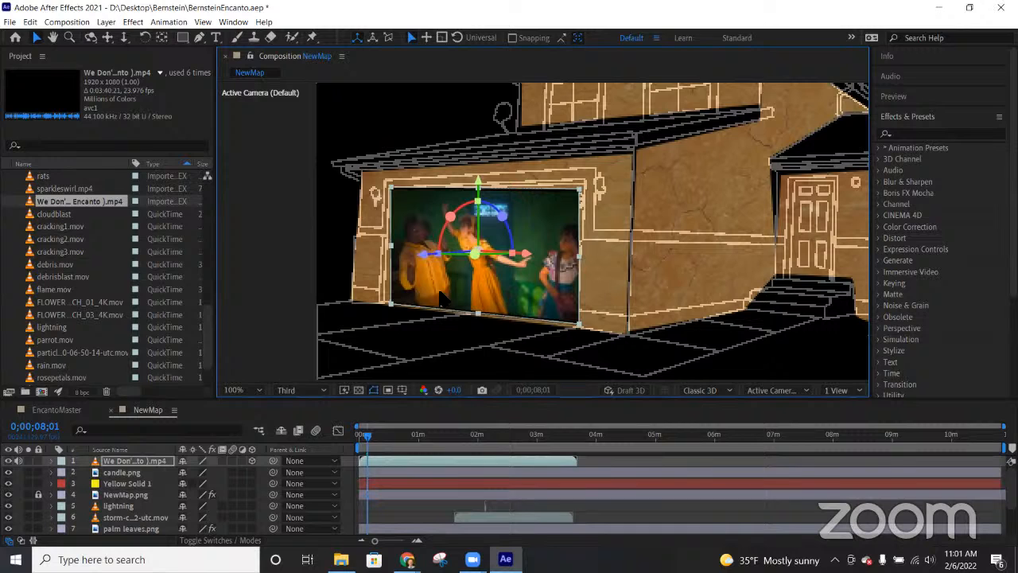
click(251, 461)
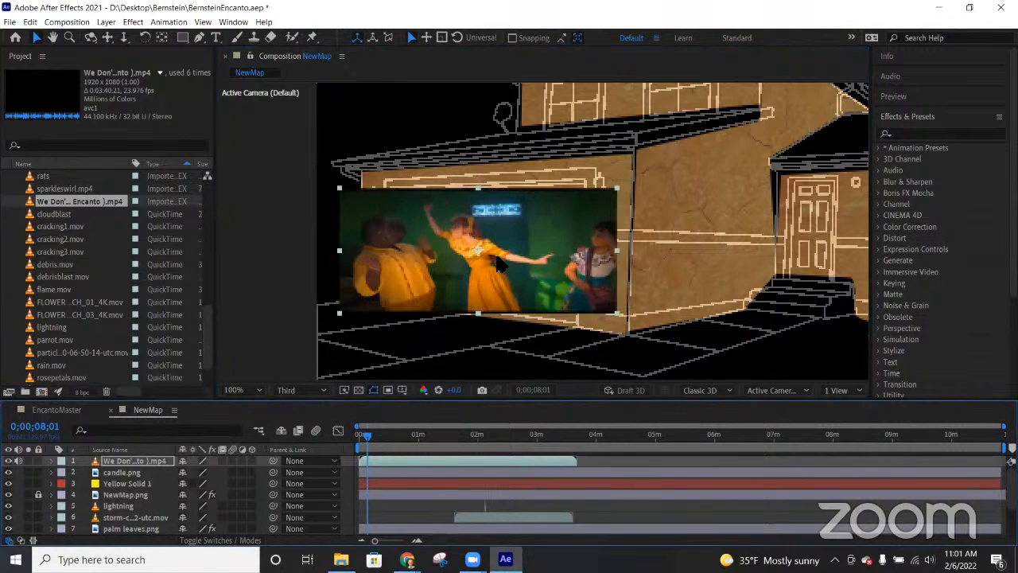
Step: Resize the video layer slightly over the garage door and apply the Corner Pin effect to it
drag(616, 319, 613, 323)
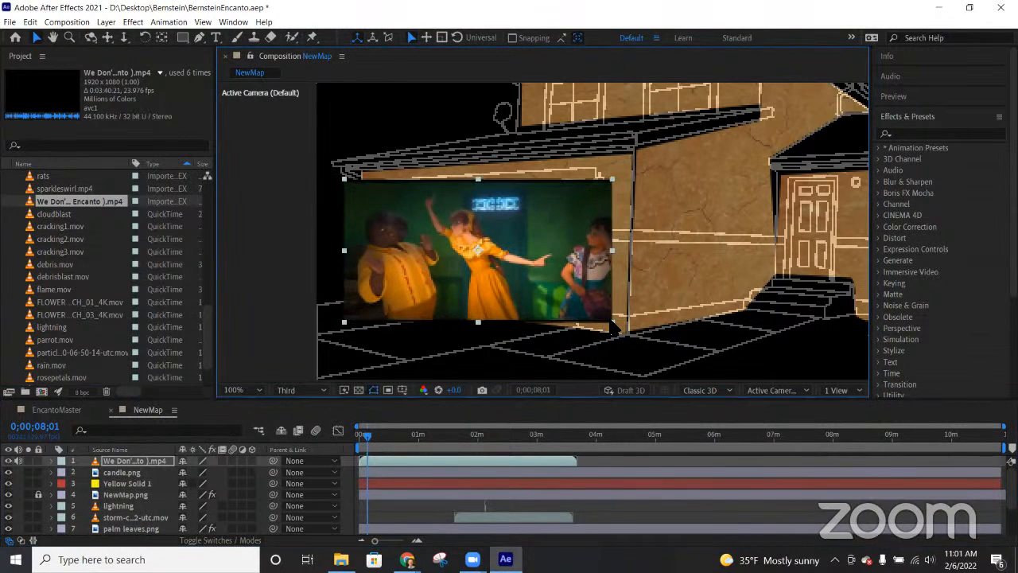
click(139, 459)
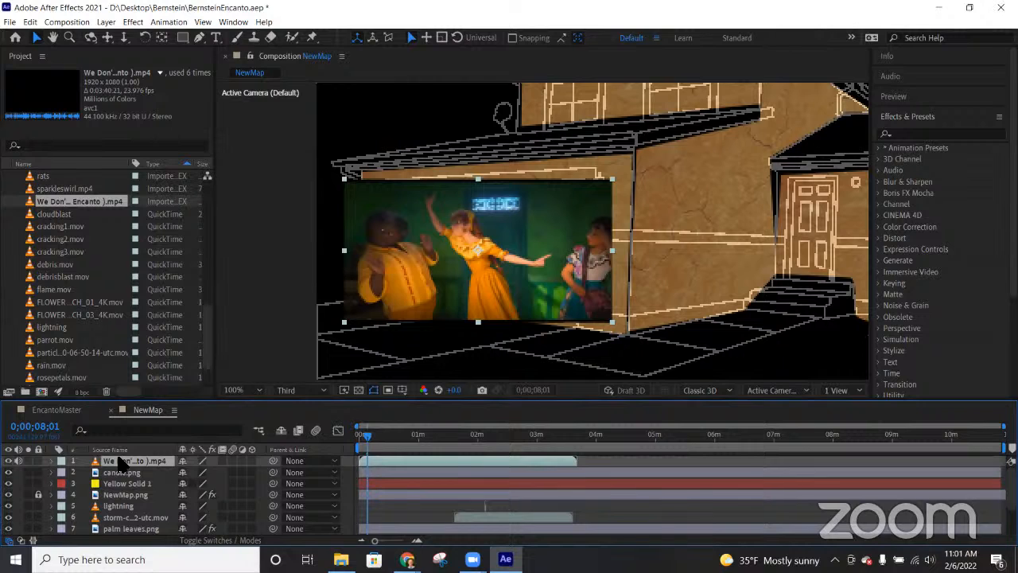
key(ctrl+space)
text(corne)
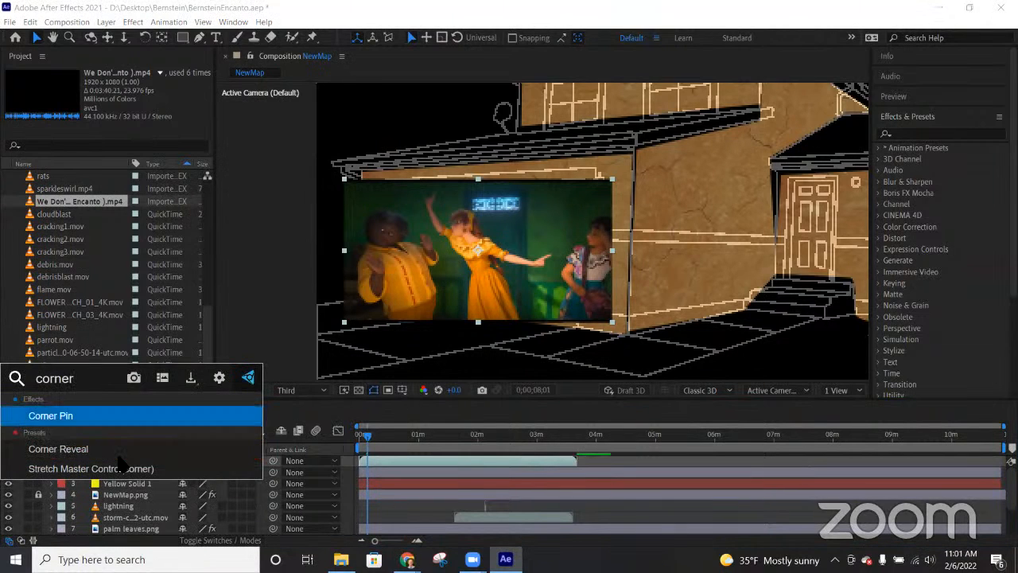
key(Return)
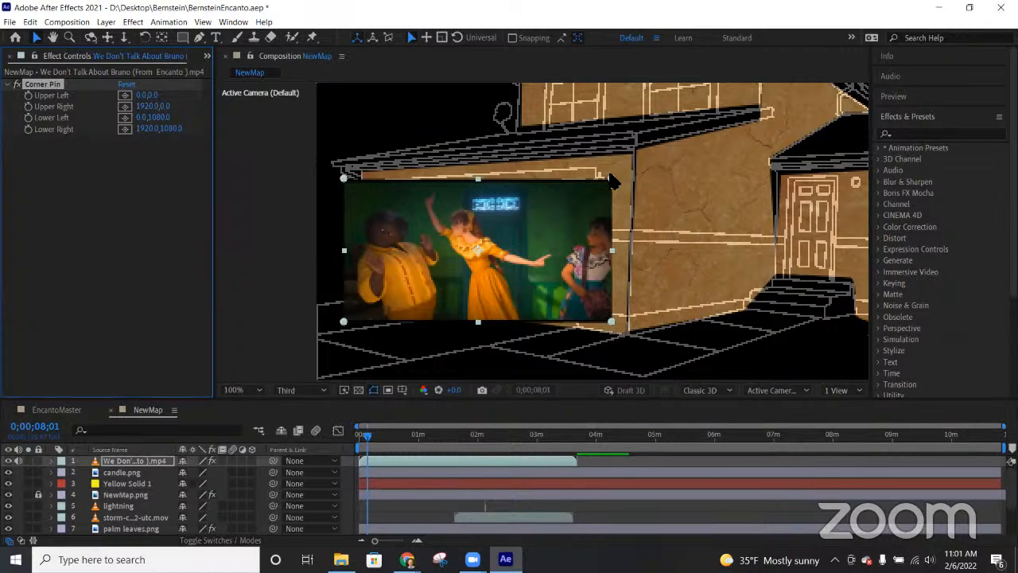
Step: Pin the video's corners to the garage door: upper left about 418,96, upper right 1707,56, lower left 365,940, lower right 1662,1092
drag(611, 180, 581, 190)
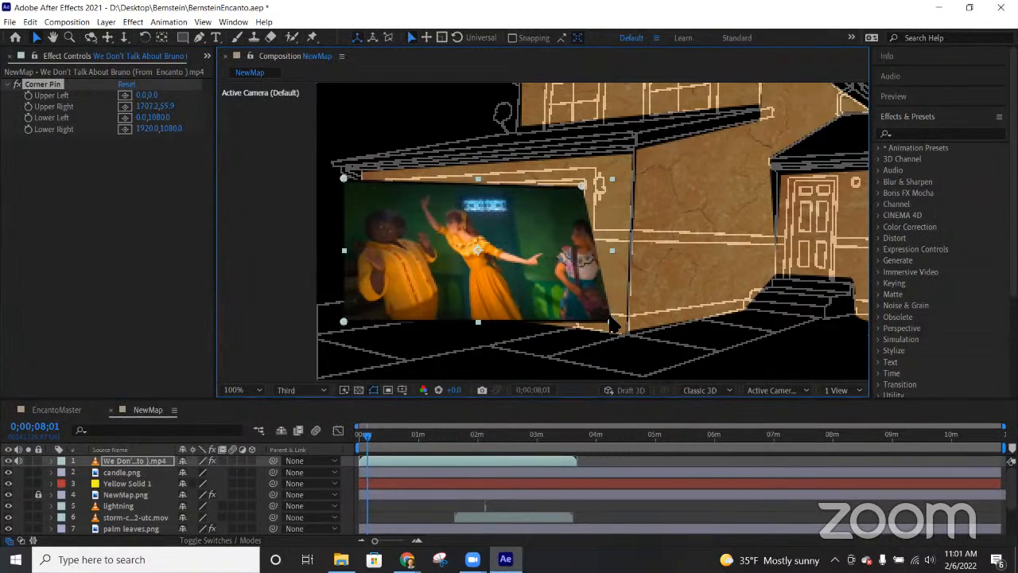
drag(611, 323, 575, 324)
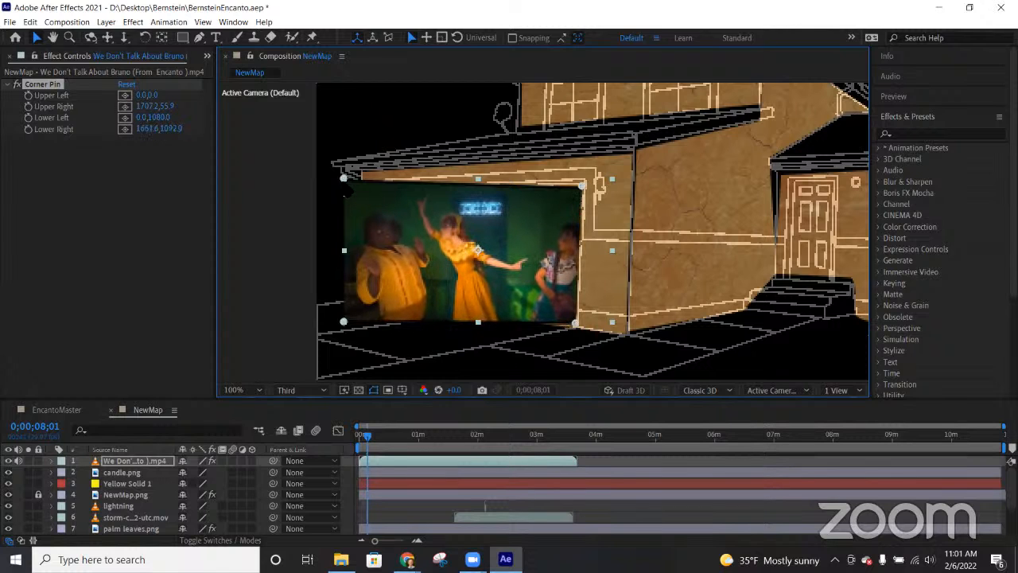
drag(344, 179, 402, 190)
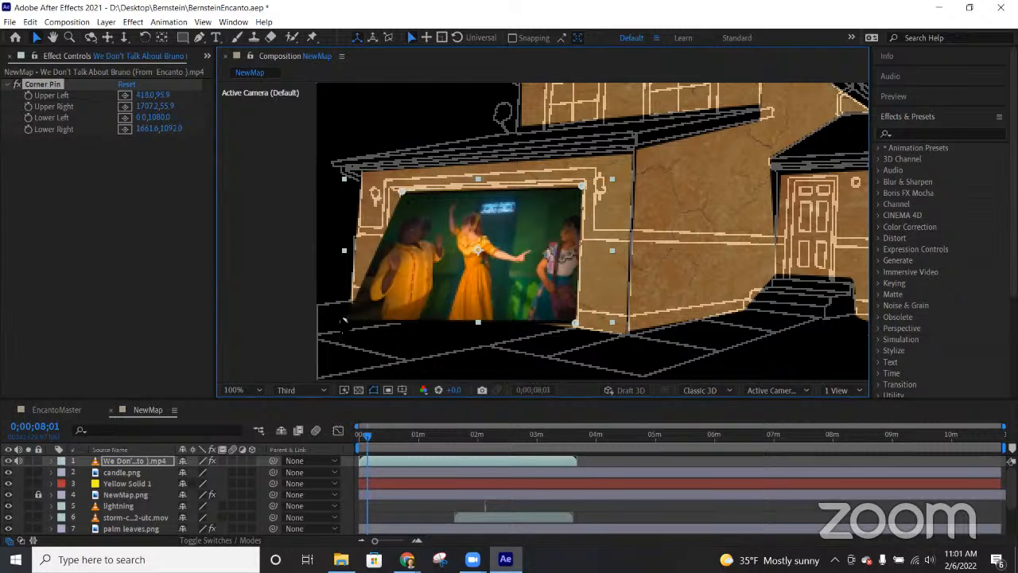
drag(344, 322, 393, 303)
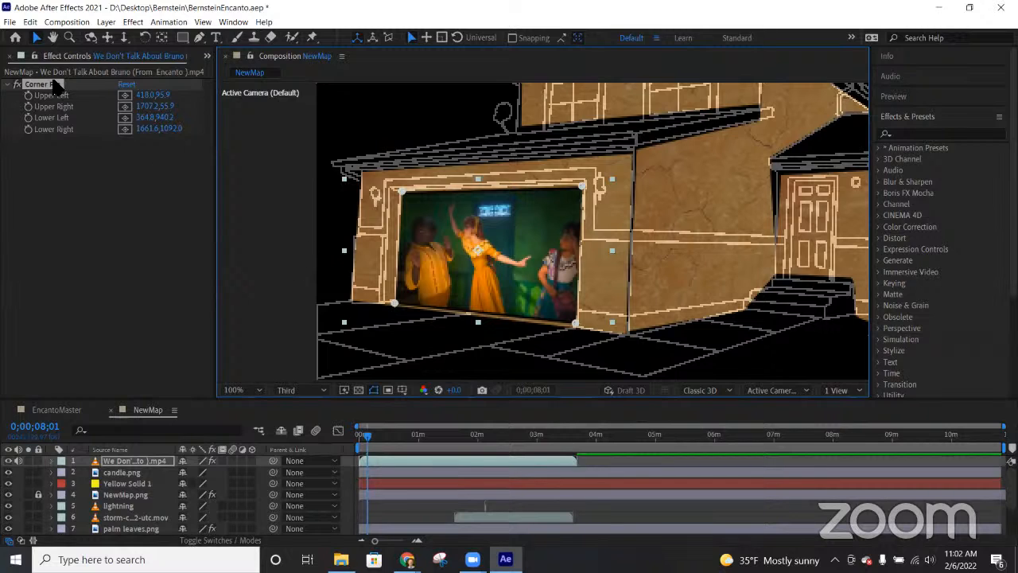
click(10, 56)
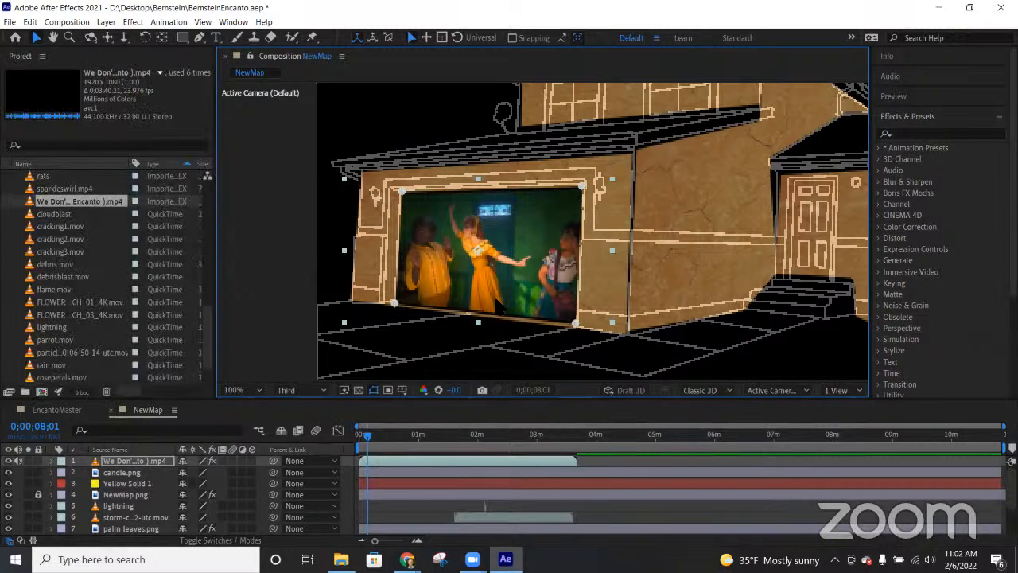
Step: Try masking the corner-pinned video layer with the Pen tool by tracing the four corners of the garage door
scroll(495, 299, down, 1)
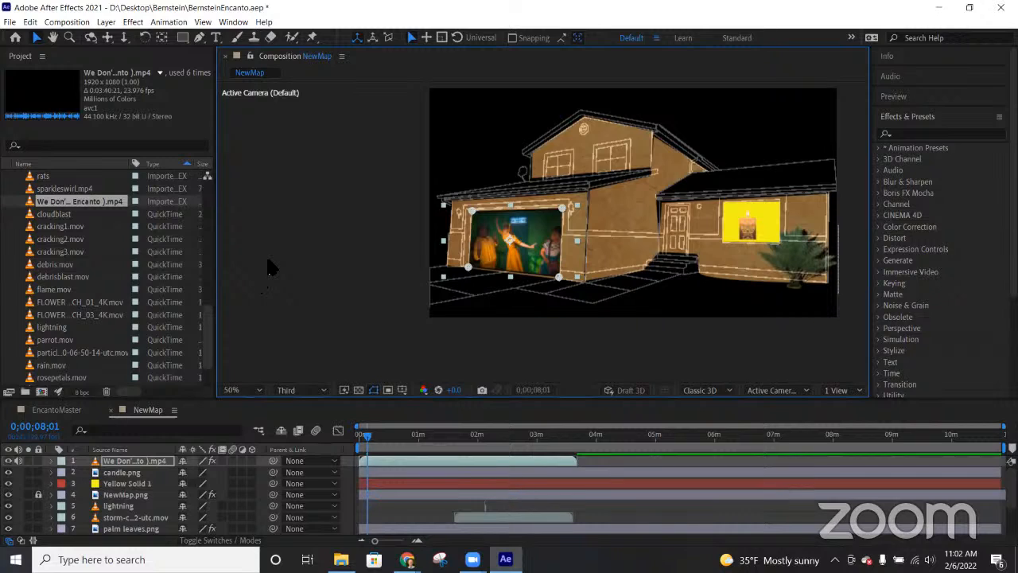
click(157, 467)
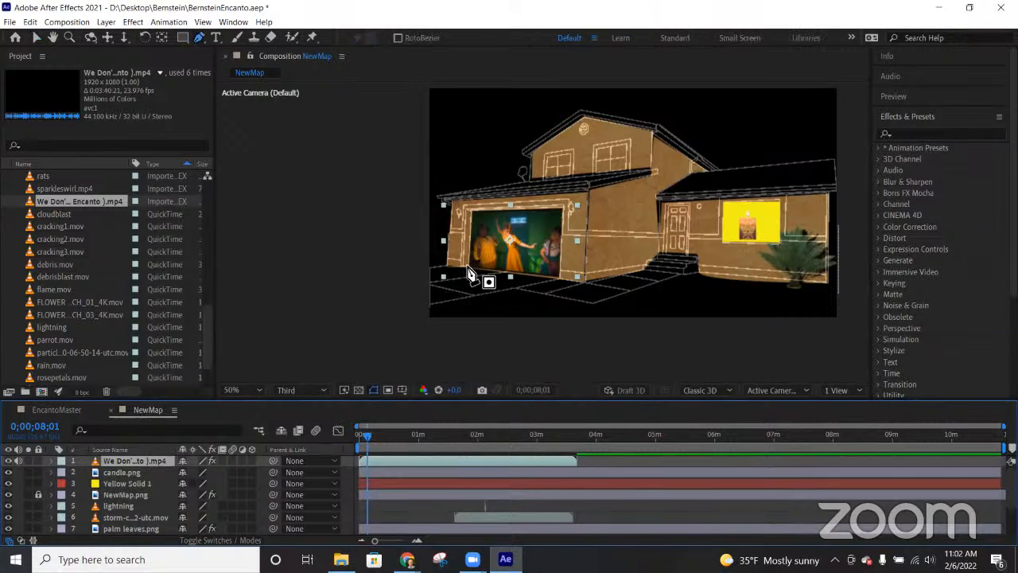
key(g)
click(469, 265)
click(470, 211)
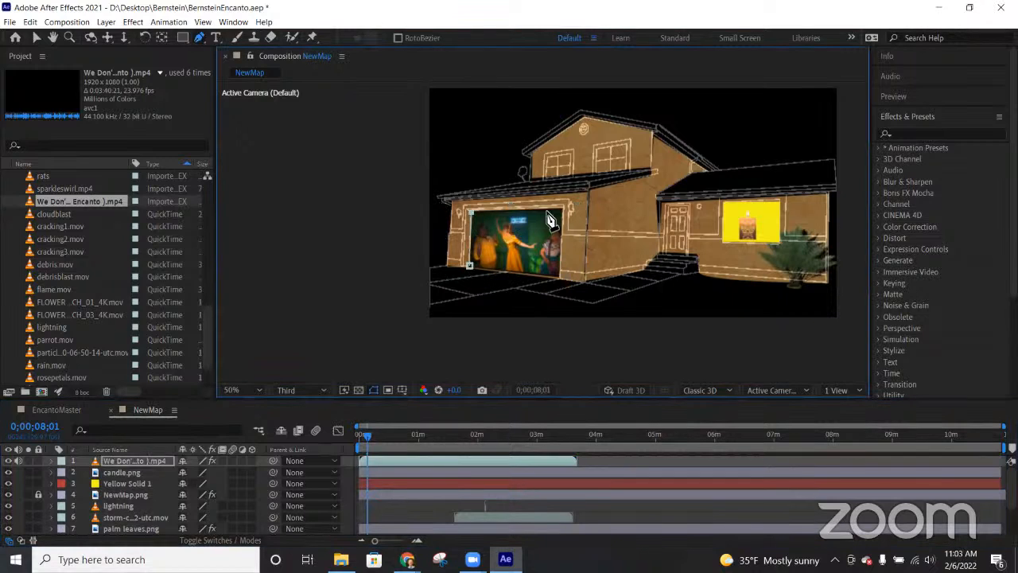
click(560, 212)
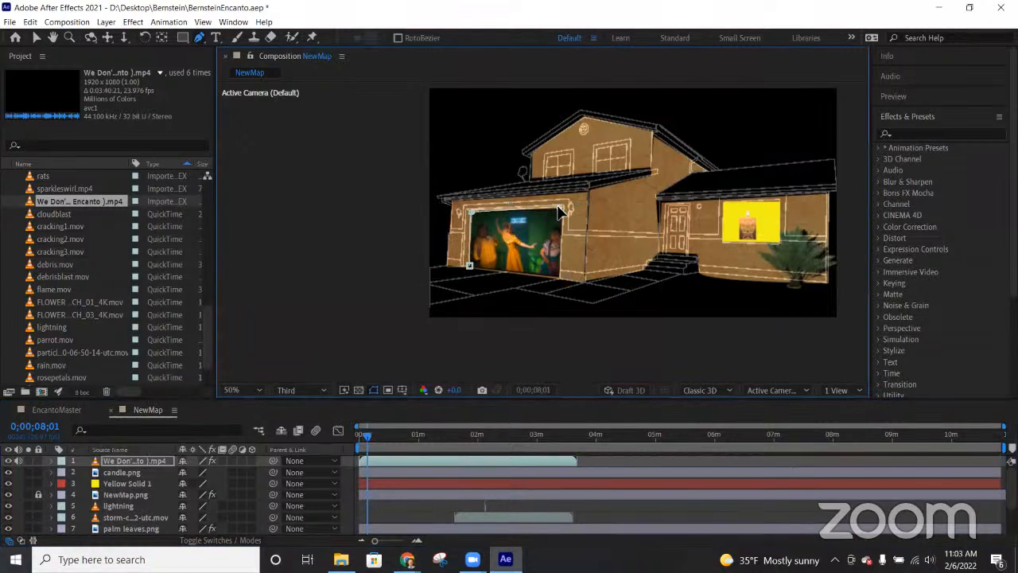
click(557, 277)
click(469, 266)
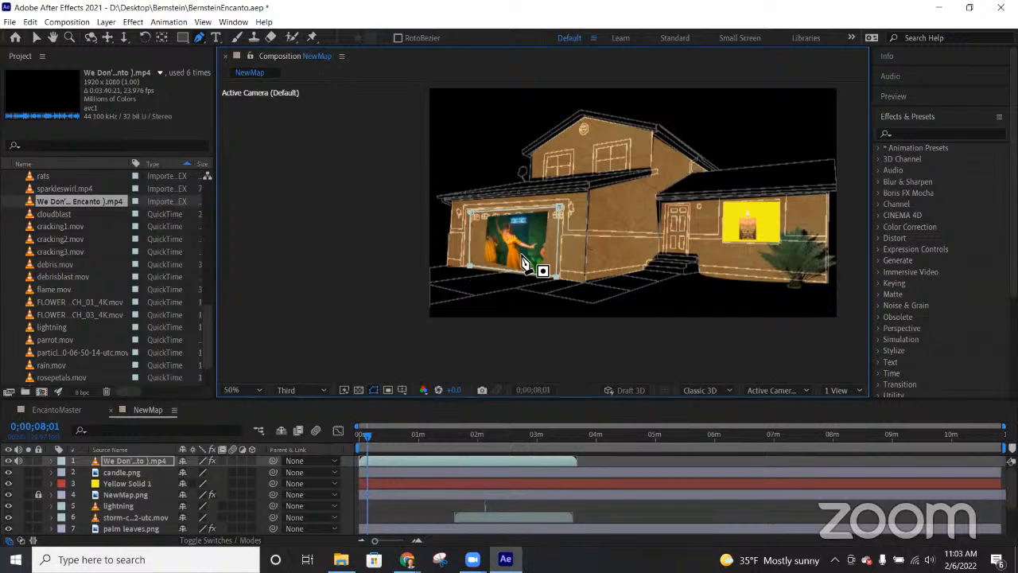
Step: Undo the whole Pen tool mask on the video layer and return to the Selection tool
key(ctrl+z)
key(ctrl+z)
key(ctrl+z)
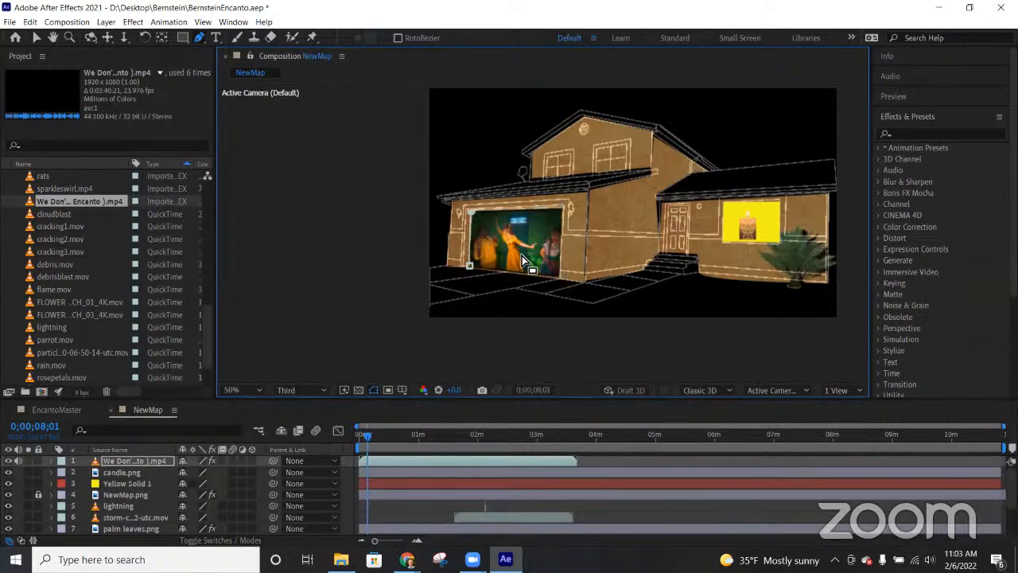
key(ctrl+z)
key(ctrl+z)
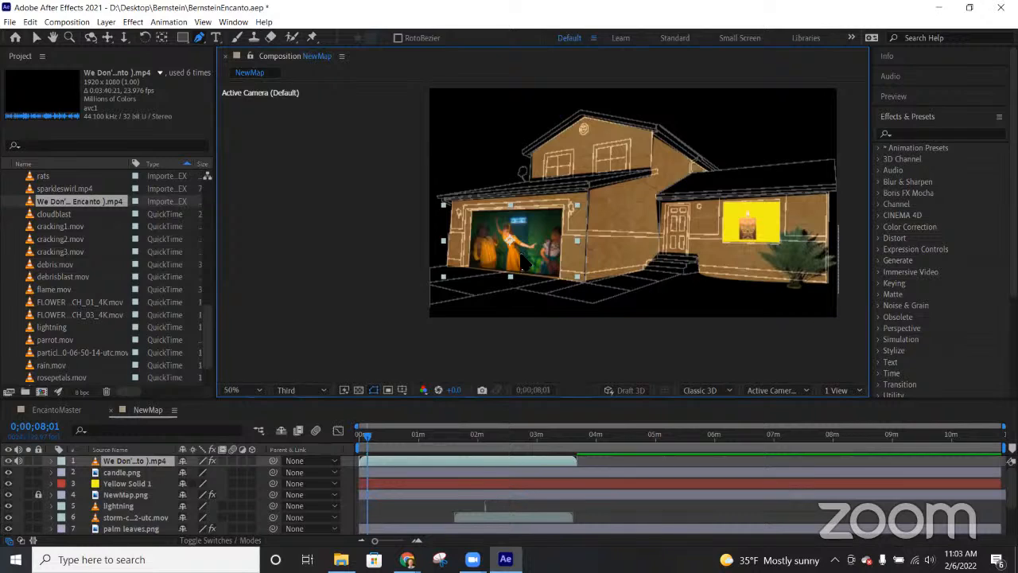
key(v)
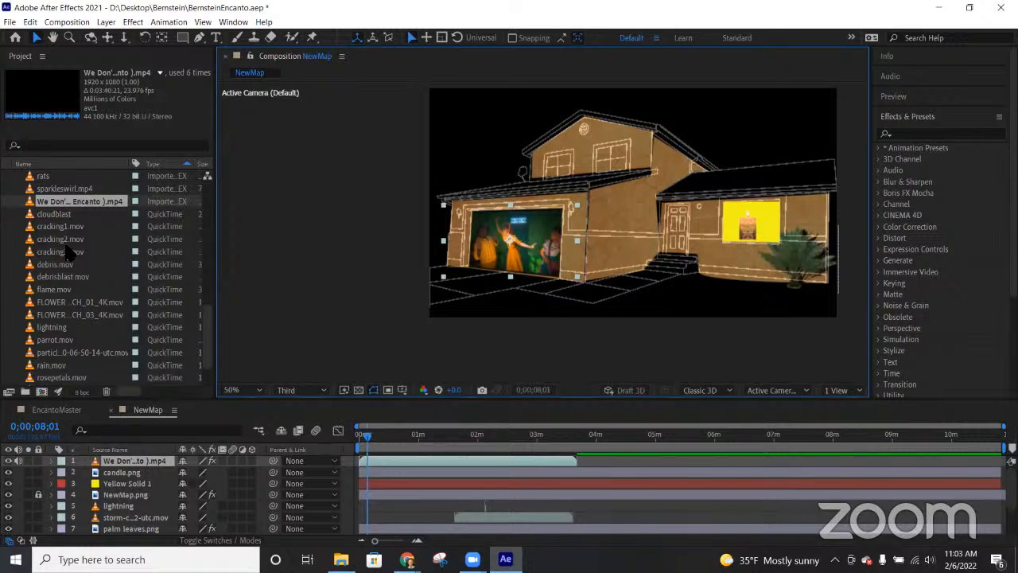
Step: Collapse the Pics folder and expand the Comps folder to review the project's compositions, and look through the NewMap layers
scroll(70, 253, down, 5)
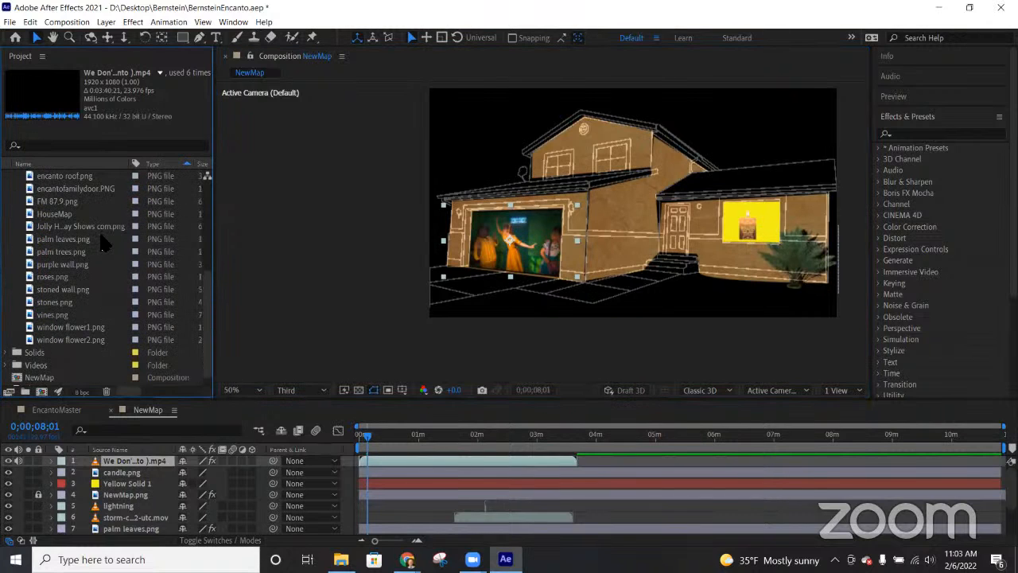
scroll(86, 239, up, 5)
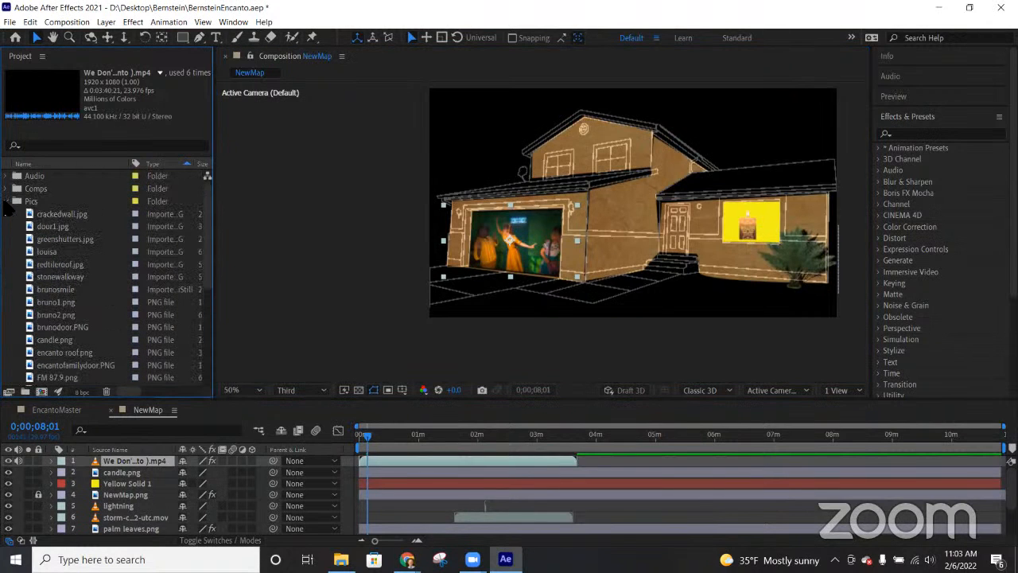
click(8, 201)
click(8, 189)
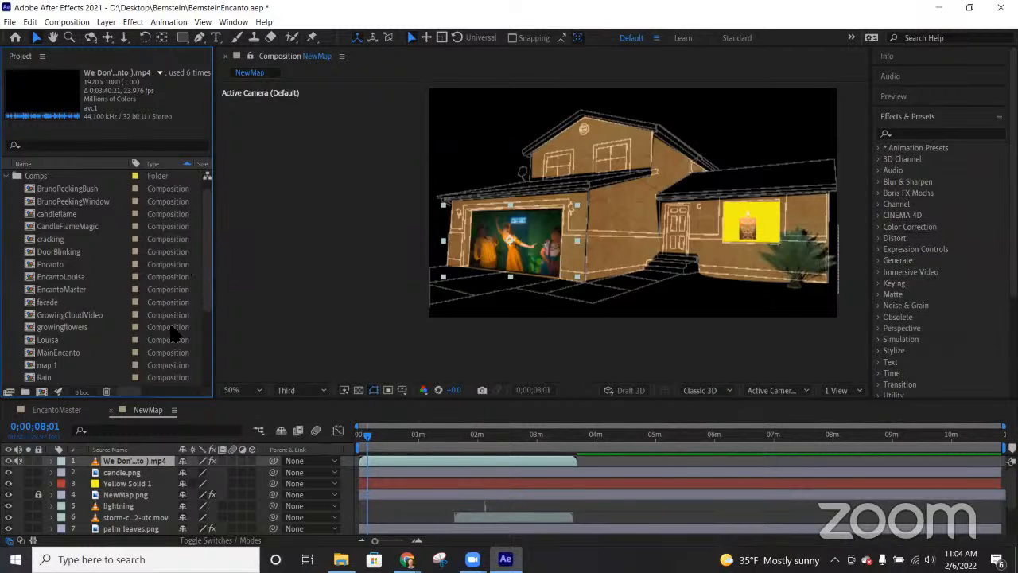
scroll(132, 478, down, 2)
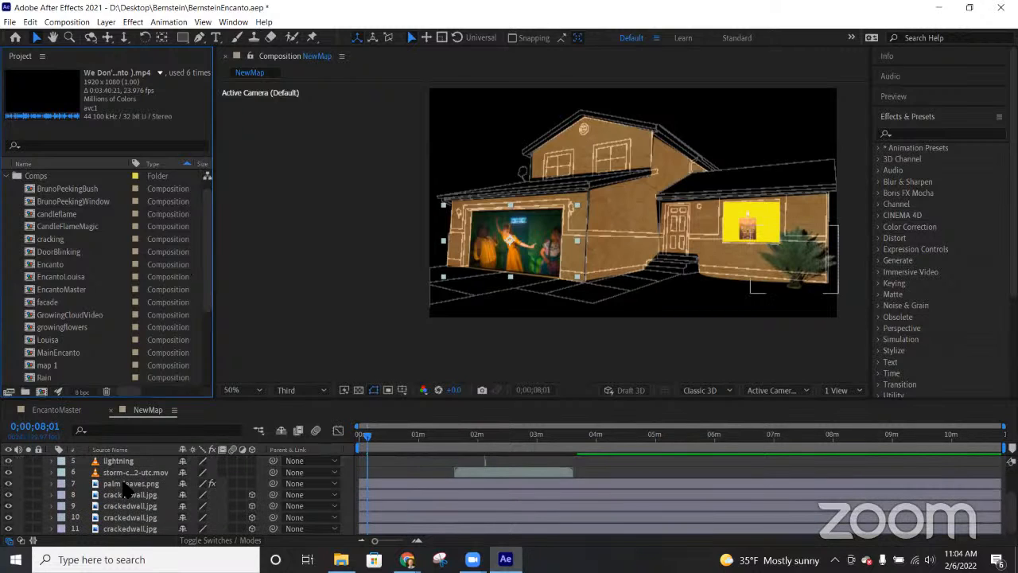
scroll(127, 493, up, 2)
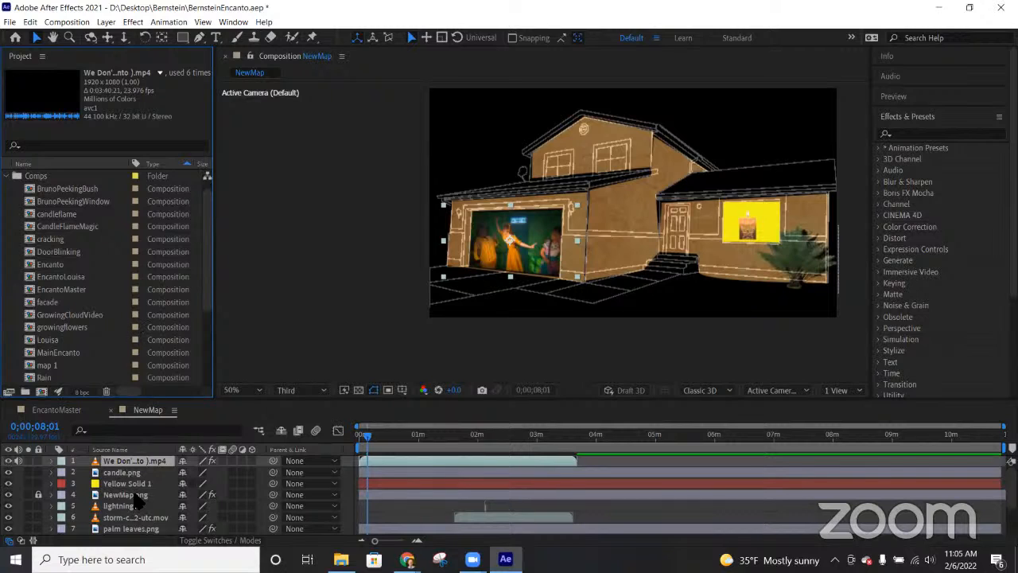
Step: At 0;02;08;27, pre-compose the lightning and storm cloud layers as StormComp with all attributes moved, inspect the new composition and return to NewMap
click(484, 435)
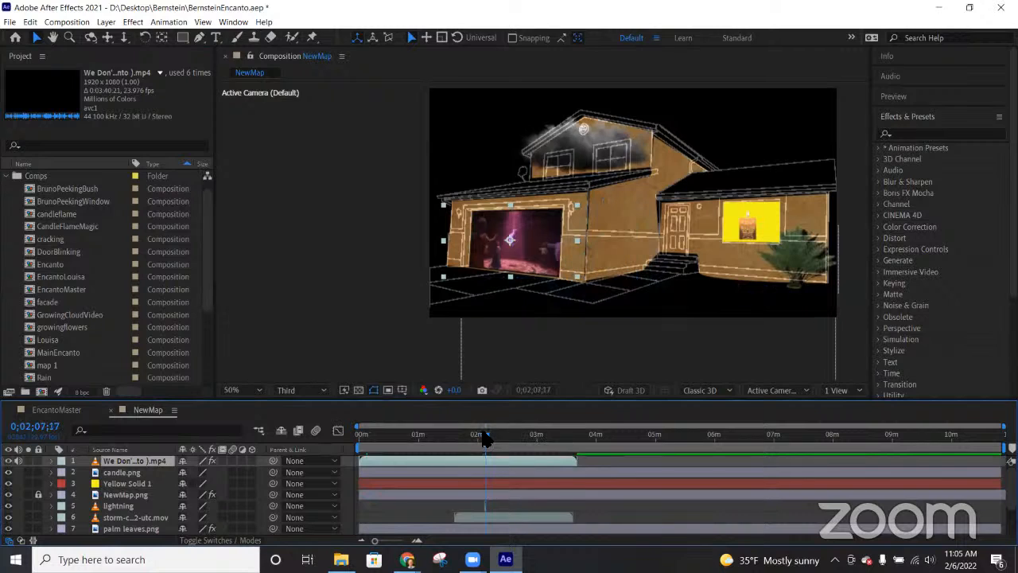
drag(484, 436, 485, 434)
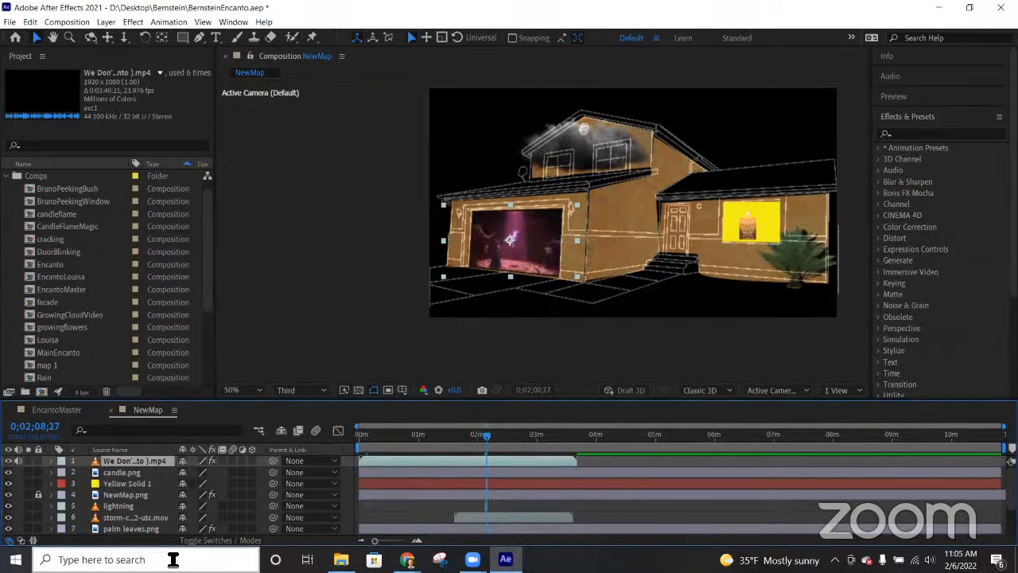
click(111, 521)
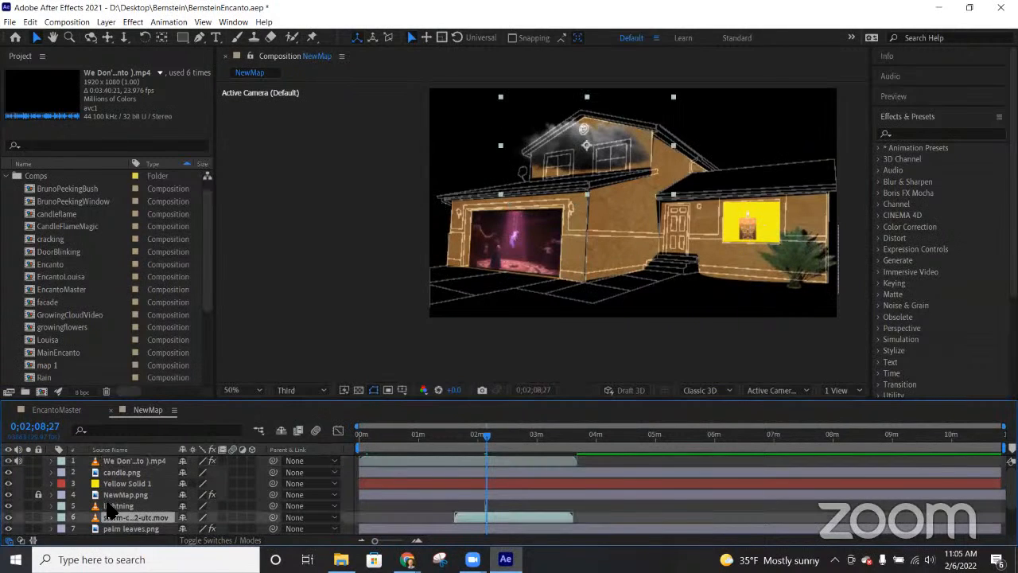
shift+click(110, 507)
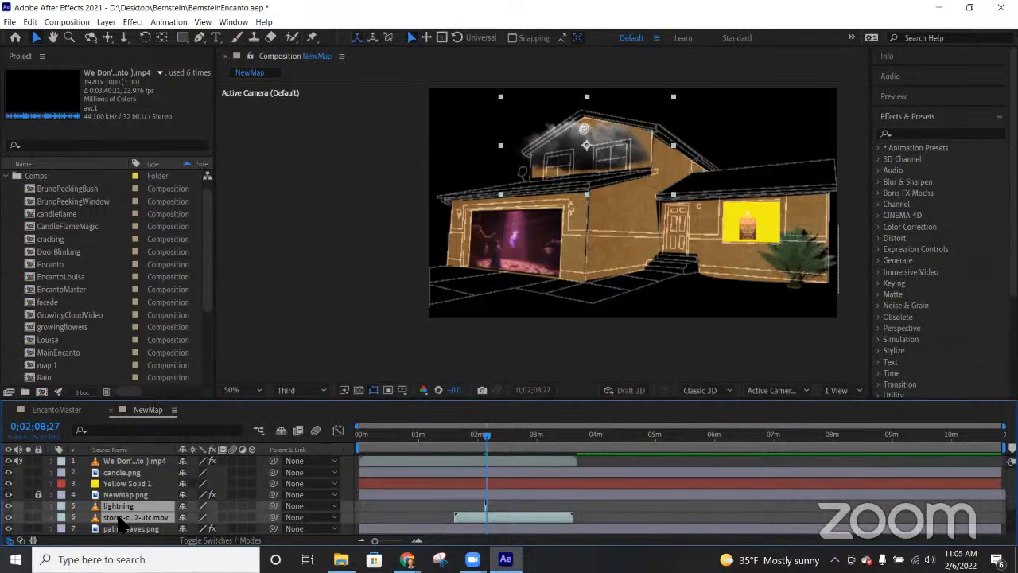
right_click(119, 523)
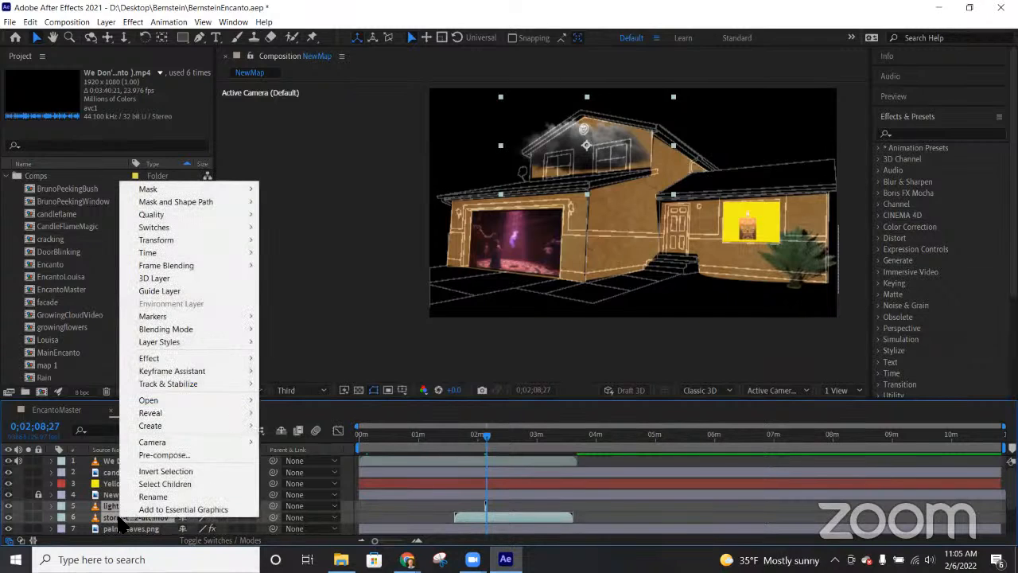
click(162, 454)
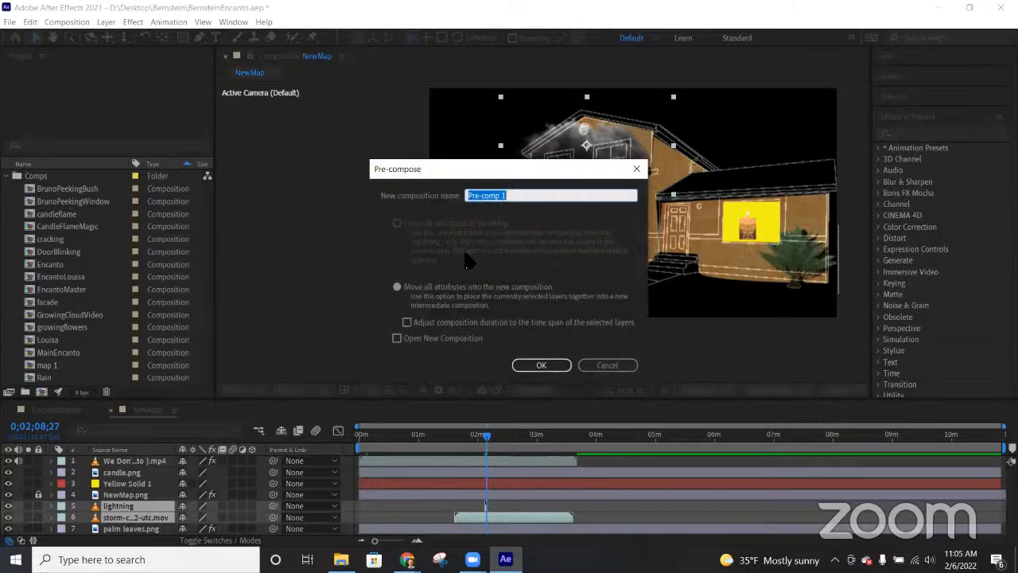
text(StormComp)
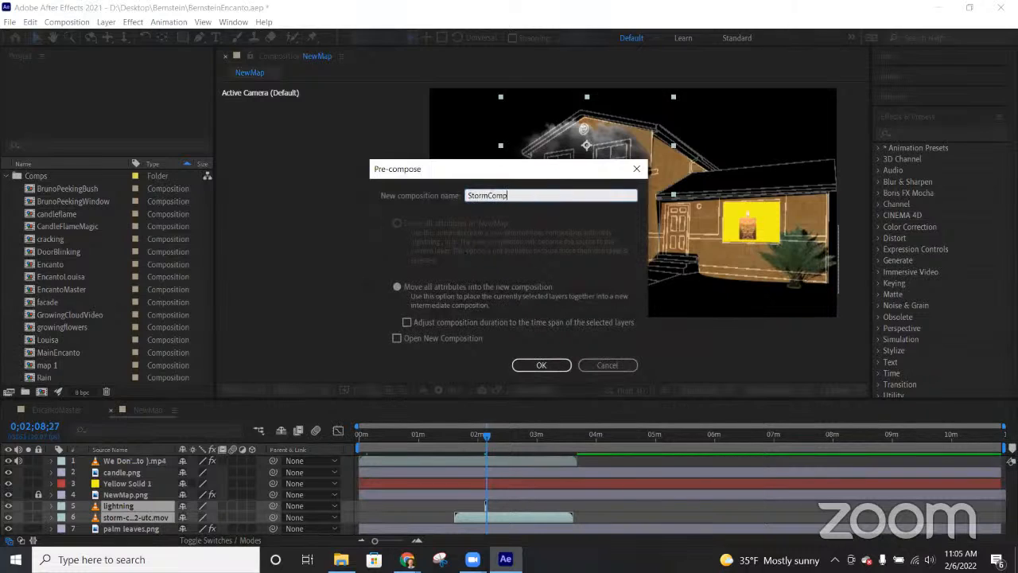
click(440, 291)
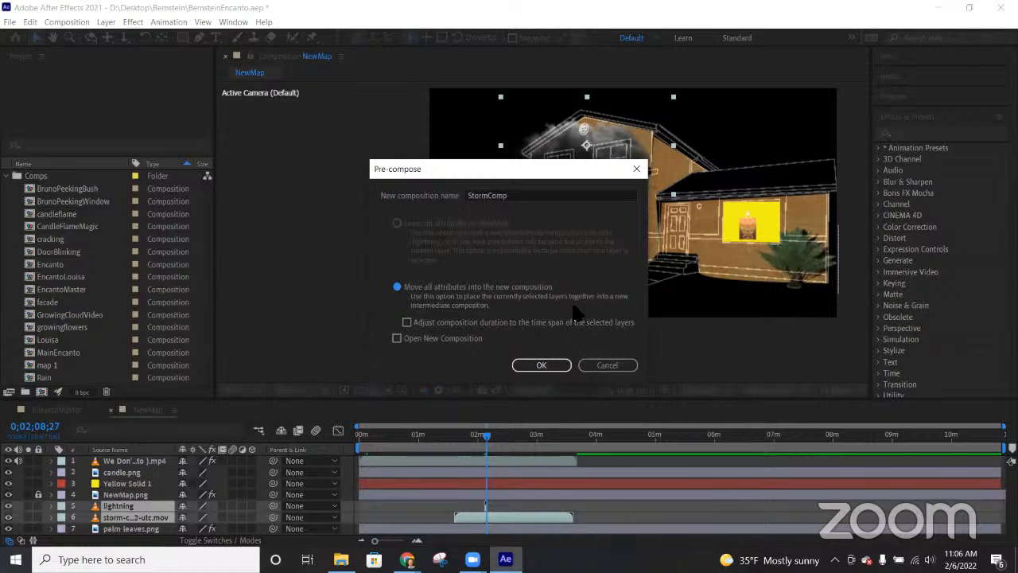
click(543, 365)
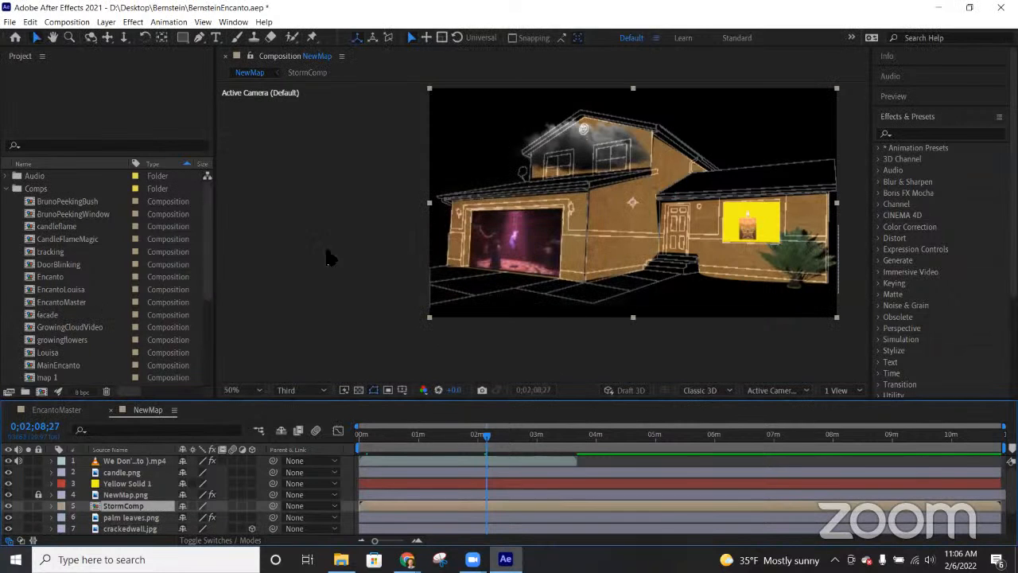
double_click(116, 507)
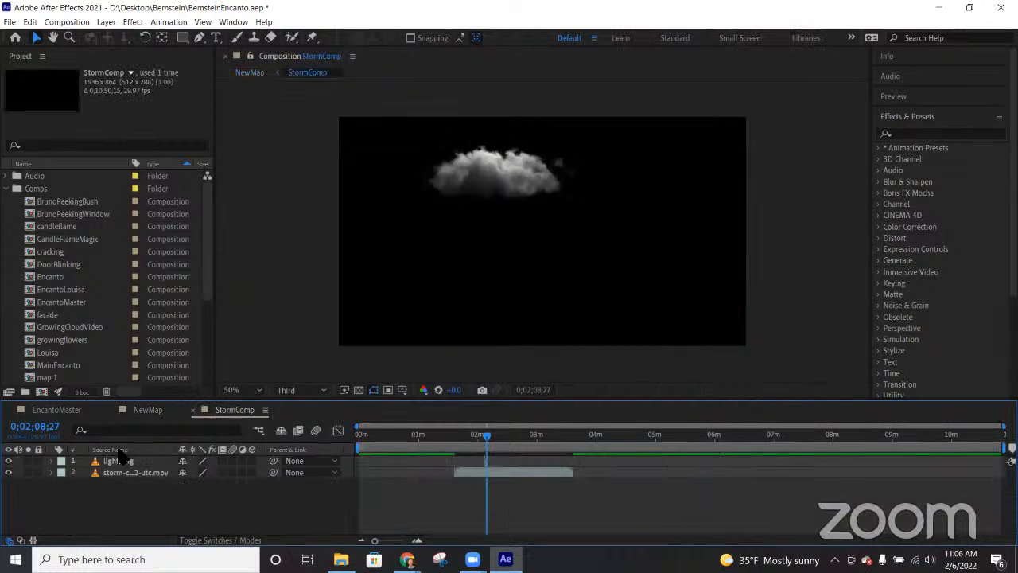
click(193, 410)
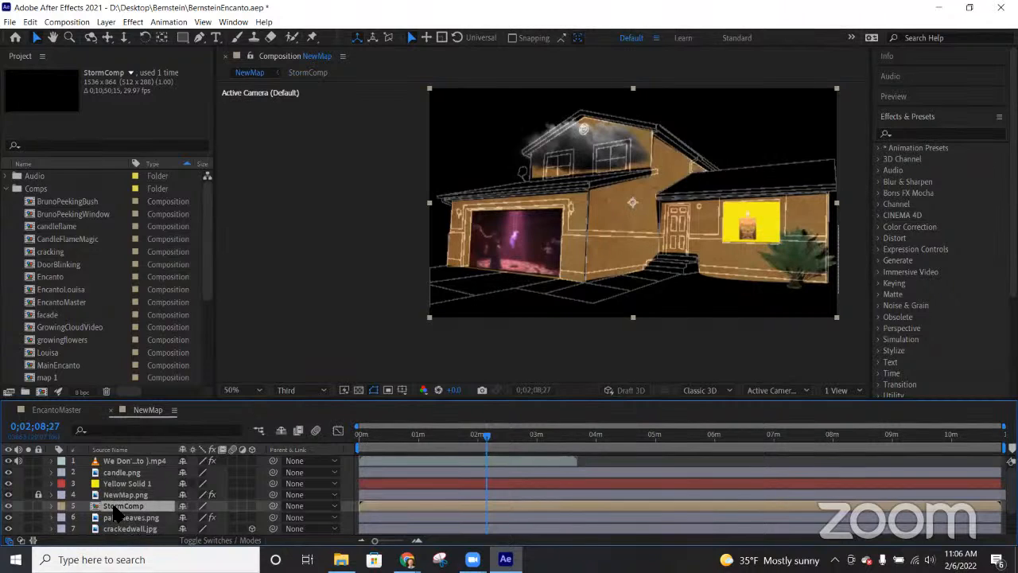
Step: Pre-compose the corner-pinned Encanto video layer as cornerpinnedencanto, moving all attributes into the new composition
click(130, 461)
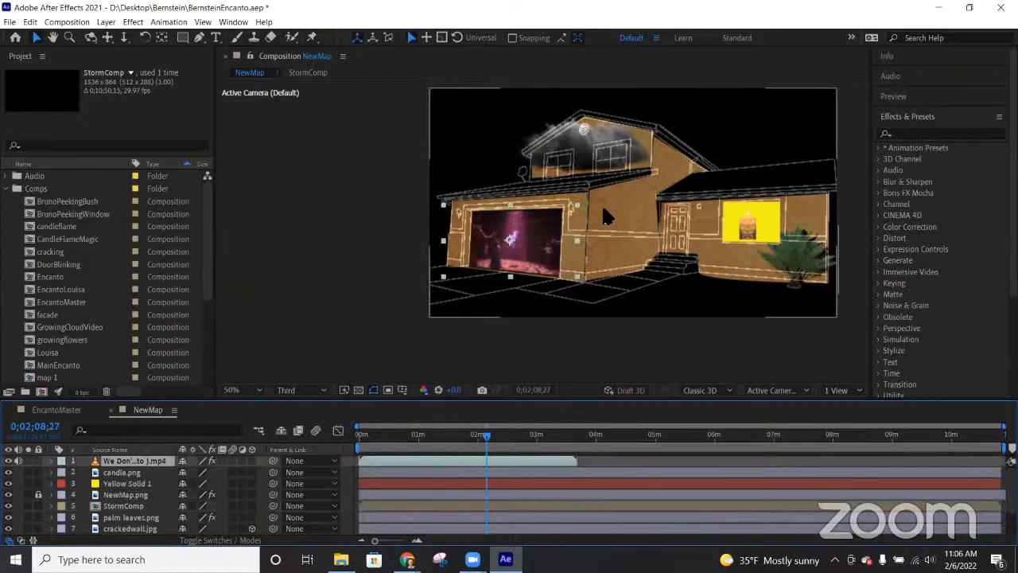
right_click(126, 464)
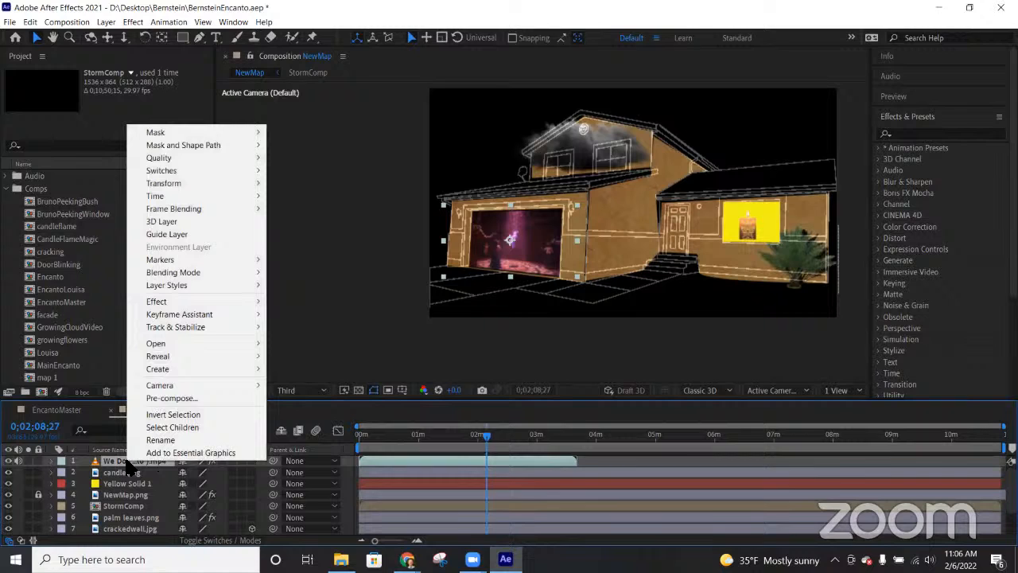
click(168, 397)
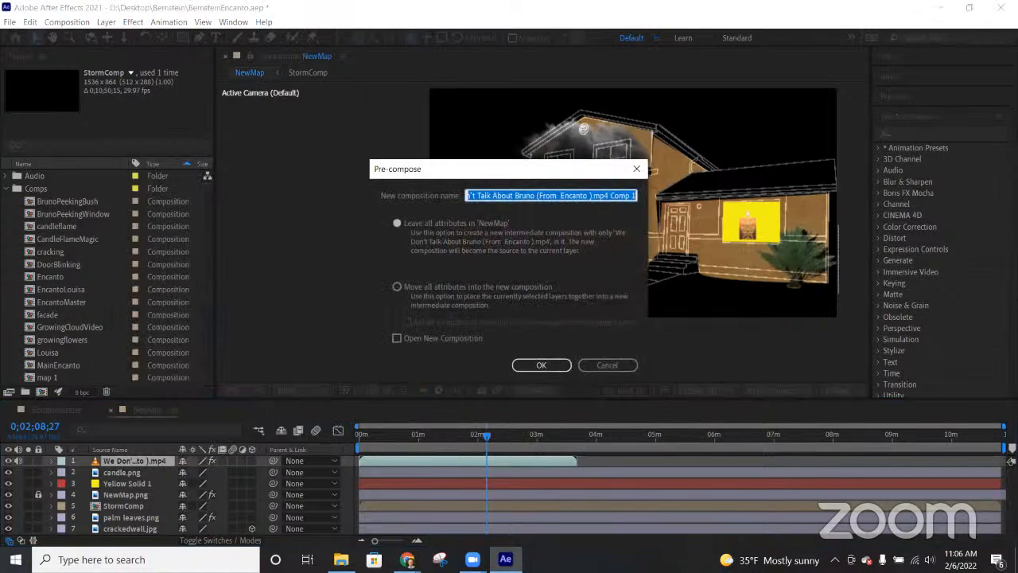
text(cornerpinned)
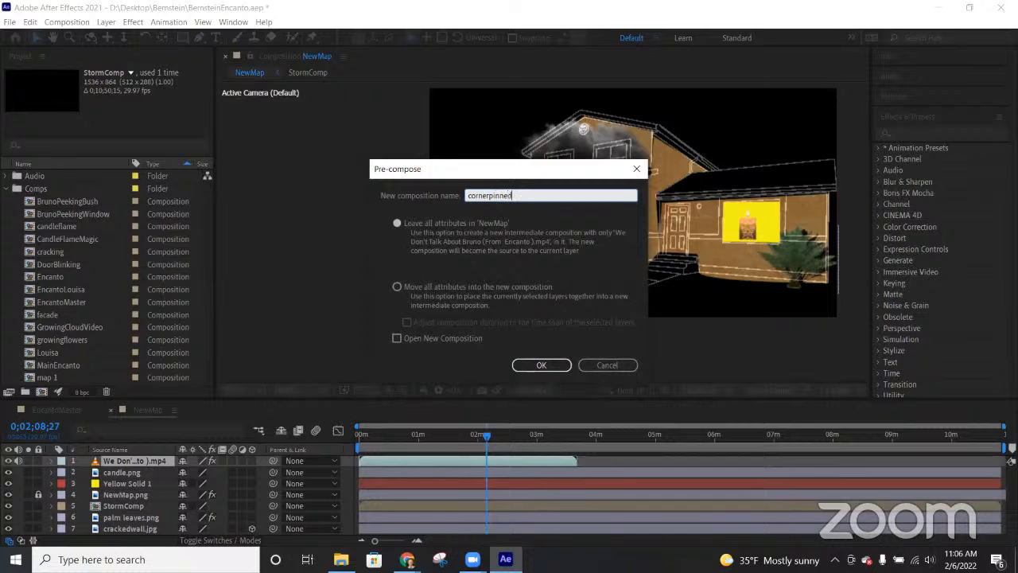
text(encanto)
click(434, 288)
click(534, 367)
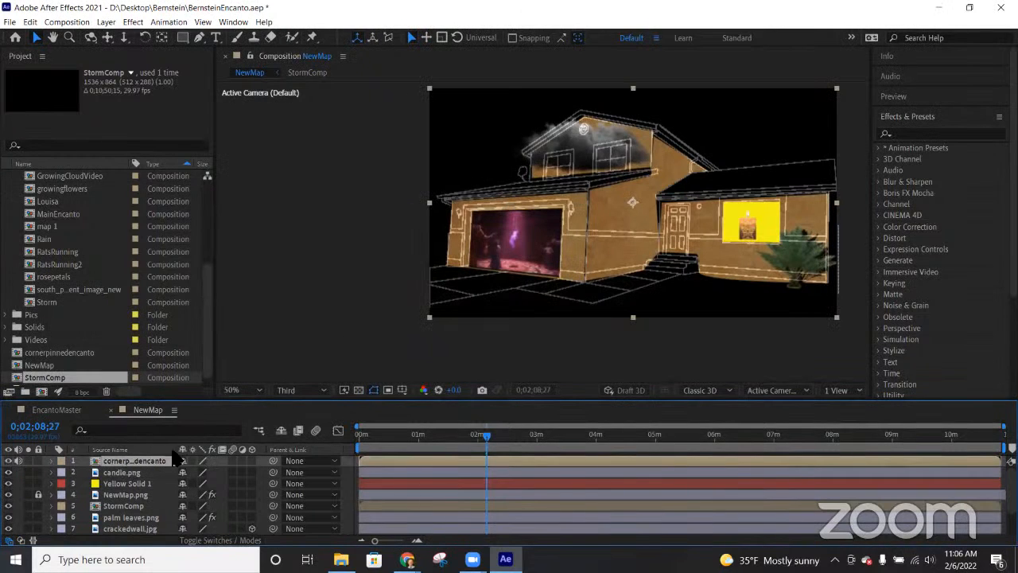
Step: Mask the cornerpinnedencanto layer with the Pen tool around the garage door's four corners, save the project and return to about 0;00;01;10
key(g)
click(468, 266)
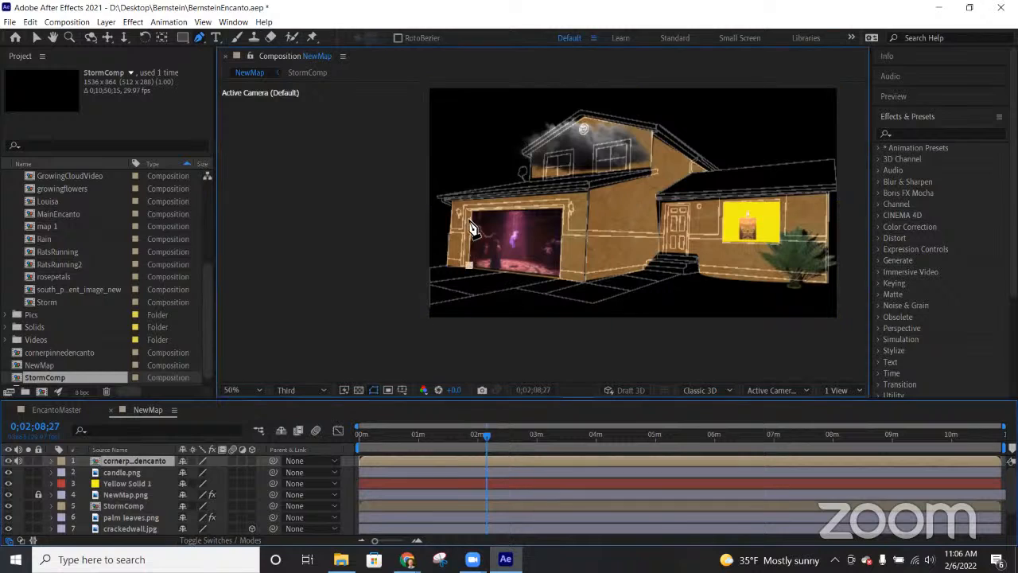
click(561, 211)
click(560, 278)
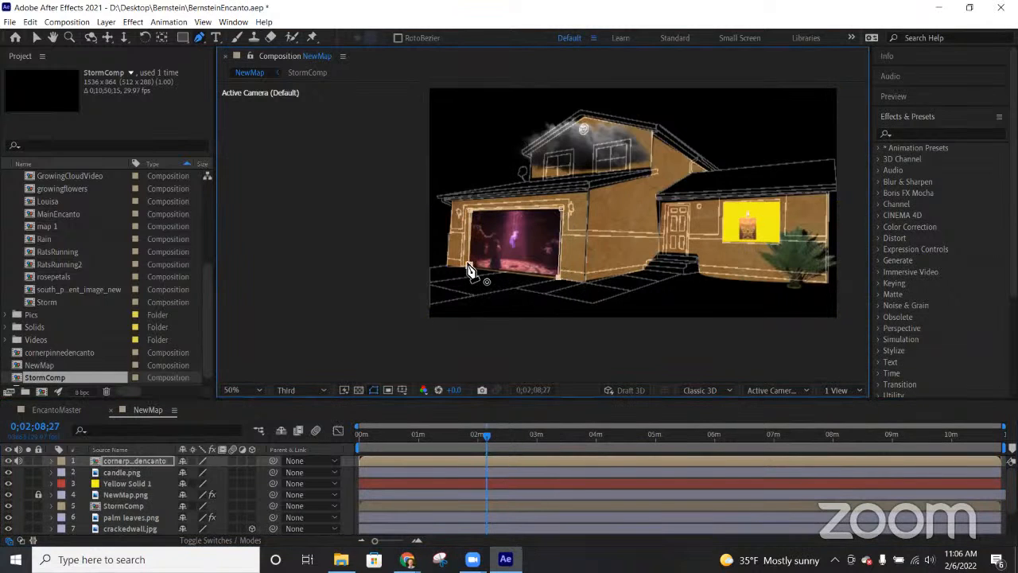
click(470, 269)
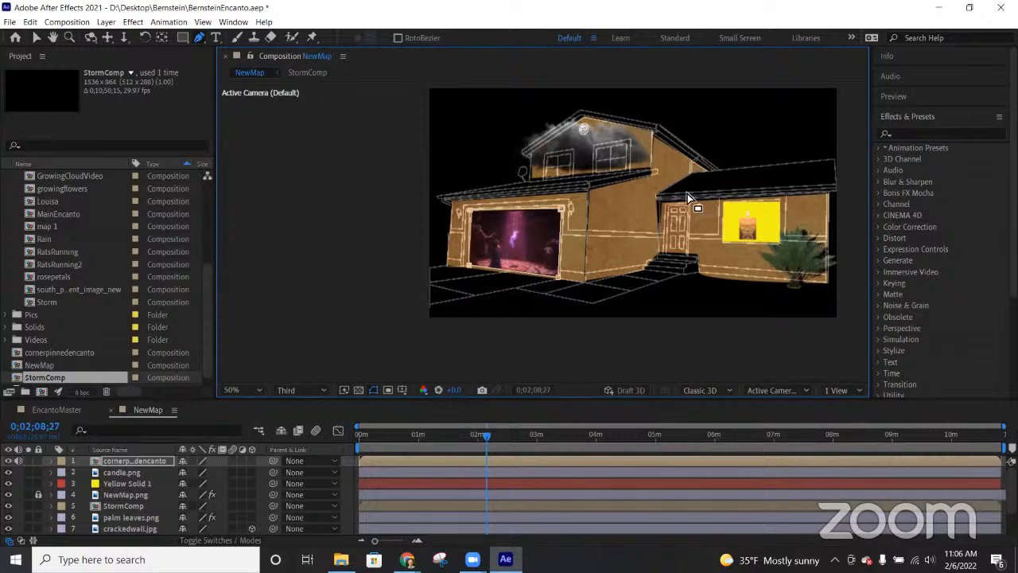
key(v)
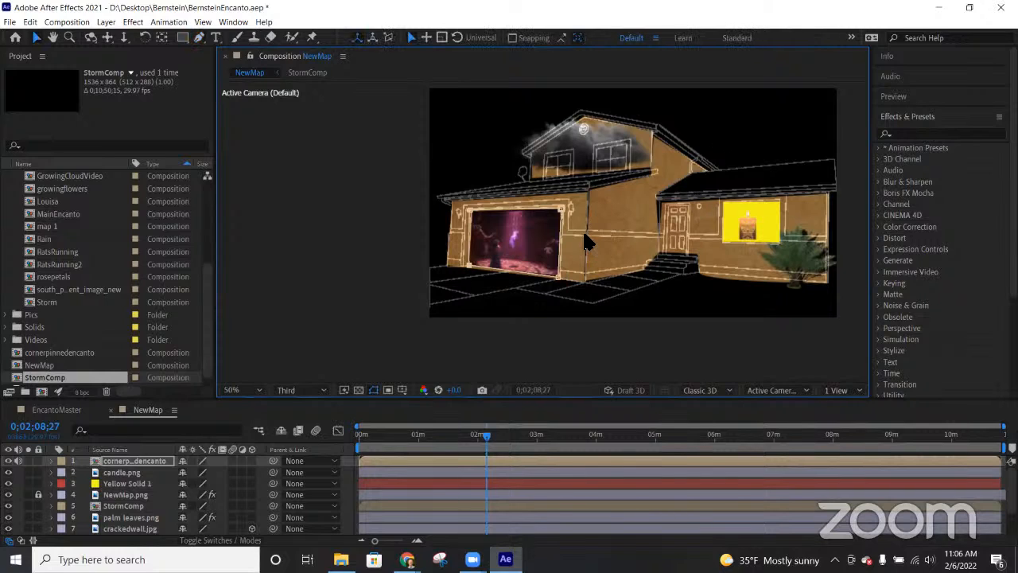
key(ctrl+s)
drag(487, 435, 360, 442)
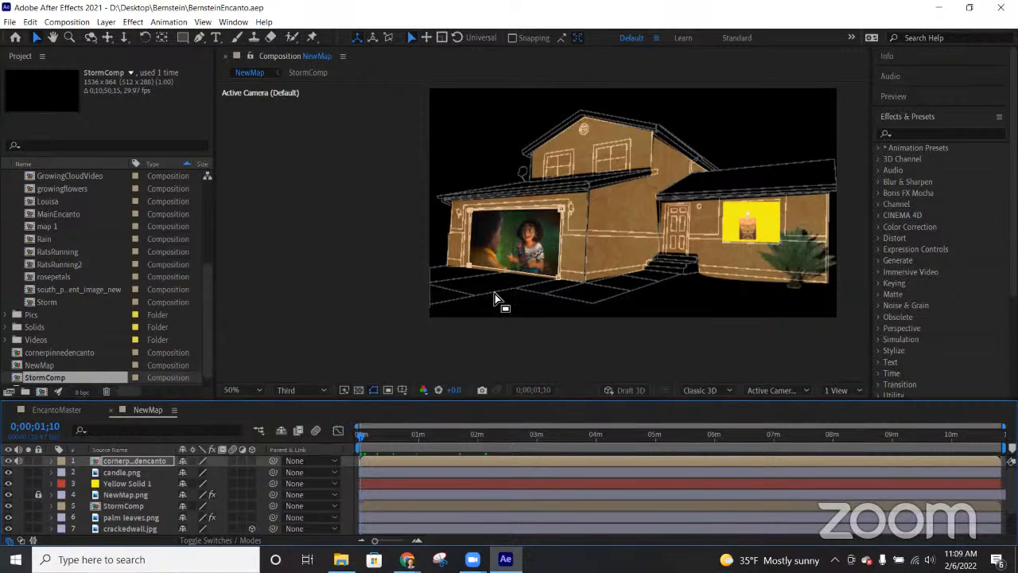
Step: Switch to File Explorer and open the Halloween 2020 folder inside Projection Files > Projection Mapping
click(340, 559)
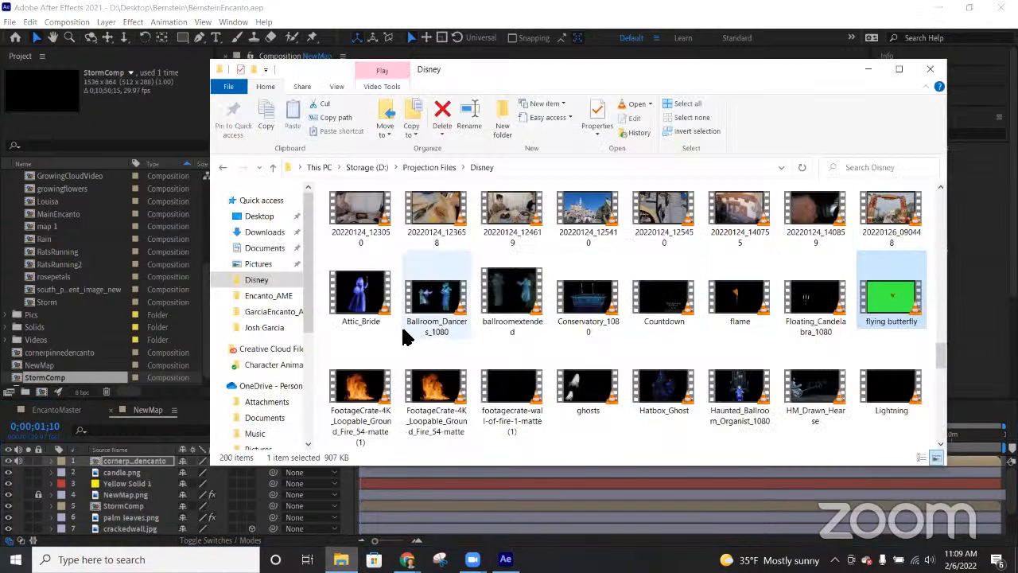
click(425, 167)
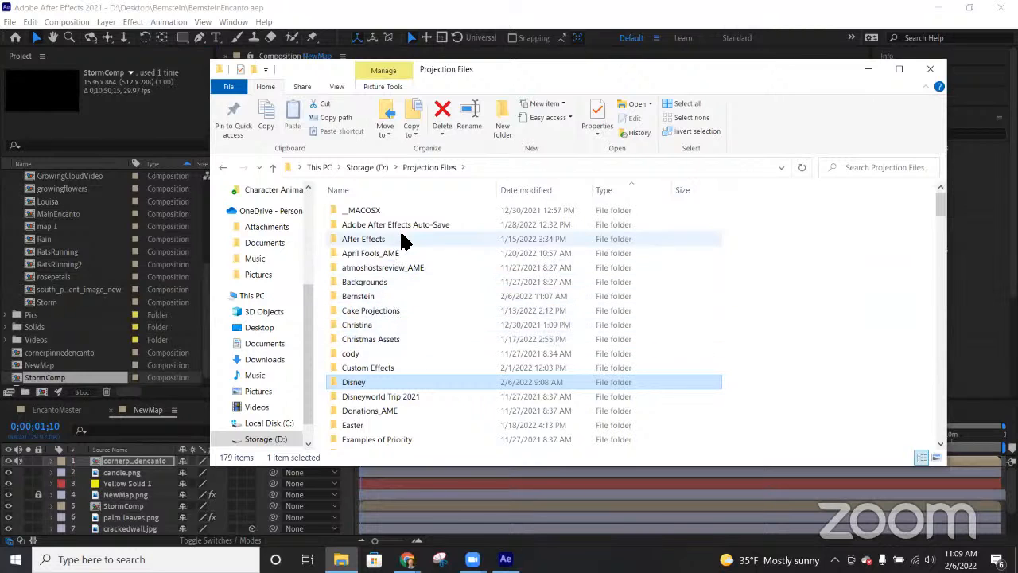
scroll(445, 266, down, 7)
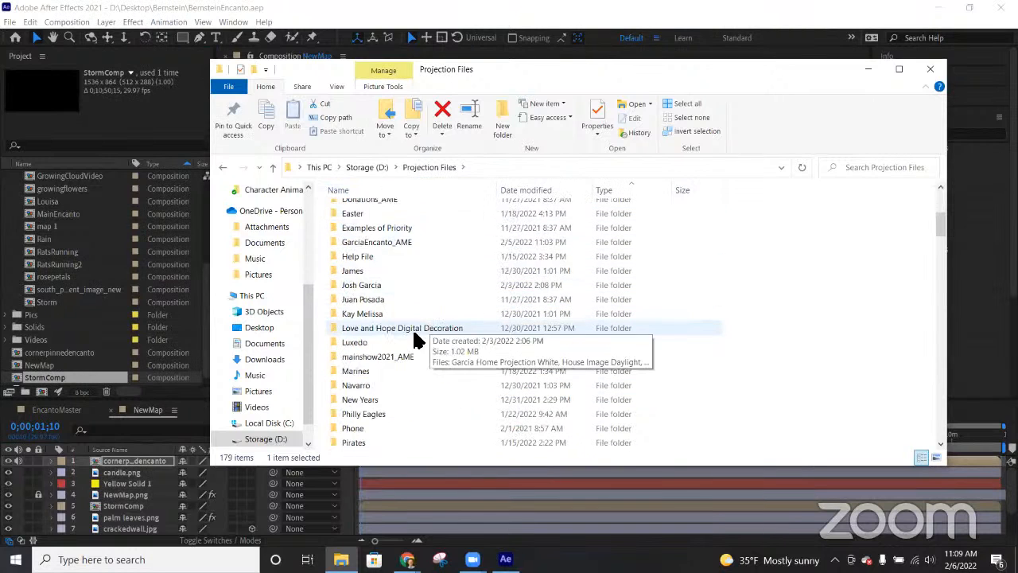
double_click(385, 385)
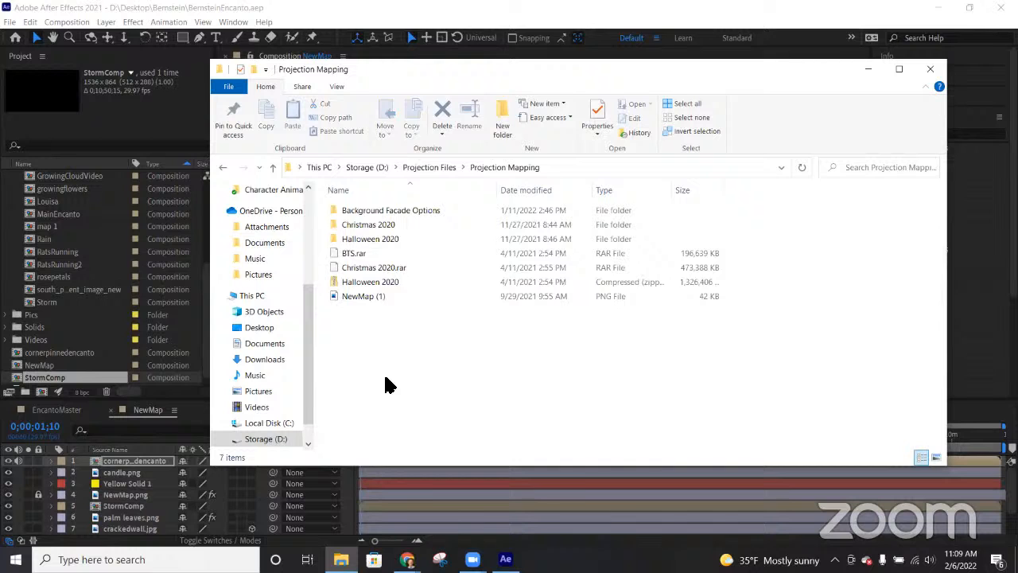
double_click(354, 239)
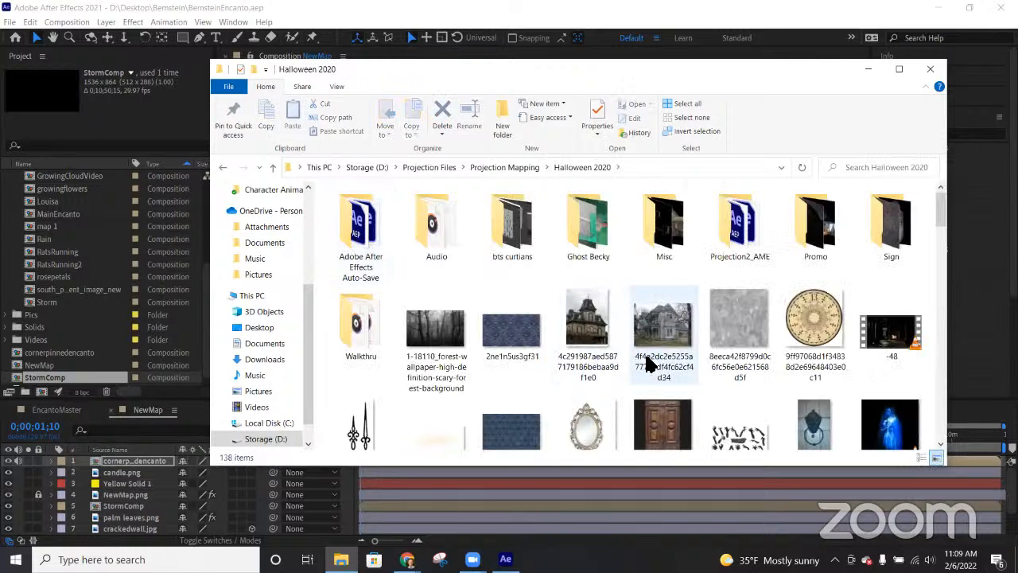
Step: Examine the image, video and audio assets in the Halloween 2020 folder through to the end of the list
scroll(648, 383, down, 1)
scroll(648, 383, down, 1)
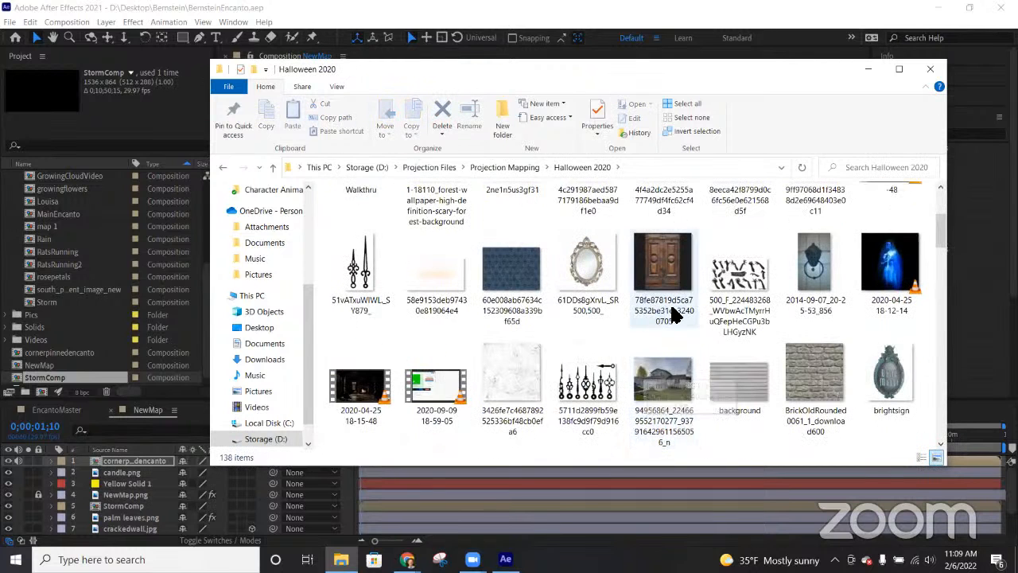
scroll(672, 314, down, 2)
scroll(672, 314, down, 3)
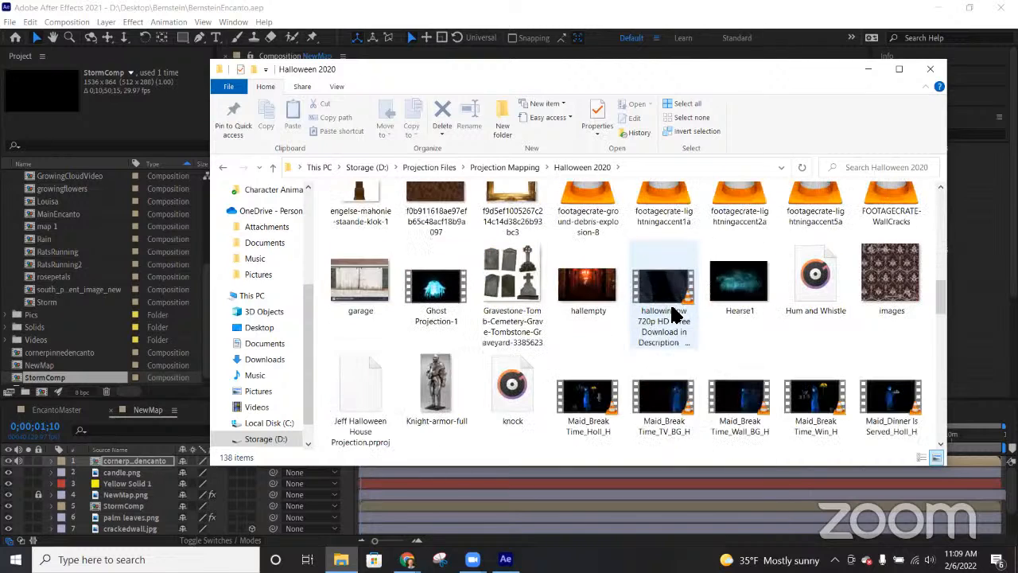
scroll(673, 315, down, 5)
scroll(672, 315, down, 1)
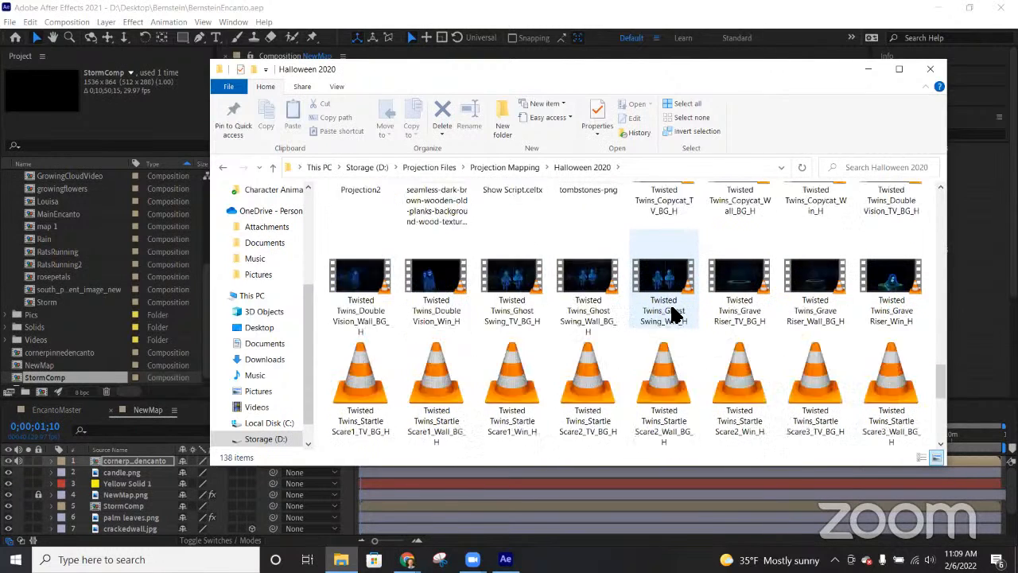
scroll(672, 314, down, 3)
scroll(544, 395, up, 3)
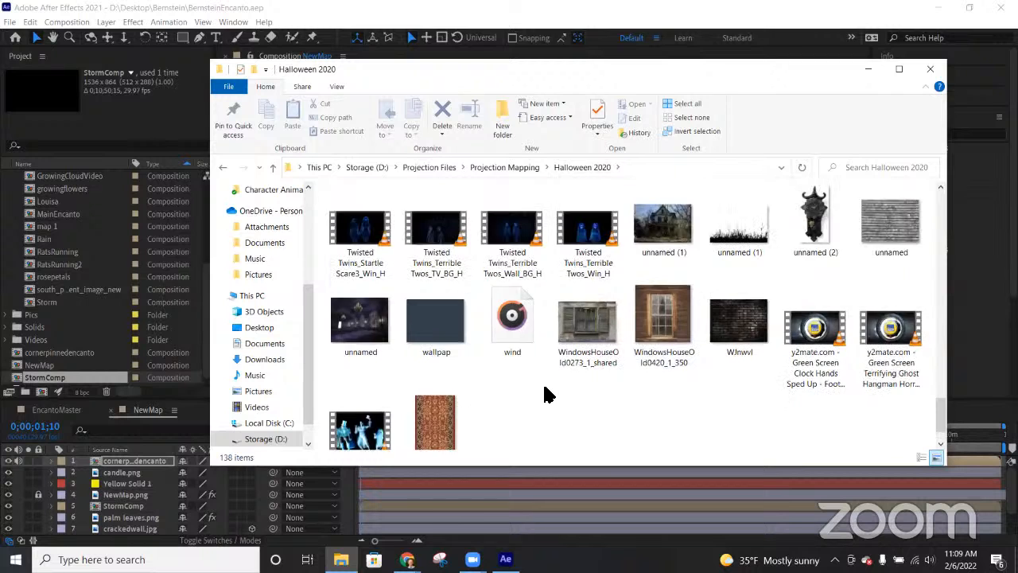
Step: Import the garage image from the Halloween 2020 folder into the project's Pics folder and add garage.png as NewMap's first layer
scroll(544, 396, up, 3)
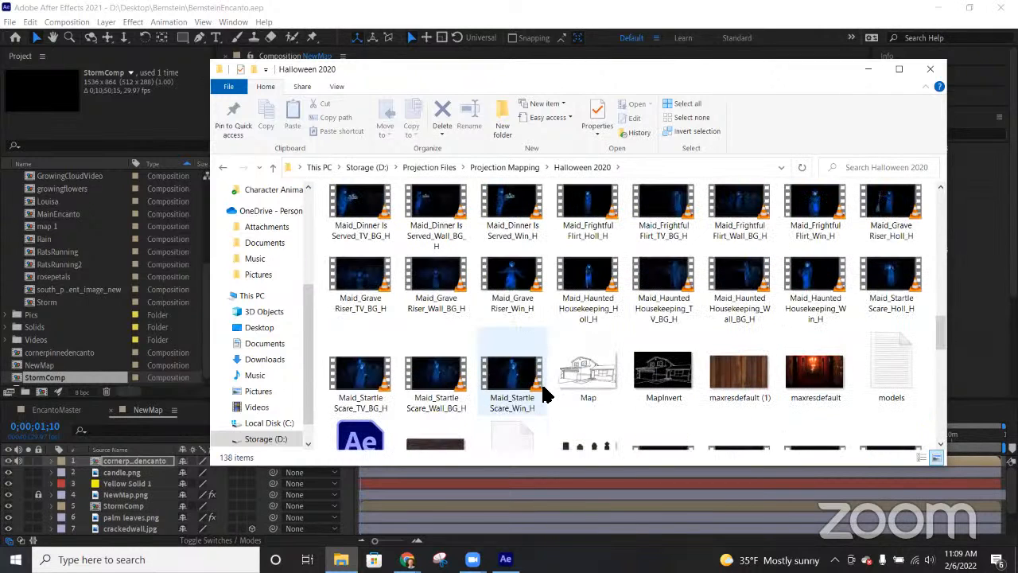
scroll(555, 368, up, 2)
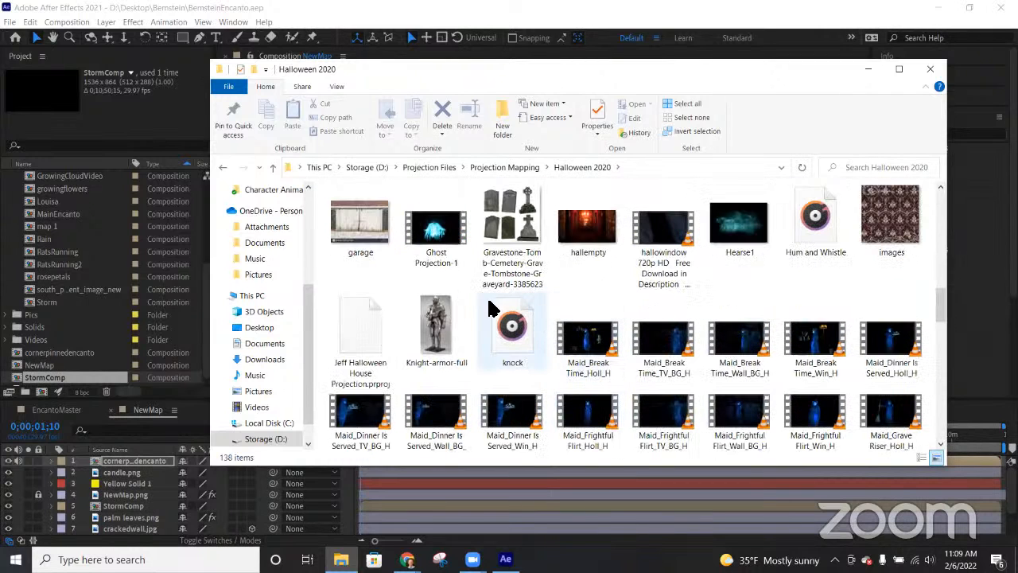
click(363, 227)
drag(362, 228, 67, 326)
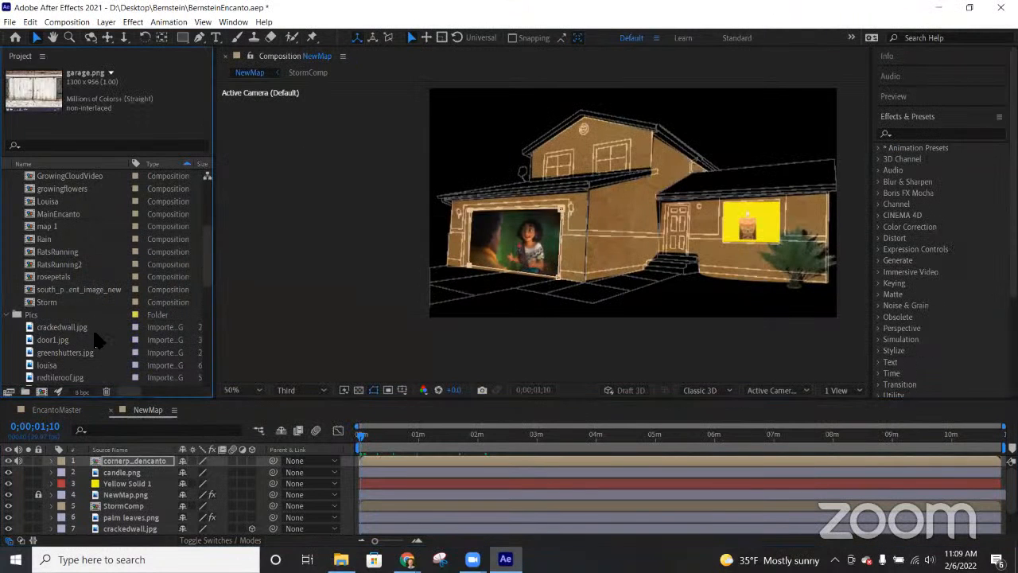
scroll(120, 312, down, 1)
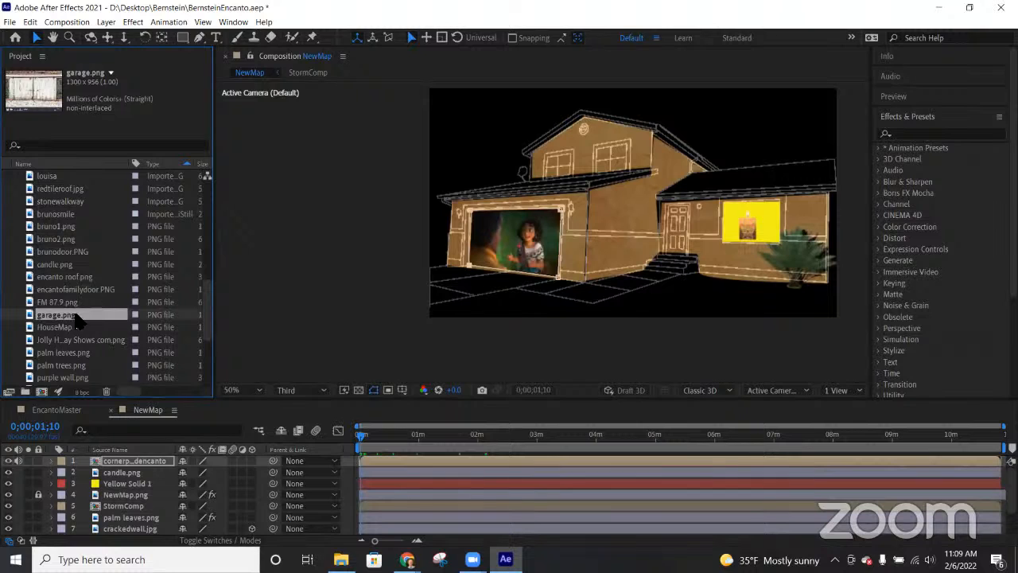
drag(64, 318, 101, 463)
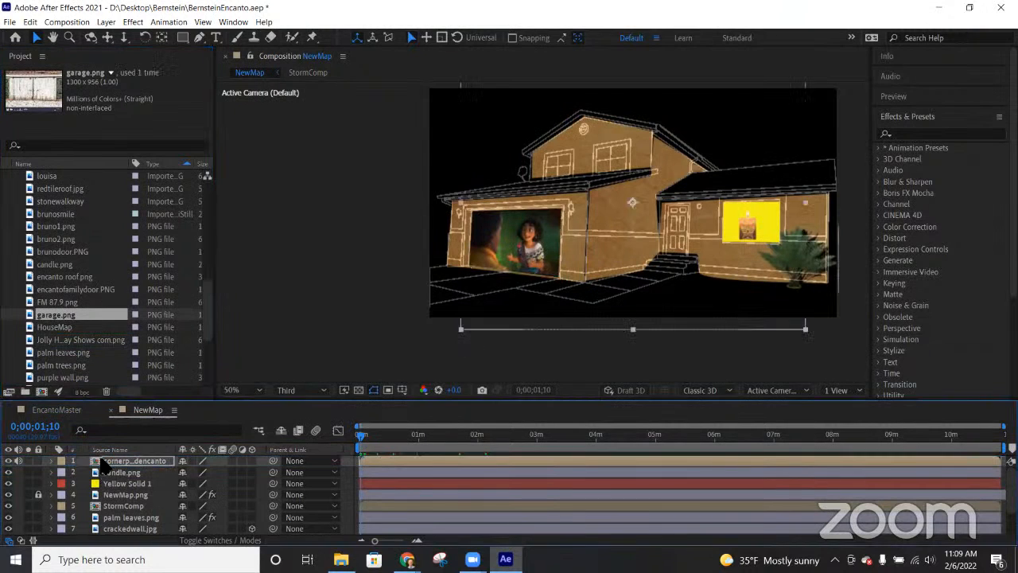
Step: Scale down the garage.png layer and position it over the house's garage opening
drag(634, 204, 557, 223)
drag(716, 353, 631, 280)
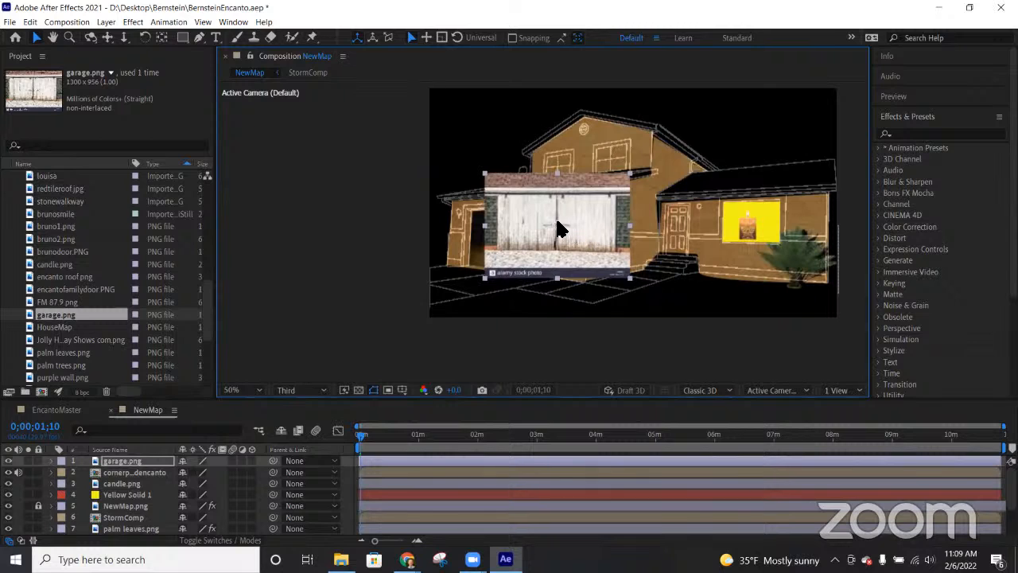
drag(557, 228, 516, 243)
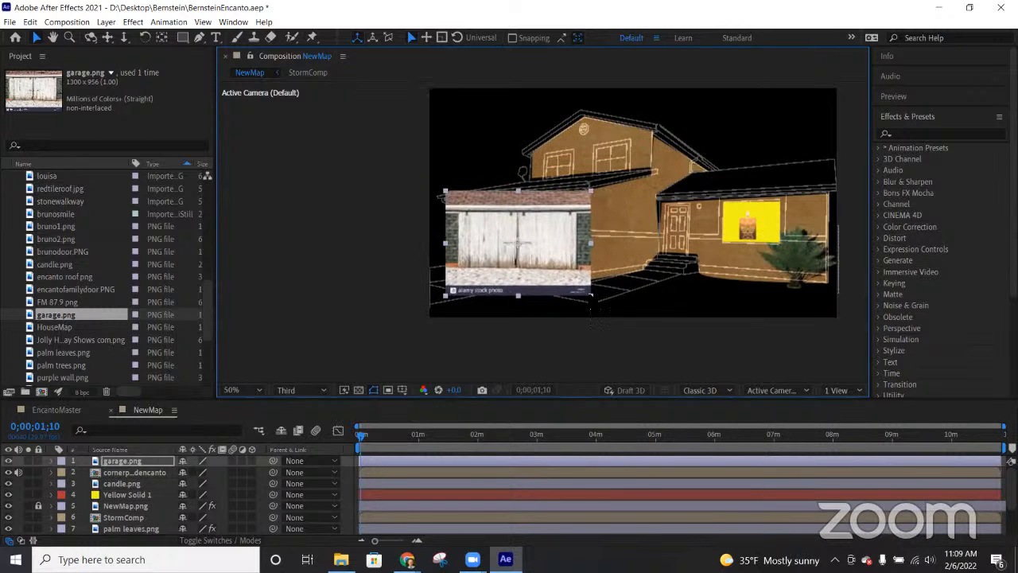
drag(592, 297, 580, 282)
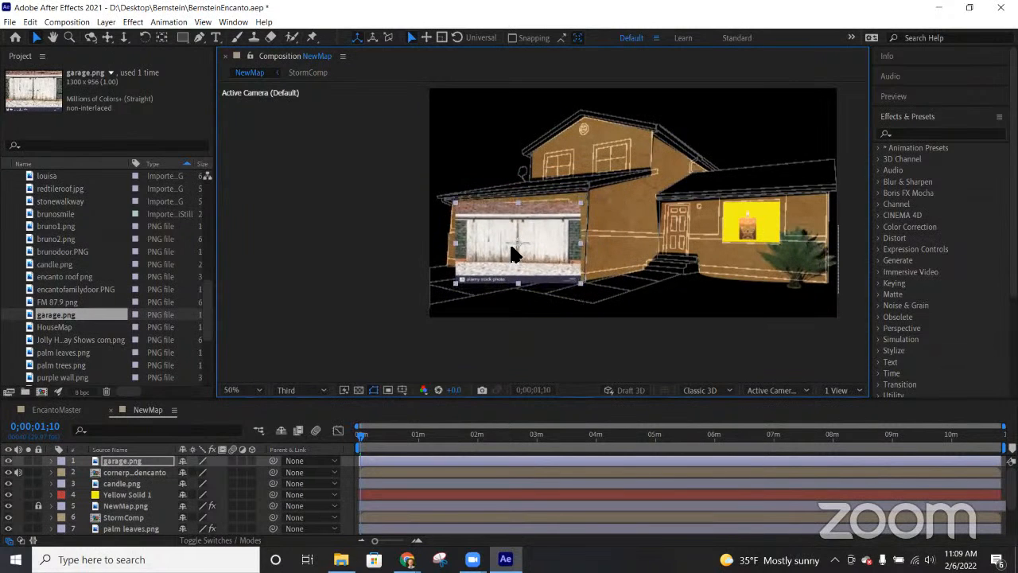
Step: Mask garage.png with the Pen tool around the four corners of the white wooden doors
scroll(513, 253, up, 2)
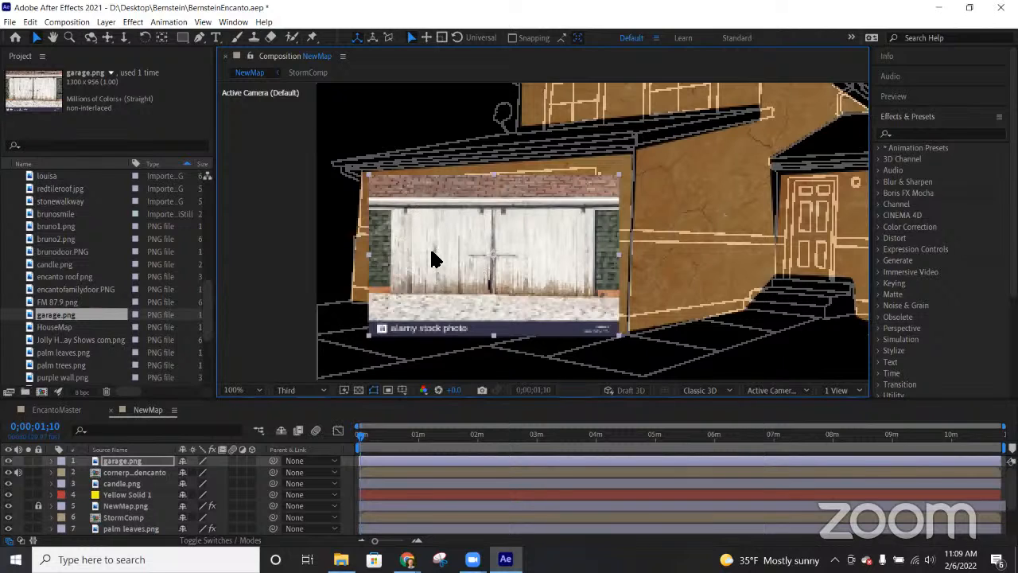
key(g)
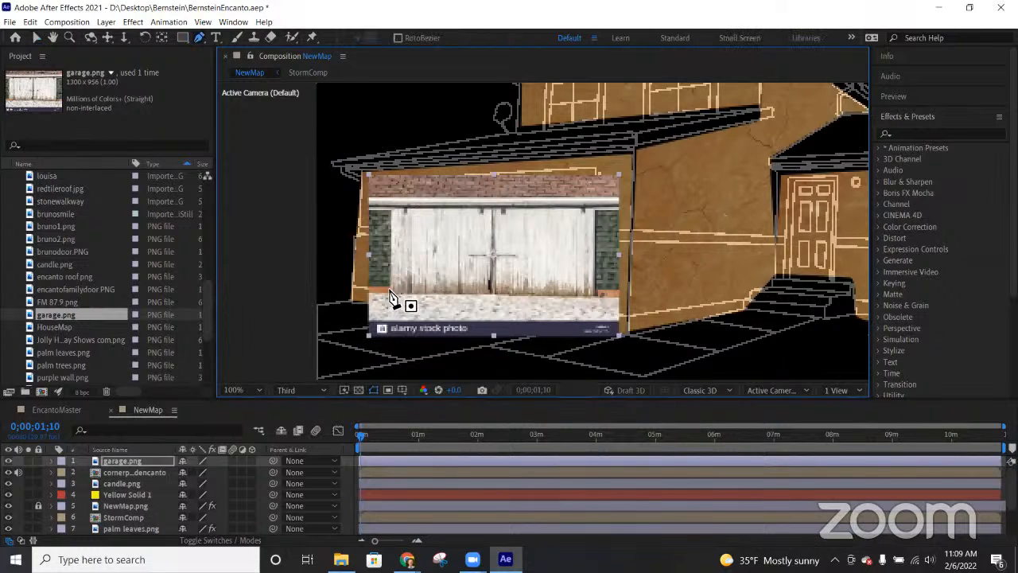
click(390, 291)
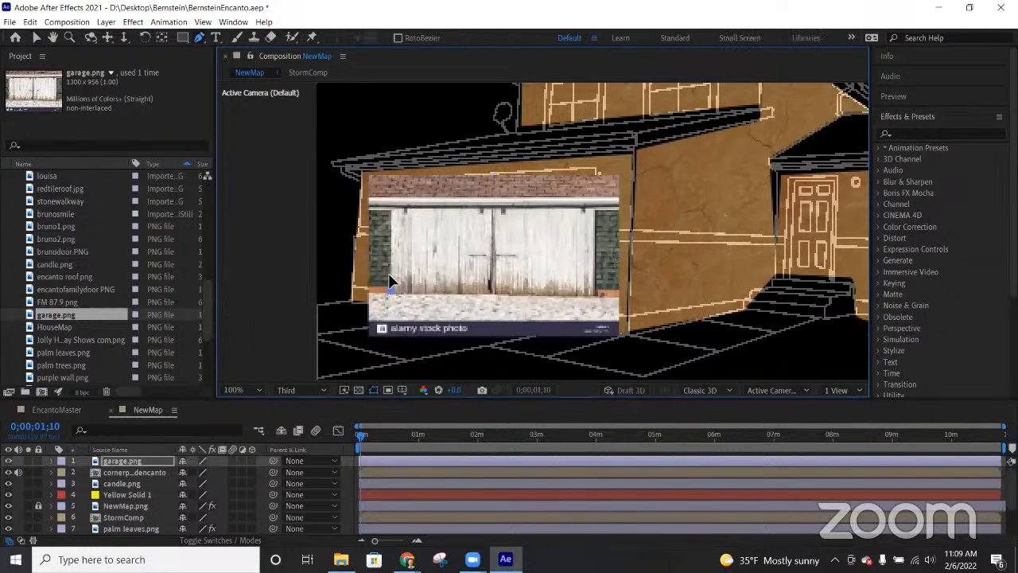
click(391, 211)
click(595, 210)
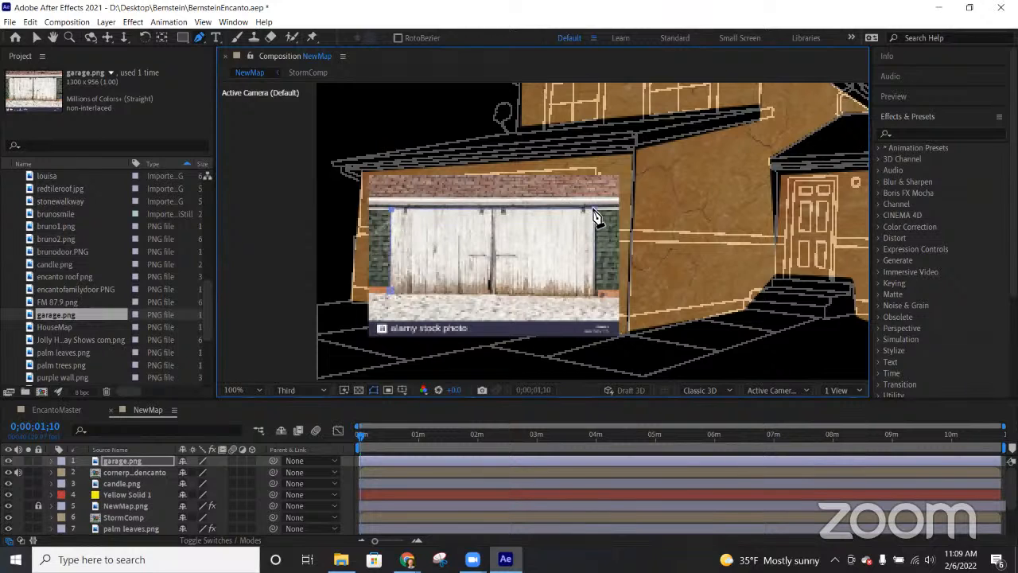
click(597, 294)
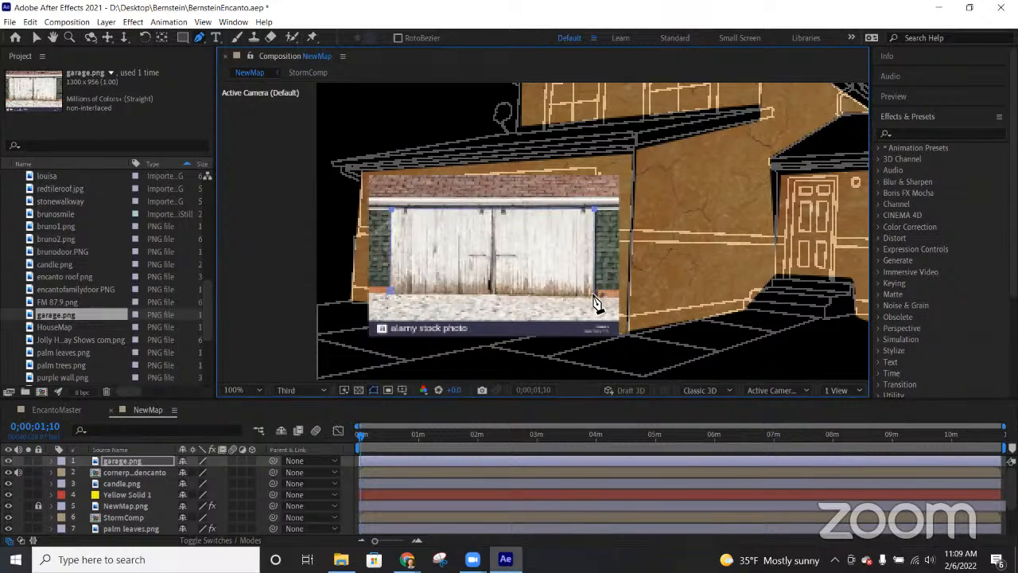
click(390, 292)
key(v)
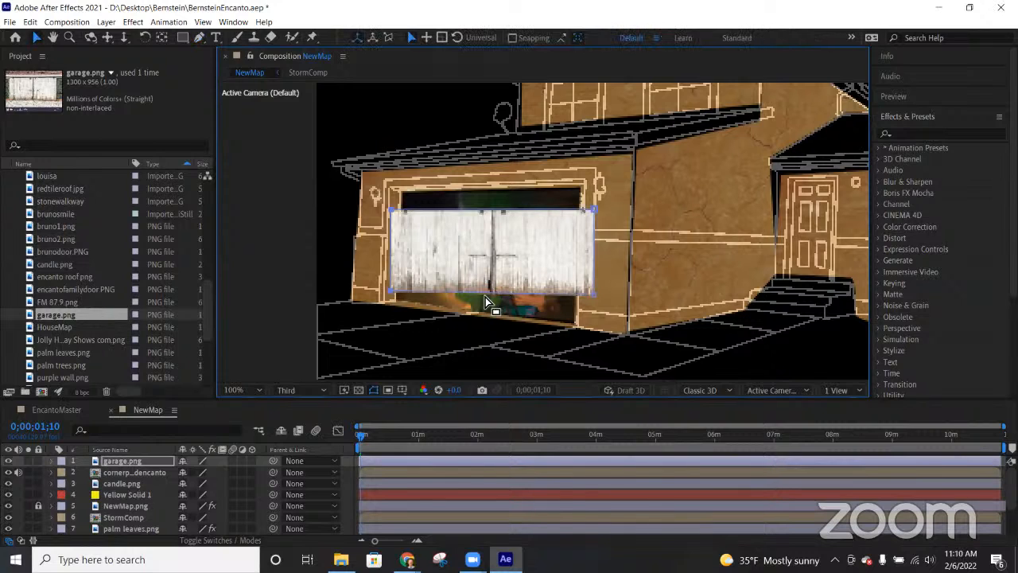
Step: Align the masked doors with the garage opening and stretch them vertically to cover its full height
click(468, 236)
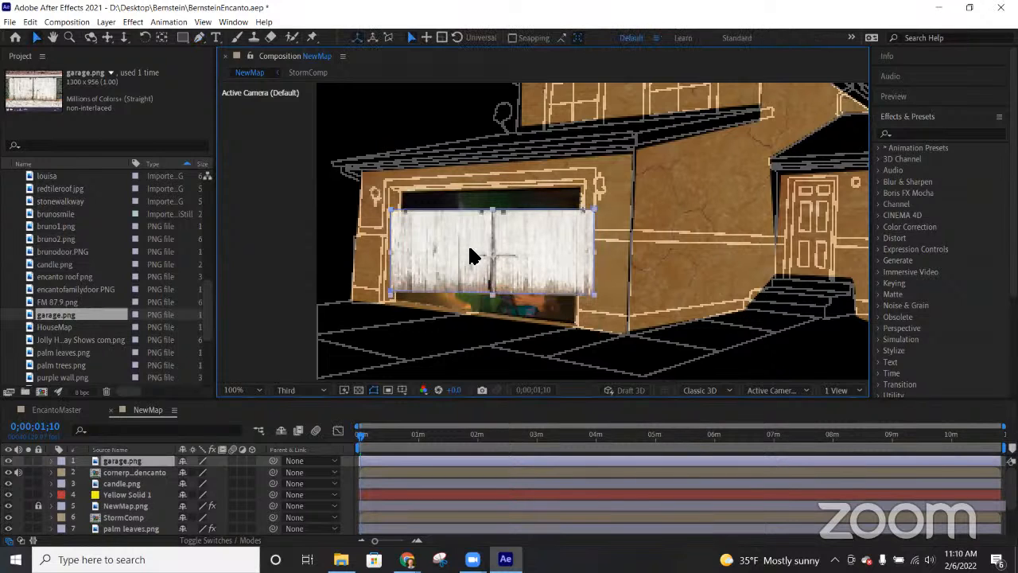
drag(470, 256, 465, 228)
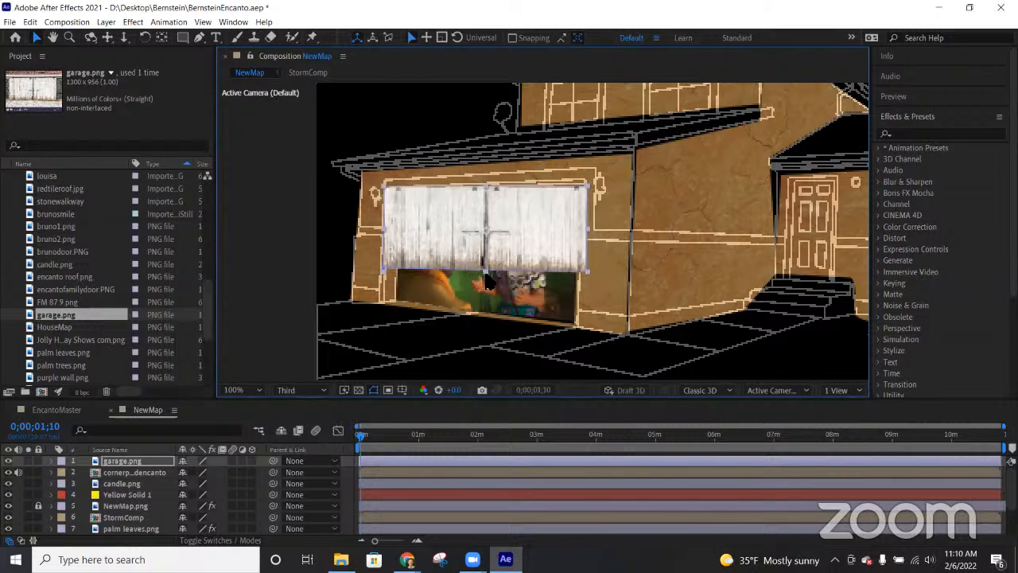
drag(485, 275, 483, 301)
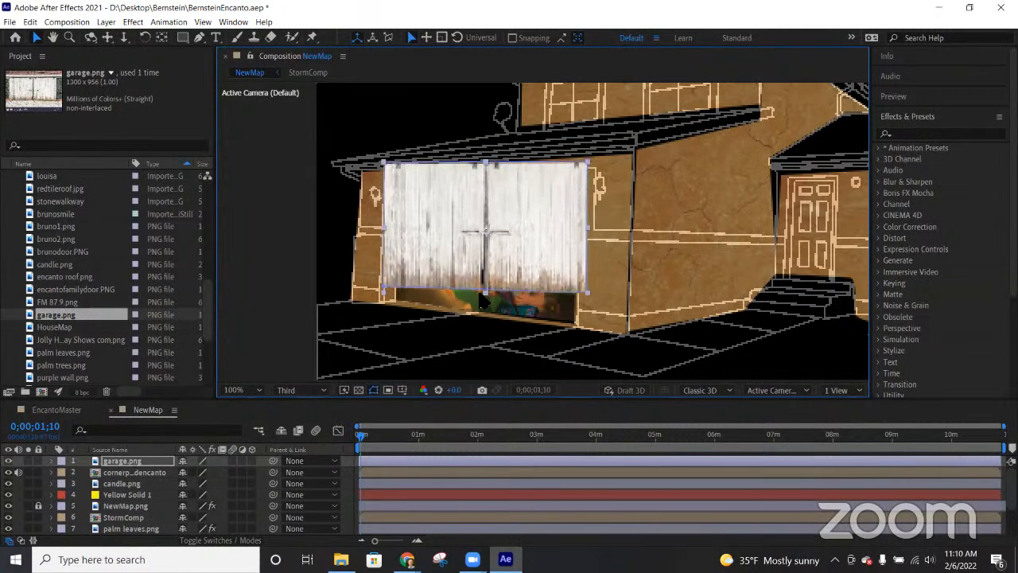
drag(485, 241, 483, 265)
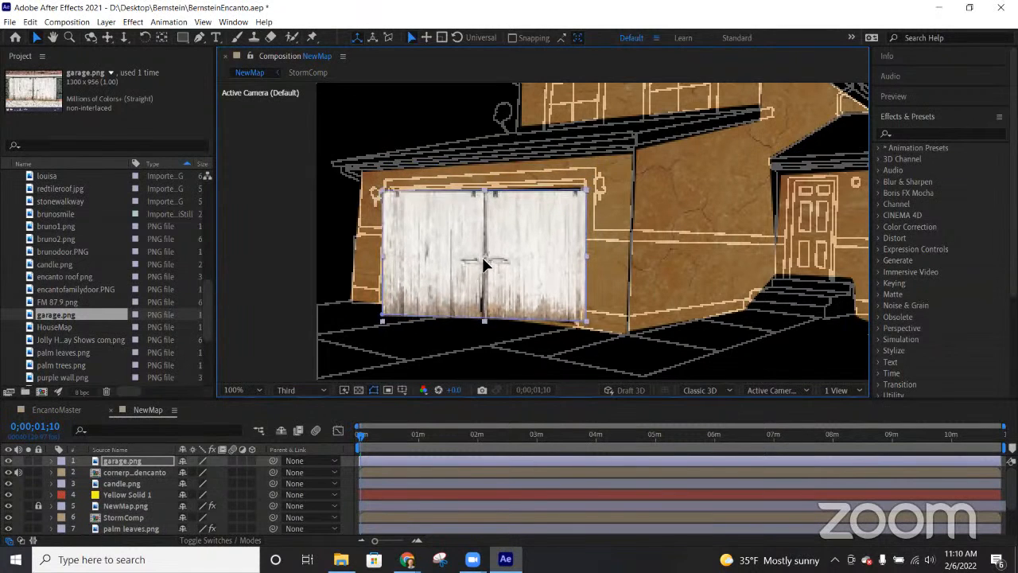
Step: Make garage.png a 3D layer, rotate it to 25° about the Y axis and shift it to the opening's left edge
click(252, 461)
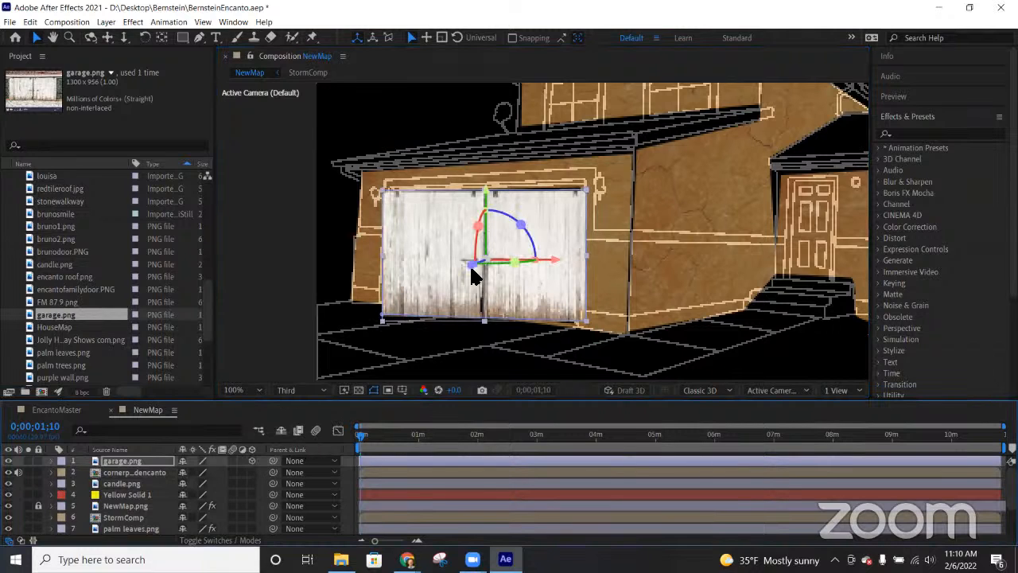
drag(514, 262, 496, 272)
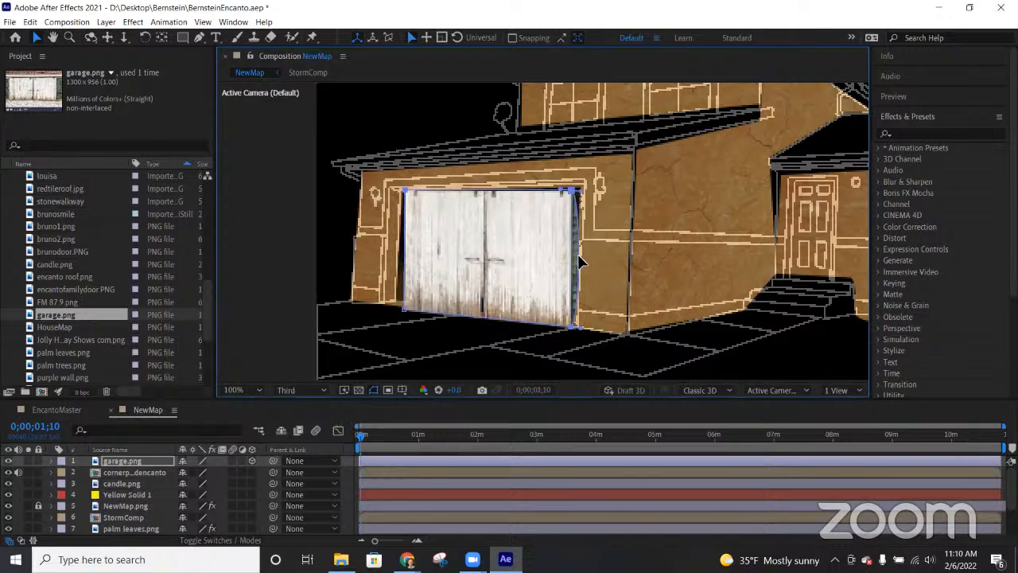
drag(517, 292, 509, 286)
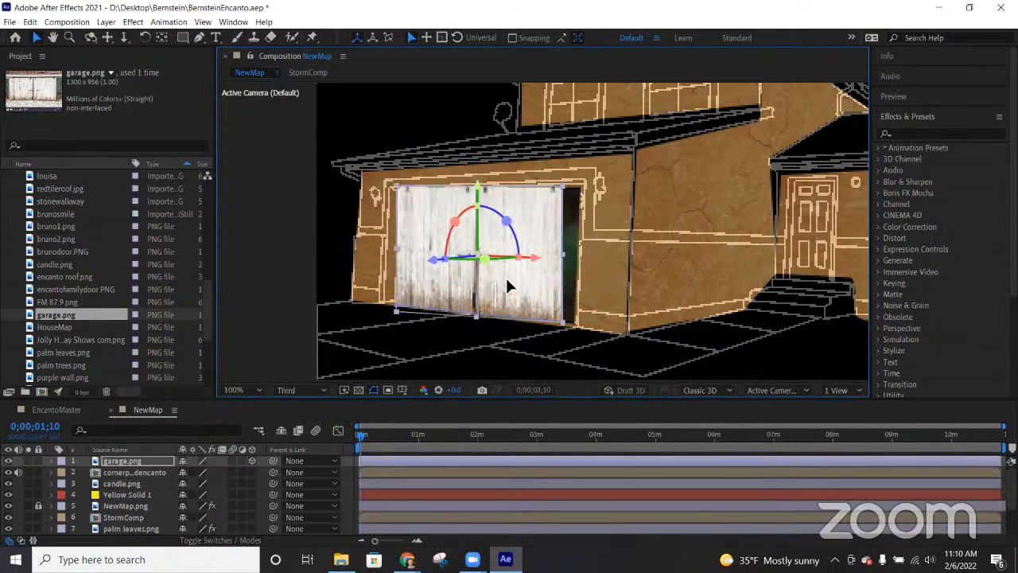
Step: Open garage.png's transform properties and set its position to 304.2, 583.1, -5.0
click(51, 462)
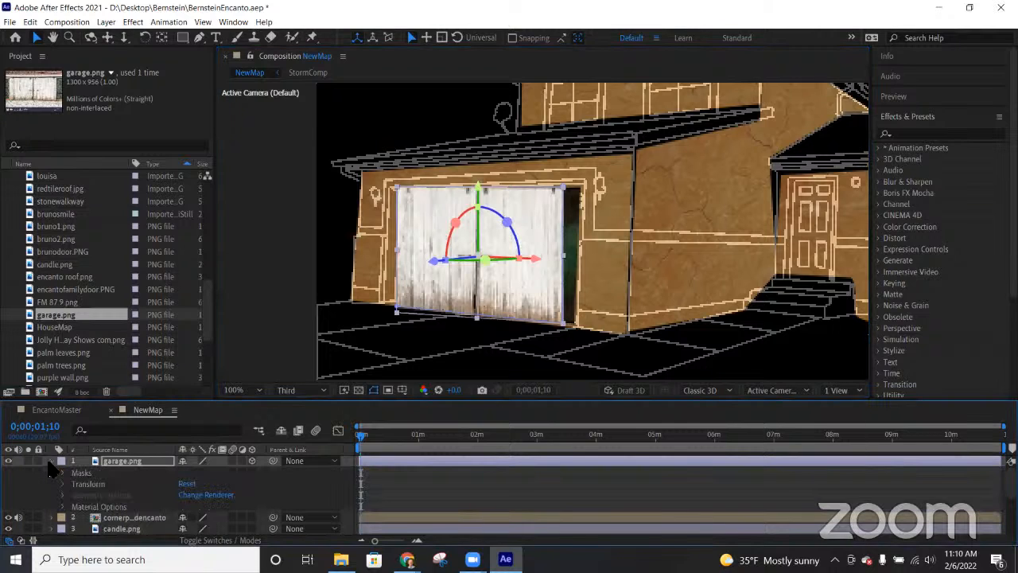
click(63, 484)
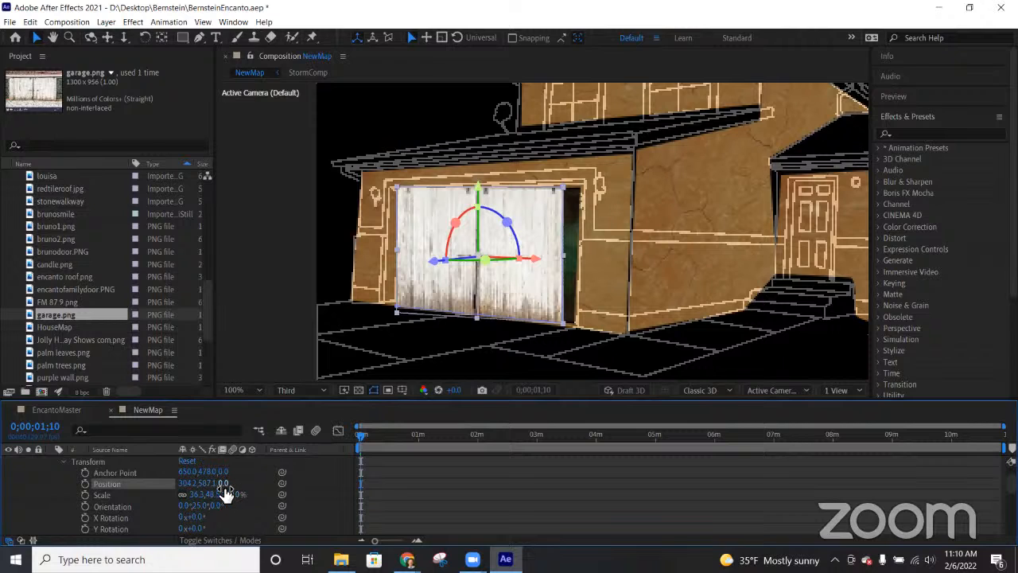
drag(225, 484, 206, 493)
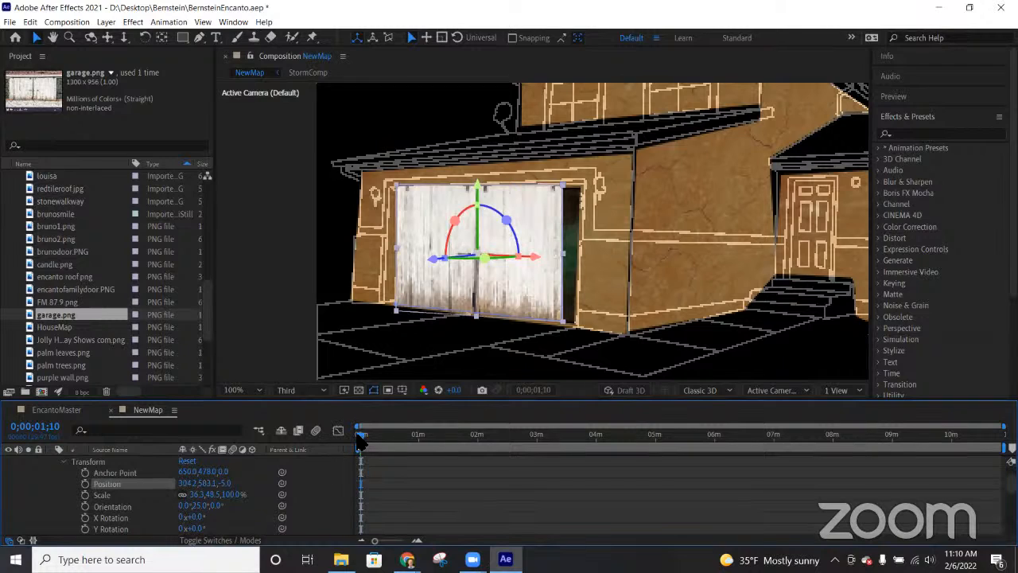
Step: Keyframe garage.png's position from 0;00;16;23, raising the doors to a Y position of 326.1 at 0;00;27;15, and preview the movement
drag(362, 436, 376, 448)
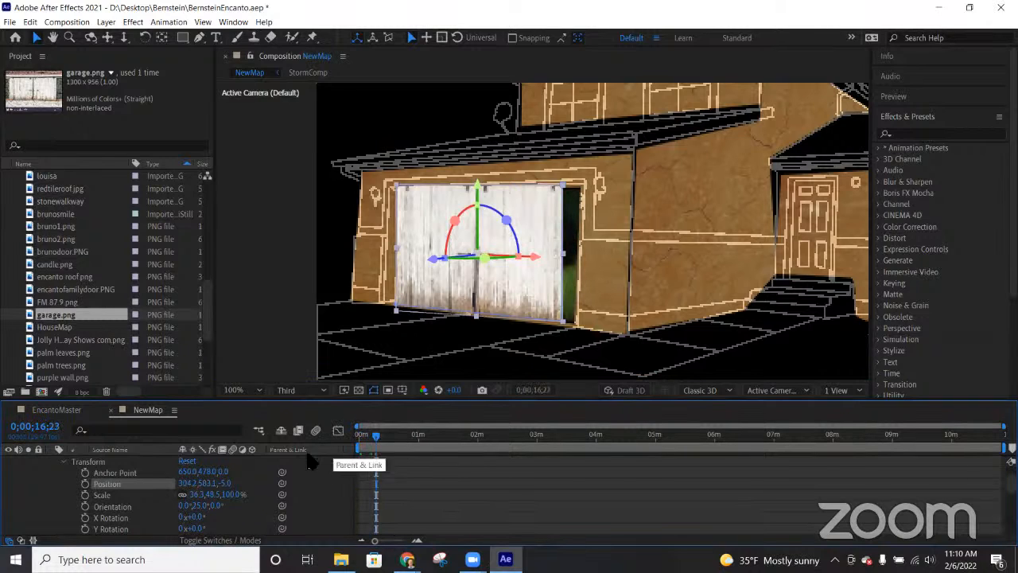
click(85, 483)
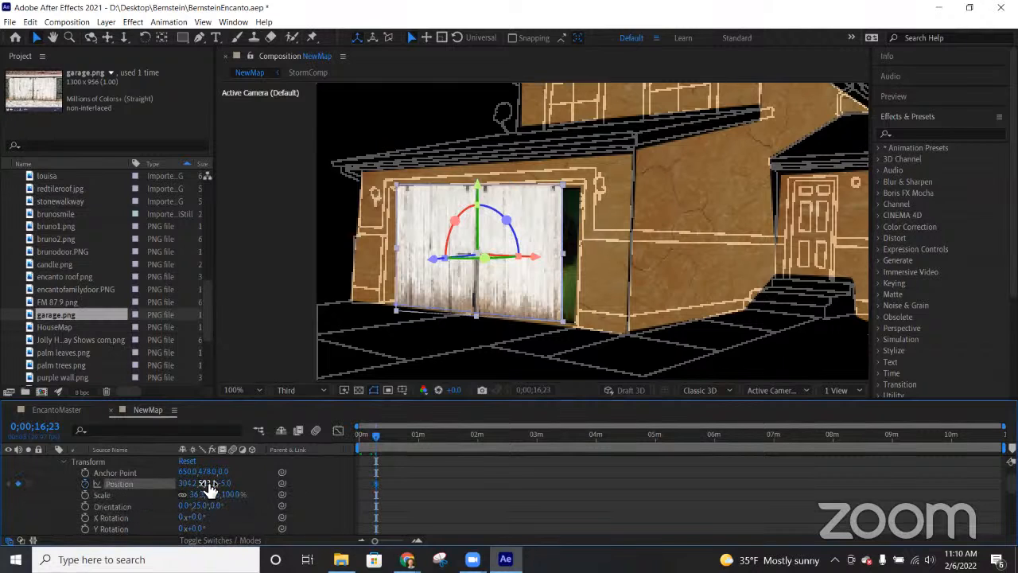
drag(378, 443, 387, 443)
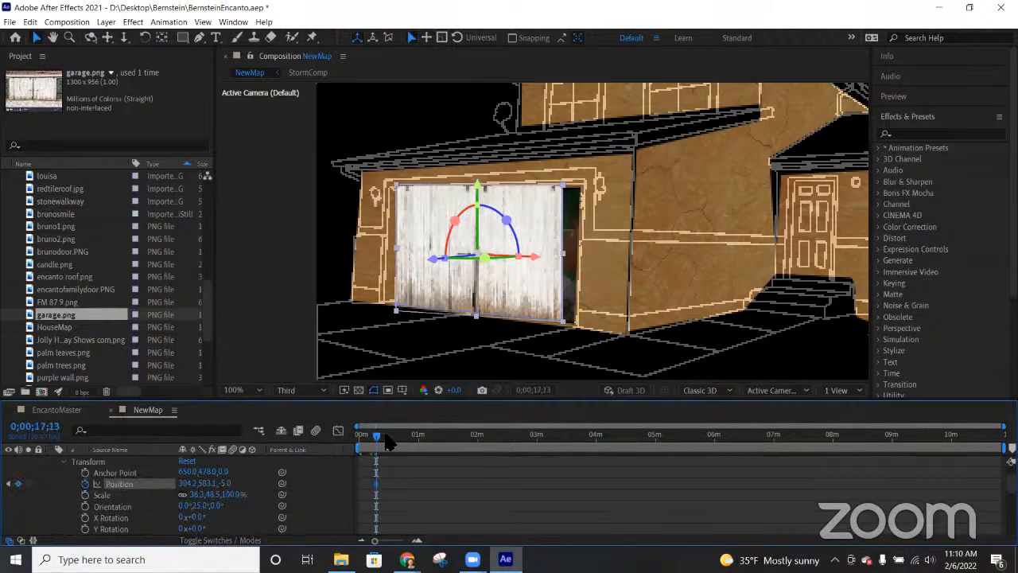
drag(208, 487, 14, 509)
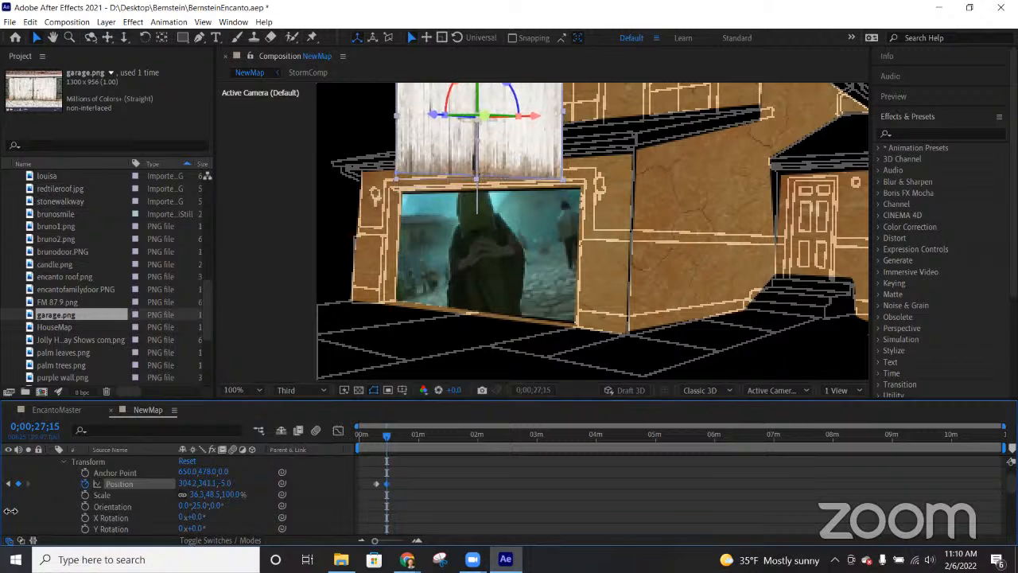
mouse_move(382, 440)
mouse_down()
mouse_move(359, 445)
mouse_move(391, 447)
mouse_move(389, 438)
mouse_up()
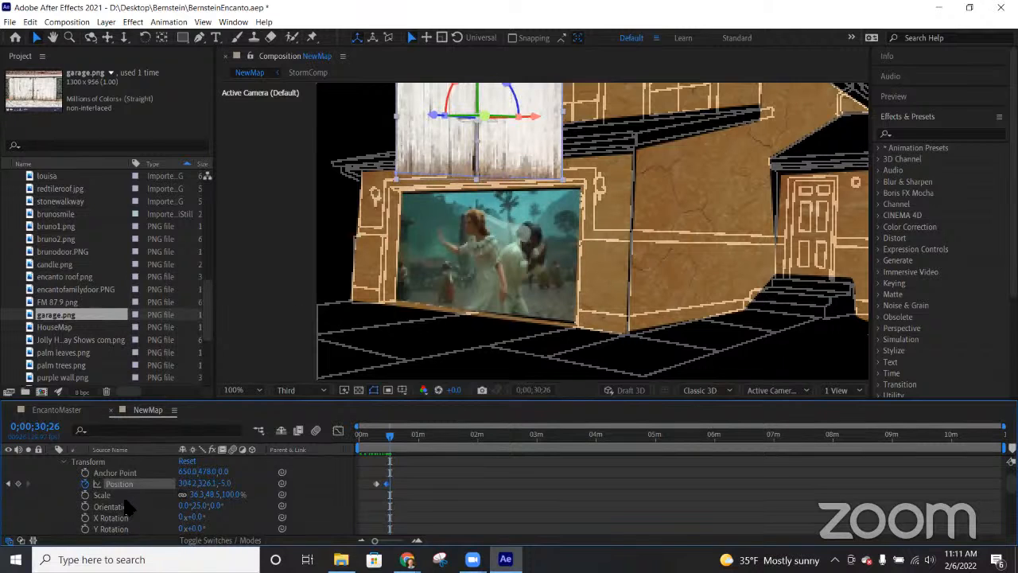
Step: Pre-compose the garage.png layer as garage.png Comp 1, moving all attributes into the new composition
scroll(131, 509, up, 1)
click(51, 462)
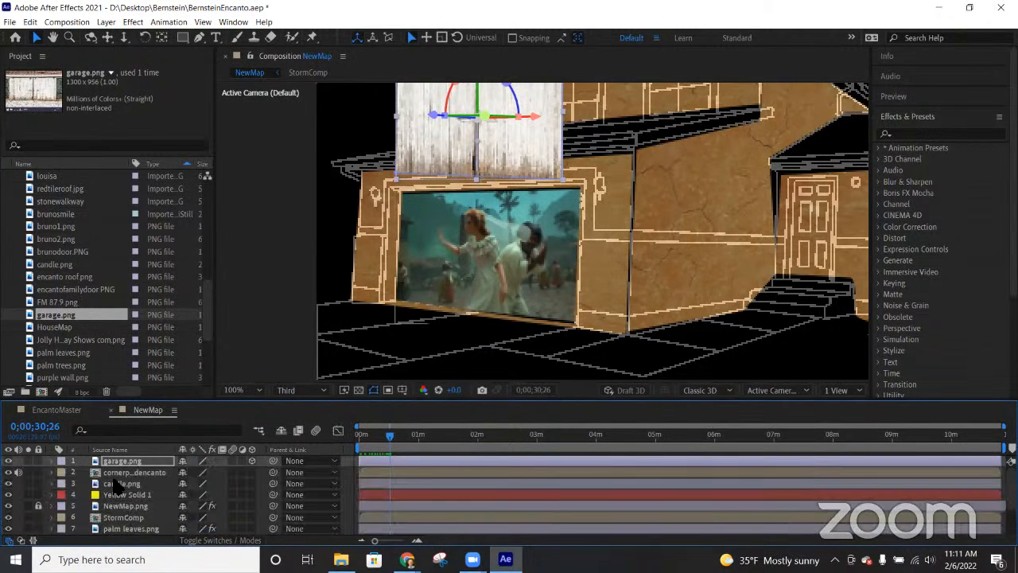
right_click(115, 462)
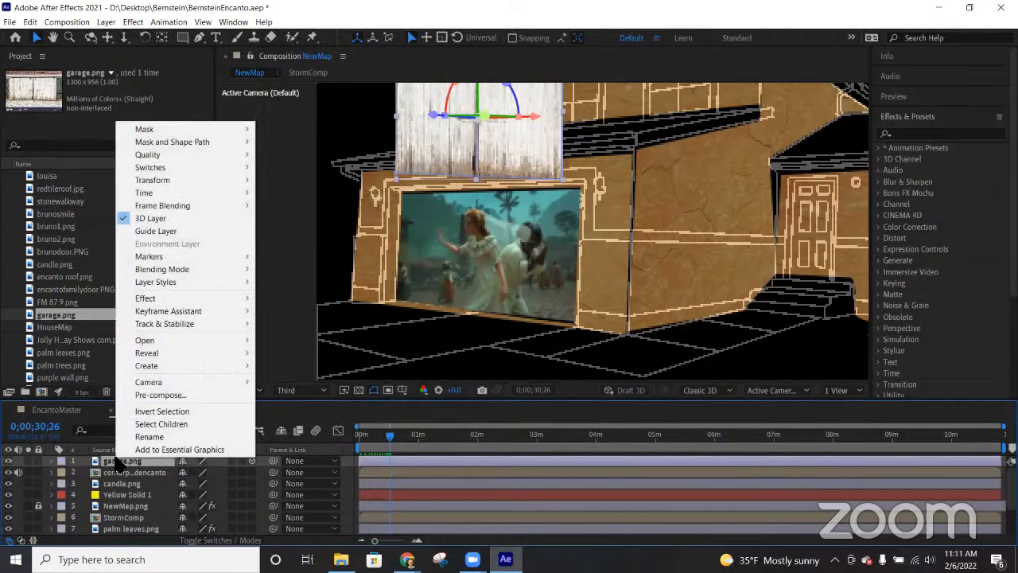
click(159, 396)
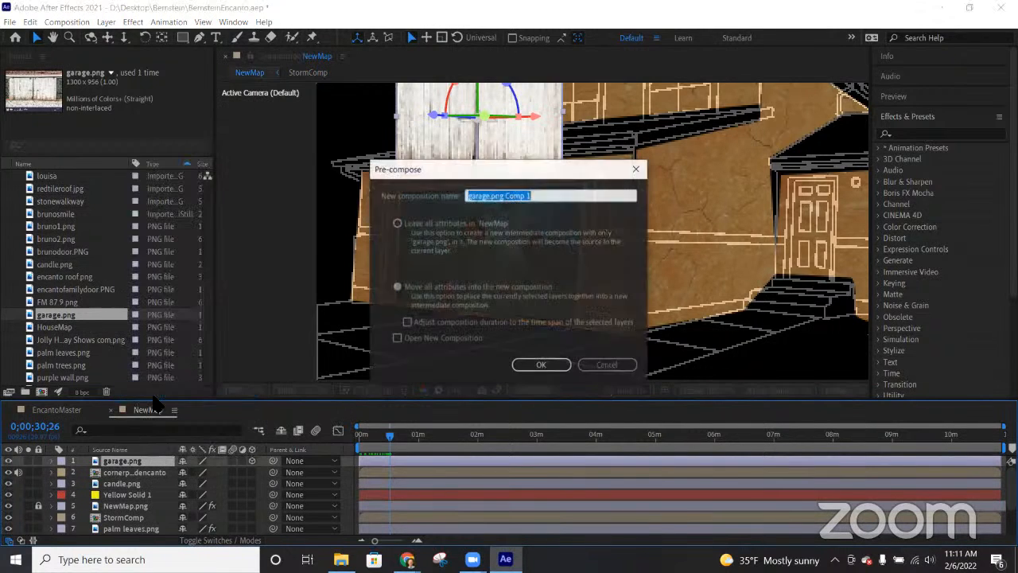
click(537, 365)
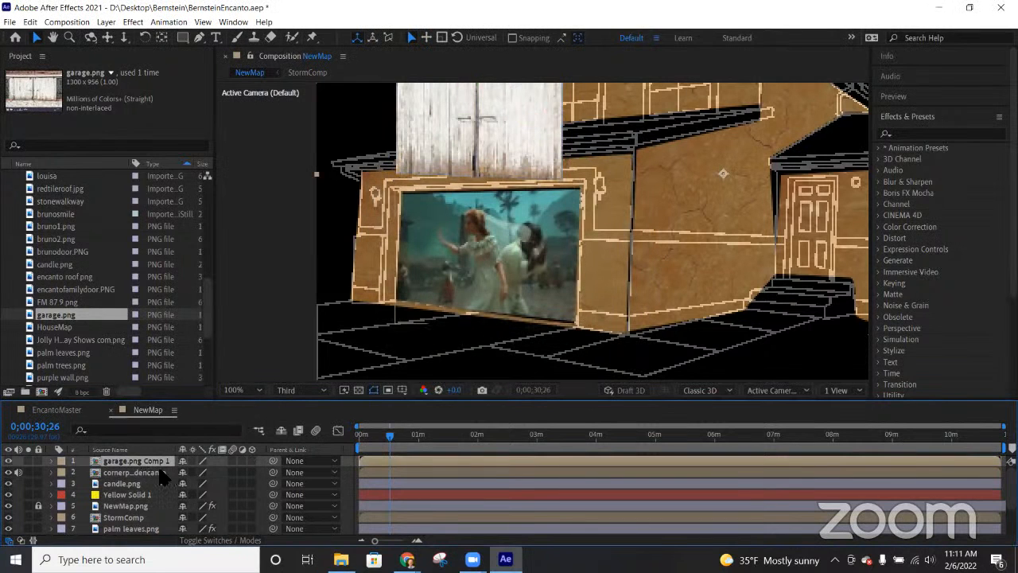
Step: Mask garage.png Comp 1 with a four-point Pen tool path around the garage opening and scrub back to 0;00;16;03 to preview the door
key(g)
click(393, 302)
click(401, 193)
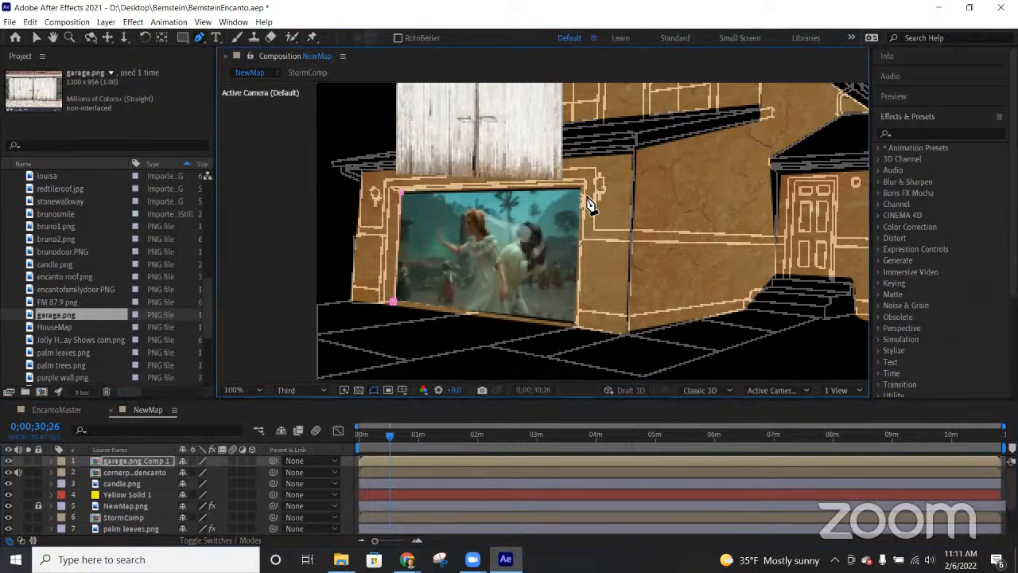
click(582, 189)
click(577, 322)
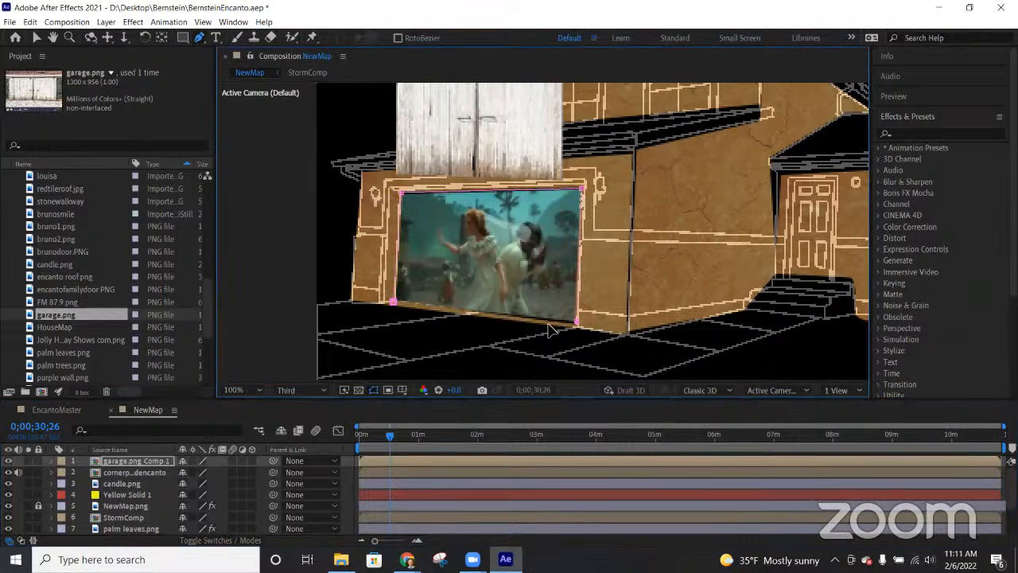
click(393, 302)
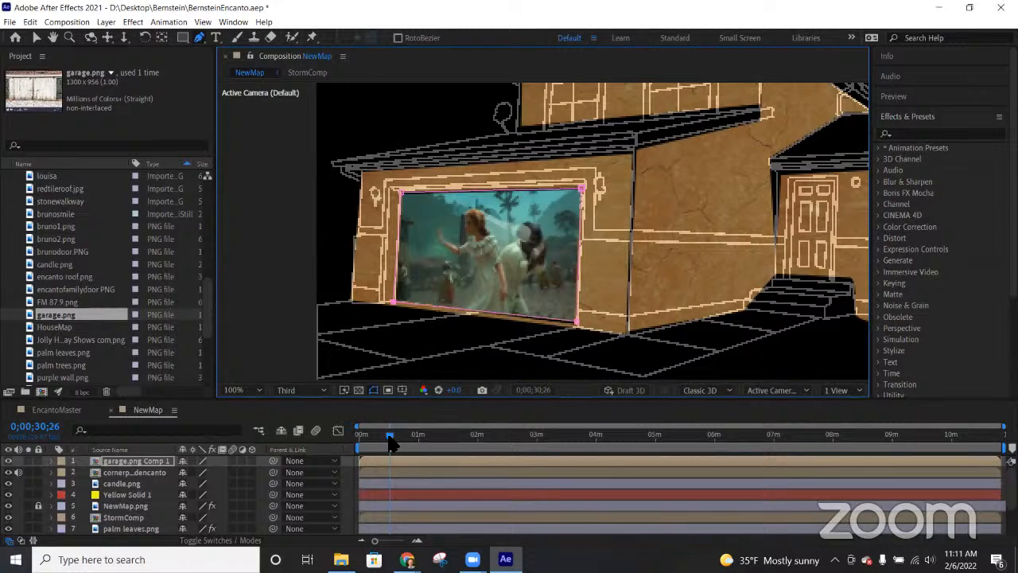
drag(389, 436, 371, 415)
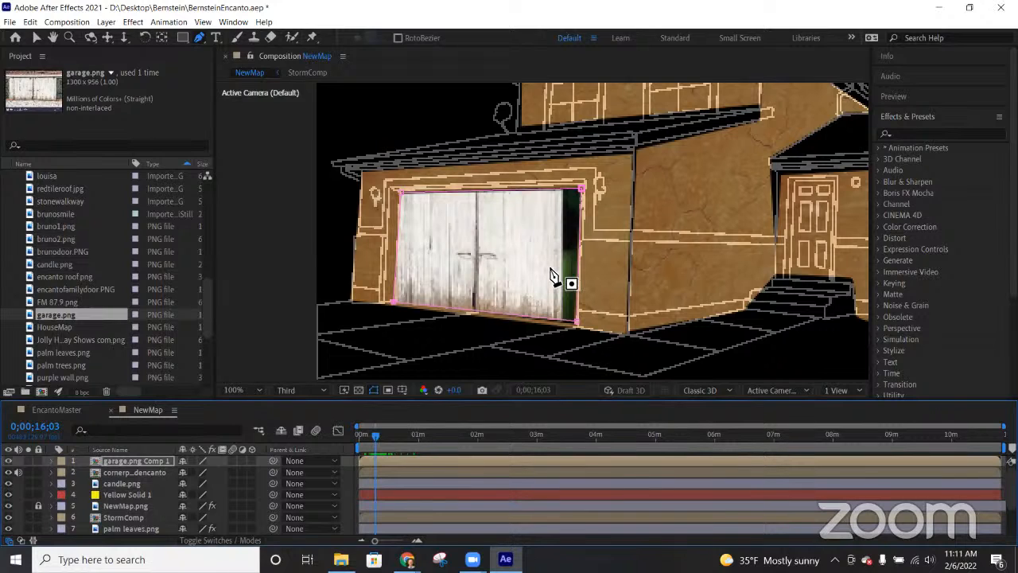
Step: Save the project with the masked garage door in place
scroll(553, 274, down, 3)
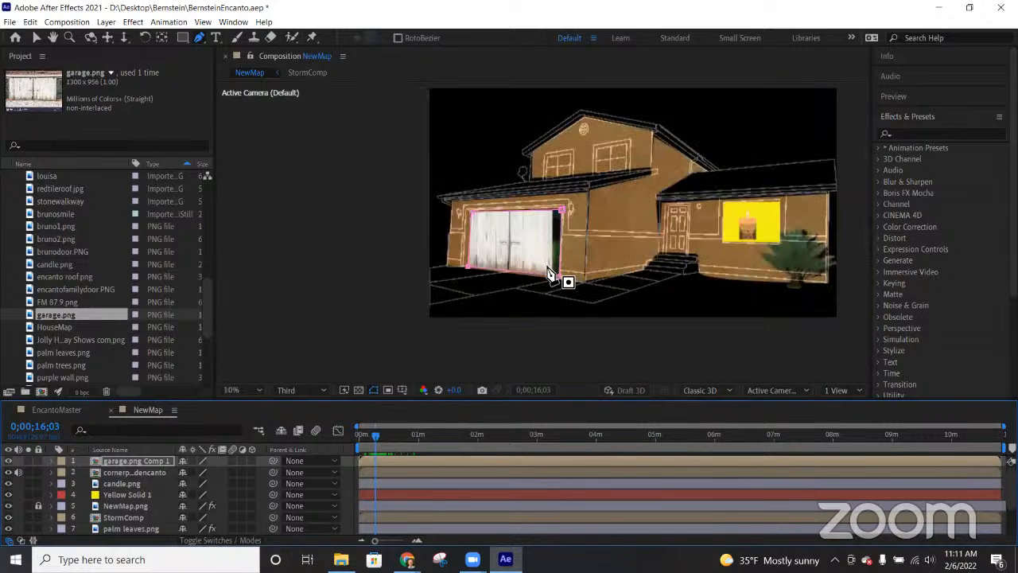
key(v)
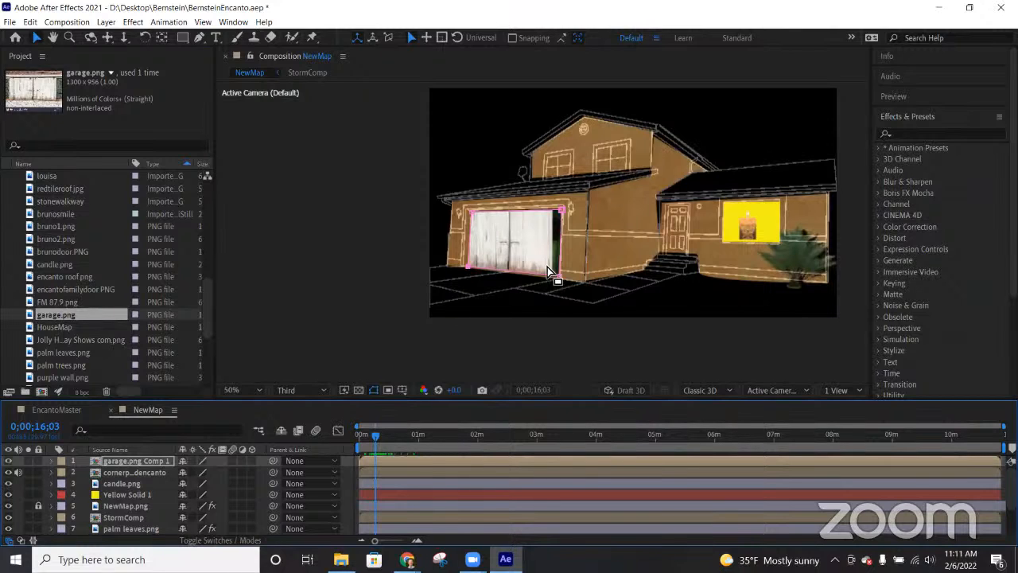
key(h)
drag(629, 230, 567, 263)
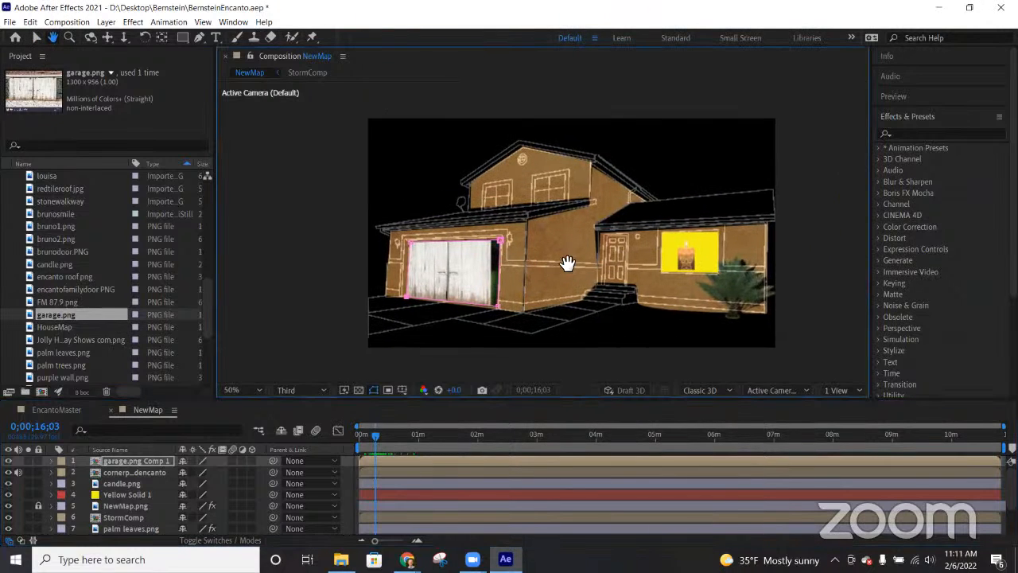
key(ctrl+s)
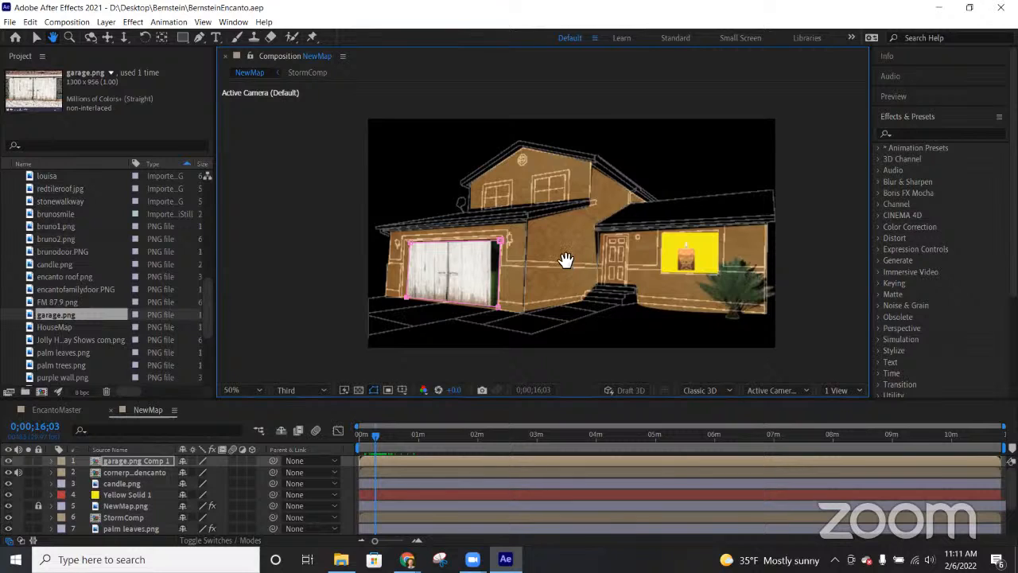
Step: Pre-compose all layers except the locked NewMap.png as LightingExample, moving all attributes into the new composition
key(v)
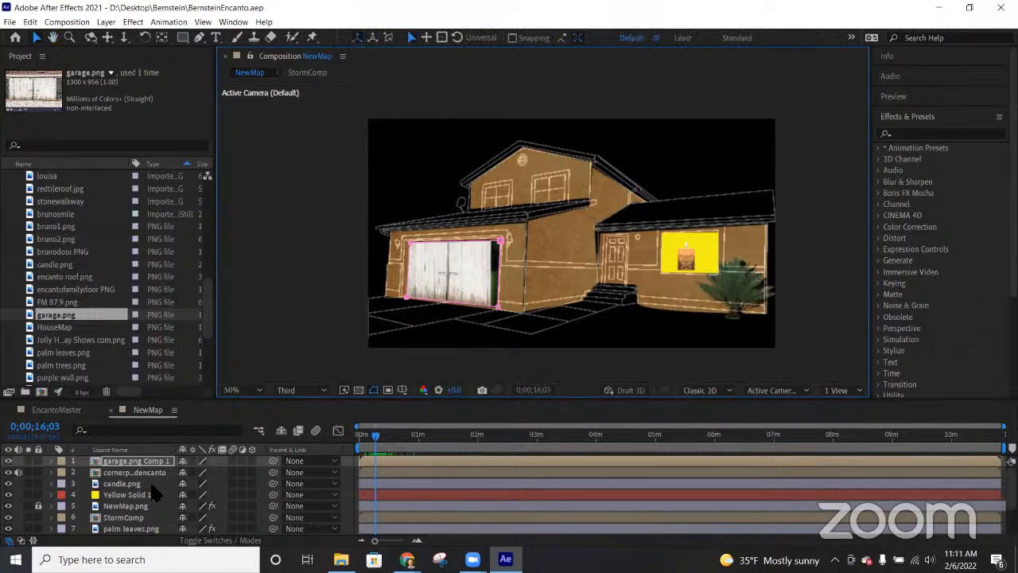
click(119, 461)
scroll(142, 498, down, 2)
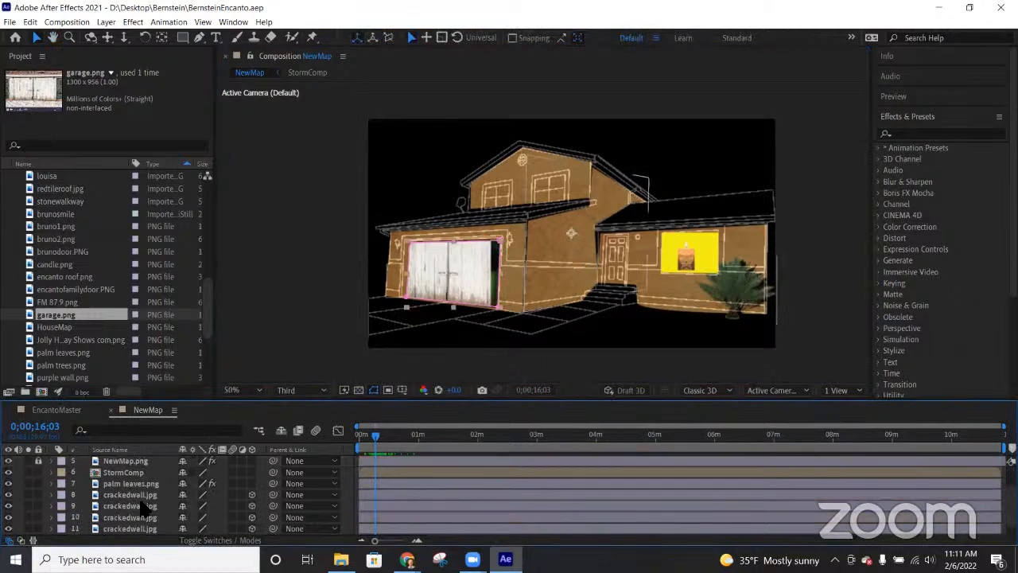
scroll(139, 497, up, 2)
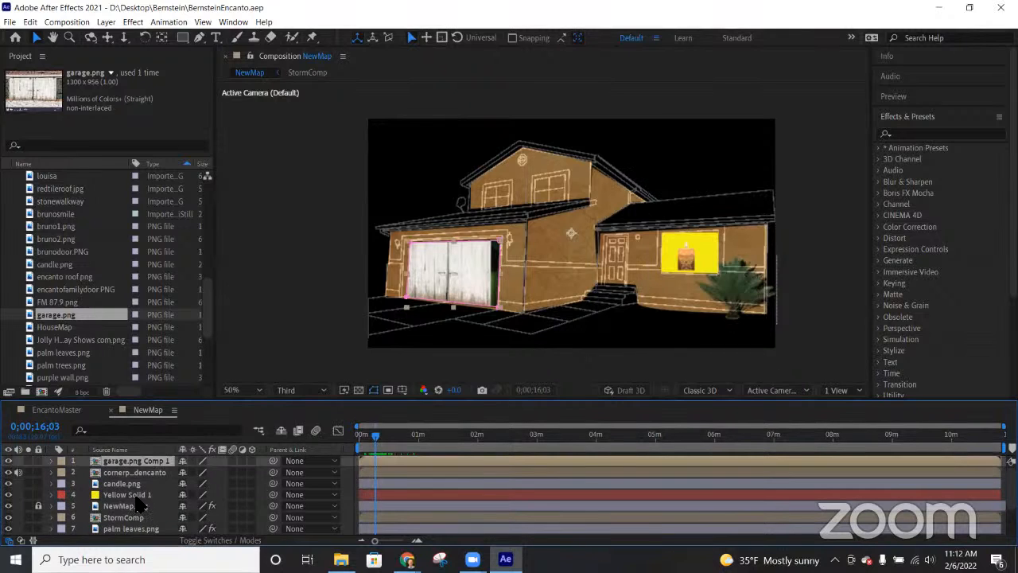
scroll(135, 500, down, 2)
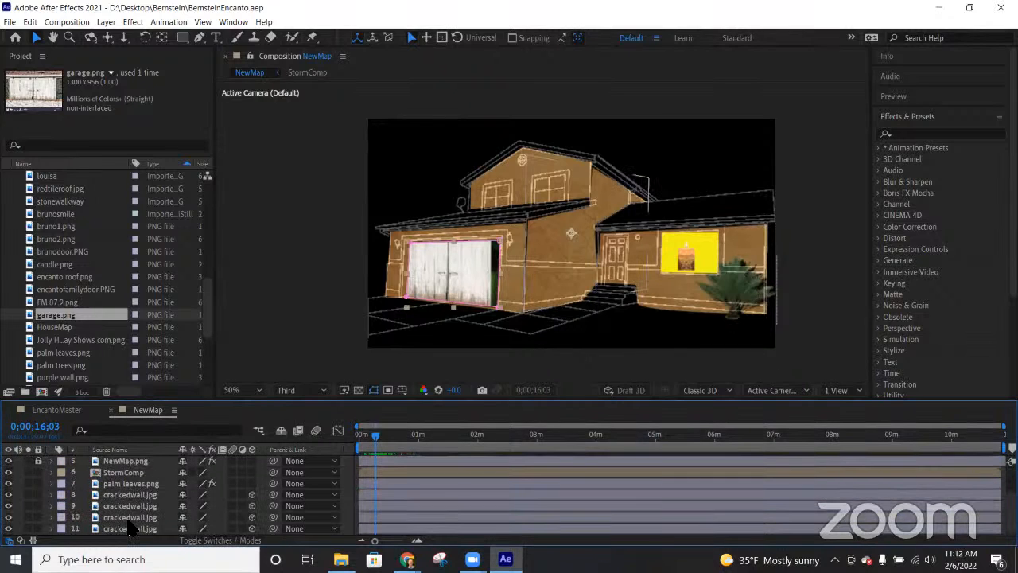
shift+click(117, 530)
right_click(116, 531)
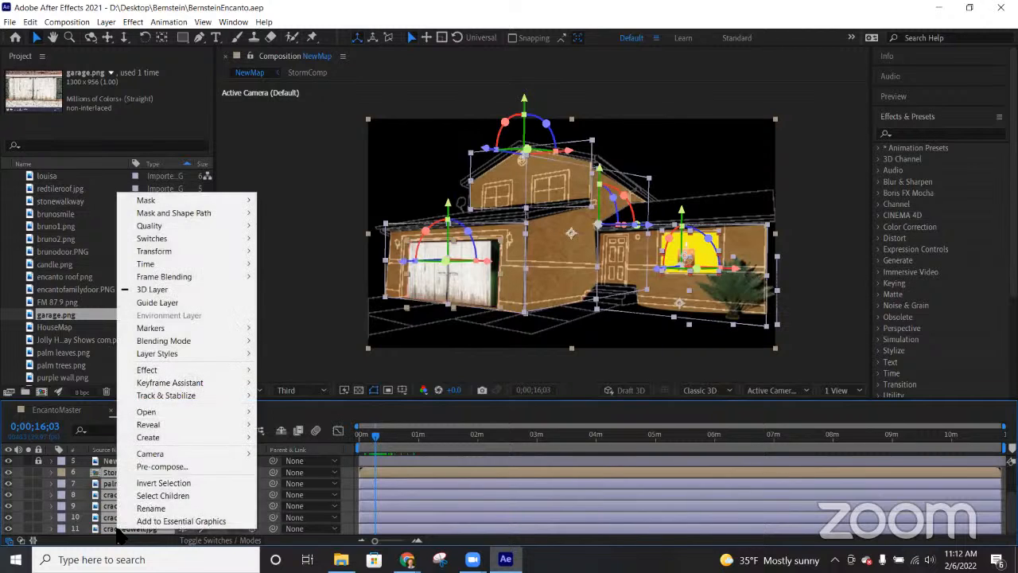
click(158, 467)
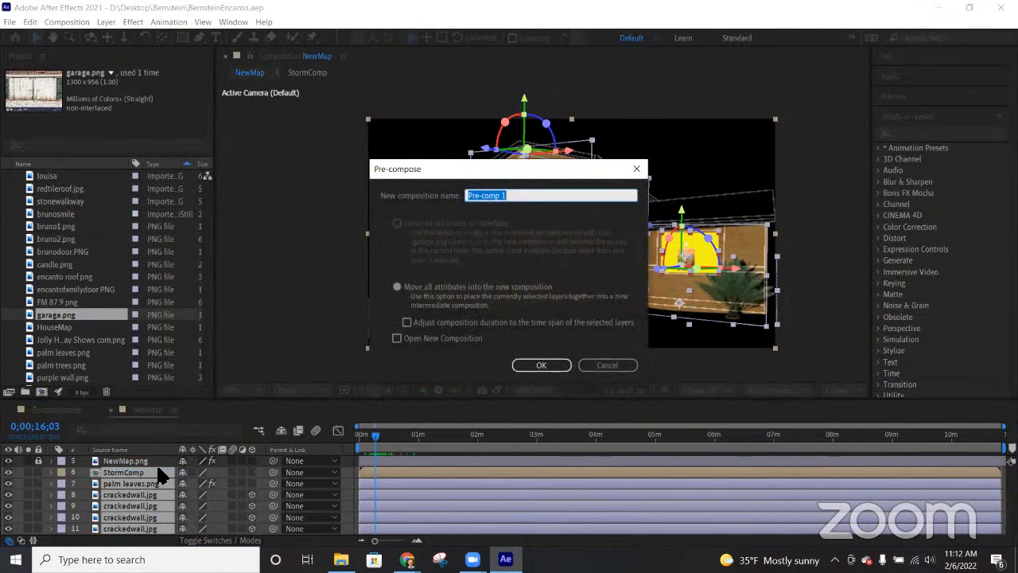
text(LightingExample)
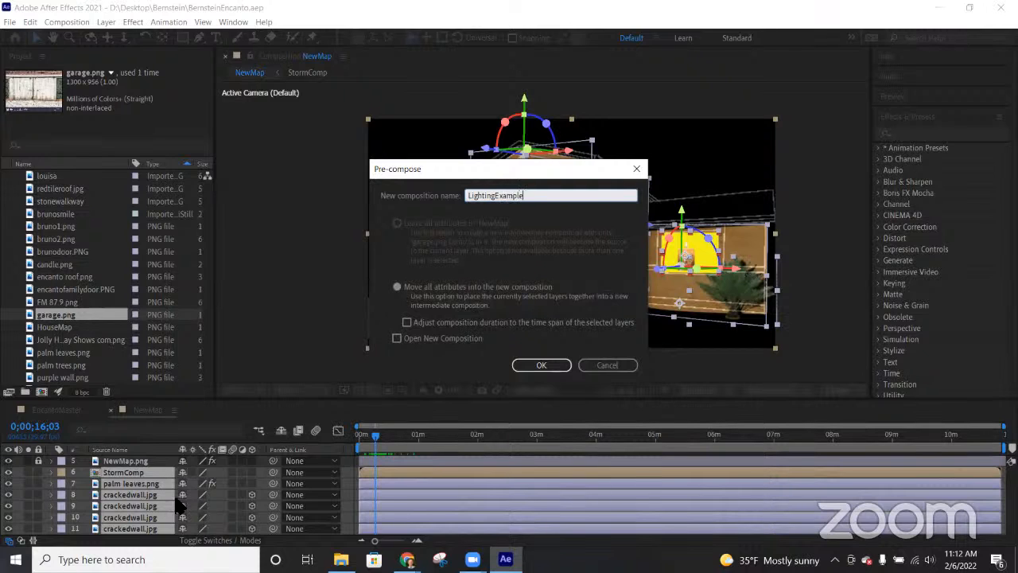
click(466, 287)
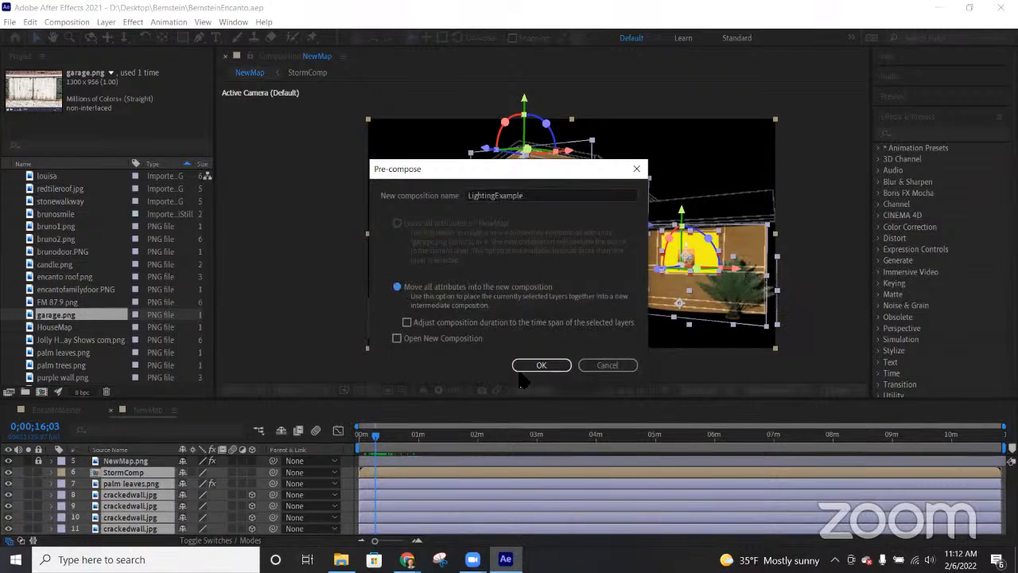
click(521, 364)
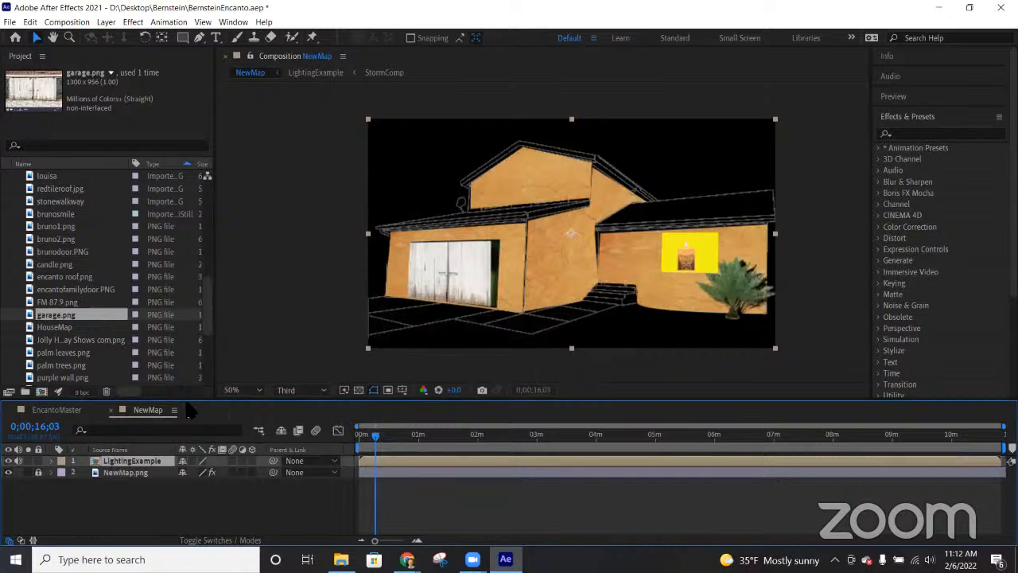
Step: Make LightingExample a 3D layer and add a white spot light with 100% intensity, 90° cone angle and 50% cone feather
click(251, 461)
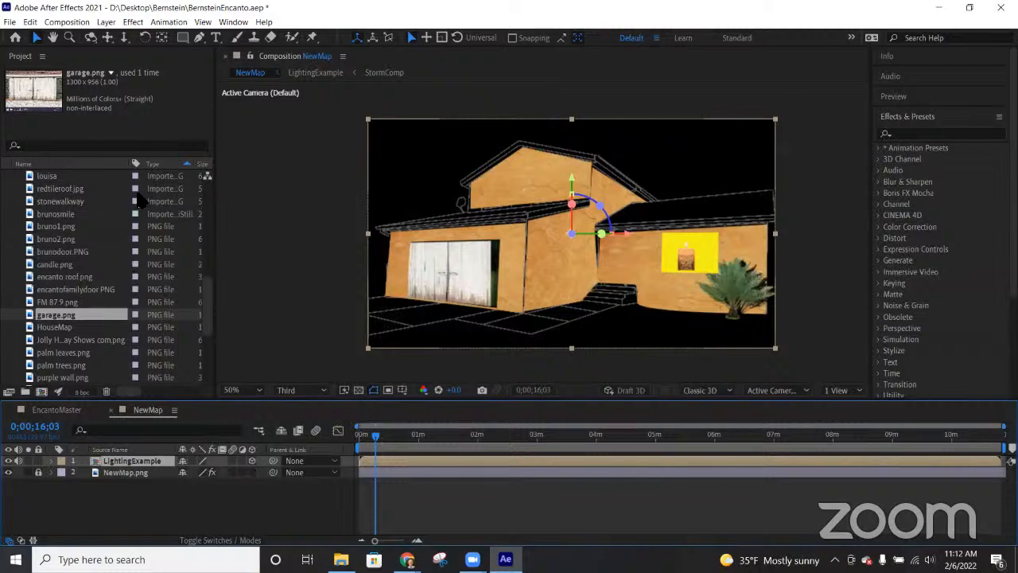
click(106, 22)
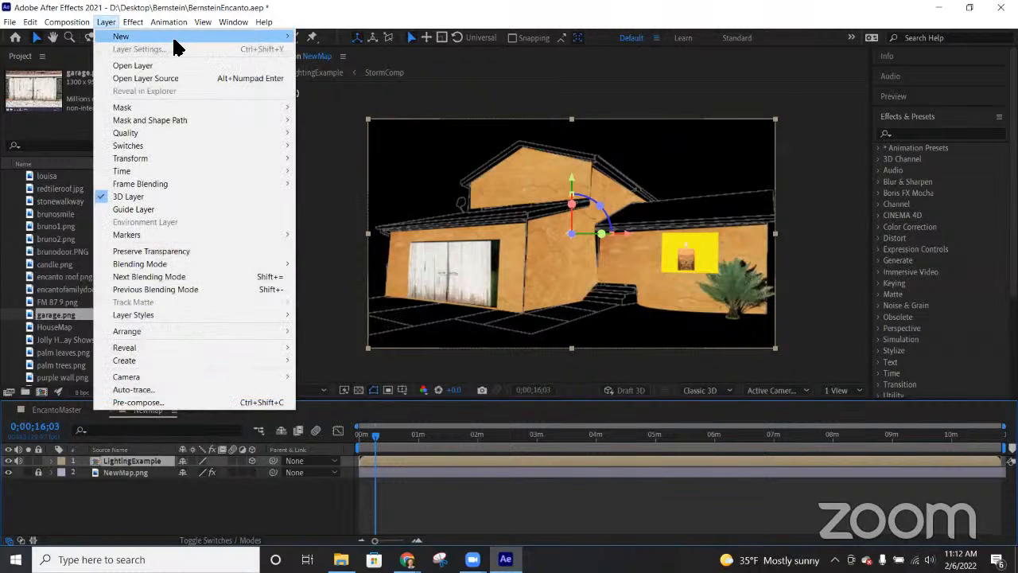
mouse_move(193, 44)
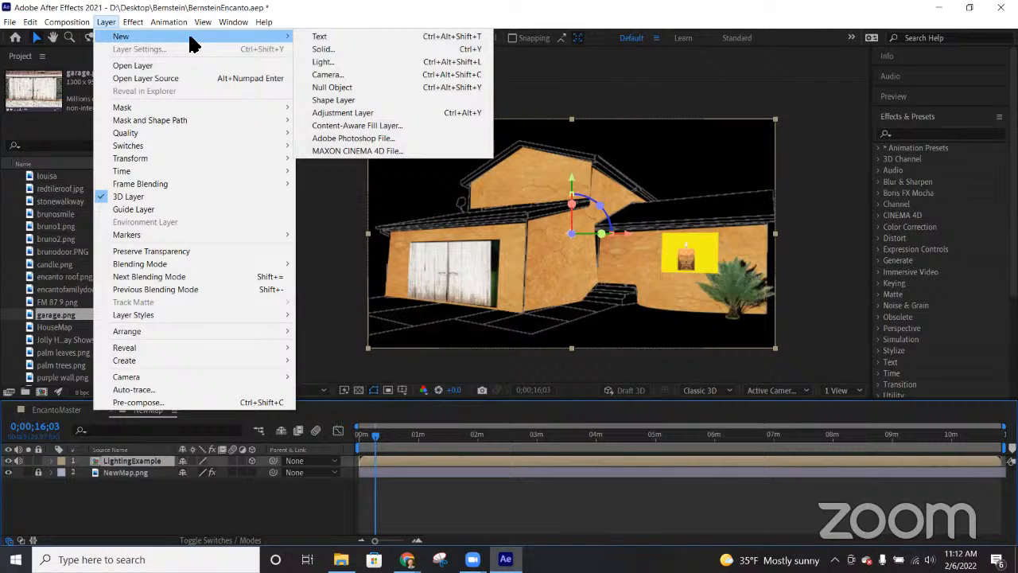
click(322, 63)
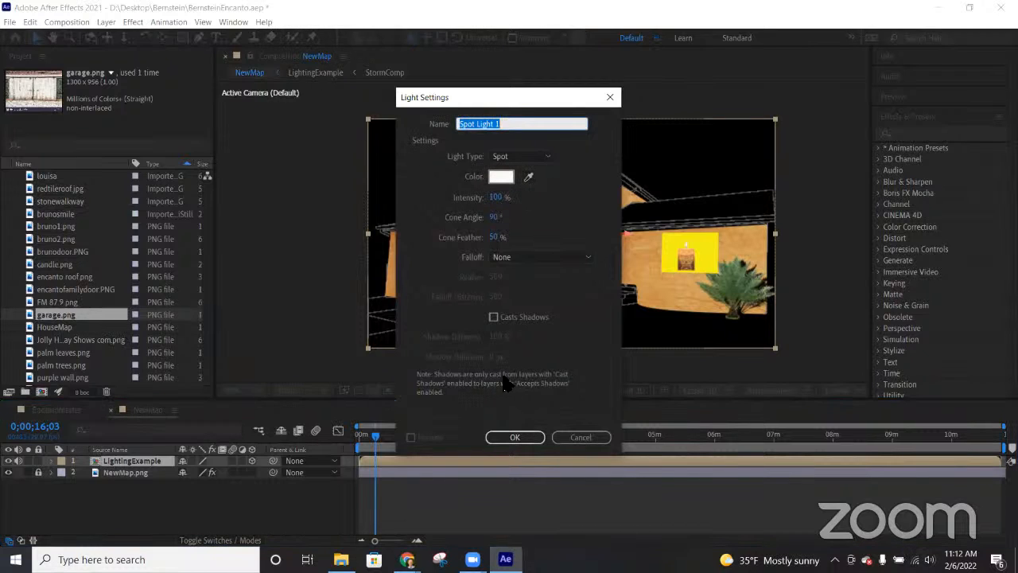
click(514, 437)
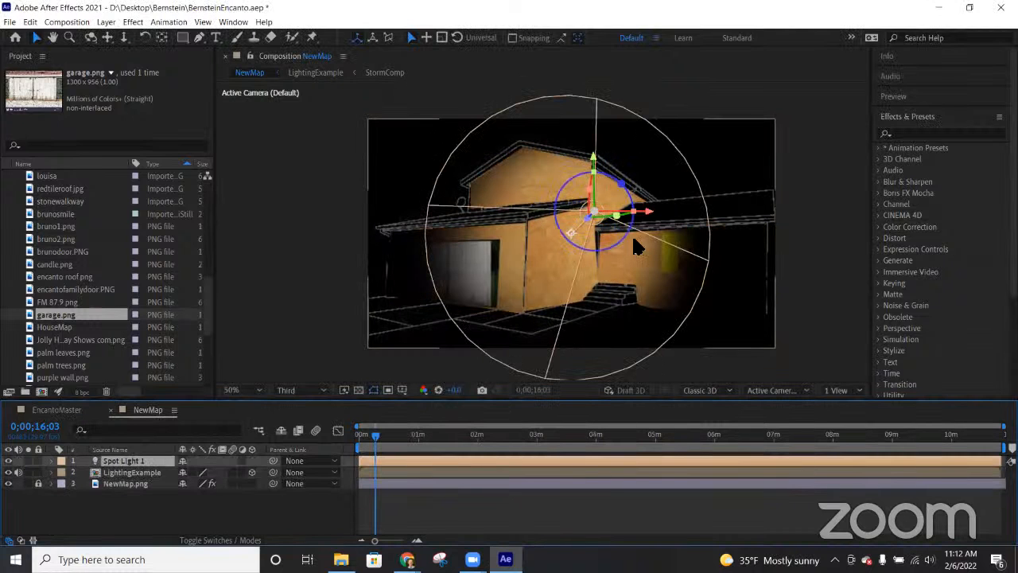
Step: Rotate Spot Light 1 counterclockwise about its Z axis and shift its point of interest slightly down and right on the central wall
scroll(592, 204, up, 1)
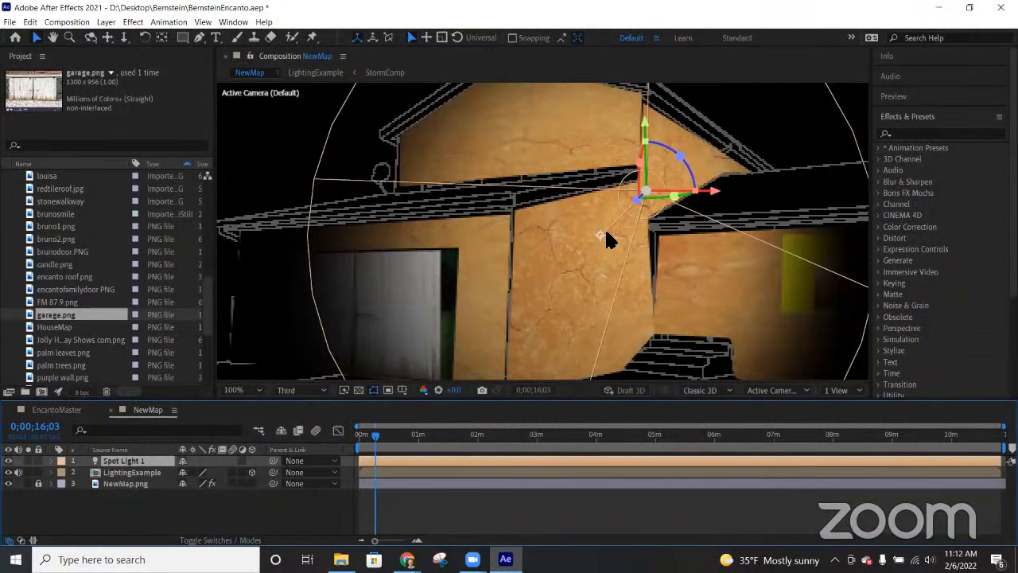
scroll(606, 240, down, 1)
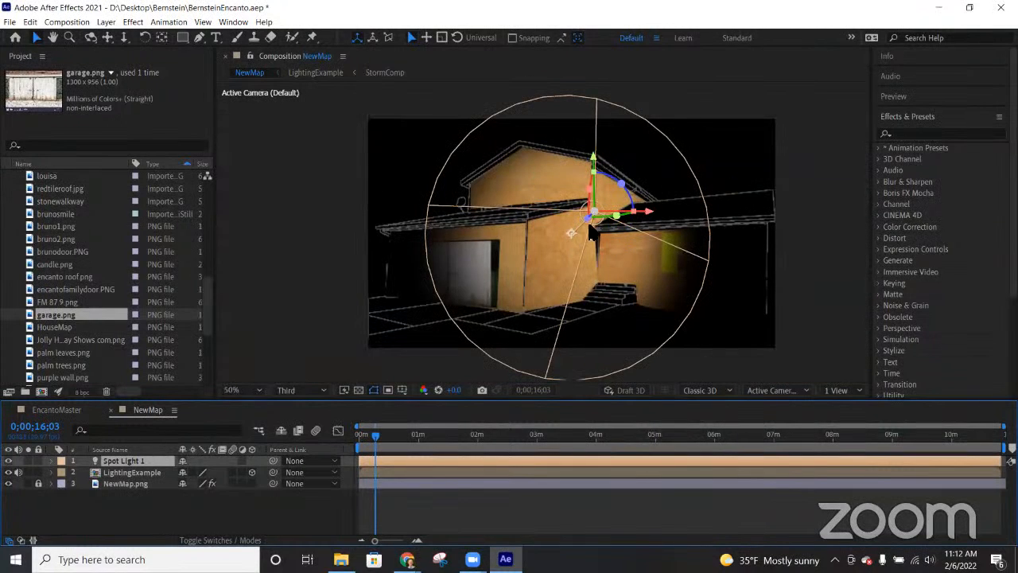
click(624, 184)
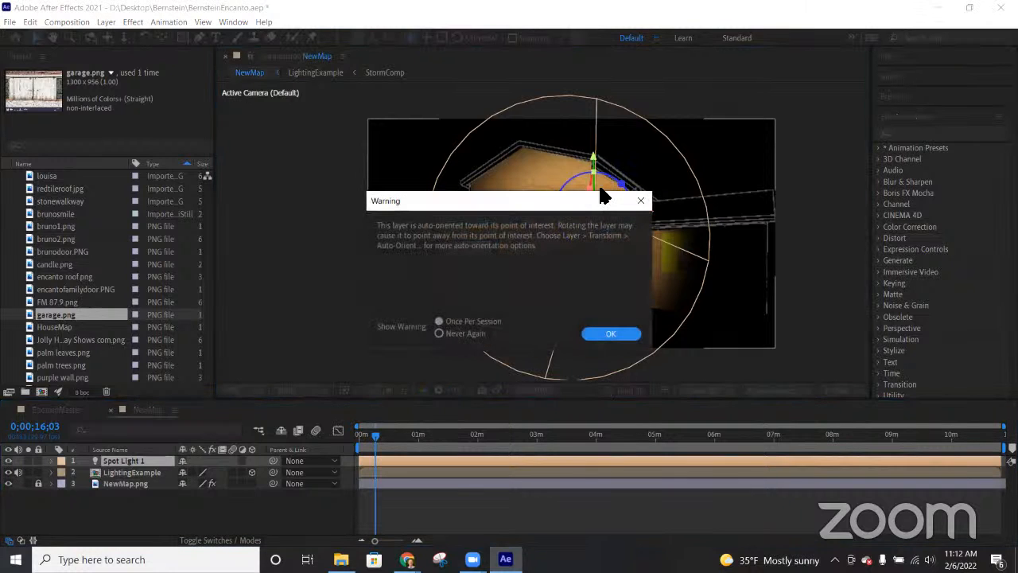
click(607, 332)
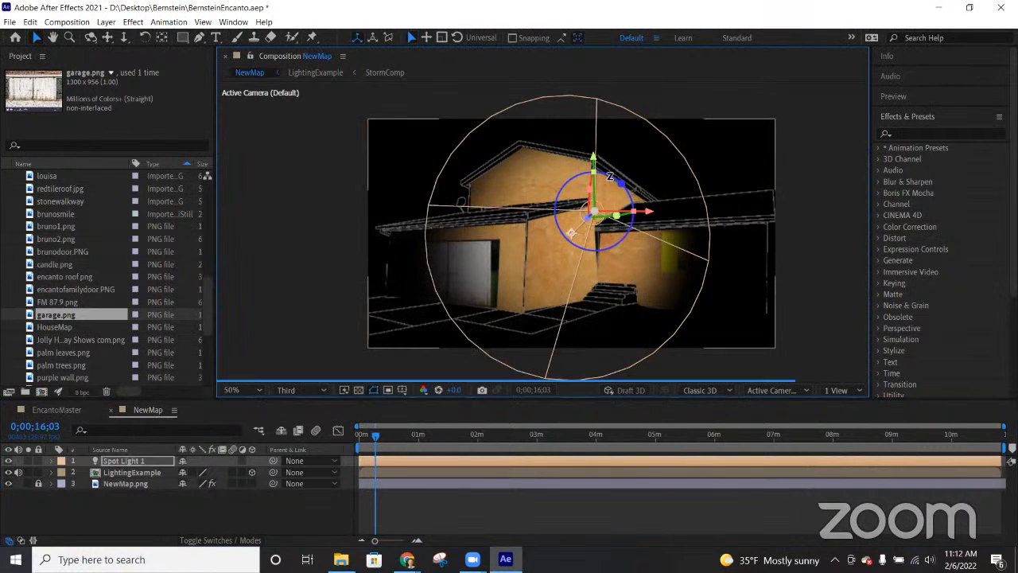
drag(632, 209, 573, 225)
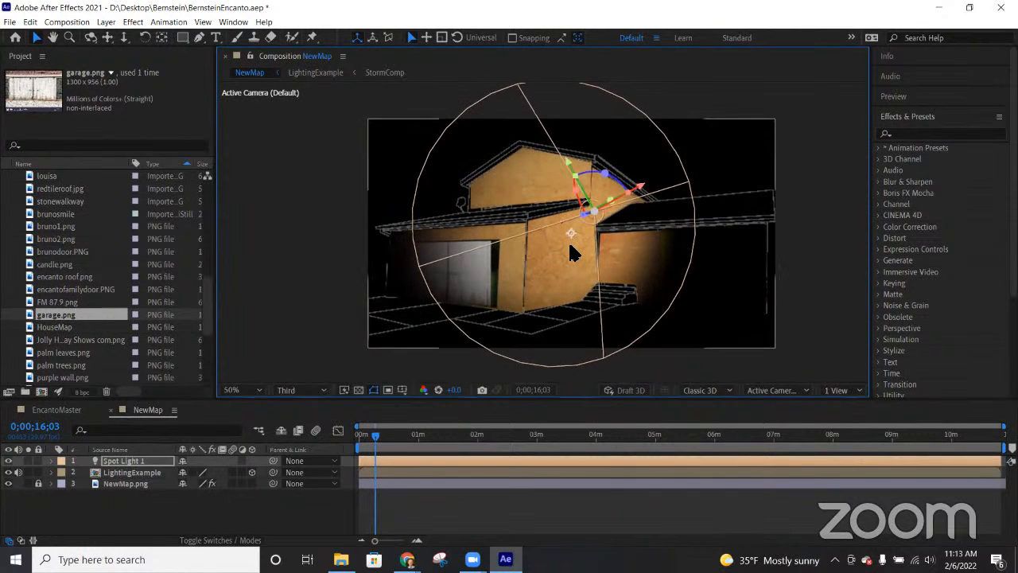
drag(541, 256, 578, 252)
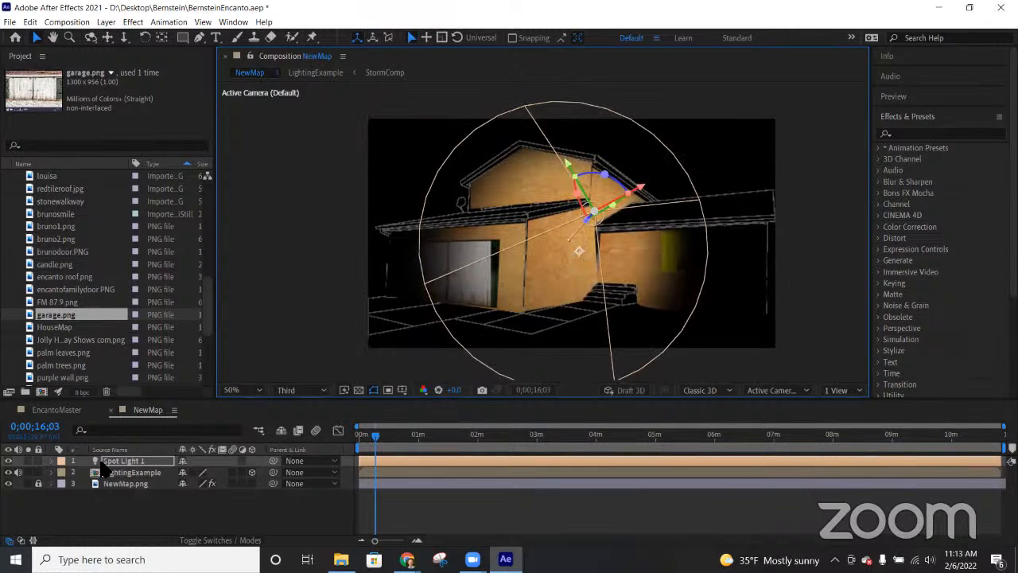
Step: Set Spot Light 1's cone angle to 64°, cone feather to 46% and intensity to 142%, keeping its light options open
click(52, 462)
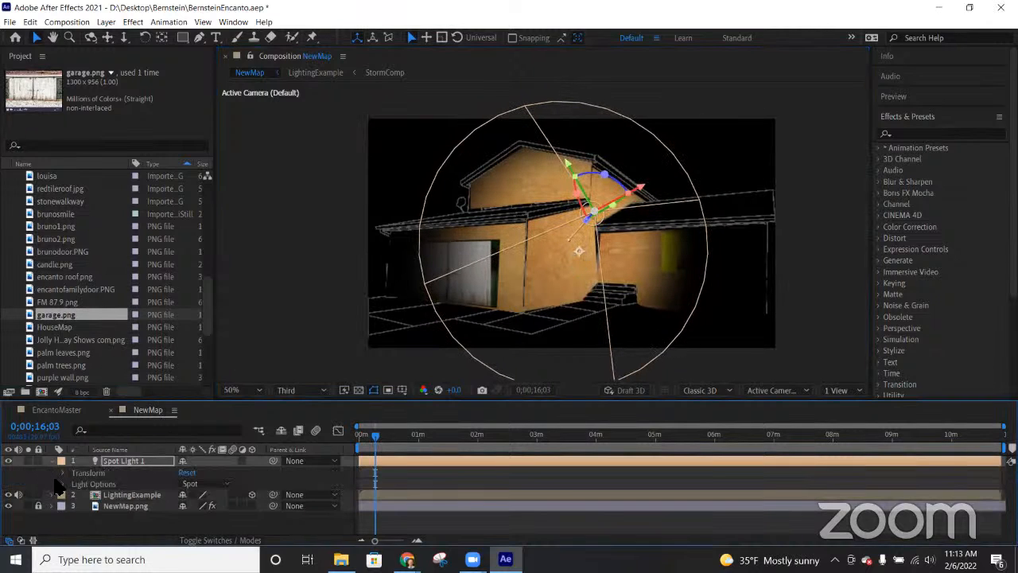
click(63, 484)
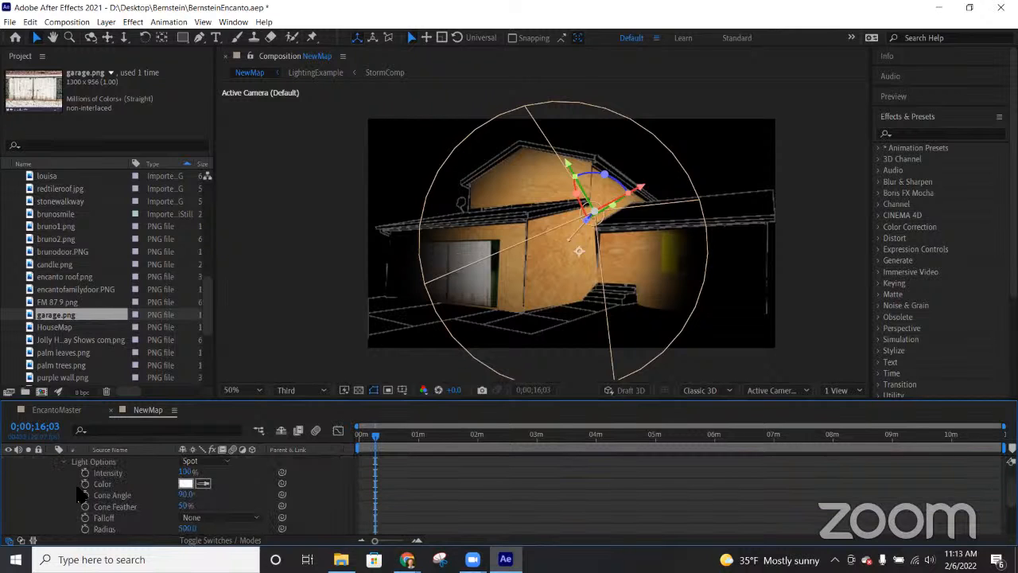
drag(187, 494, 136, 503)
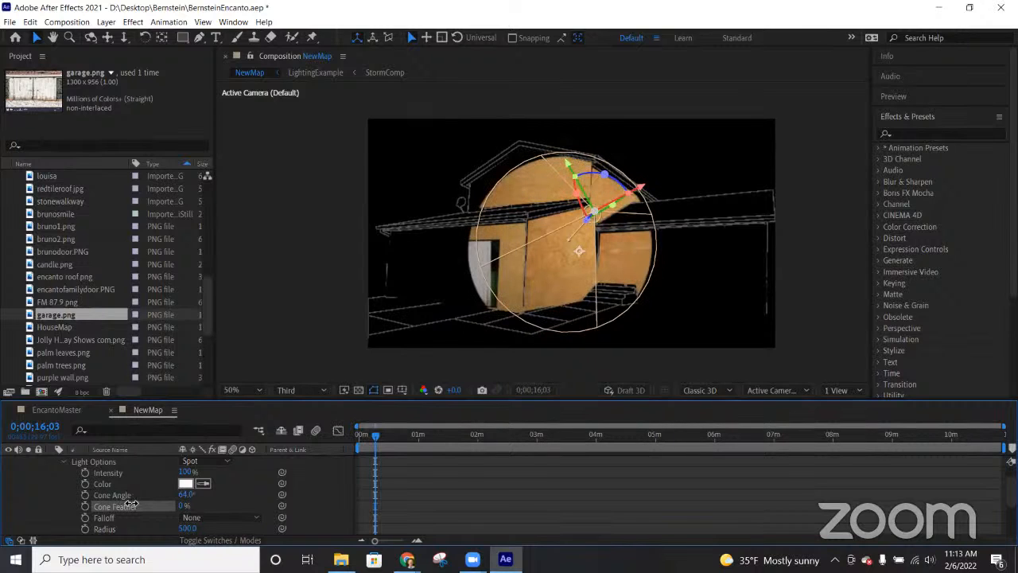
drag(131, 504, 160, 494)
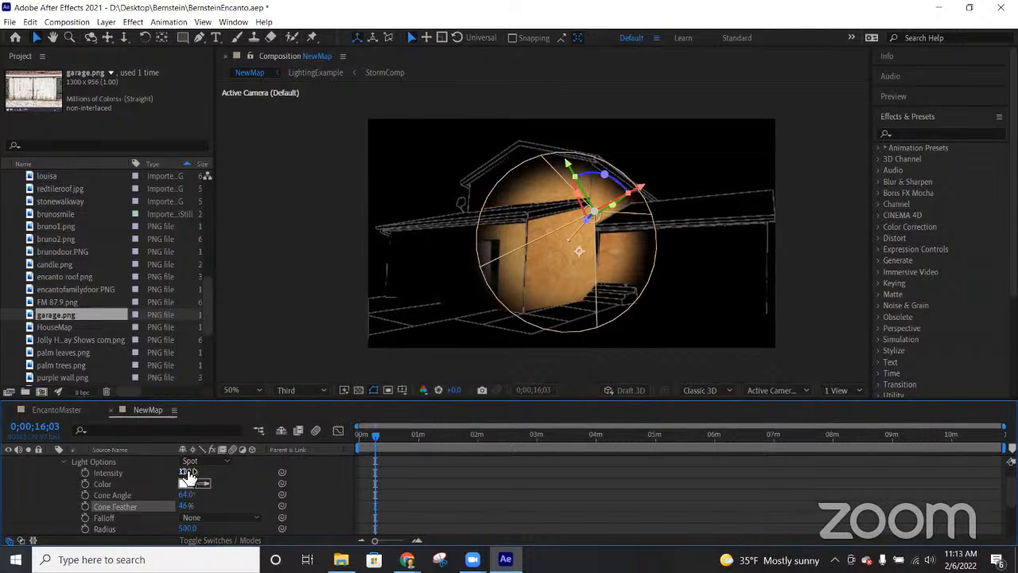
drag(186, 472, 219, 474)
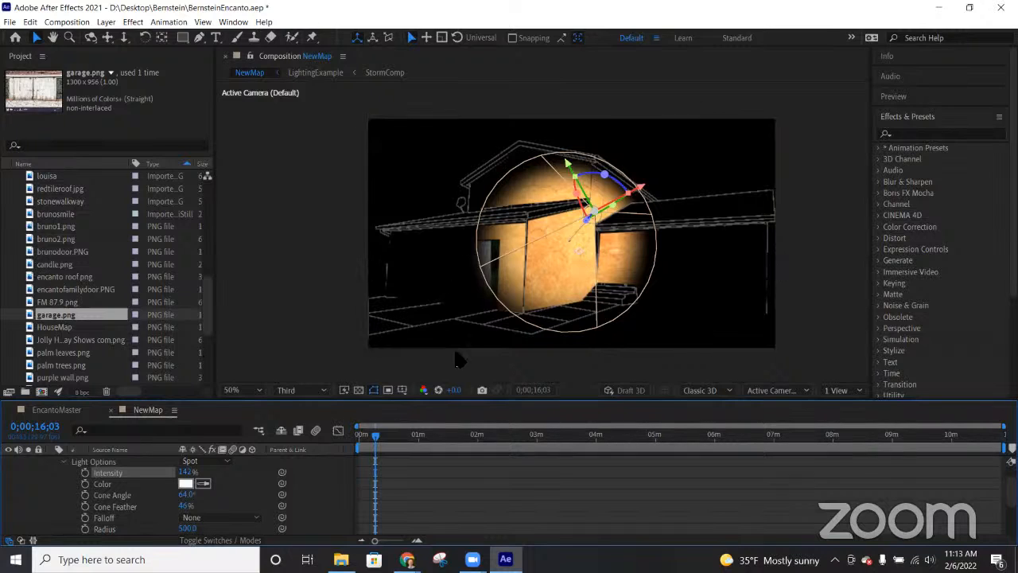
click(63, 461)
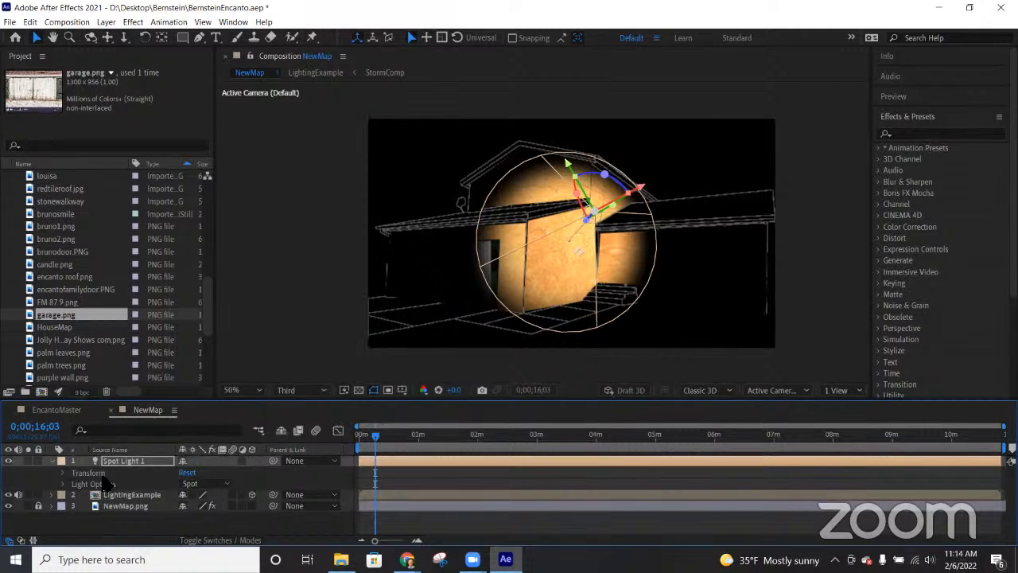
click(63, 483)
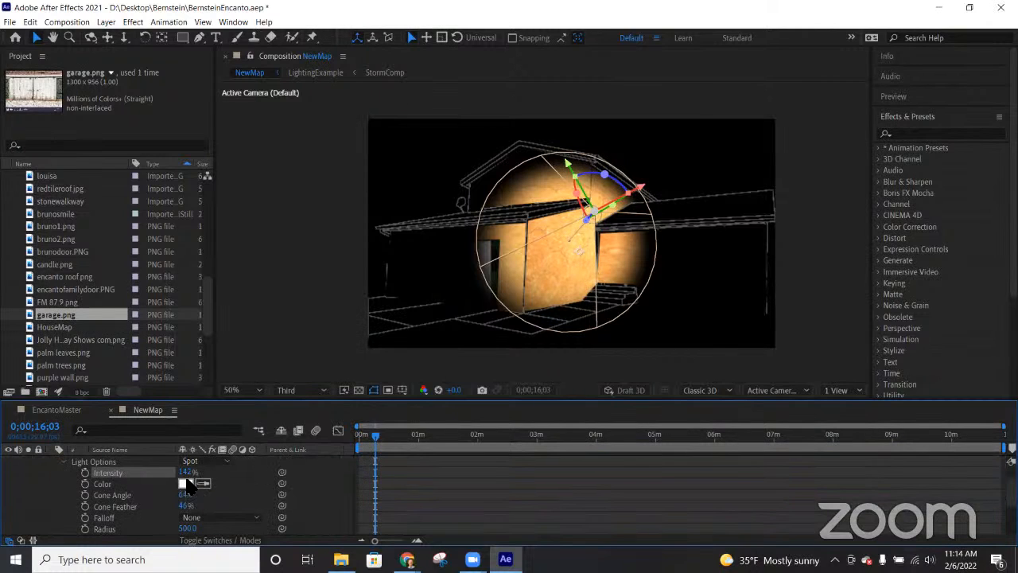
Step: Set Spot Light 1's intensity to 102% and cone angle to 131°, and reposition it over the garage door, aimed at the central wall
drag(189, 471, 218, 493)
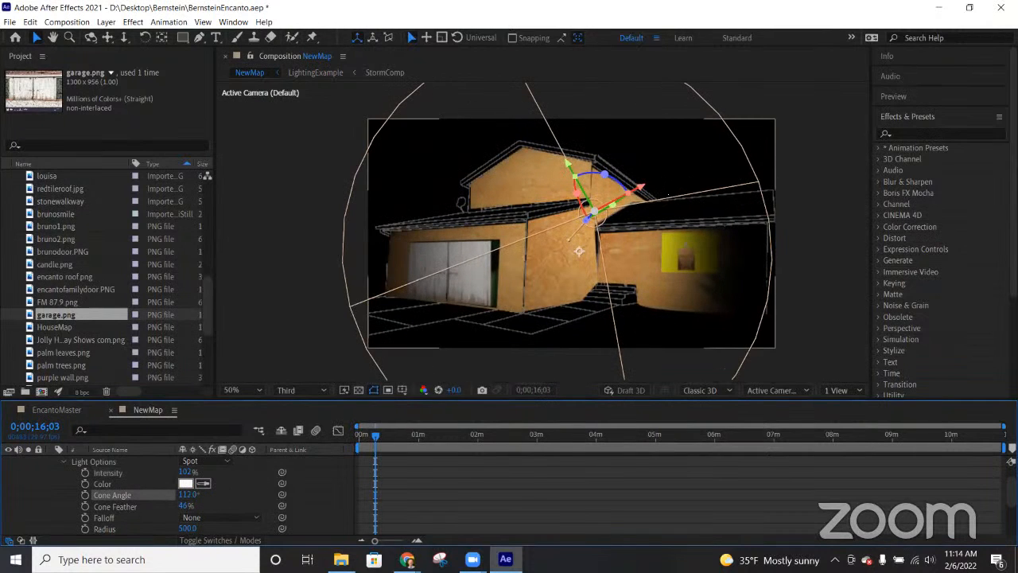
click(578, 250)
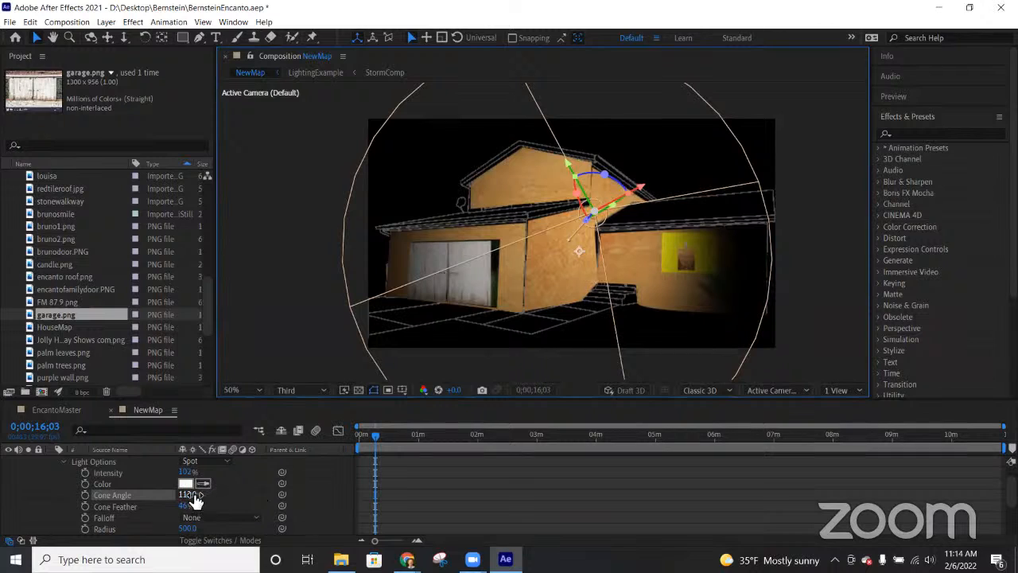
drag(196, 499, 206, 492)
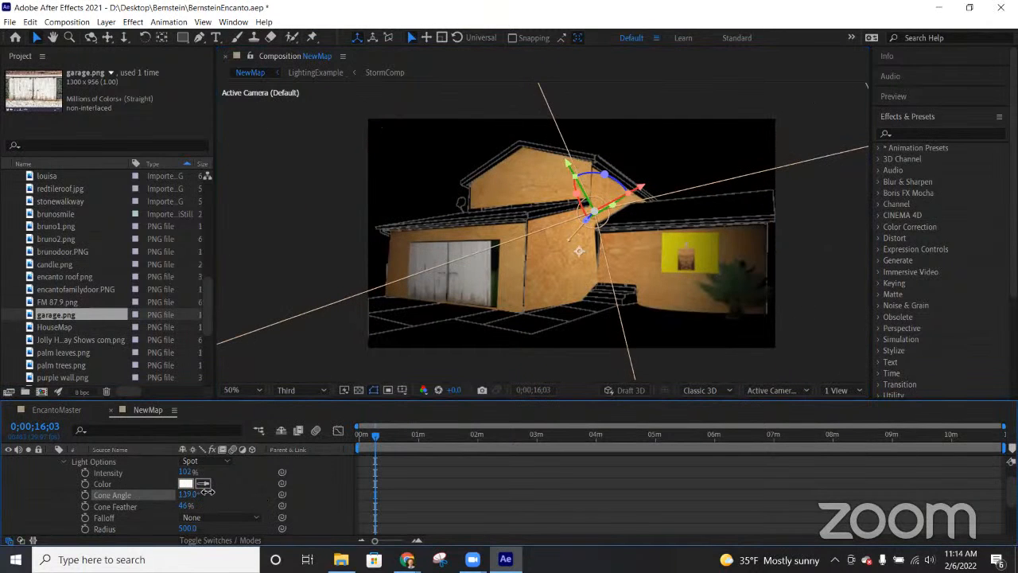
click(584, 251)
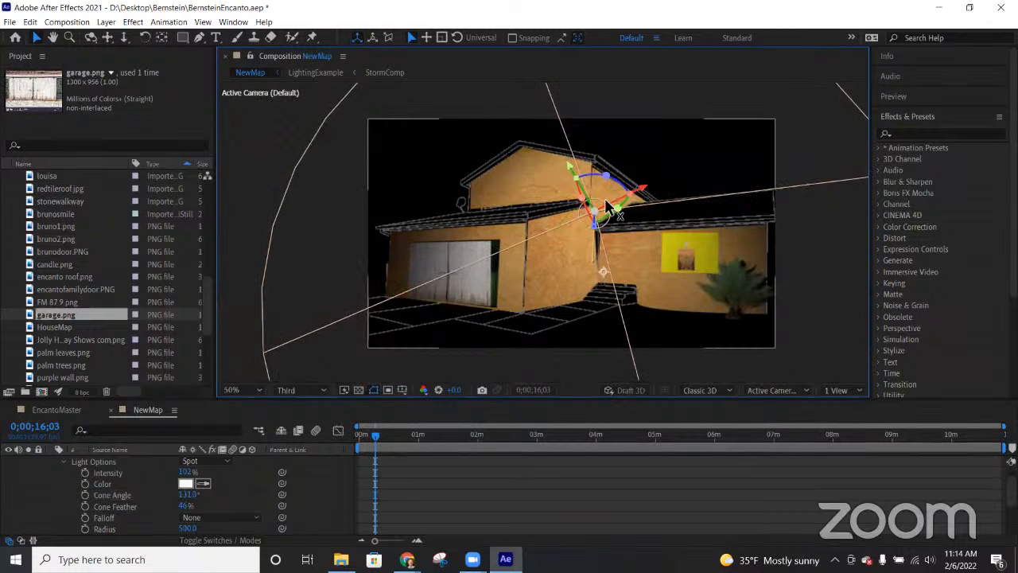
drag(606, 205, 546, 267)
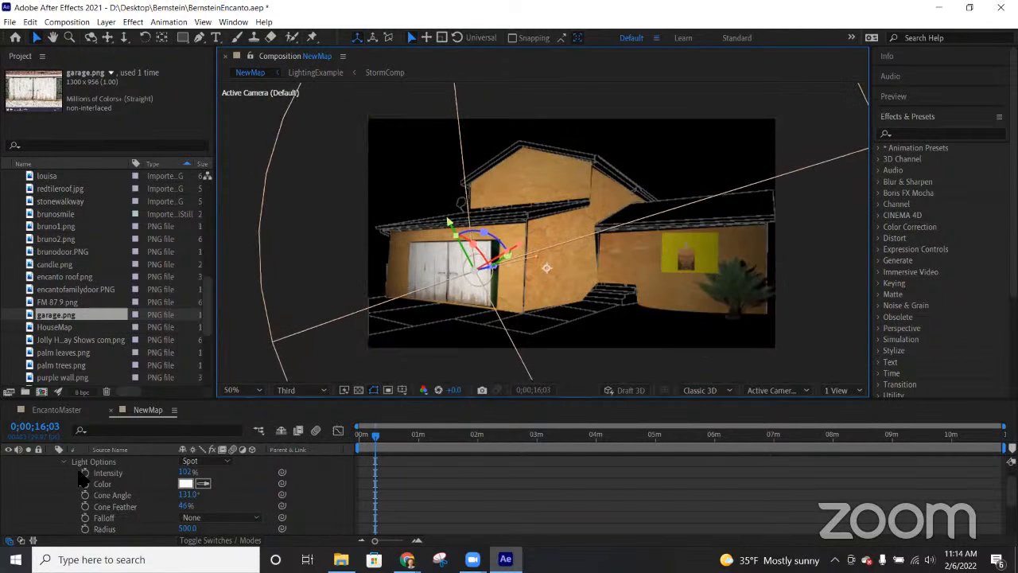
Step: Duplicate Spot Light 1 and move the copy onto the right-hand wing, with its point of interest on the palm tree
scroll(84, 477, up, 2)
click(52, 468)
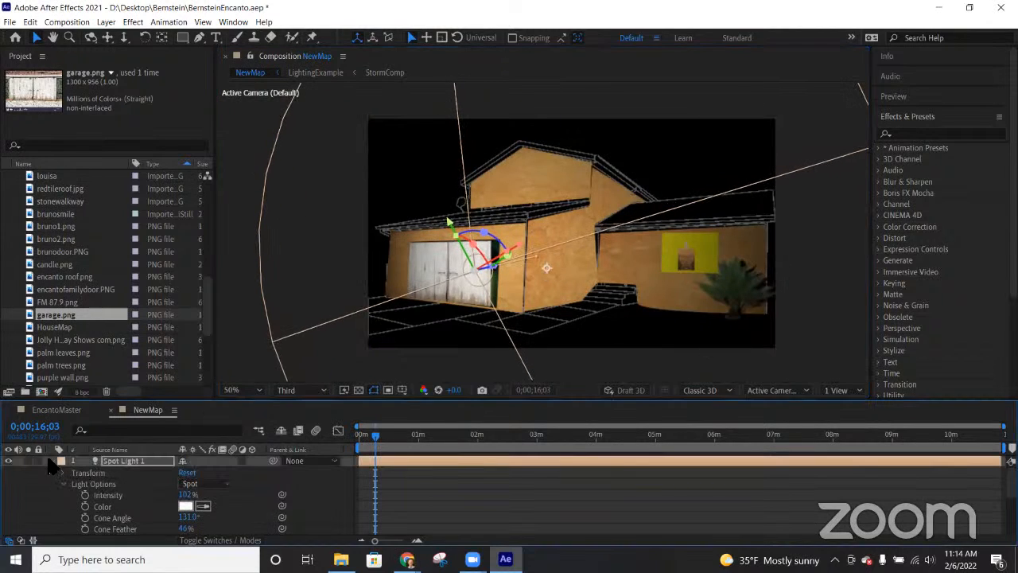
click(51, 461)
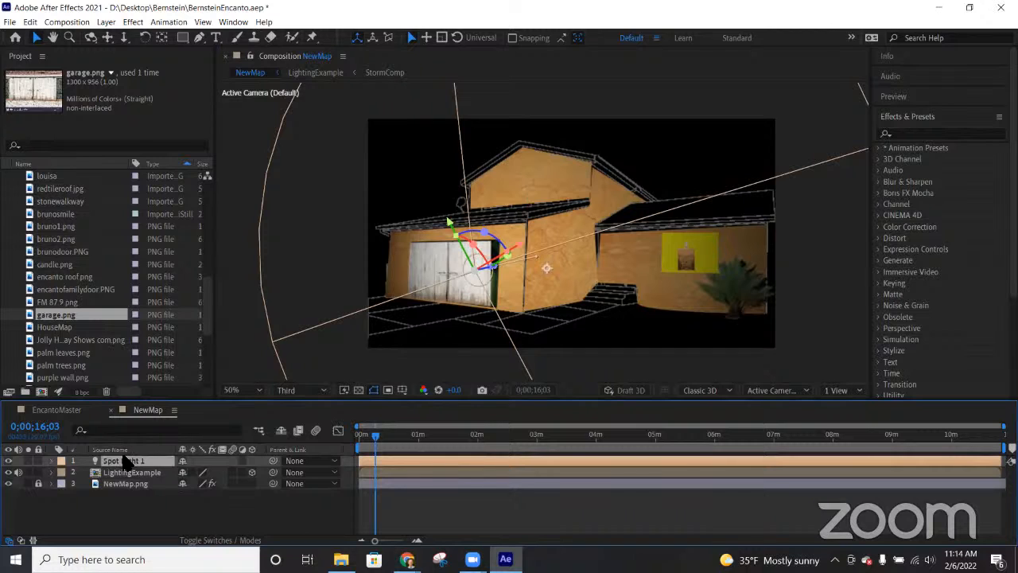
key(ctrl+f)
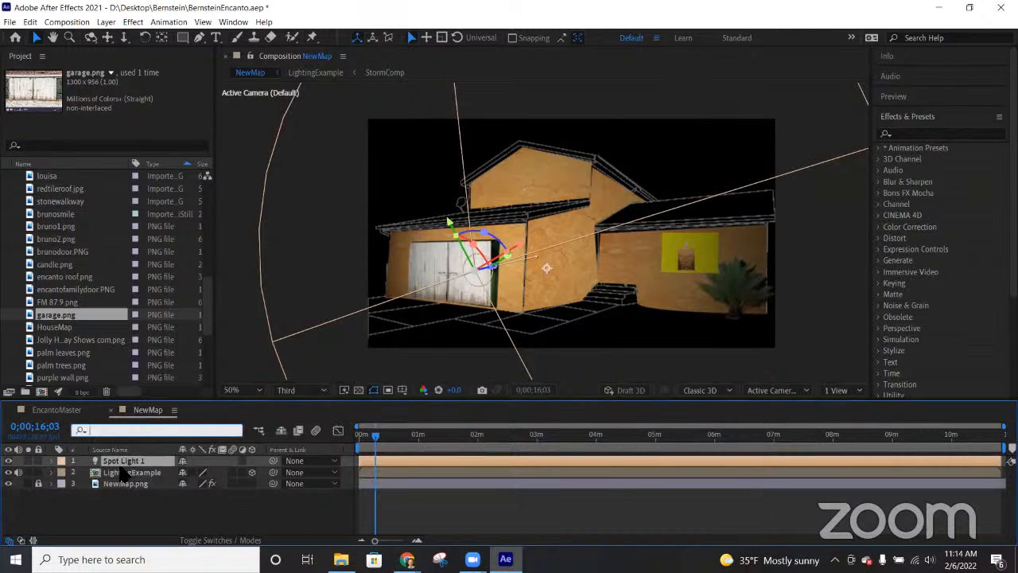
click(119, 471)
click(114, 460)
key(ctrl+d)
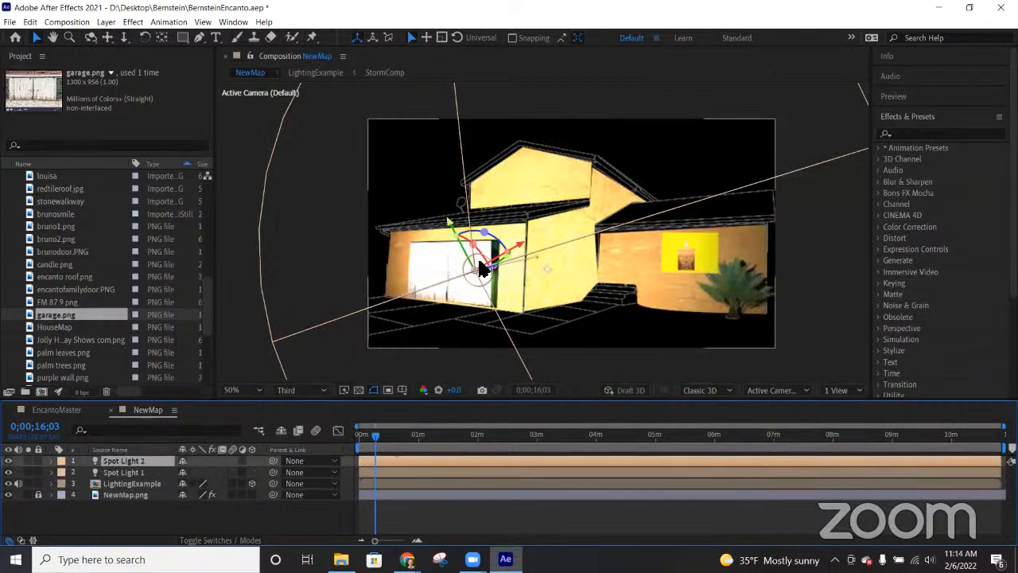
drag(548, 274, 730, 297)
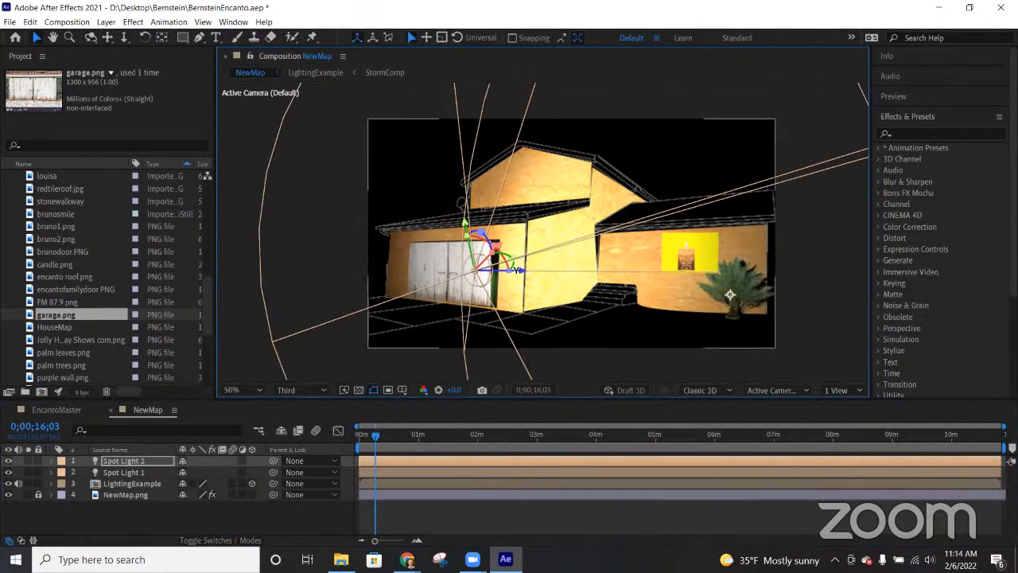
drag(517, 275, 732, 296)
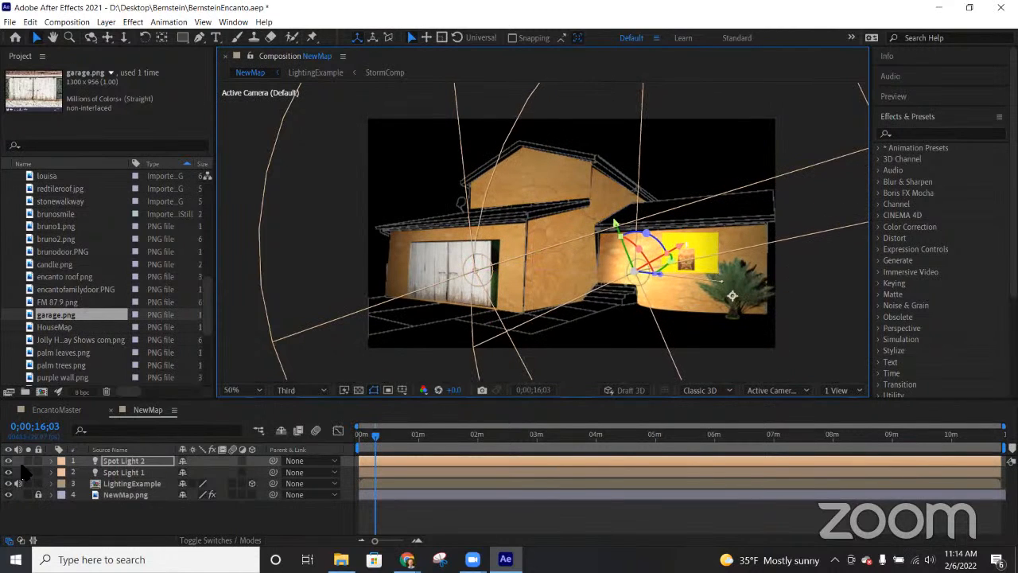
Step: Narrow Spot Light 2's cone angle to 57° and shift the light up and right onto the yellow window
click(51, 460)
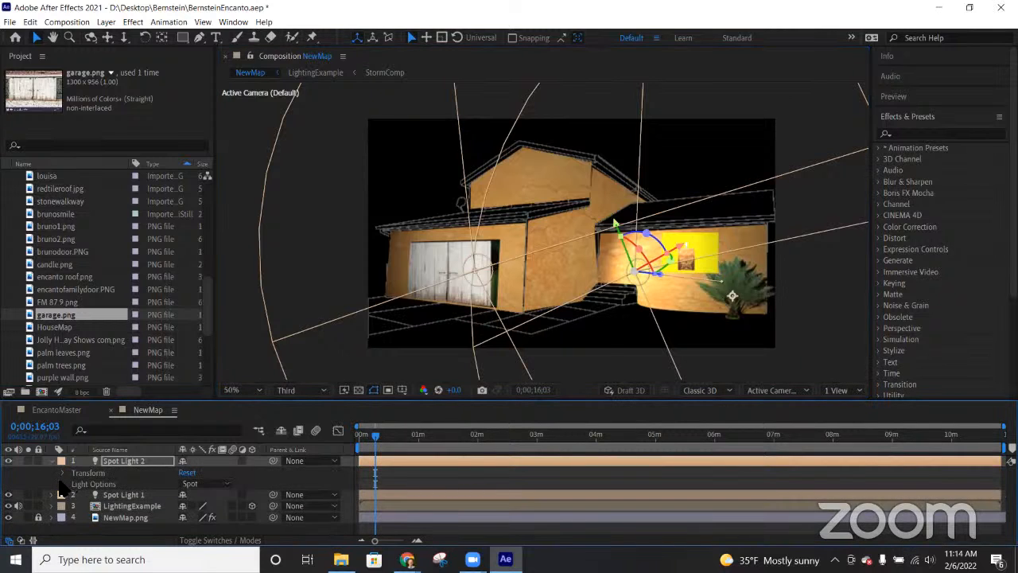
click(63, 484)
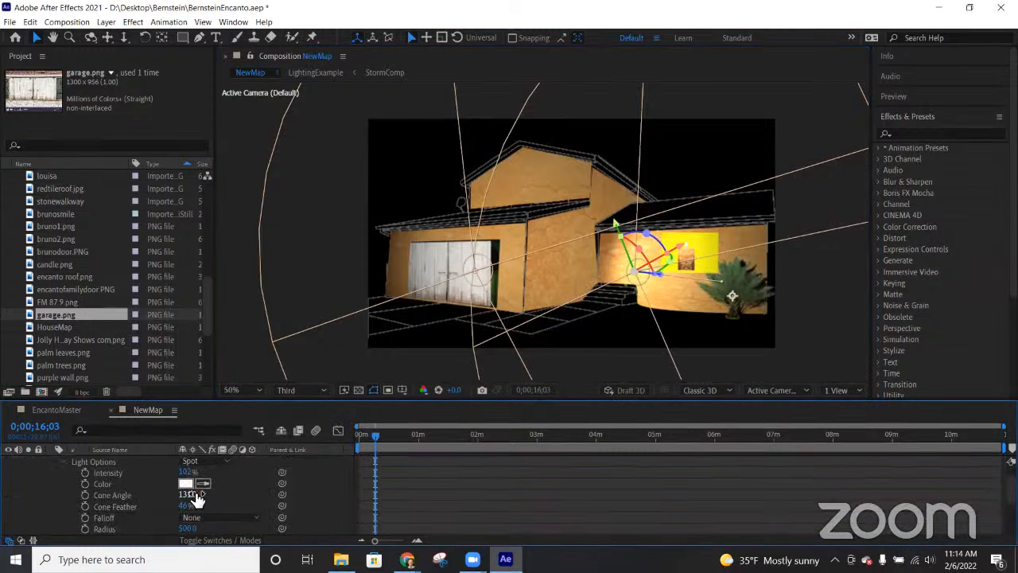
drag(189, 494, 134, 489)
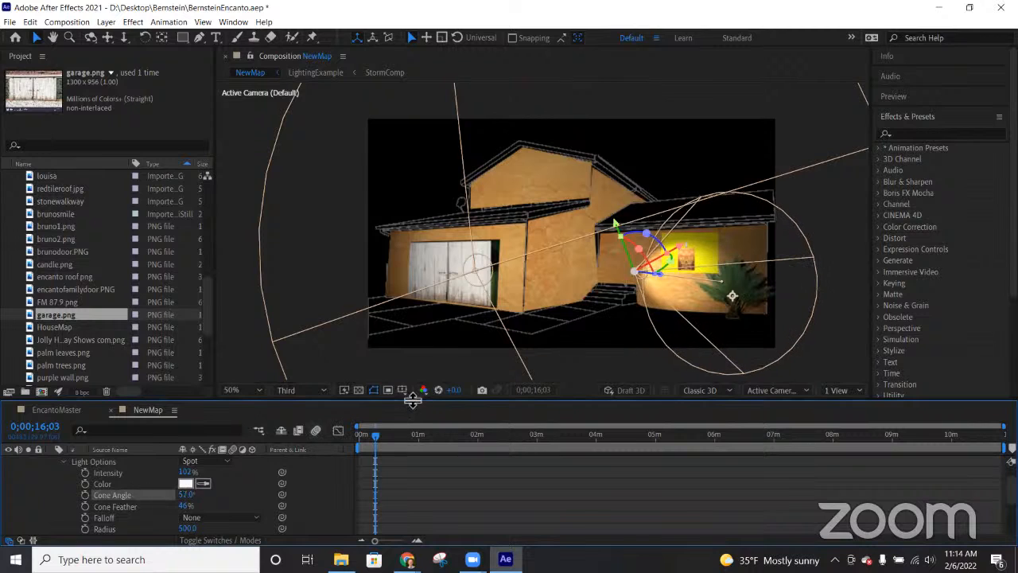
drag(732, 295, 753, 305)
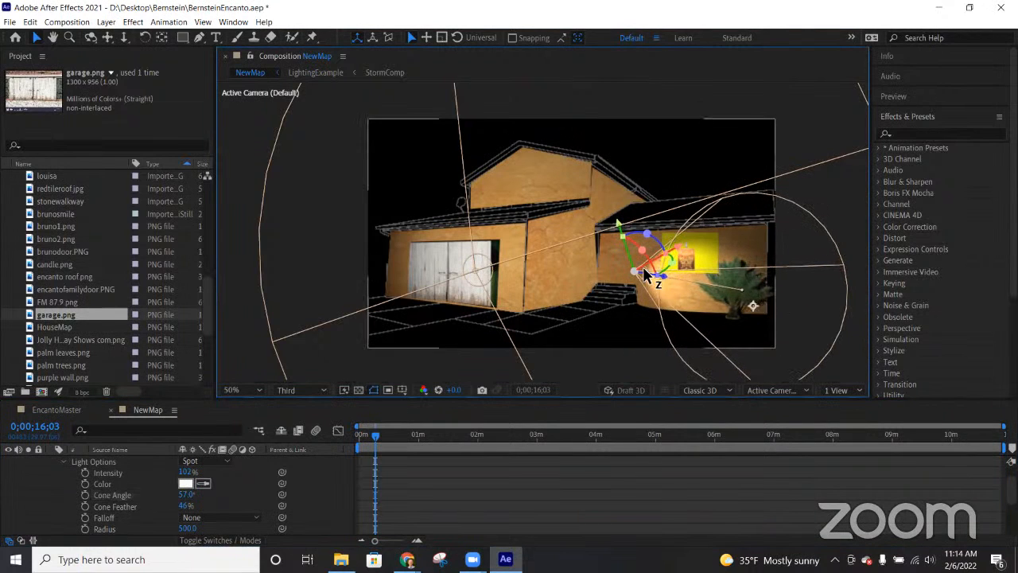
drag(642, 267, 673, 253)
click(734, 296)
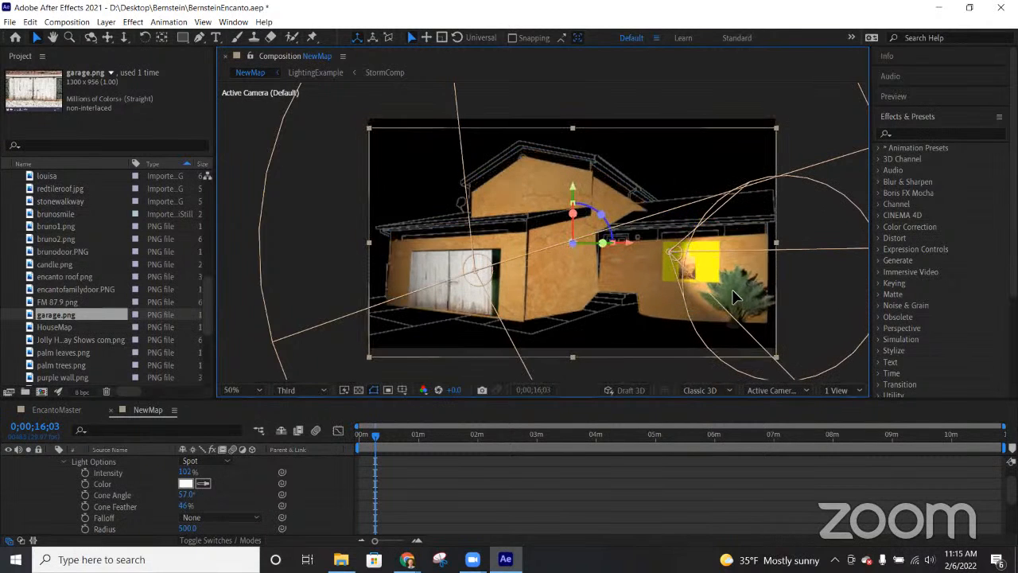
key(ctrl+z)
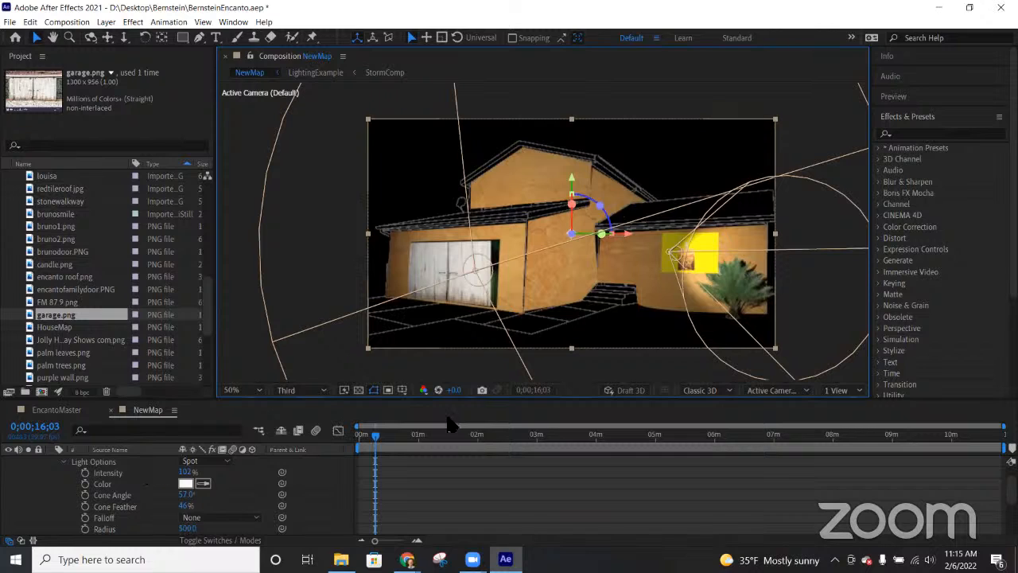
scroll(111, 487, up, 1)
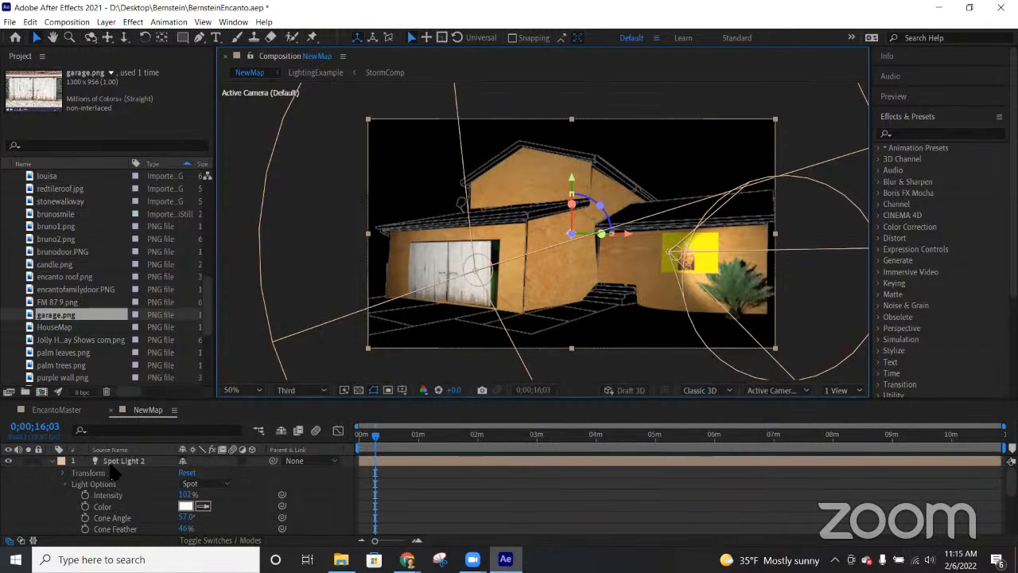
click(128, 464)
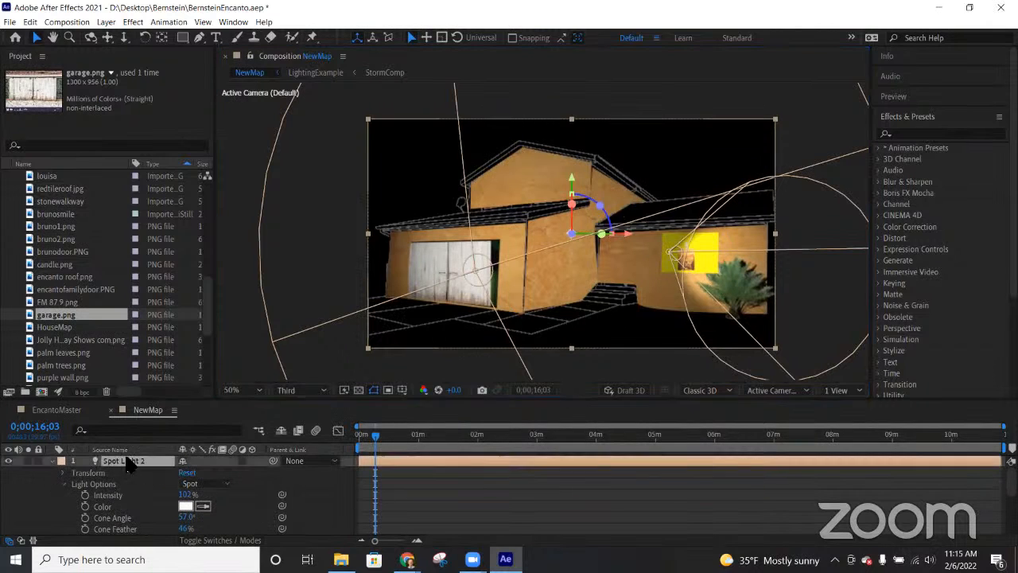
click(784, 301)
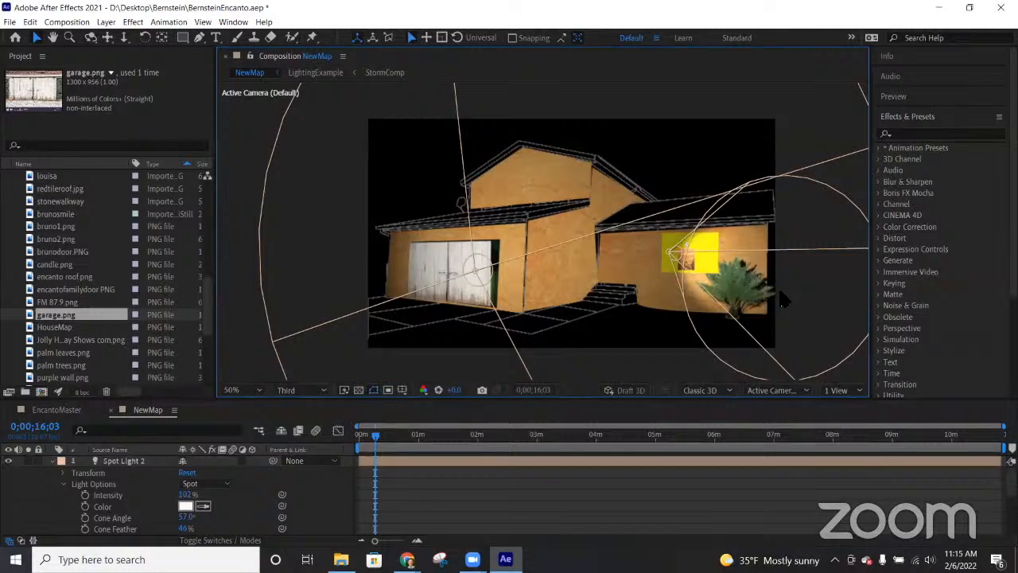
Step: Move Spot Light 2's point of interest to the far edge of the right-hand wall, just beside the palm tree
click(118, 462)
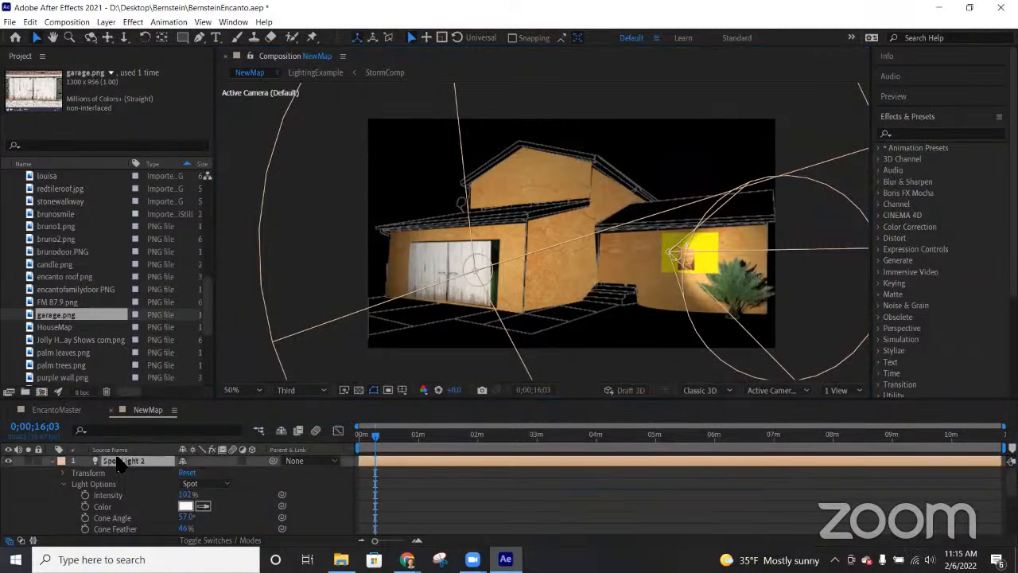
click(783, 295)
mouse_move(783, 293)
mouse_down()
mouse_move(800, 341)
mouse_move(776, 306)
mouse_up()
key(period)
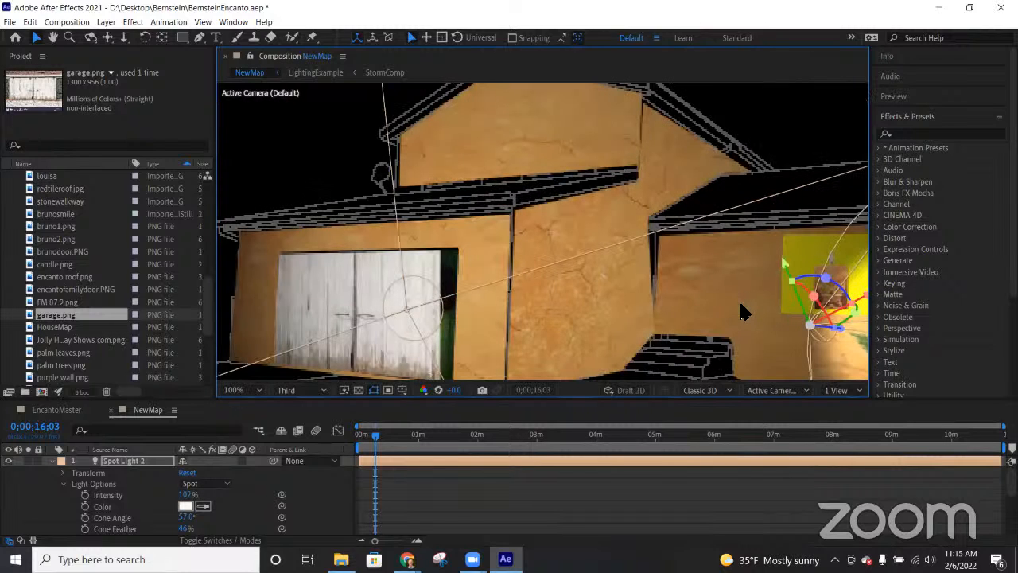
drag(678, 308, 446, 246)
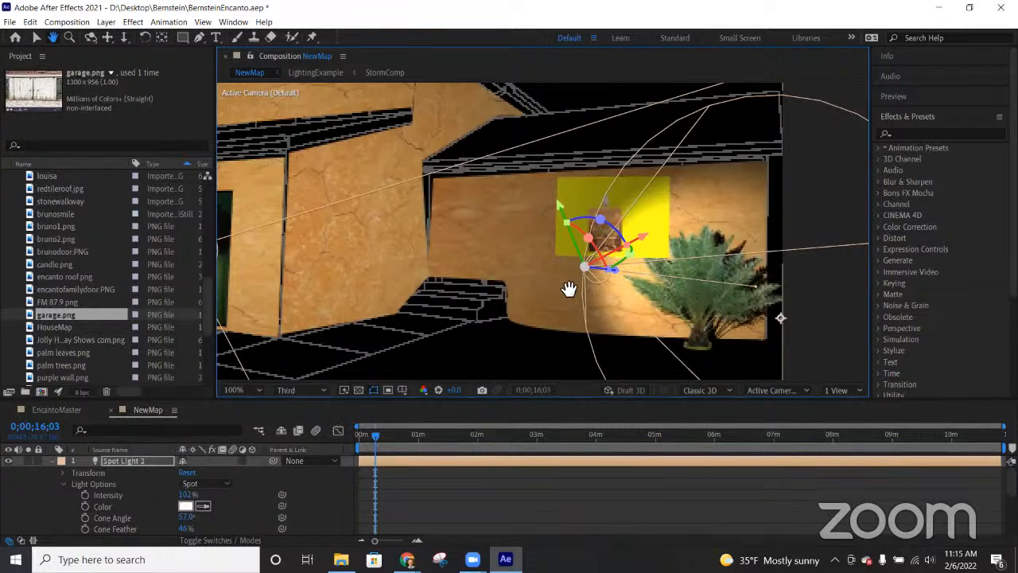
key(comma)
key(comma)
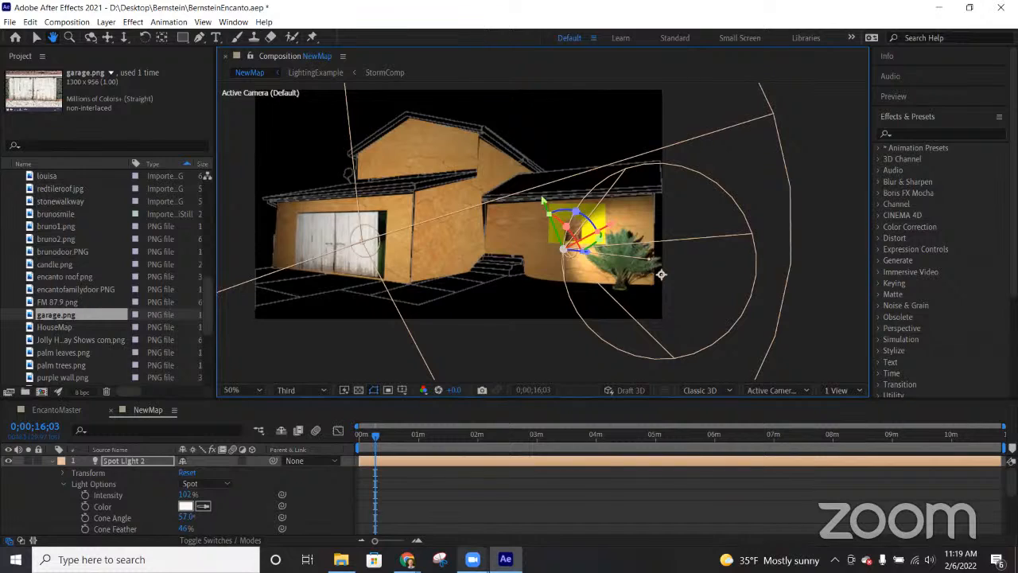
Step: Switch to the Zoom meeting controls window
mouse_move(473, 559)
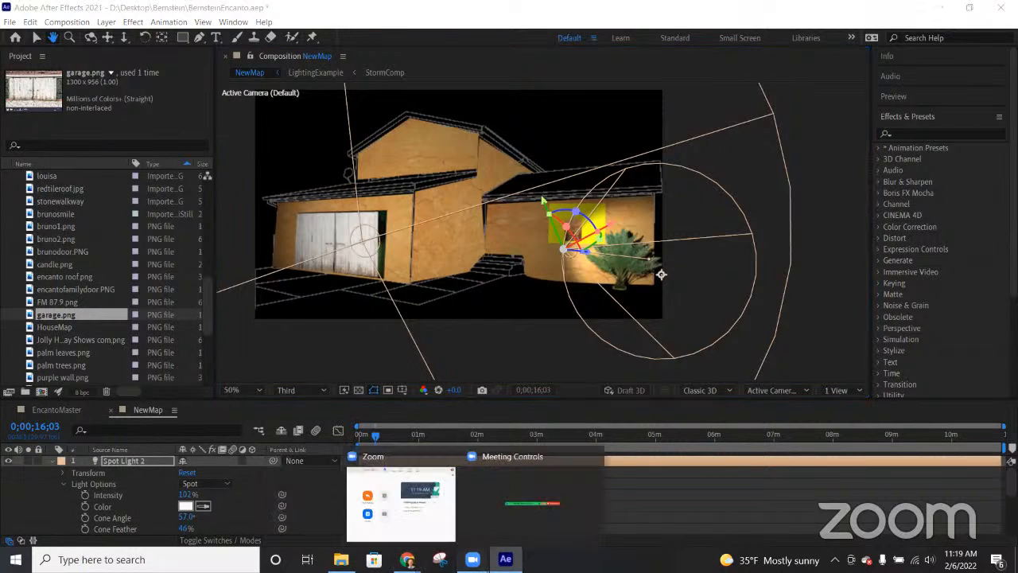
click(484, 505)
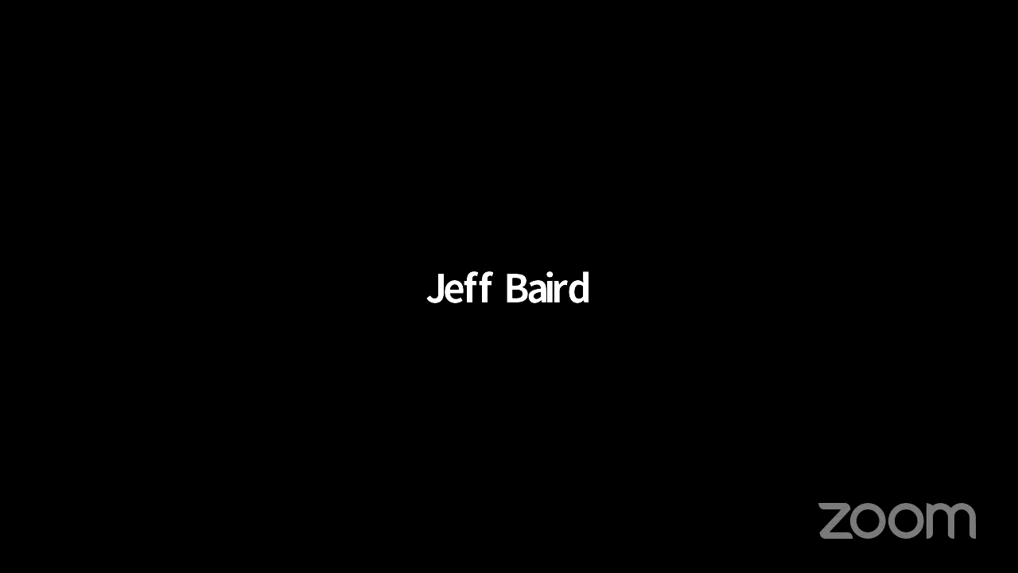